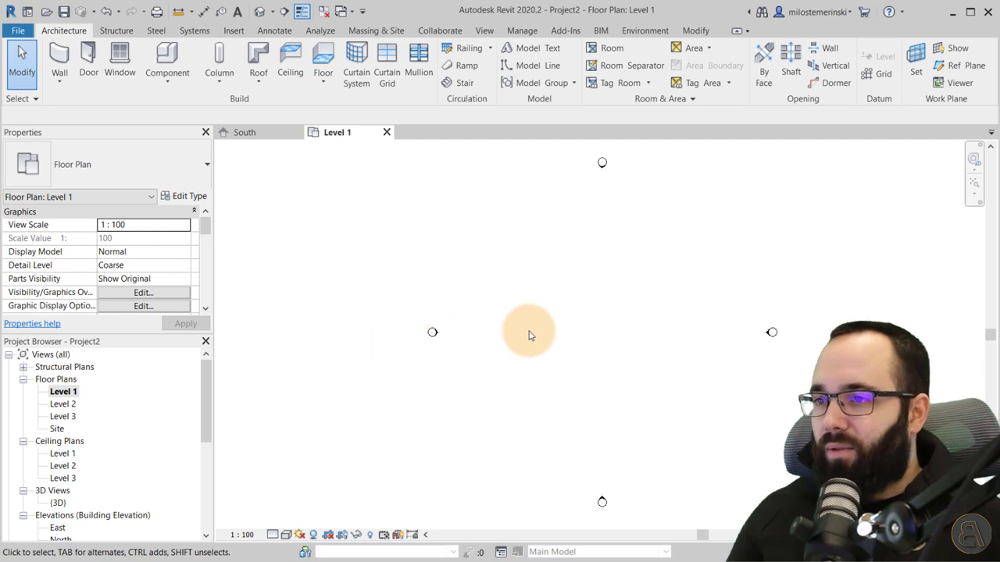
- Draw a rectangle of Storefront curtain walls about 766 wide by 1032 deep between the elevation markers on Level 1
{"action": "middle_click_drag", "start_coordinate": [529, 335], "coordinate": [399, 334]}
{"action": "key", "text": "w"}
{"action": "key", "text": "a"}
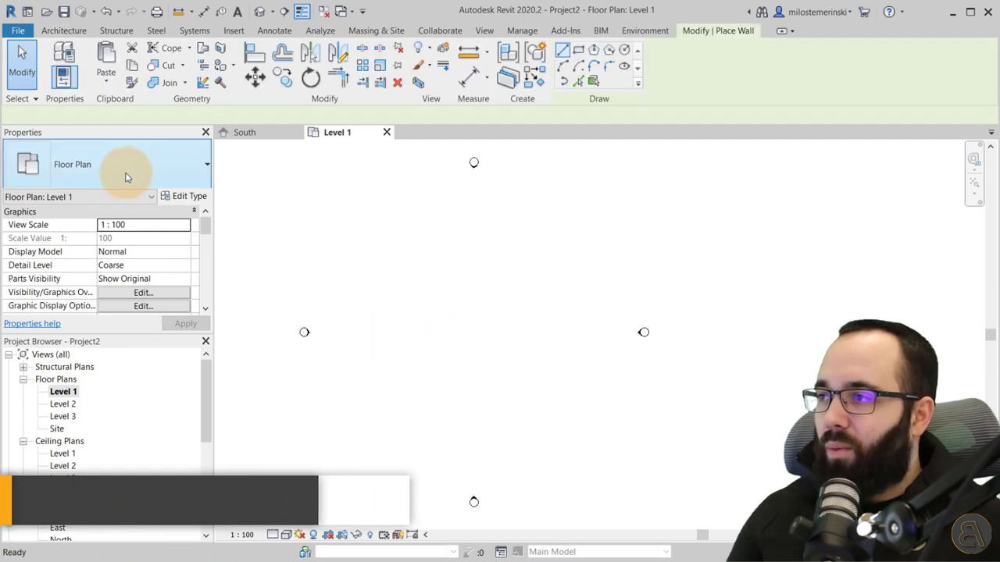
{"action": "left_click", "coordinate": [125, 168]}
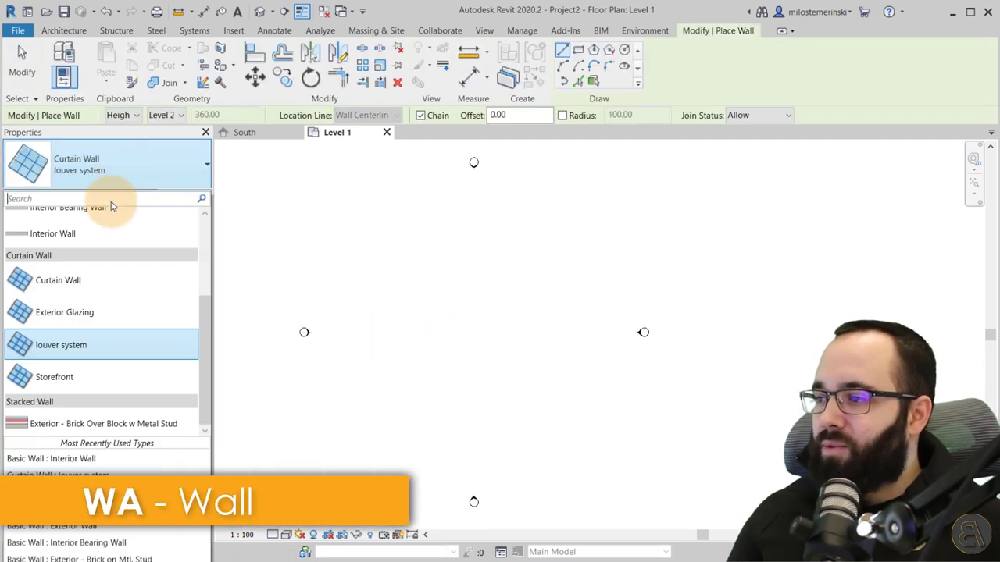
{"action": "left_click", "coordinate": [47, 378]}
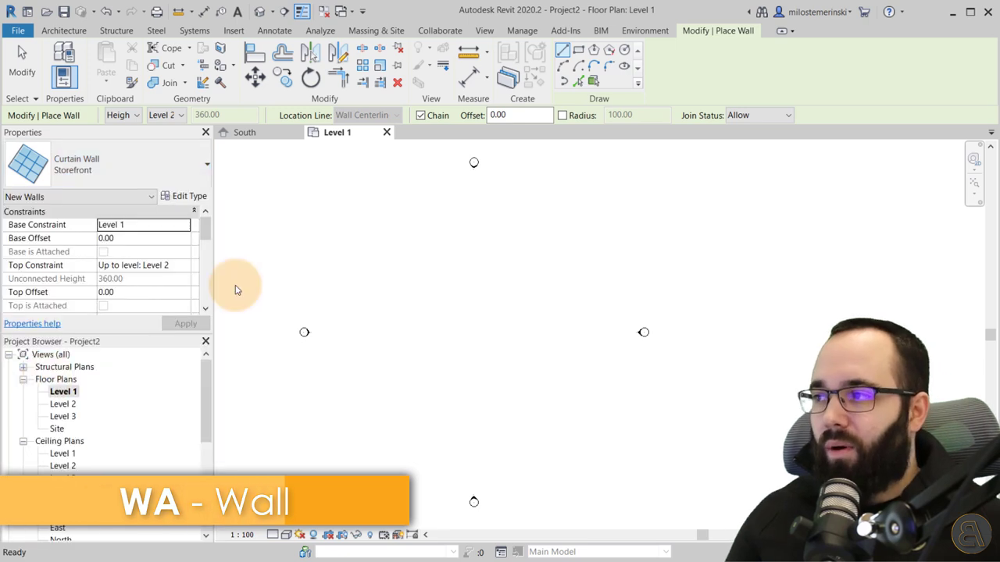
{"action": "left_click", "coordinate": [578, 51]}
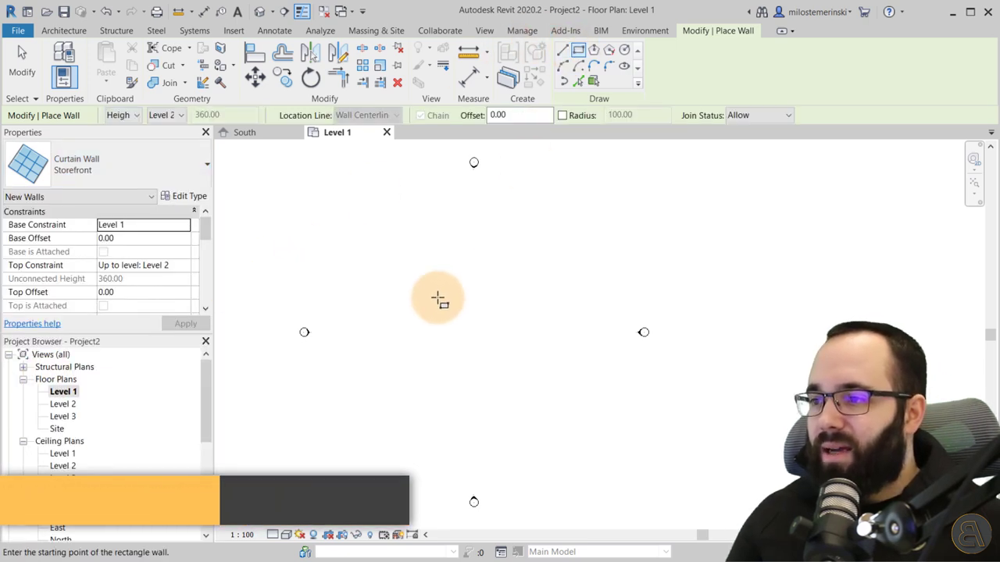
{"action": "left_click", "coordinate": [437, 296]}
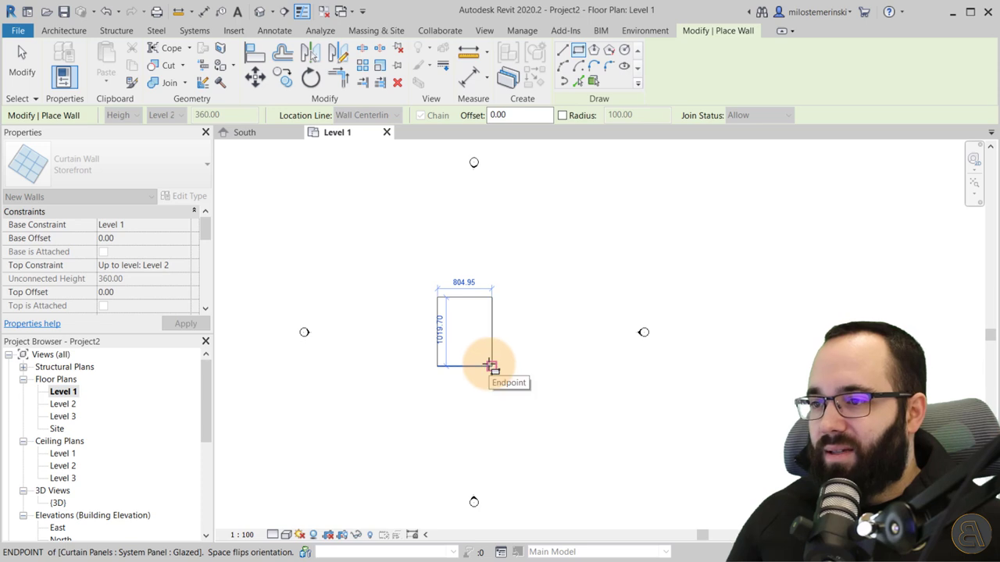
{"action": "scroll", "coordinate": [487, 367], "scroll_direction": "up", "scroll_amount": 2}
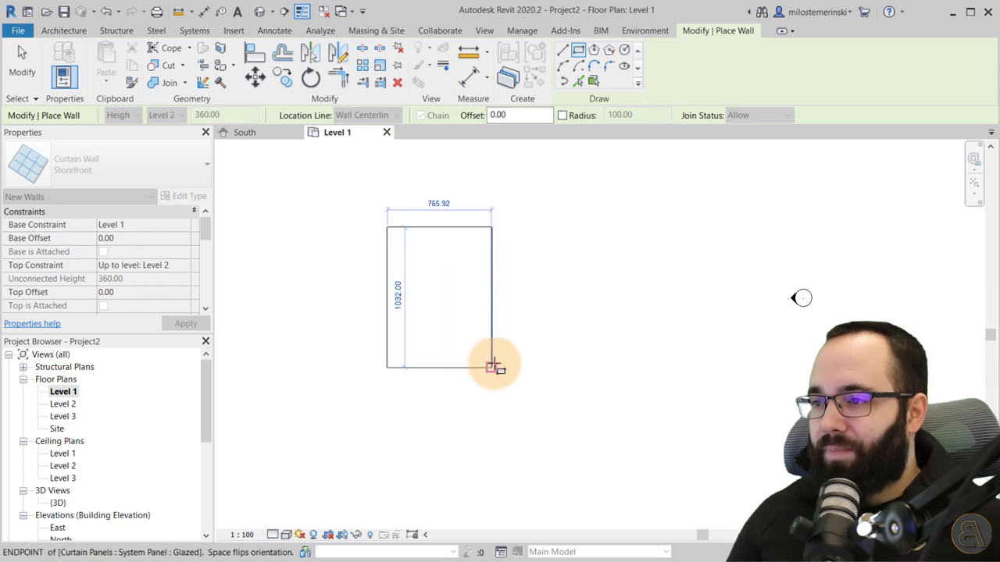
{"action": "left_click", "coordinate": [459, 331]}
{"action": "key", "text": "Escape"}
{"action": "key", "text": "Escape"}
- Set the horizontal distance between the rectangle's two vertical curtain walls to 800
{"action": "left_click", "coordinate": [462, 368]}
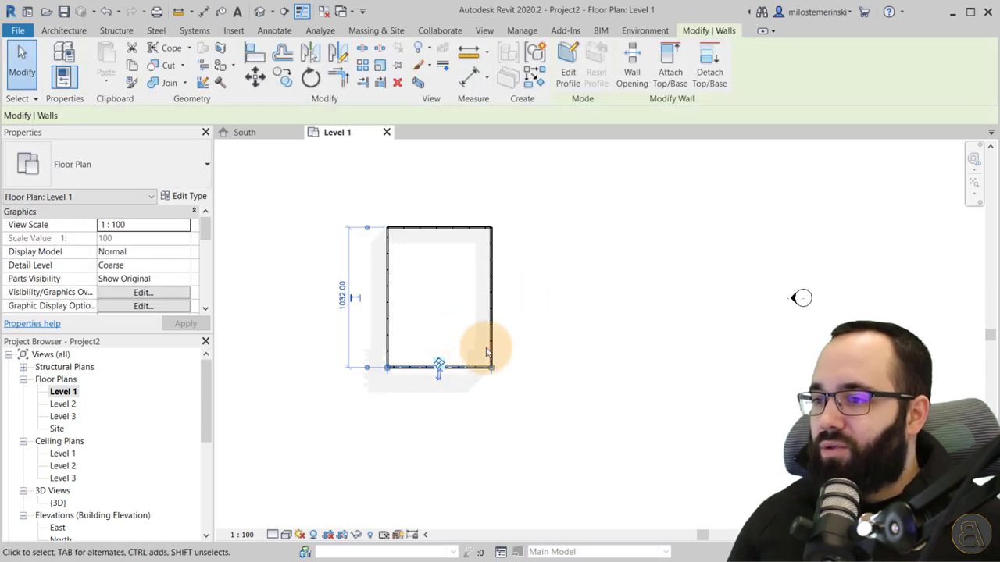
{"action": "left_click", "coordinate": [489, 342]}
{"action": "left_click", "coordinate": [443, 400]}
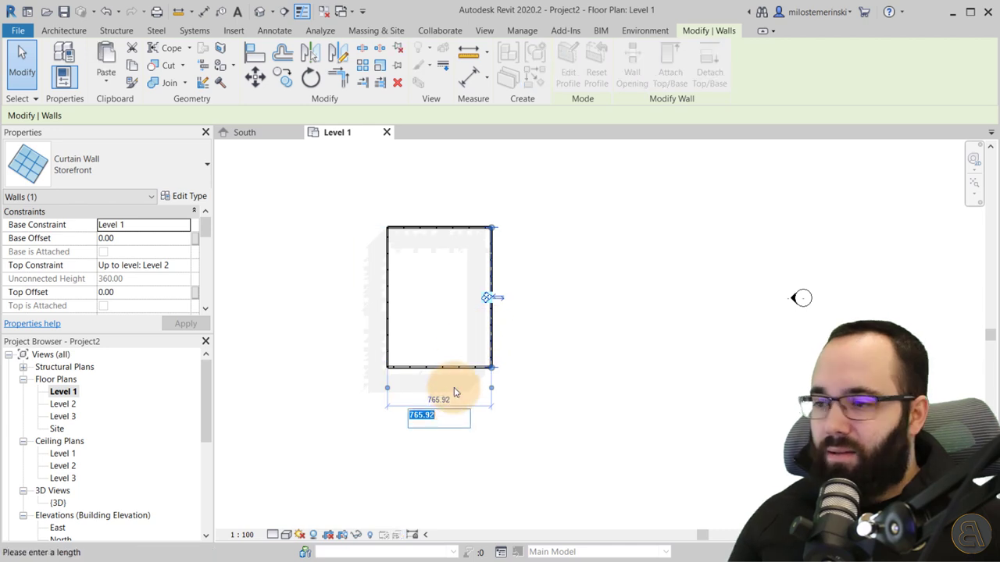
{"action": "key", "text": "Return"}
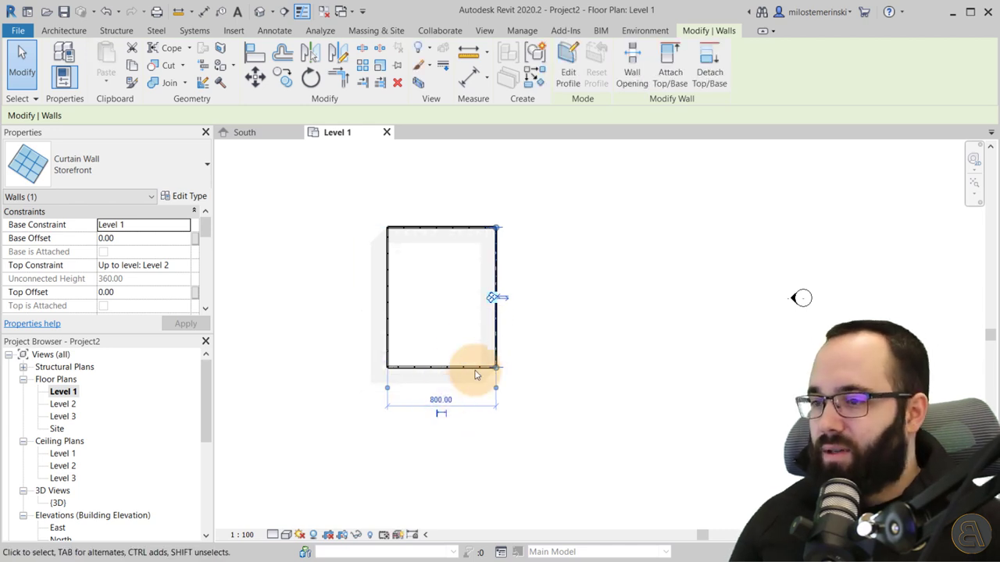
{"action": "key", "text": "Escape"}
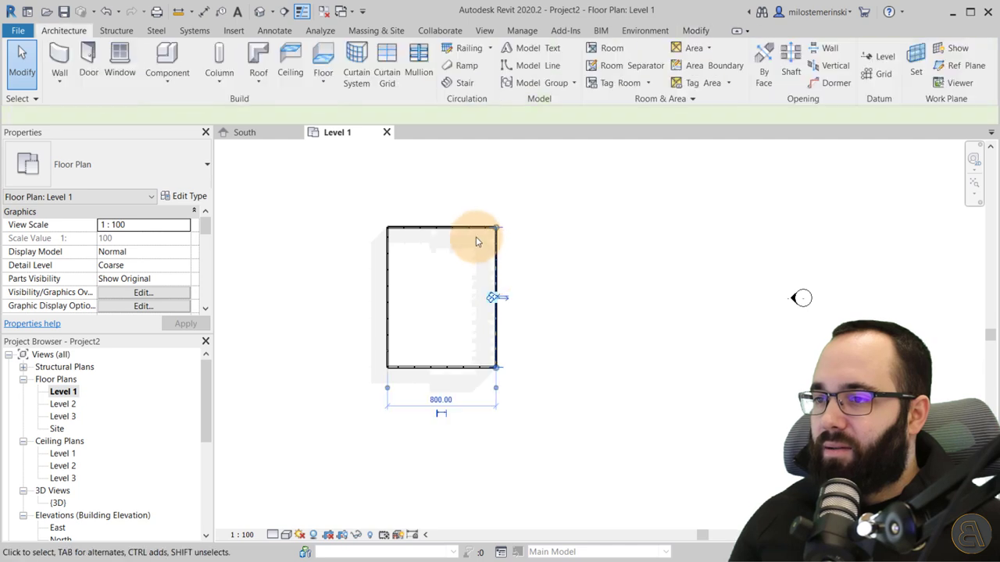
- Set the vertical distance between the rectangle's upper and lower curtain walls to 800
{"action": "left_click", "coordinate": [471, 229]}
{"action": "left_click", "coordinate": [527, 296]}
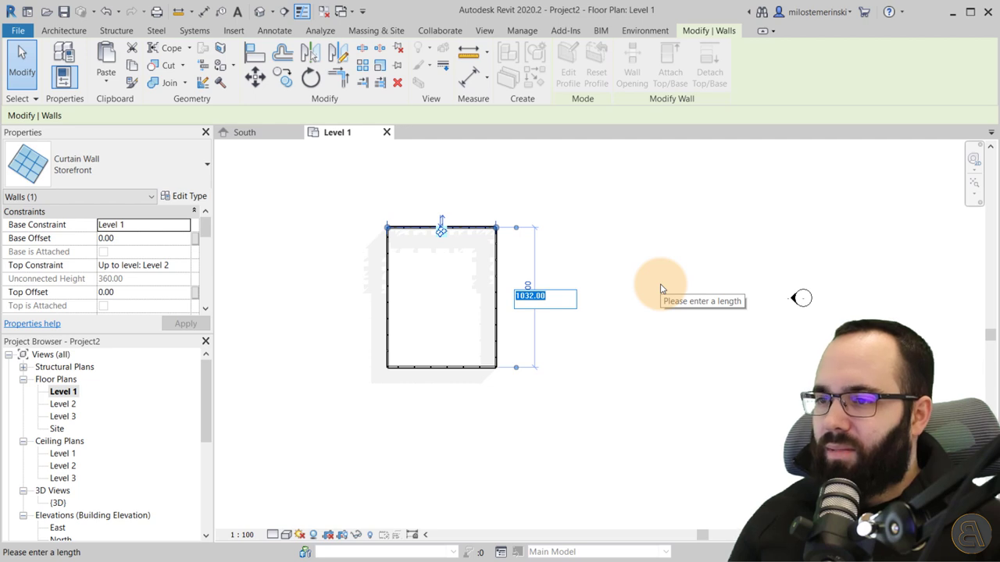
{"action": "type", "text": "800"}
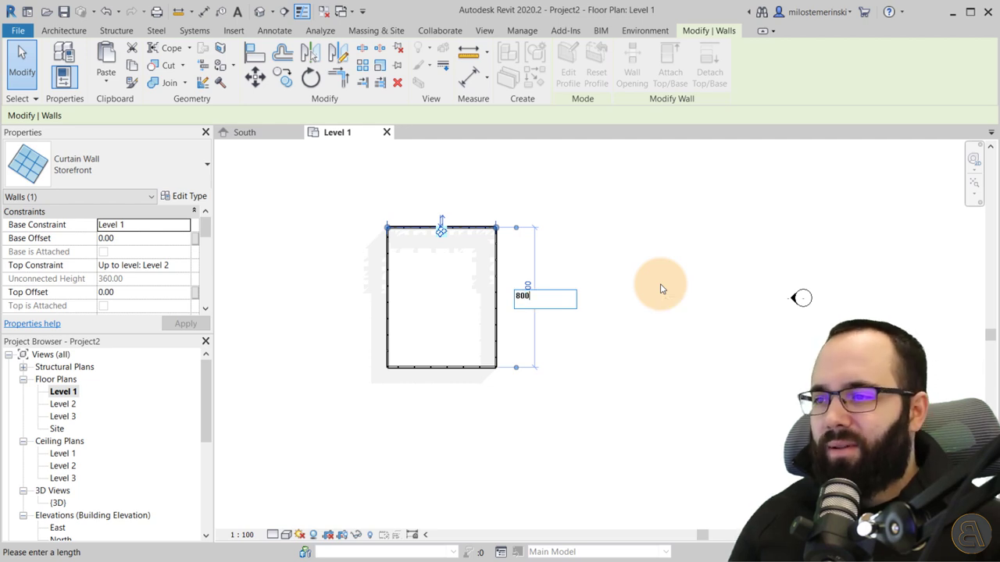
{"action": "key", "text": "Return"}
{"action": "key", "text": "Escape"}
- Set the rectangle's horizontal width to 1200 by repositioning its right-hand curtain wall
{"action": "left_click", "coordinate": [495, 335]}
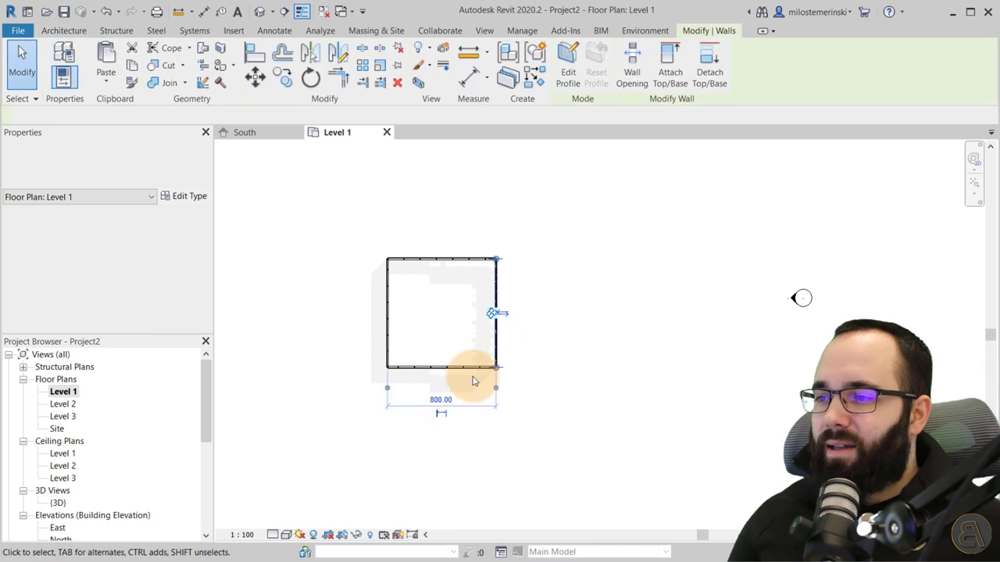
{"action": "left_click", "coordinate": [440, 400]}
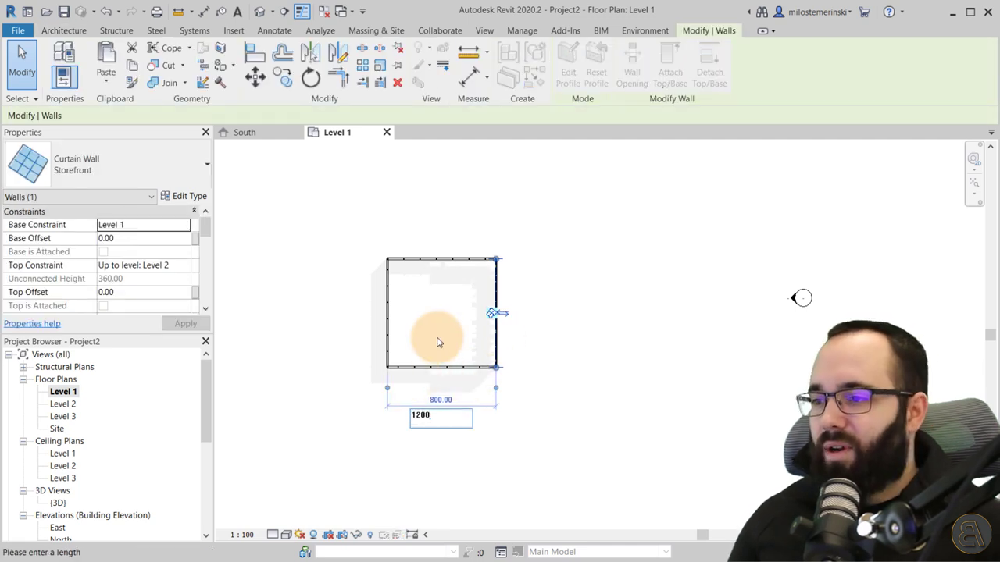
{"action": "key", "text": "Return"}
{"action": "key", "text": "Escape"}
- Select all four curtain walls and move the rectangle closer to the centre between the elevation markers
{"action": "scroll", "coordinate": [614, 375], "scroll_direction": "down", "scroll_amount": 3}
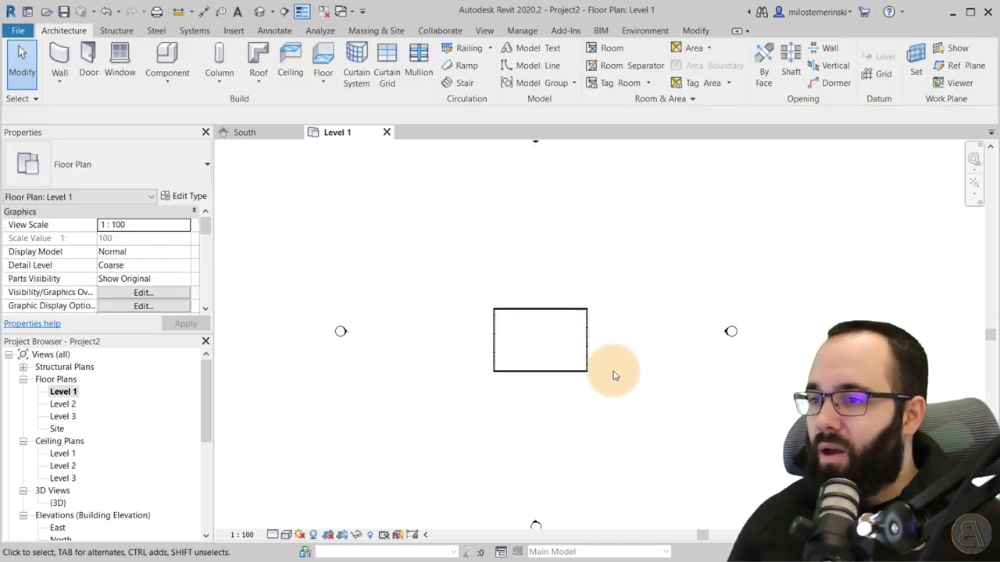
{"action": "scroll", "coordinate": [547, 351], "scroll_direction": "up", "scroll_amount": 3}
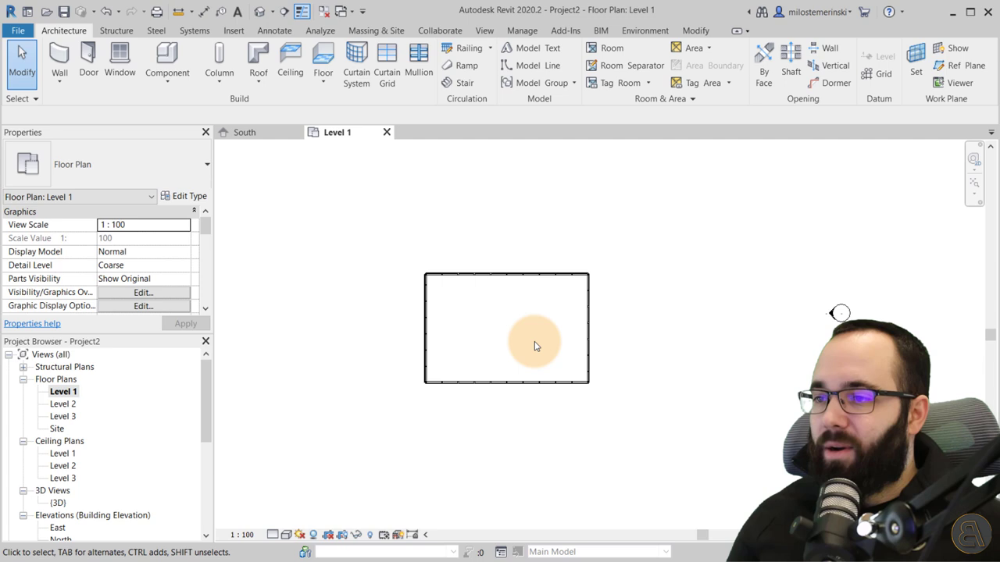
{"action": "left_click", "coordinate": [471, 269]}
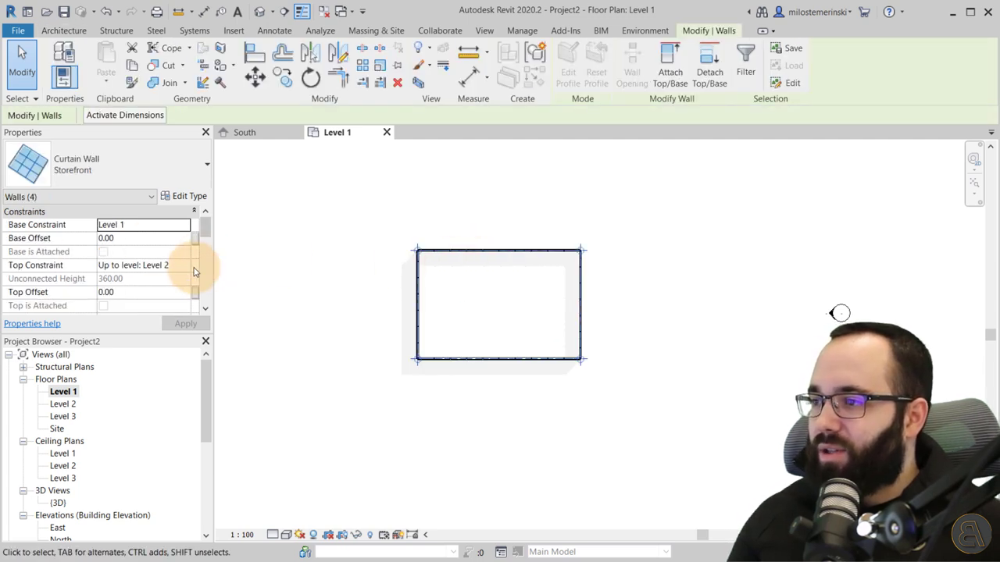
{"action": "left_click_drag", "start_coordinate": [418, 297], "coordinate": [469, 299]}
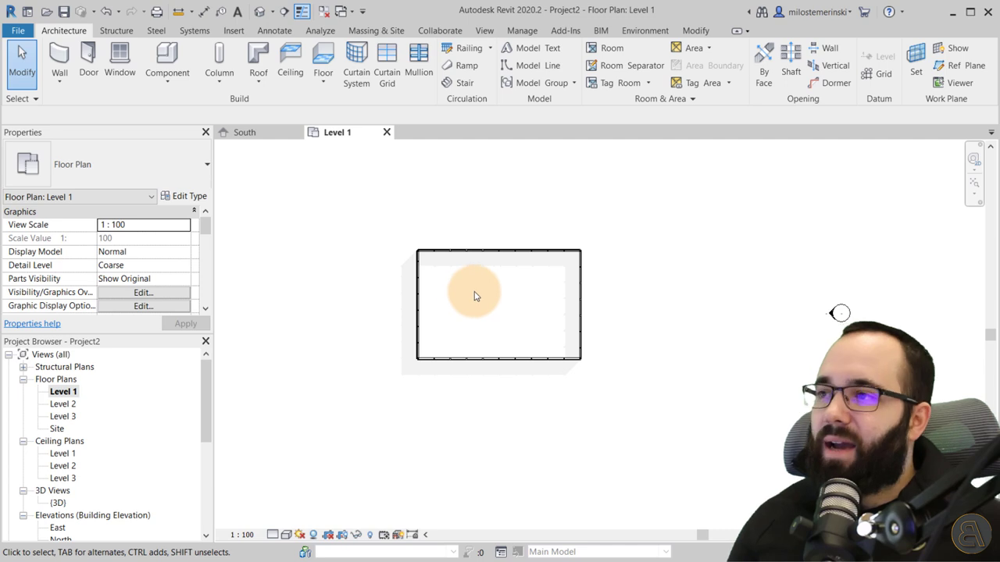
- Start an architectural floor on Level 1 and choose the Exterior Decking type for it
{"action": "scroll", "coordinate": [474, 296], "scroll_direction": "up", "scroll_amount": 2}
{"action": "left_click", "coordinate": [322, 62]}
{"action": "left_click", "coordinate": [320, 239]}
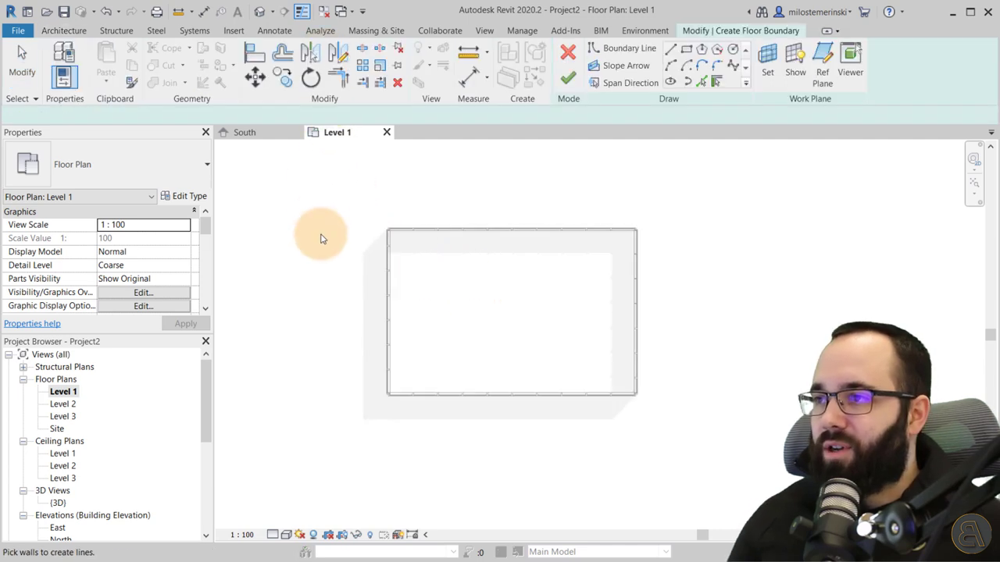
{"action": "left_click", "coordinate": [119, 157]}
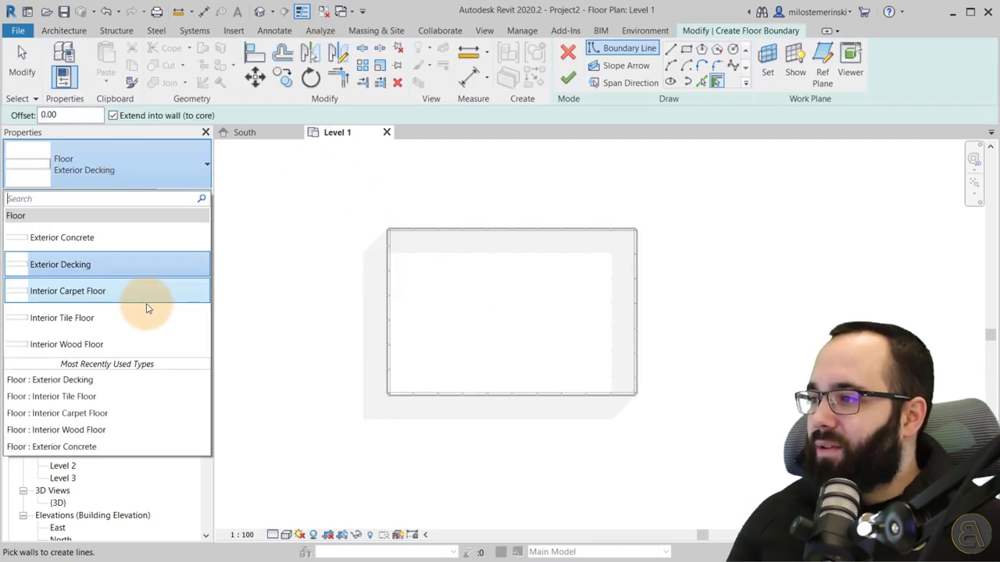
{"action": "left_click", "coordinate": [82, 239]}
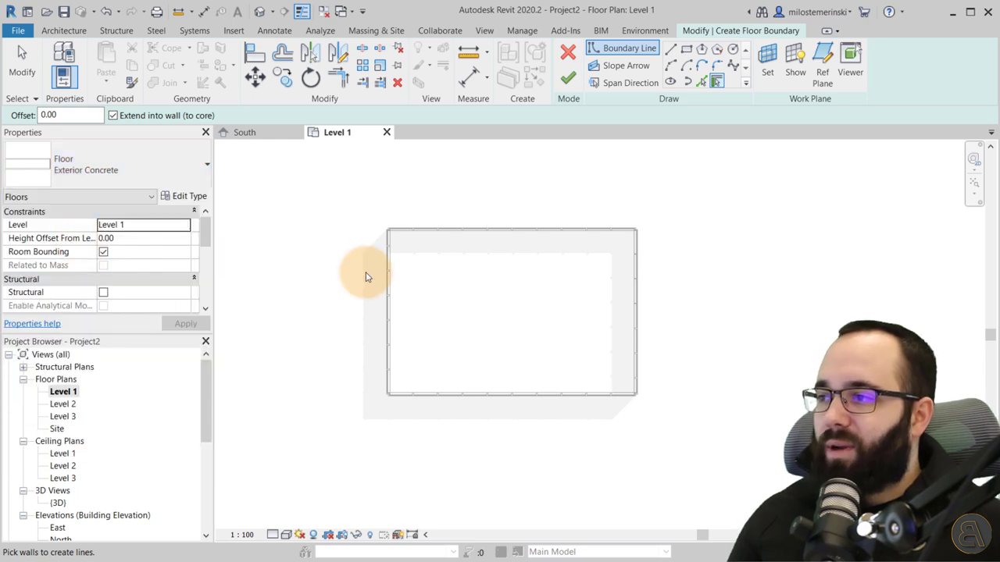
{"action": "left_click", "coordinate": [139, 178]}
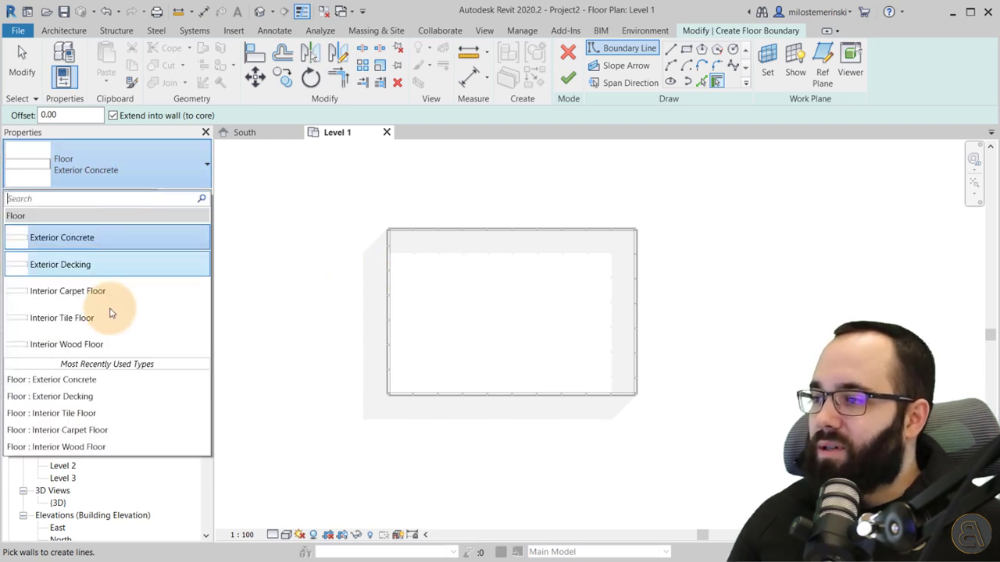
{"action": "left_click", "coordinate": [72, 264]}
- Sketch a rectangular floor boundary offset 160 outside the curtain walls, from corner to opposite corner, and finish the floor
{"action": "left_click", "coordinate": [685, 52]}
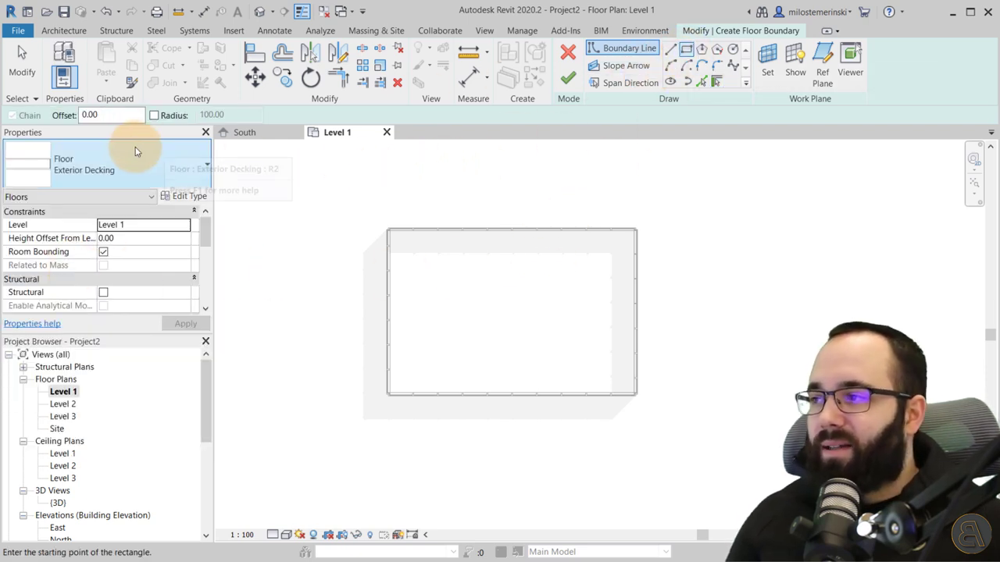
{"action": "double_click", "coordinate": [109, 115]}
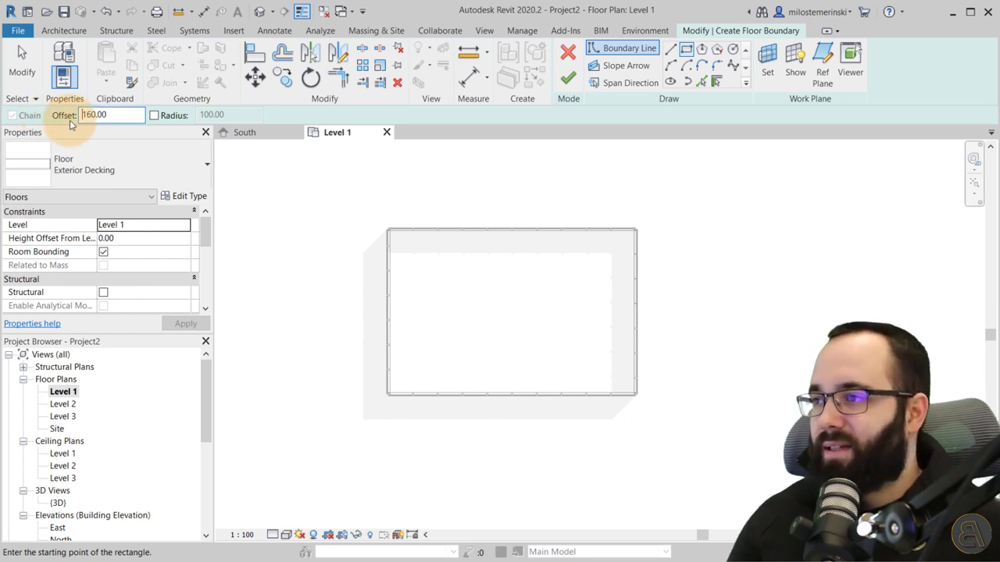
{"action": "type", "text": "160.00"}
{"action": "scroll", "coordinate": [408, 245], "scroll_direction": "up", "scroll_amount": 3}
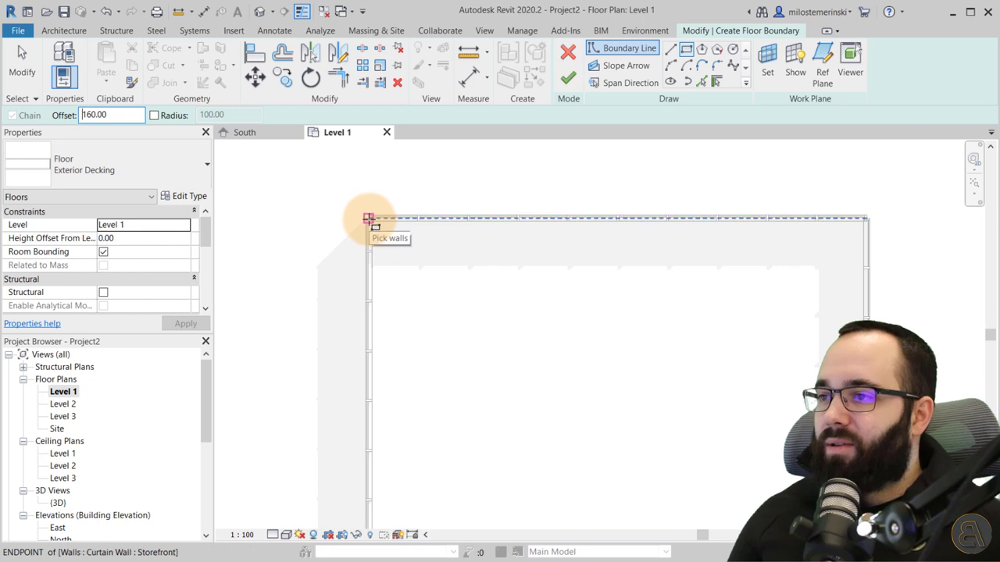
{"action": "left_click", "coordinate": [368, 218]}
{"action": "scroll", "coordinate": [640, 350], "scroll_direction": "up", "scroll_amount": 4}
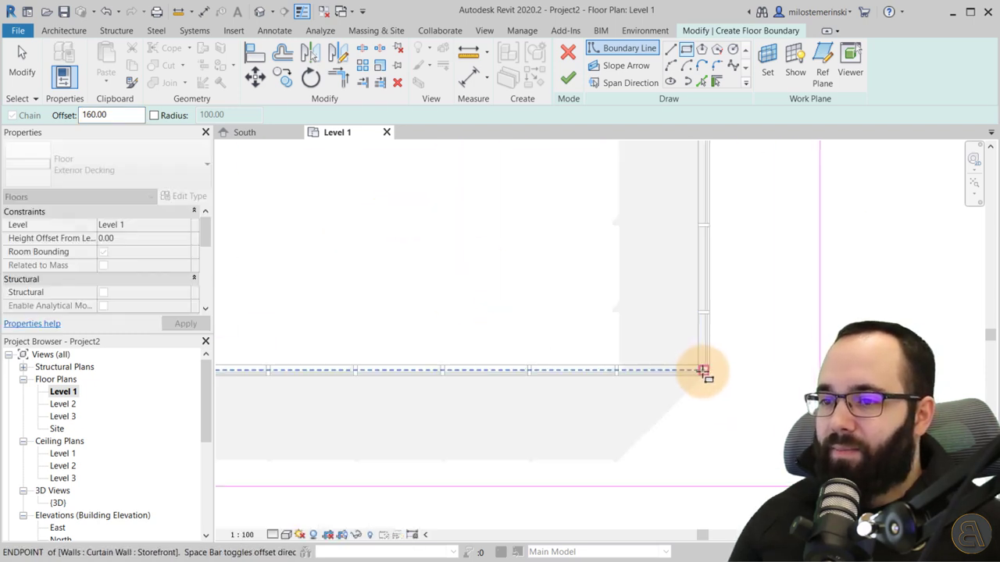
{"action": "left_click", "coordinate": [703, 370]}
{"action": "scroll", "coordinate": [707, 375], "scroll_direction": "down", "scroll_amount": 5}
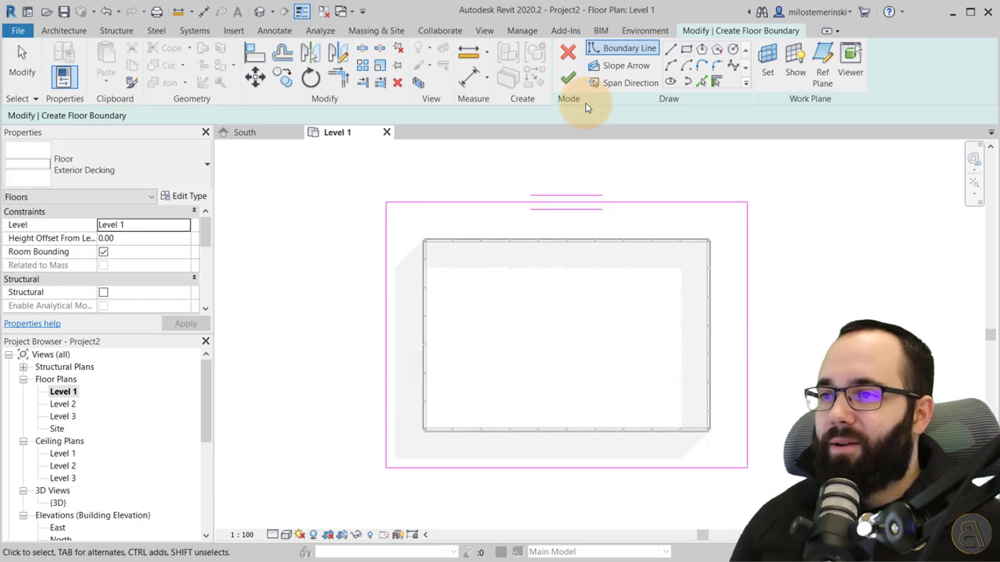
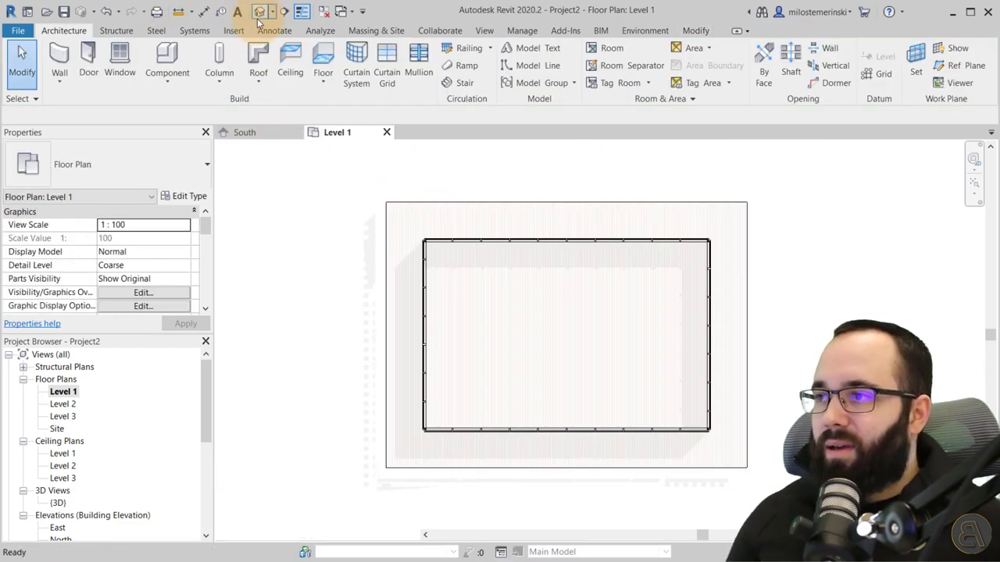
- In the 3D view, copy the Exterior Decking floor and paste it aligned to Level 2 and Level 3
{"action": "middle_click_drag", "start_coordinate": [487, 252], "coordinate": [562, 305], "text": "shift"}
{"action": "scroll", "coordinate": [615, 391], "scroll_direction": "up", "scroll_amount": 3}
{"action": "middle_click_drag", "start_coordinate": [615, 390], "coordinate": [397, 398]}
{"action": "left_click", "coordinate": [408, 446]}
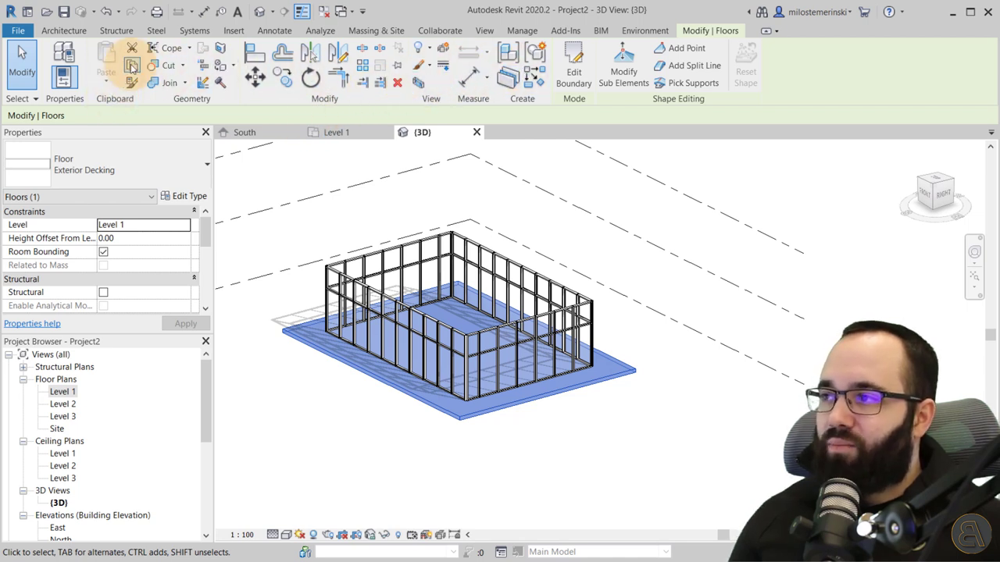
{"action": "left_click", "coordinate": [107, 81]}
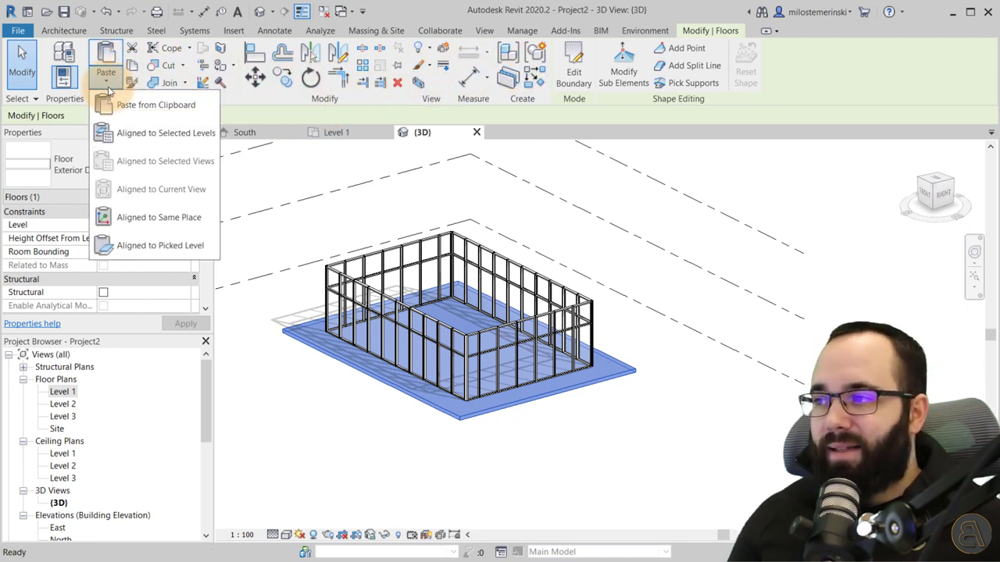
{"action": "left_click", "coordinate": [114, 133]}
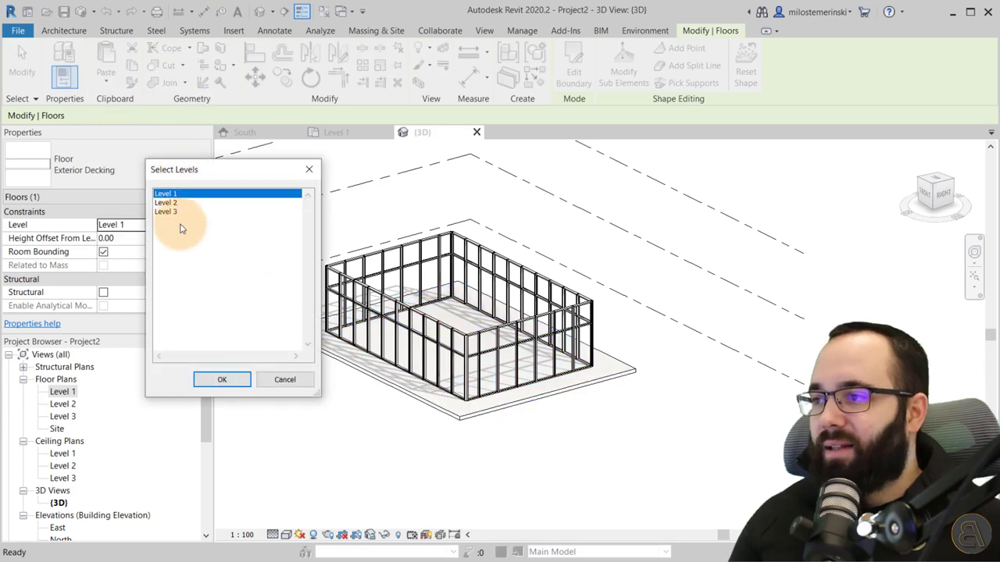
{"action": "left_click", "coordinate": [164, 202], "text": "ctrl"}
{"action": "left_click", "coordinate": [165, 212]}
{"action": "left_click", "coordinate": [164, 204], "text": "ctrl"}
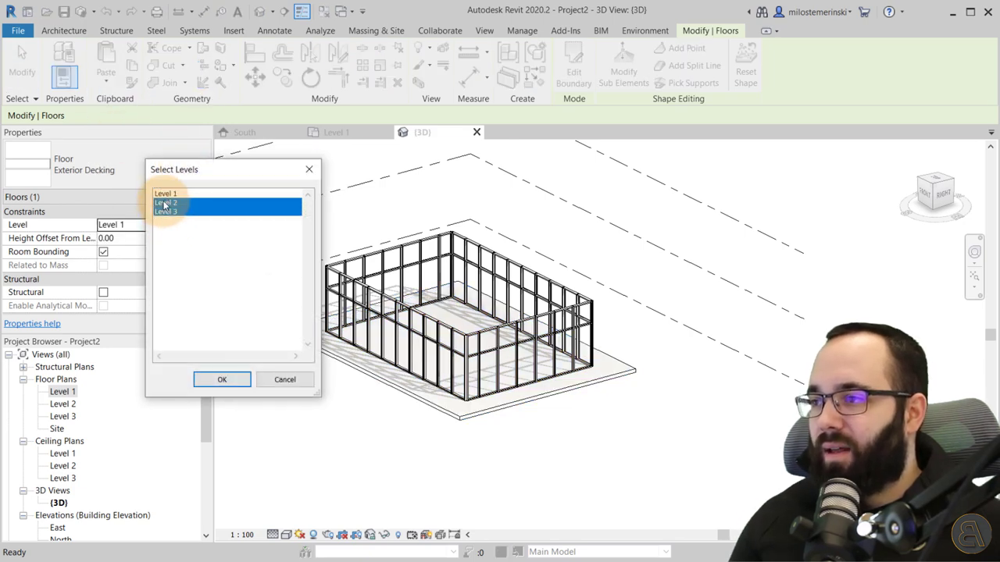
{"action": "left_click", "coordinate": [221, 379]}
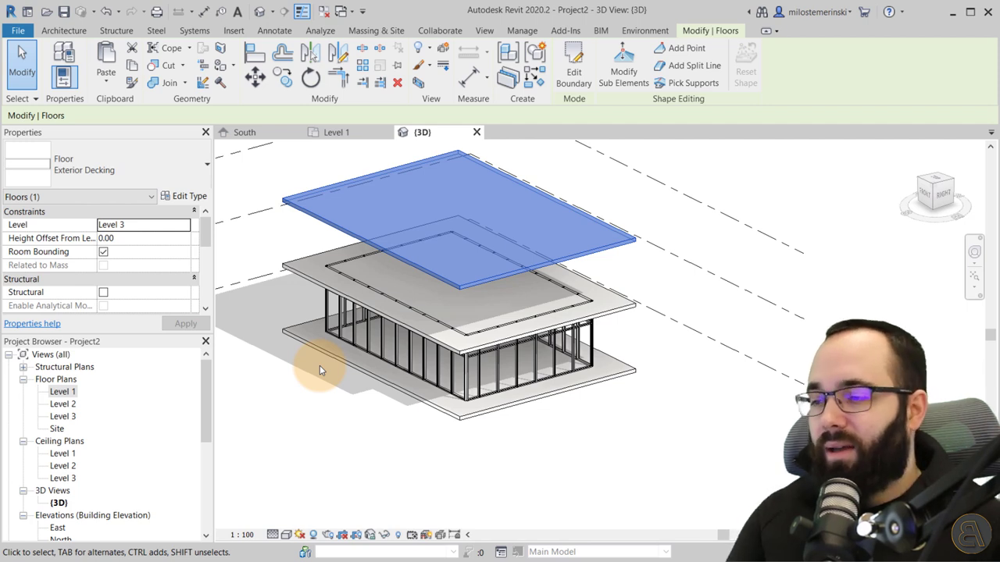
- Select the chain of four Storefront curtain walls and attach their tops to the Level 2 floor
{"action": "key", "text": "Tab"}
{"action": "left_click", "coordinate": [480, 336]}
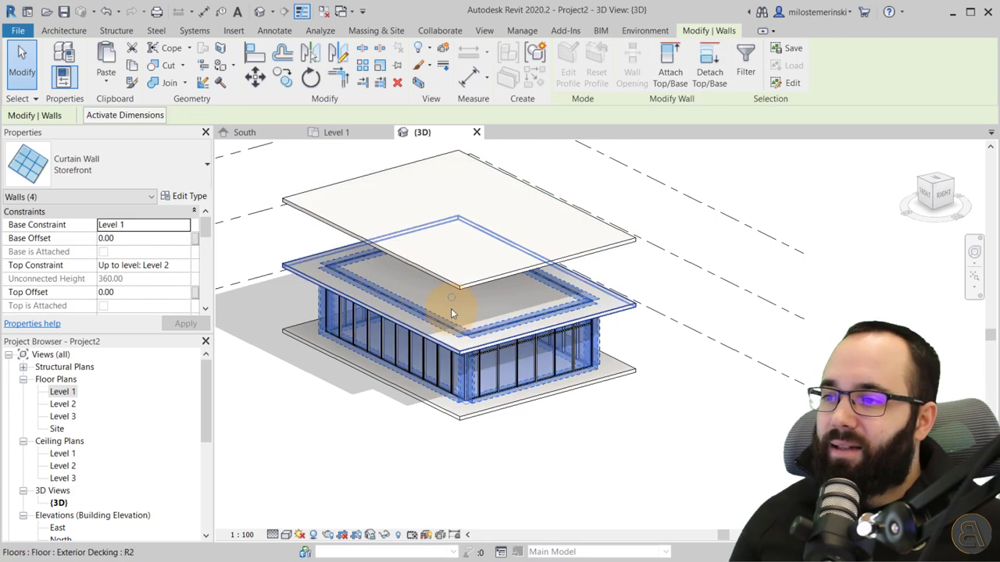
{"action": "left_click", "coordinate": [665, 79]}
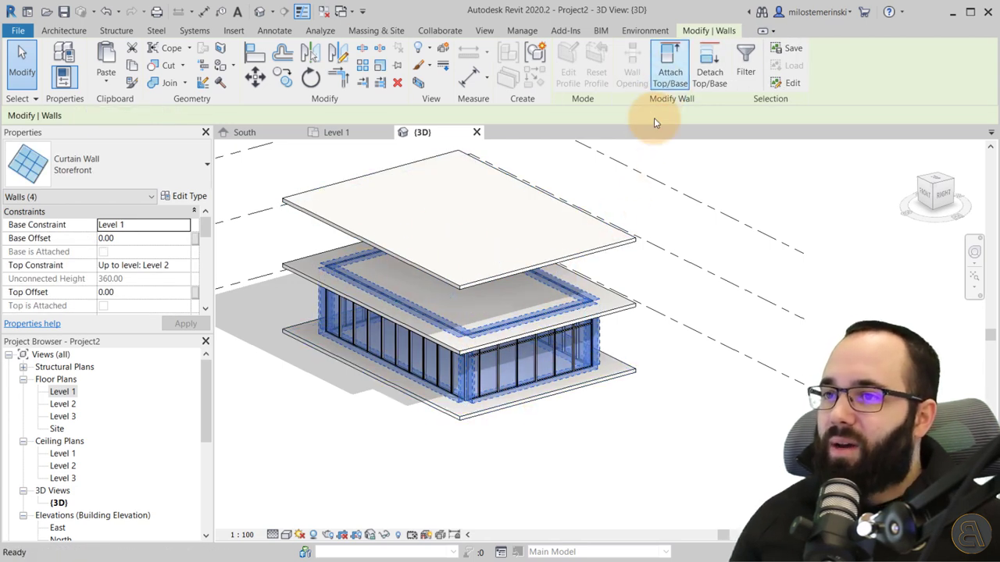
{"action": "left_click", "coordinate": [509, 412]}
{"action": "key", "text": "Escape"}
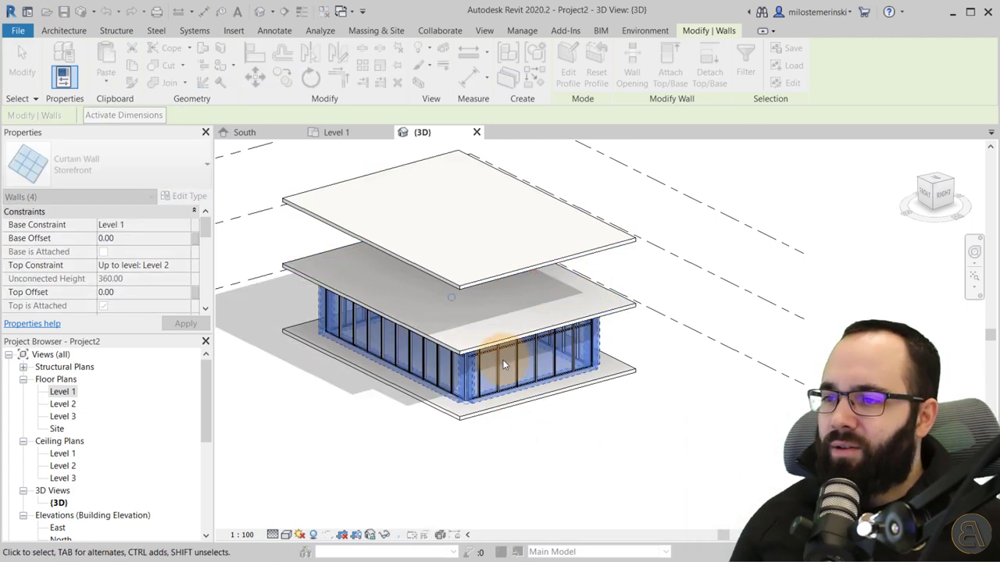
- Copy the four curtain walls and paste them aligned to Level 2
{"action": "middle_click_drag", "start_coordinate": [479, 457], "coordinate": [466, 306], "text": "shift"}
{"action": "scroll", "coordinate": [469, 360], "scroll_direction": "up", "scroll_amount": 3}
{"action": "middle_click_drag", "start_coordinate": [469, 360], "coordinate": [480, 401], "text": "shift"}
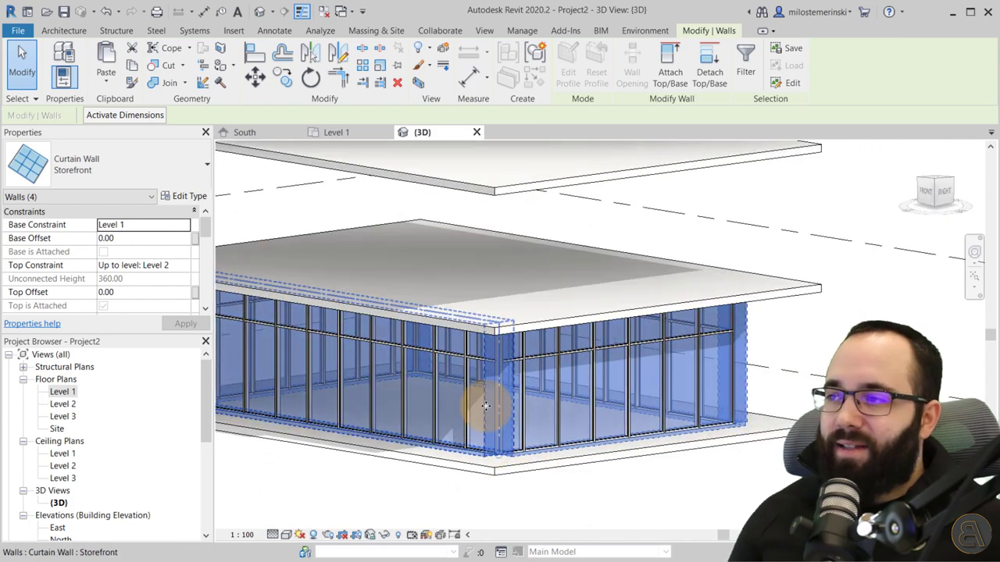
{"action": "left_click", "coordinate": [131, 66]}
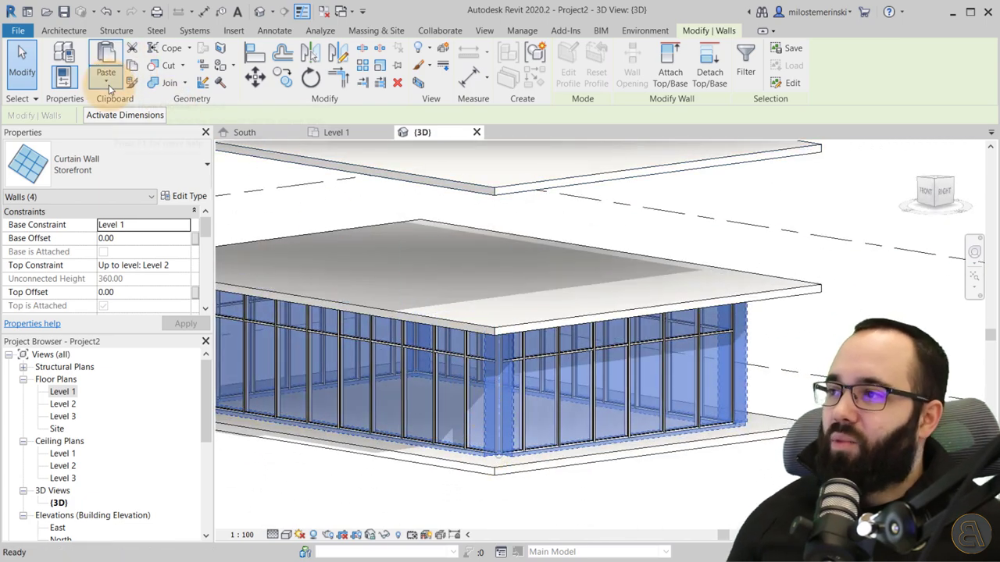
{"action": "left_click", "coordinate": [107, 78]}
{"action": "left_click", "coordinate": [146, 133]}
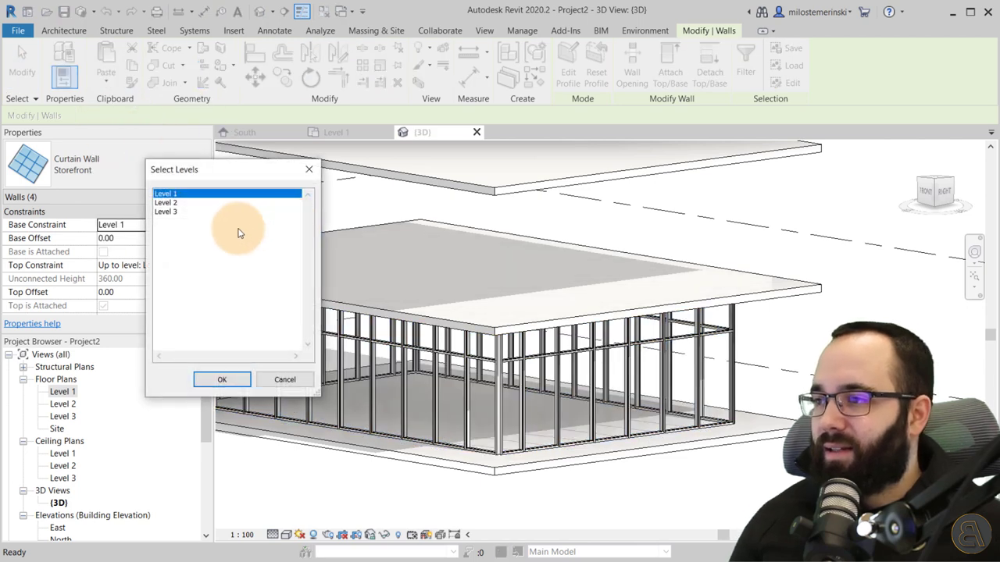
{"action": "left_click", "coordinate": [166, 203]}
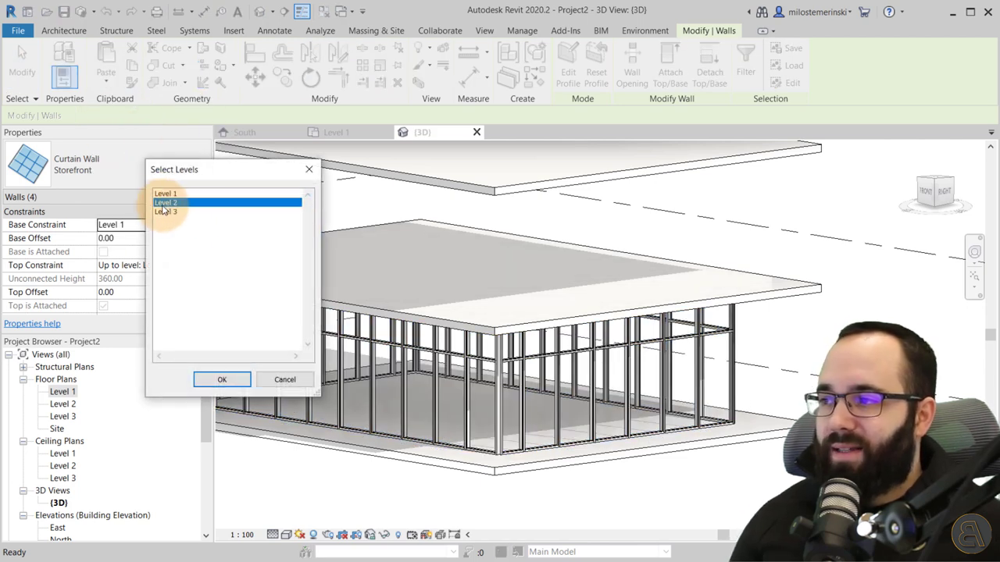
{"action": "left_click", "coordinate": [222, 379]}
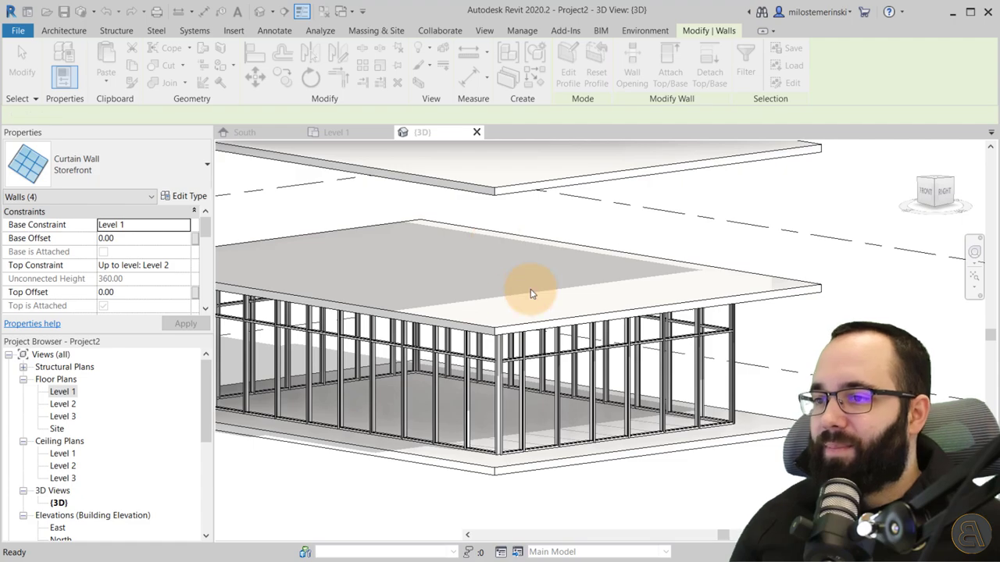
{"action": "scroll", "coordinate": [530, 294], "scroll_direction": "down", "scroll_amount": 3}
{"action": "key", "text": "Escape"}
{"action": "middle_click_drag", "start_coordinate": [665, 420], "coordinate": [443, 220], "text": "shift"}
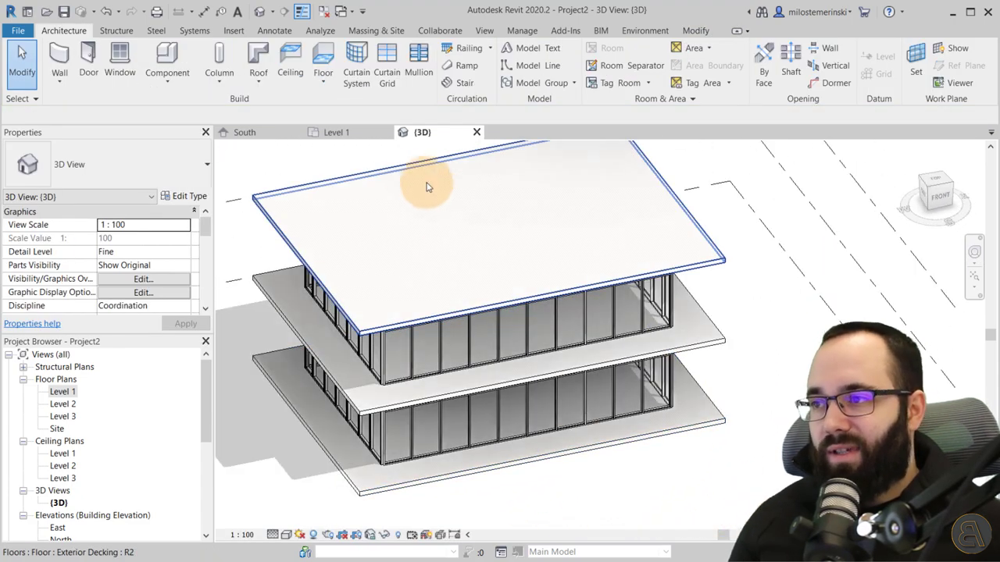
{"action": "left_click", "coordinate": [336, 132]}
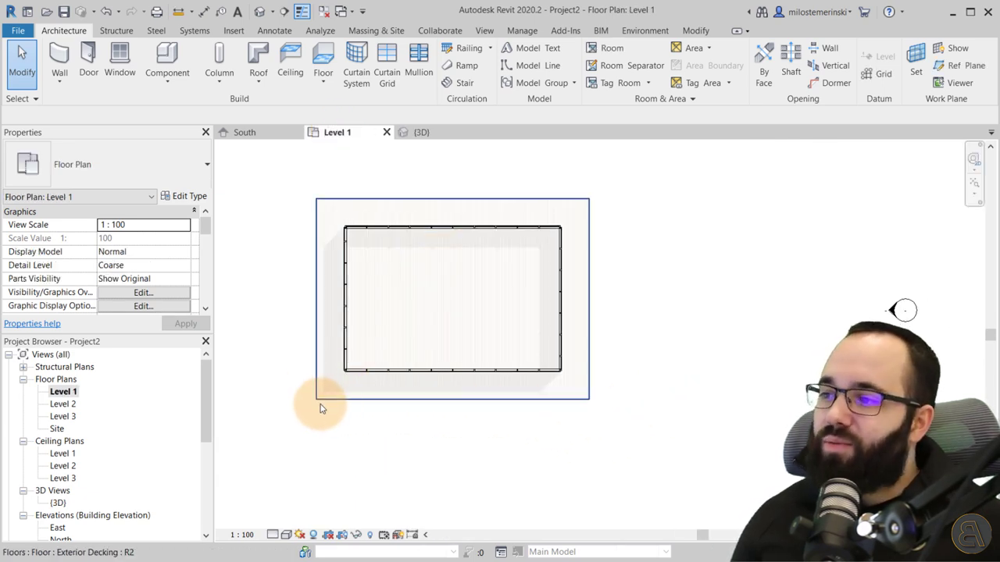
{"action": "left_click", "coordinate": [419, 135]}
{"action": "middle_click_drag", "start_coordinate": [508, 340], "coordinate": [469, 367], "text": "shift"}
{"action": "middle_click_drag", "start_coordinate": [469, 260], "coordinate": [317, 460], "text": "shift"}
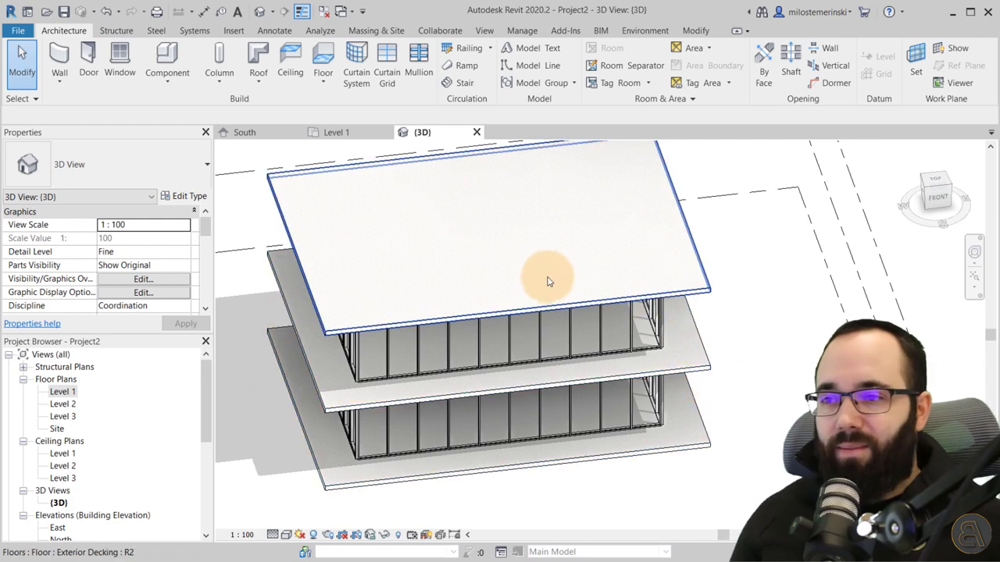
{"action": "middle_click_drag", "start_coordinate": [462, 272], "coordinate": [494, 269], "text": "shift"}
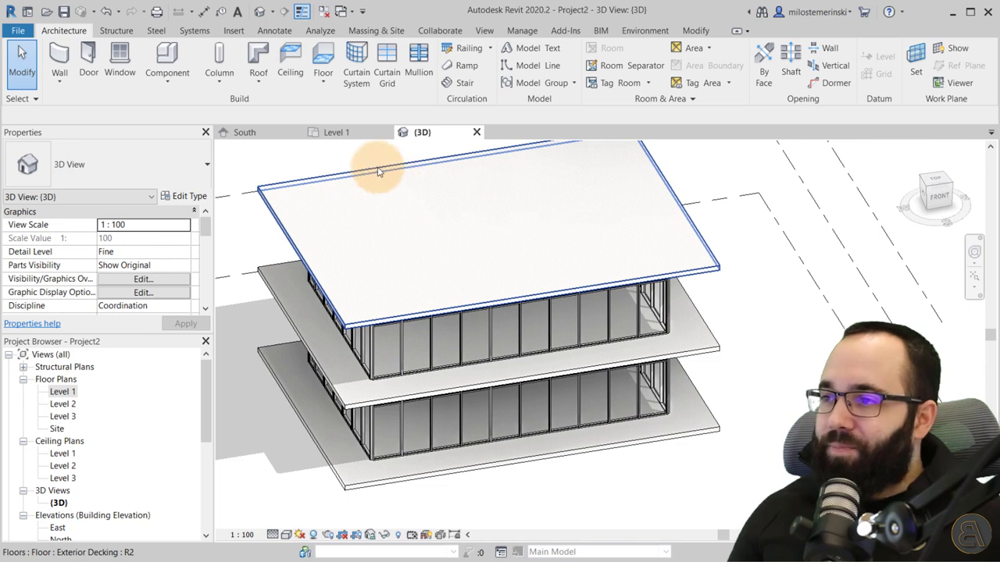
- Start an in-place mass named Mass 1 in the Level 1 floor plan
{"action": "left_click", "coordinate": [334, 133]}
{"action": "middle_click_drag", "start_coordinate": [461, 318], "coordinate": [421, 295]}
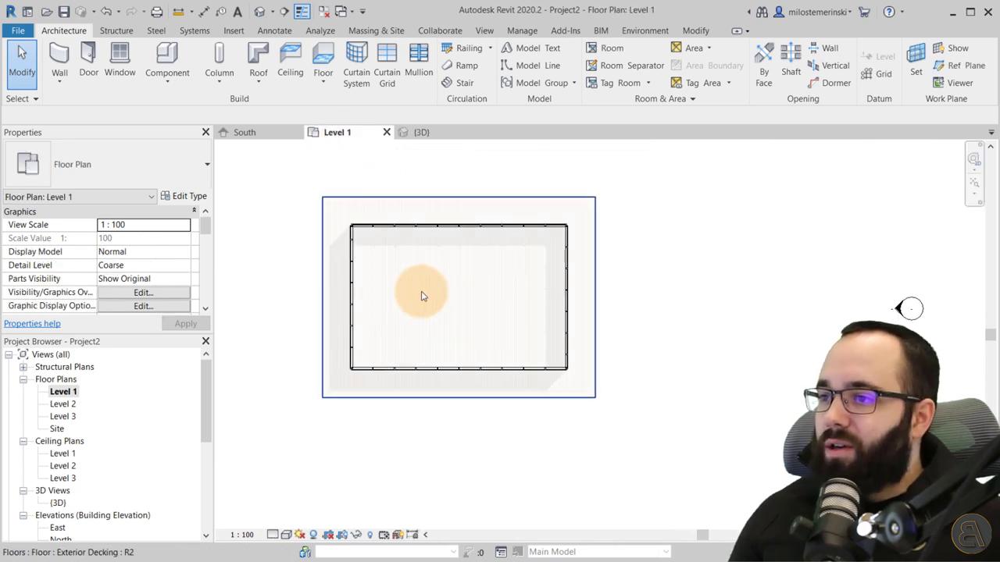
{"action": "left_click", "coordinate": [364, 36]}
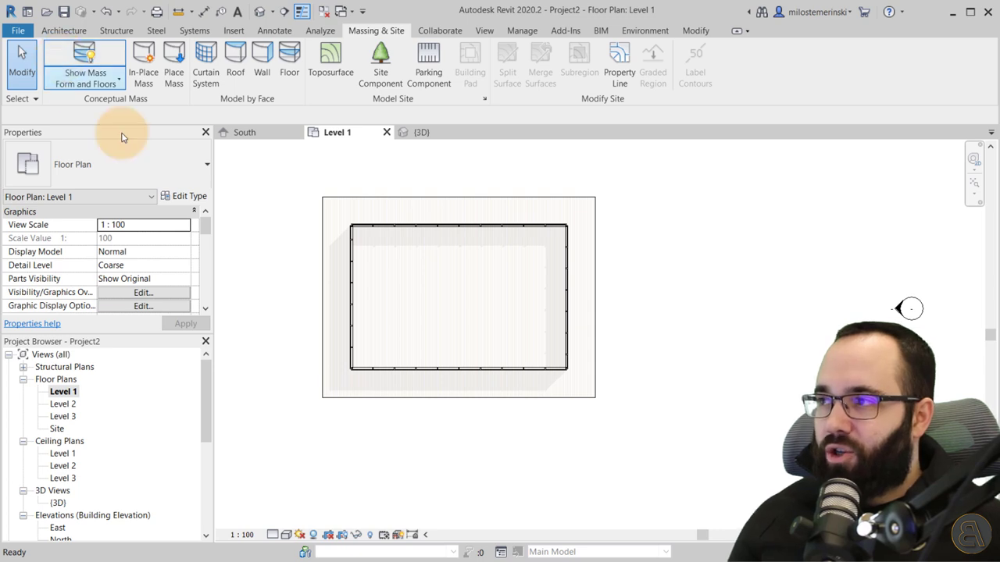
{"action": "left_click", "coordinate": [143, 75]}
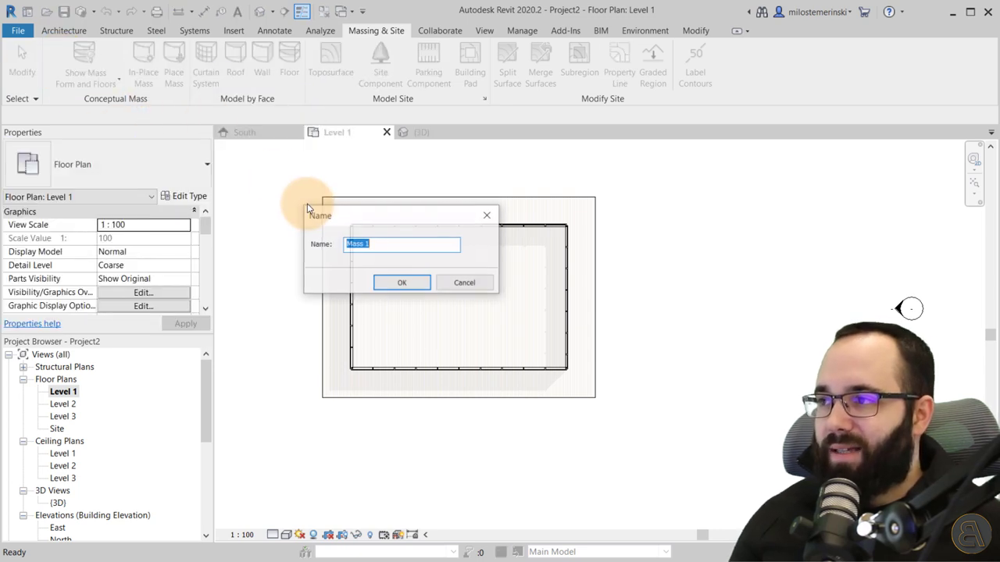
{"action": "left_click", "coordinate": [398, 282]}
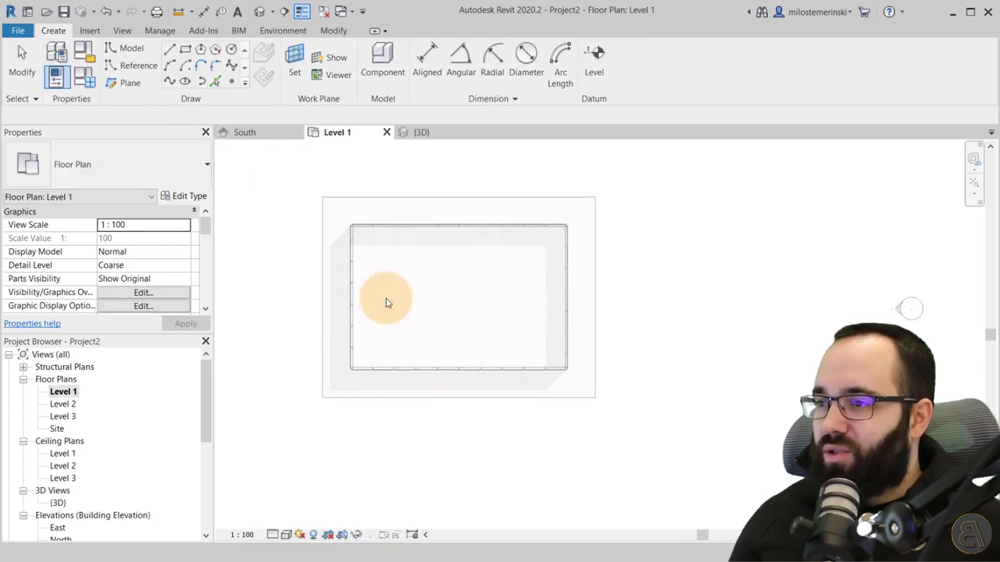
- Draw a straight model line along the floor's front edge, from corner to corner
{"action": "left_click", "coordinate": [170, 51]}
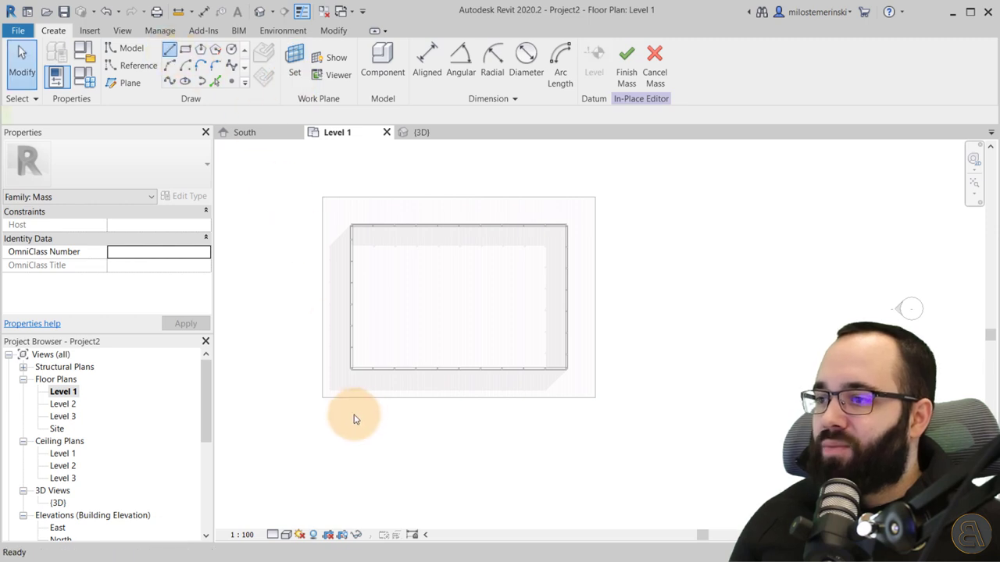
{"action": "left_click", "coordinate": [322, 398]}
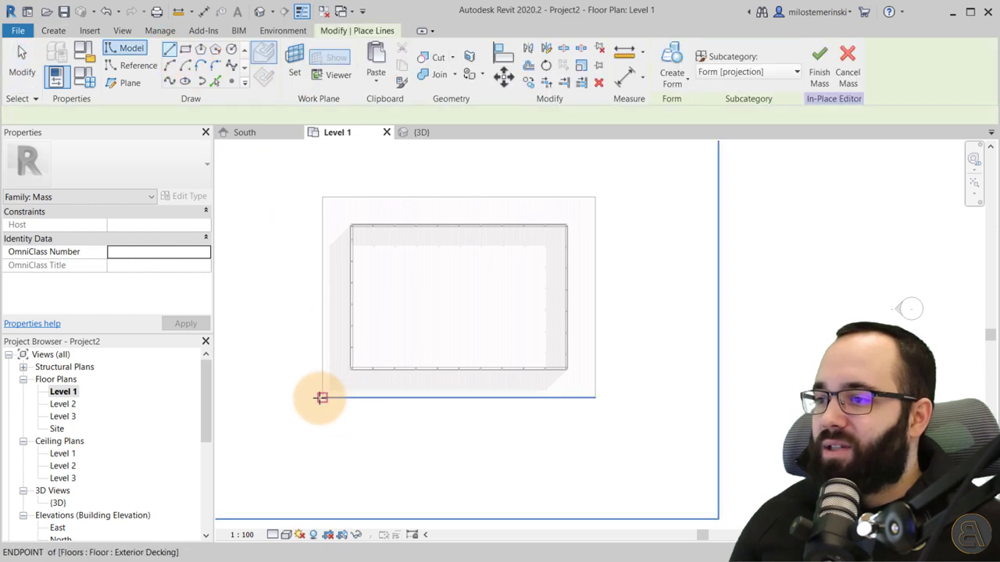
{"action": "left_click", "coordinate": [594, 398]}
{"action": "key", "text": "Escape"}
{"action": "key", "text": "Escape"}
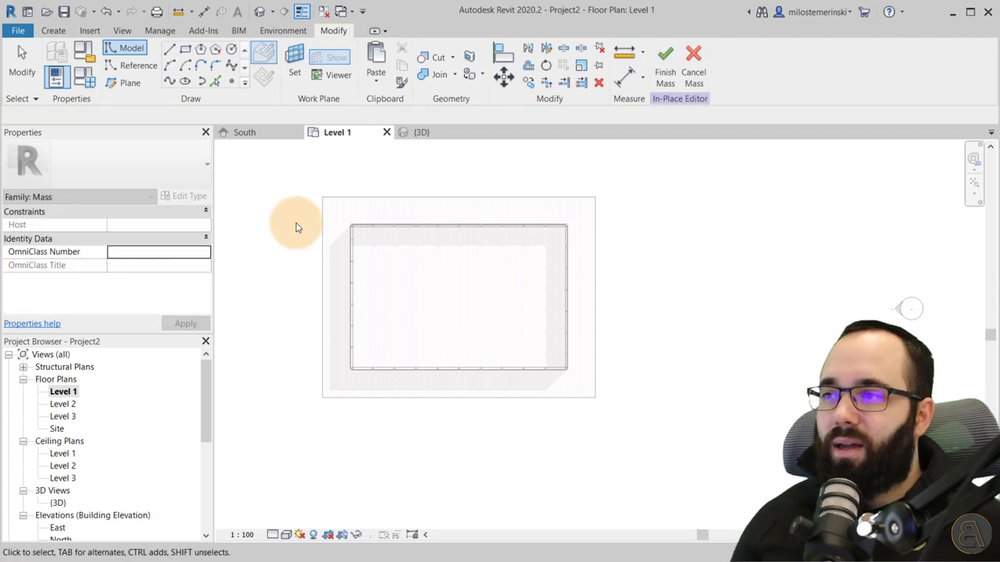
- In the 3D view, create a vertical surface form from the model line at the front floor edge
{"action": "left_click", "coordinate": [422, 133]}
{"action": "middle_click_drag", "start_coordinate": [464, 380], "coordinate": [528, 461], "text": "shift"}
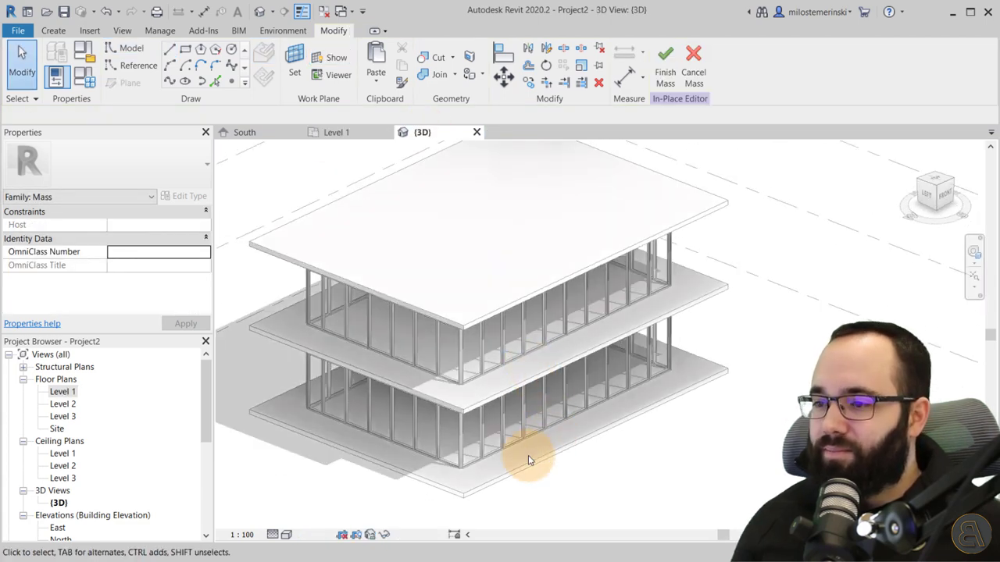
{"action": "left_click", "coordinate": [592, 469]}
{"action": "middle_click_drag", "start_coordinate": [591, 469], "coordinate": [576, 438], "text": "shift"}
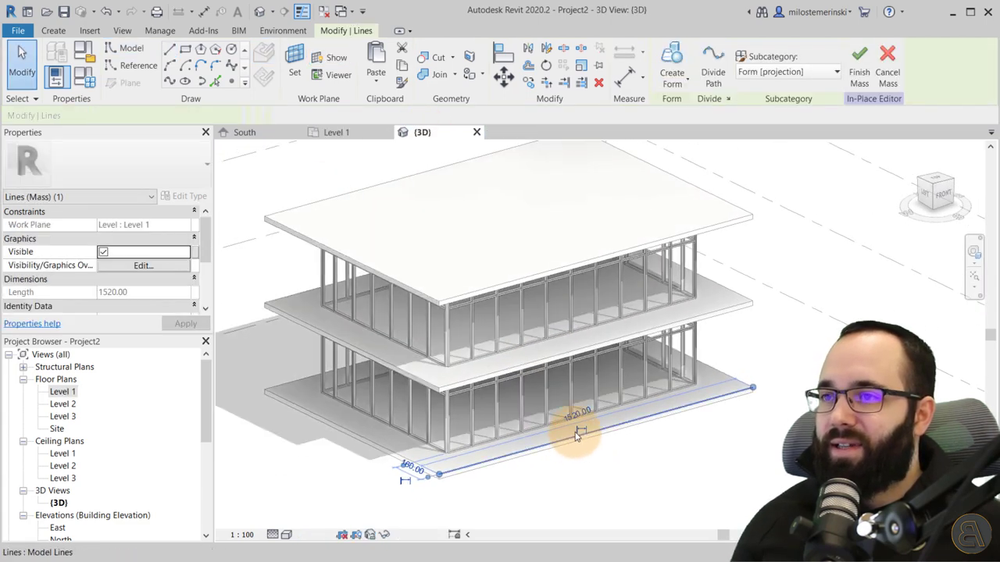
{"action": "left_click", "coordinate": [673, 66]}
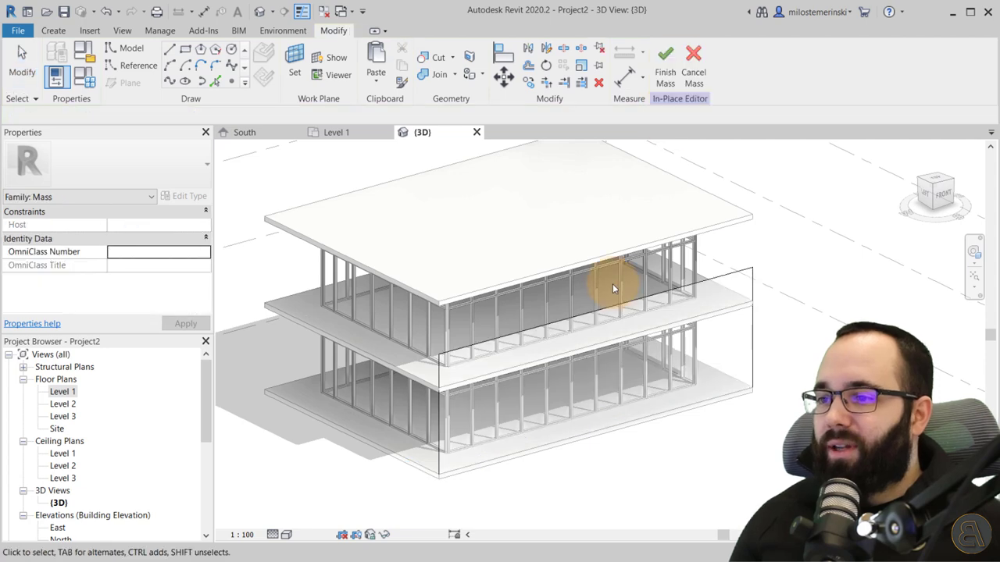
- Raise the top edge of the vertical surface to the Level 3 floor, for a height of 720
{"action": "left_click", "coordinate": [562, 322]}
{"action": "left_click", "coordinate": [582, 387]}
{"action": "middle_click_drag", "start_coordinate": [582, 387], "coordinate": [564, 331], "text": "shift"}
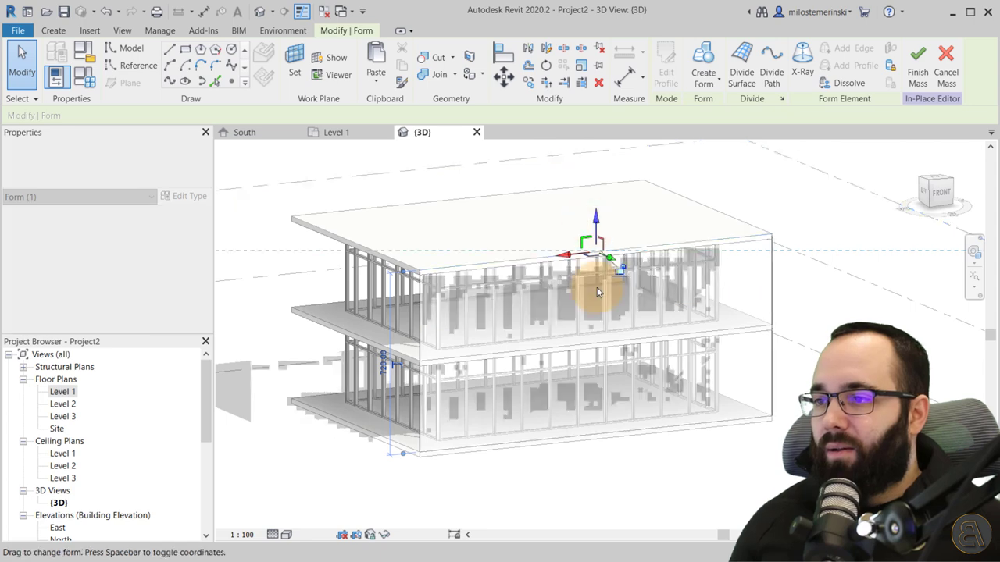
{"action": "left_click", "coordinate": [579, 478]}
{"action": "middle_click_drag", "start_coordinate": [578, 478], "coordinate": [743, 380], "text": "shift"}
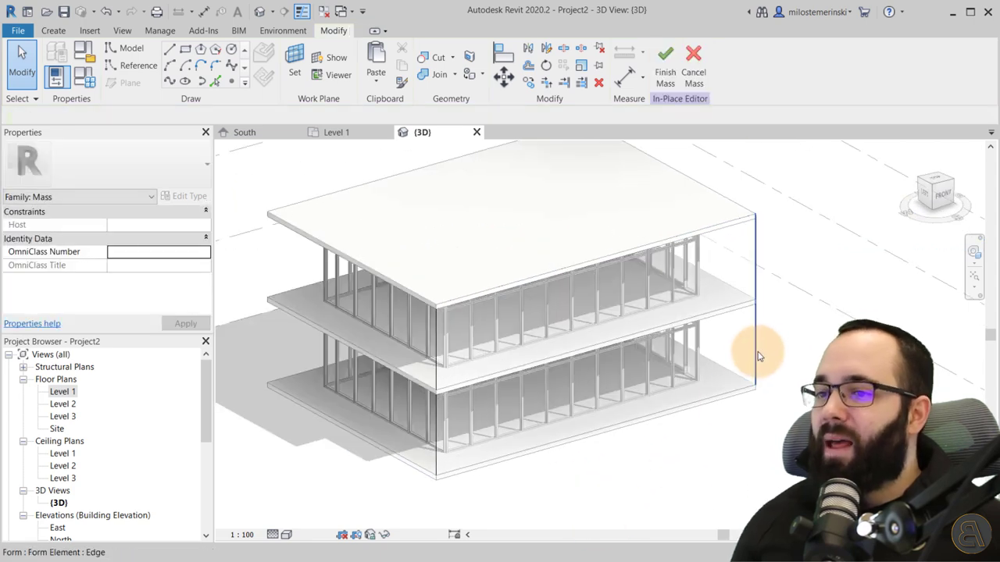
{"action": "left_click", "coordinate": [728, 392]}
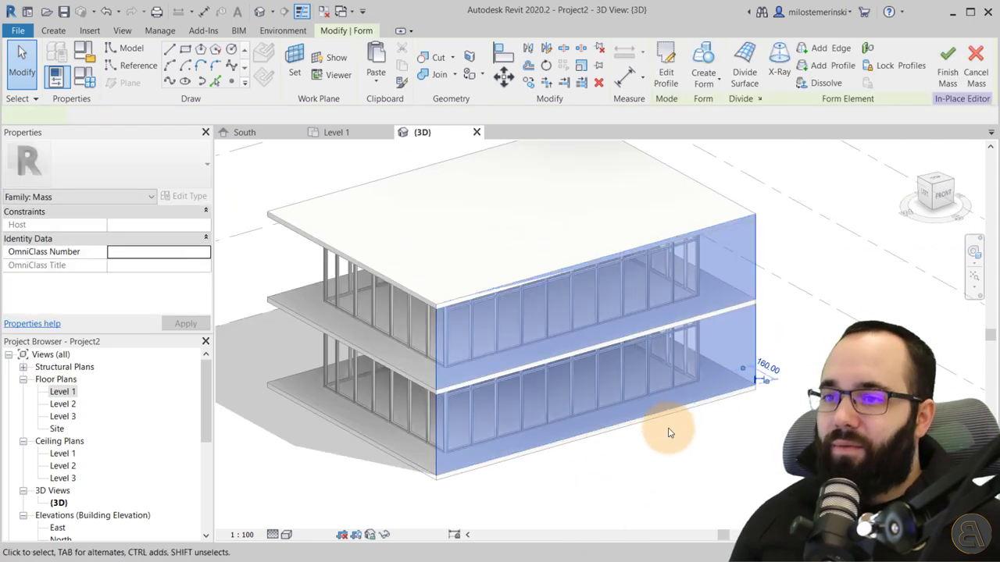
{"action": "middle_click_drag", "start_coordinate": [693, 481], "coordinate": [684, 481], "text": "shift"}
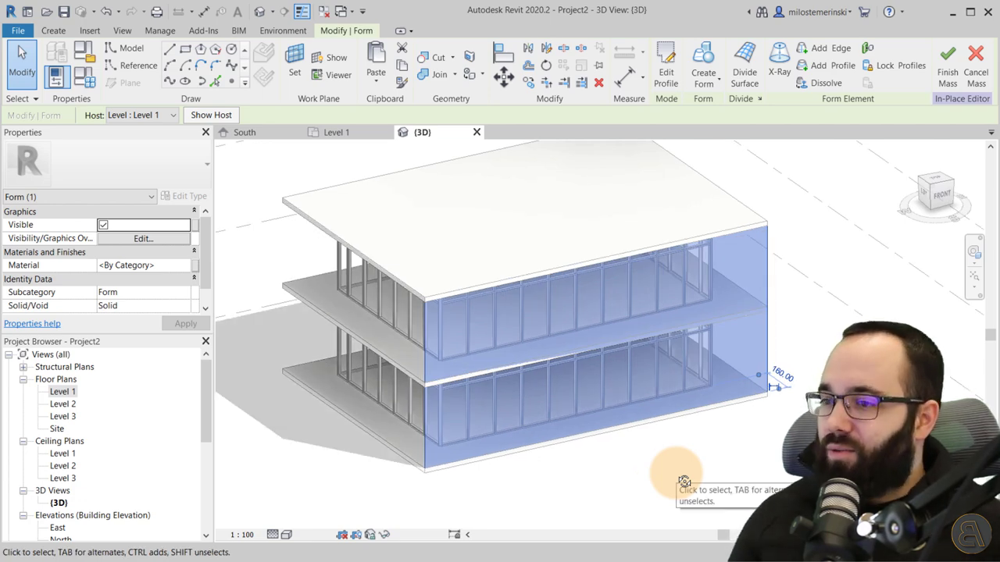
{"action": "left_click", "coordinate": [684, 481]}
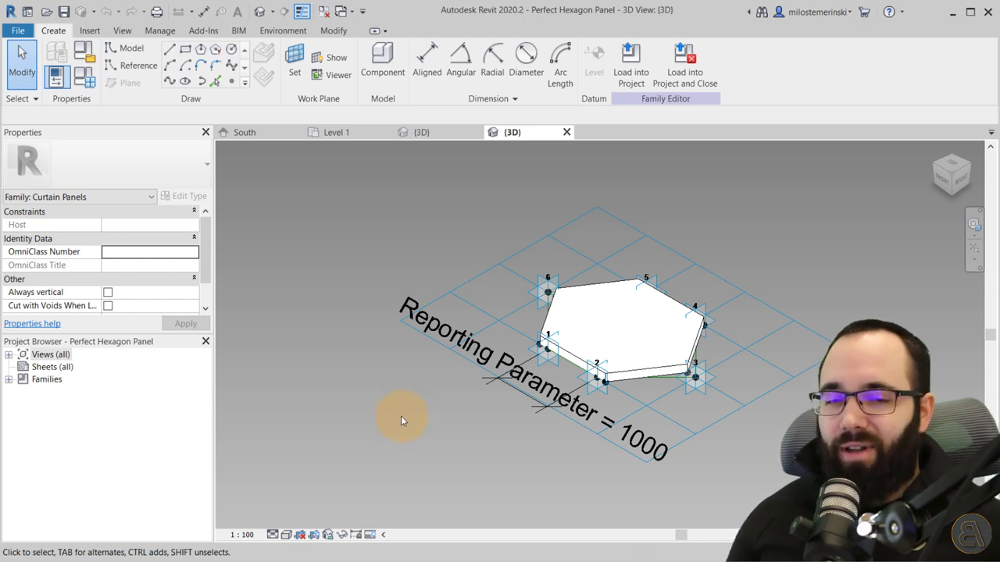
- Load the Perfect Hexagon Panel family into Project2, return to the project's 3D view and close the family's view
{"action": "middle_click_drag", "start_coordinate": [457, 420], "coordinate": [404, 430]}
{"action": "middle_click_drag", "start_coordinate": [487, 330], "coordinate": [647, 380], "text": "shift"}
{"action": "scroll", "coordinate": [561, 338], "scroll_direction": "up", "scroll_amount": 3}
{"action": "middle_click_drag", "start_coordinate": [561, 338], "coordinate": [503, 334]}
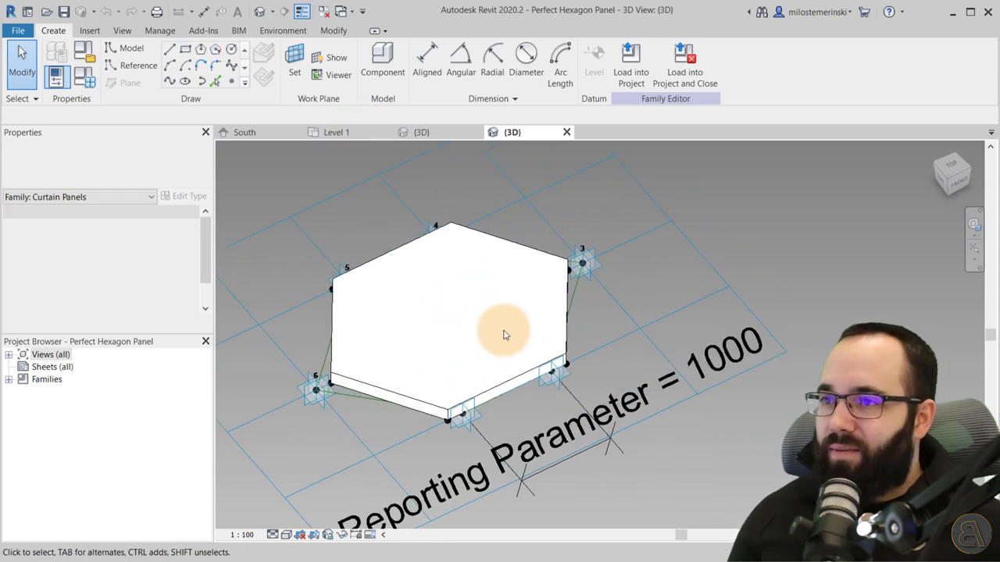
{"action": "left_click", "coordinate": [642, 83]}
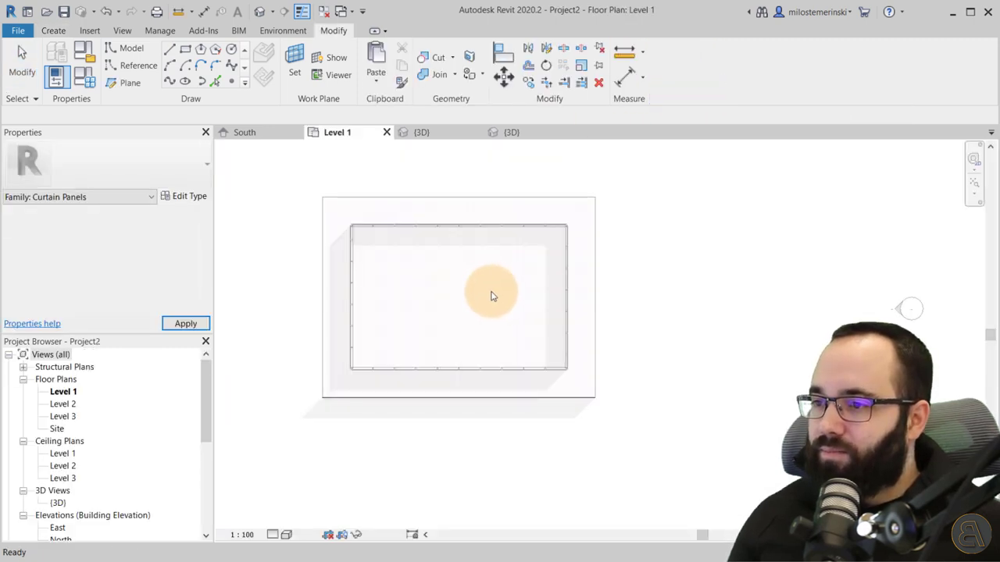
{"action": "left_click", "coordinate": [420, 134]}
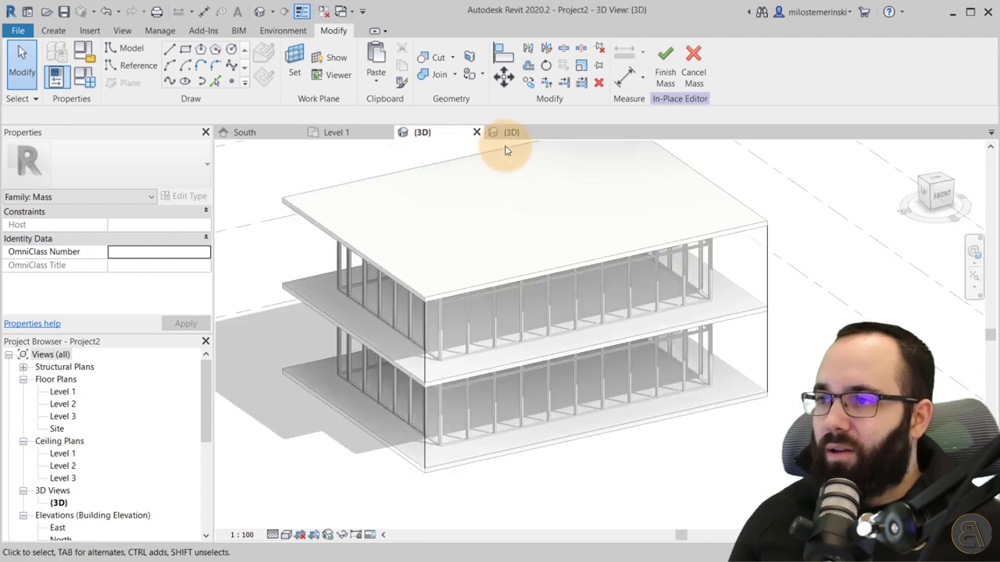
{"action": "left_click", "coordinate": [567, 134]}
- Divide the vertical mass surface into a UV grid and apply the Perfect Hexagon Panel type to it
{"action": "middle_click_drag", "start_coordinate": [487, 263], "coordinate": [427, 336], "text": "shift"}
{"action": "key", "text": "Tab"}
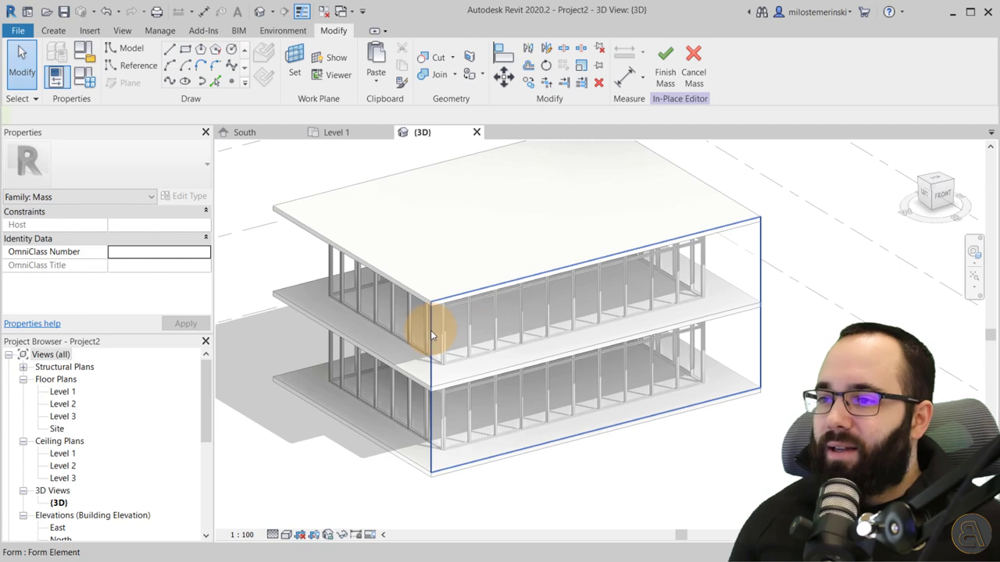
{"action": "left_click", "coordinate": [431, 328]}
{"action": "scroll", "coordinate": [453, 338], "scroll_direction": "up", "scroll_amount": 2}
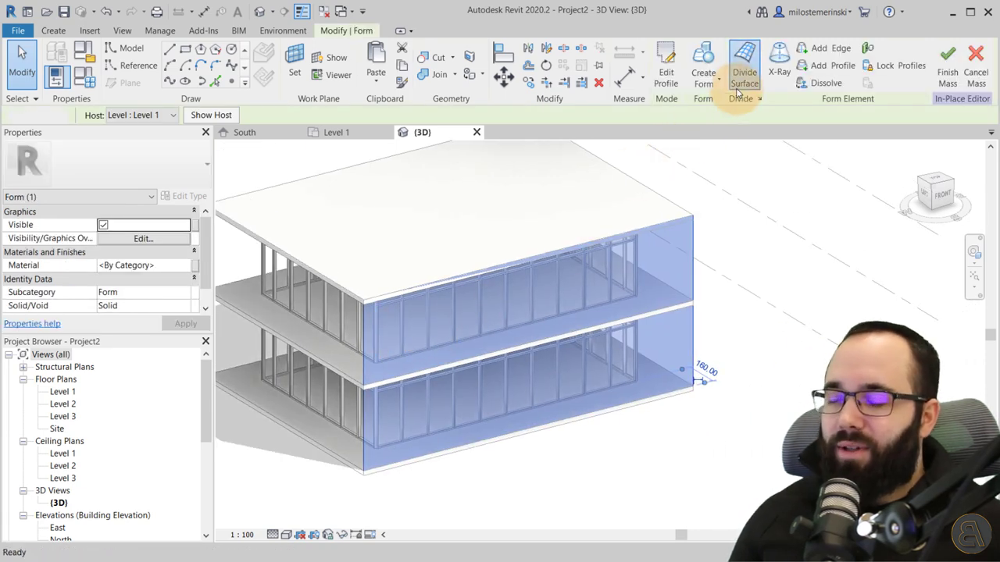
{"action": "left_click", "coordinate": [740, 78]}
{"action": "left_click", "coordinate": [589, 343]}
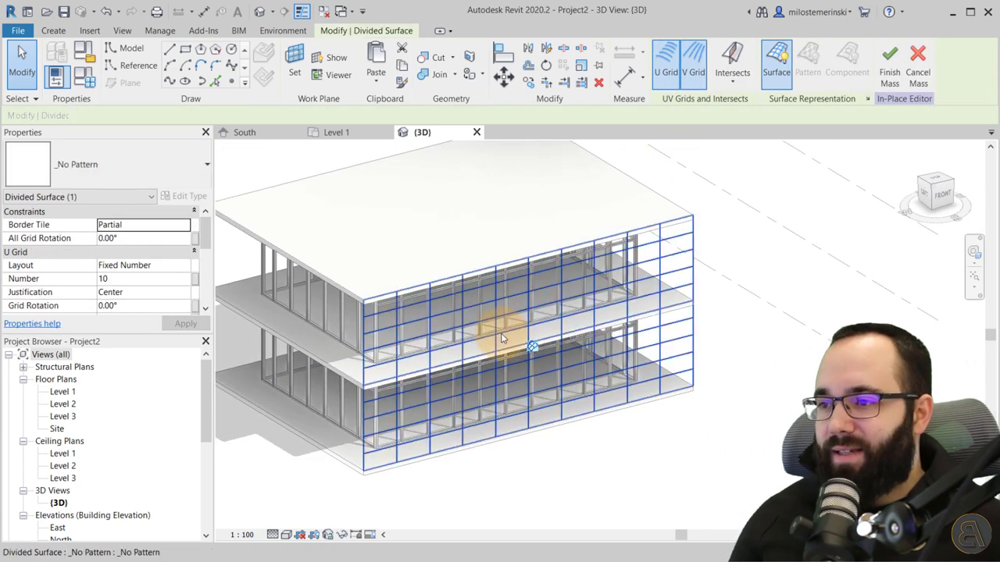
{"action": "left_click", "coordinate": [116, 167]}
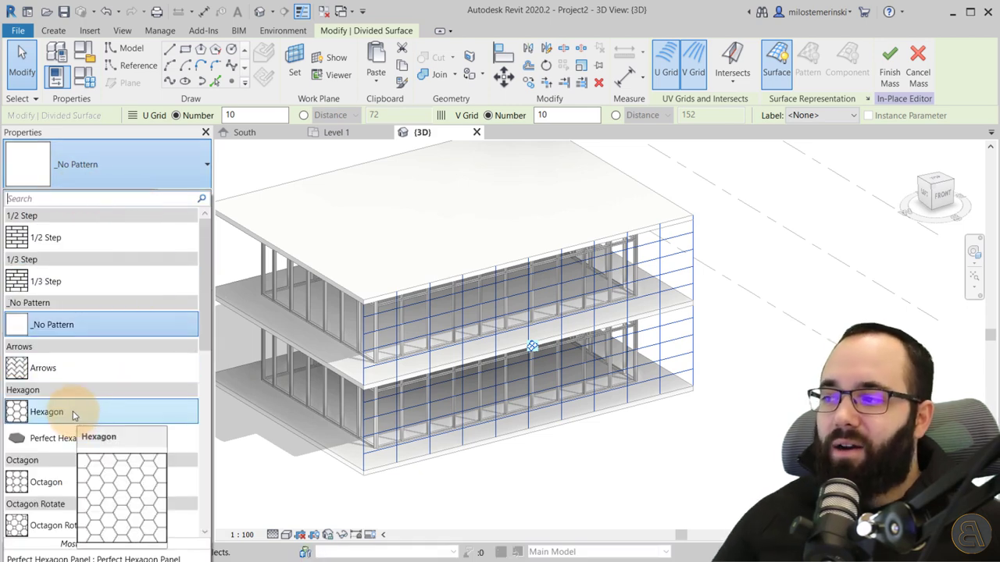
{"action": "left_click", "coordinate": [46, 442]}
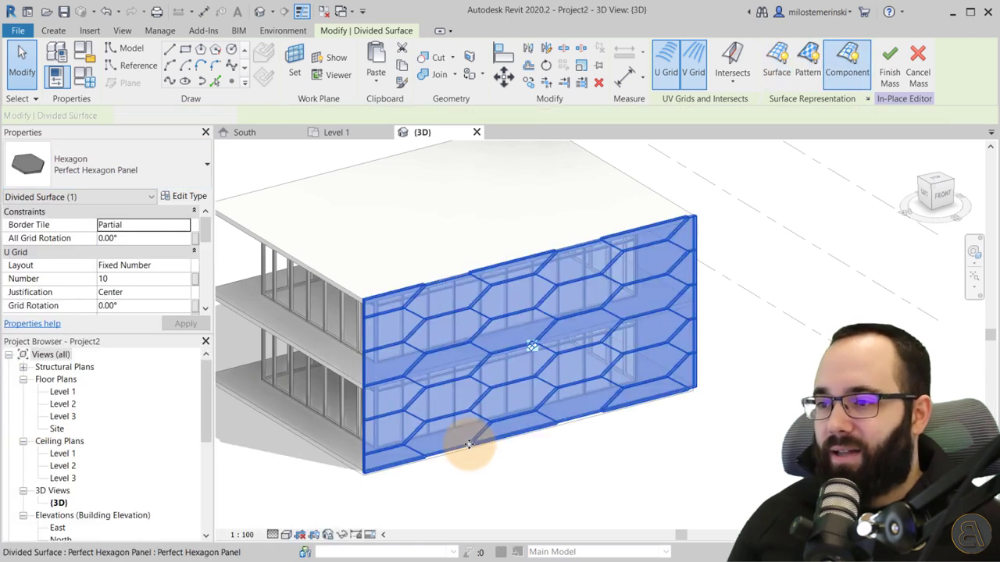
- Change the divided surface's U Grid and V Grid layouts to Fixed Distance
{"action": "middle_click_drag", "start_coordinate": [572, 459], "coordinate": [513, 453], "text": "shift"}
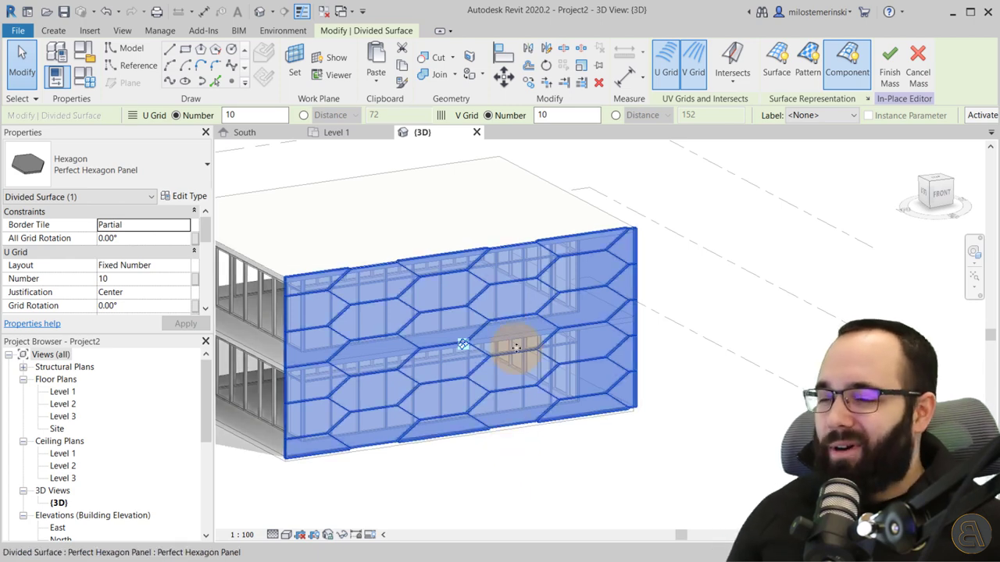
{"action": "scroll", "coordinate": [176, 265], "scroll_direction": "down", "scroll_amount": 1}
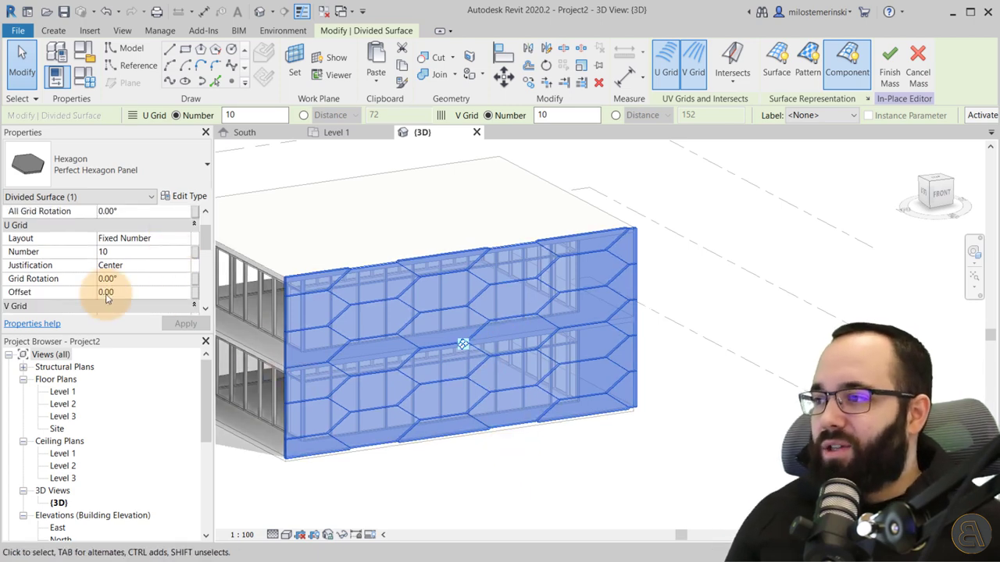
{"action": "left_click_drag", "start_coordinate": [70, 345], "coordinate": [69, 384]}
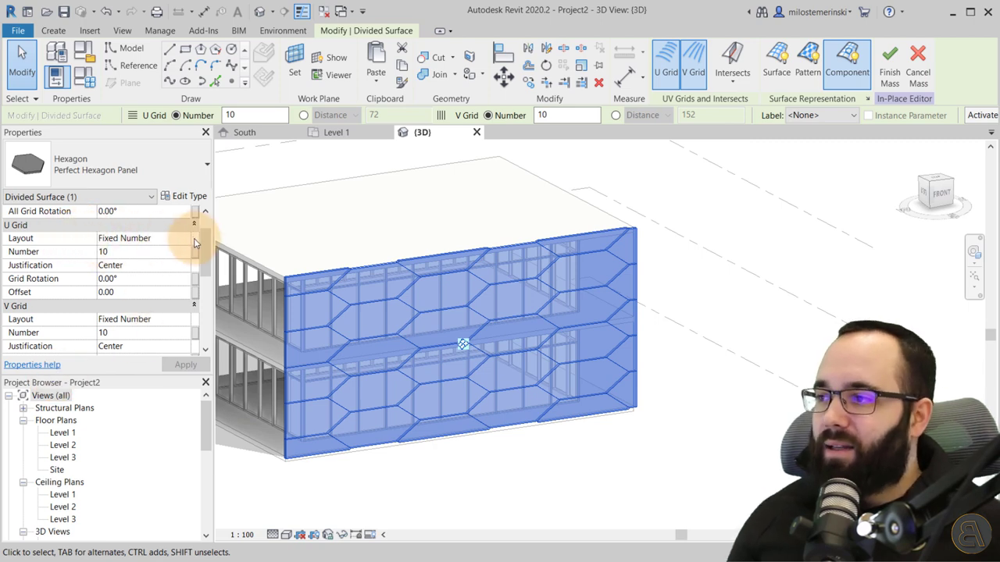
{"action": "left_click", "coordinate": [133, 239]}
{"action": "left_click", "coordinate": [128, 264]}
{"action": "left_click", "coordinate": [185, 321]}
{"action": "left_click", "coordinate": [129, 344]}
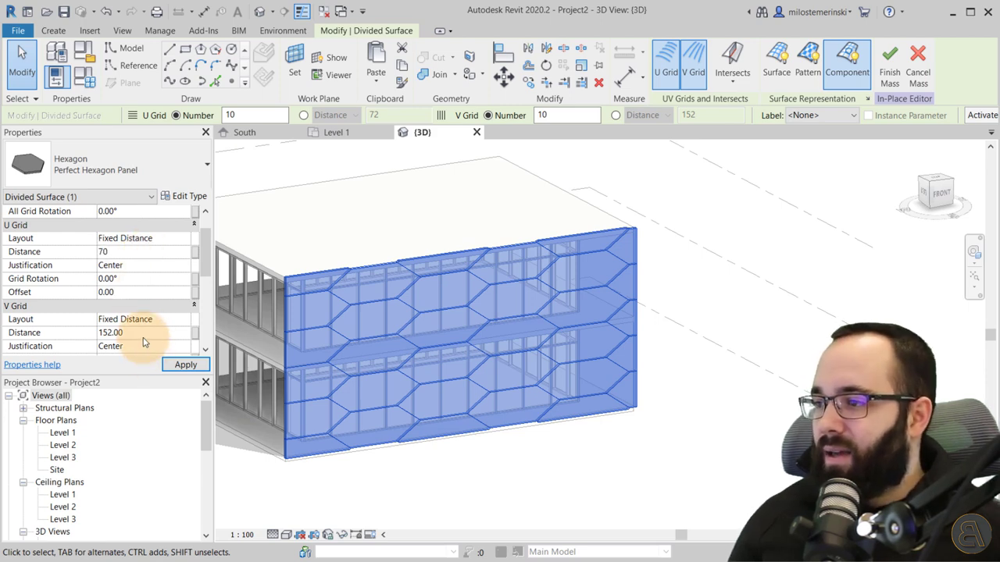
- Set the U Grid and V Grid distances of the hexagon surface to 60 and apply them
{"action": "left_click", "coordinate": [70, 252]}
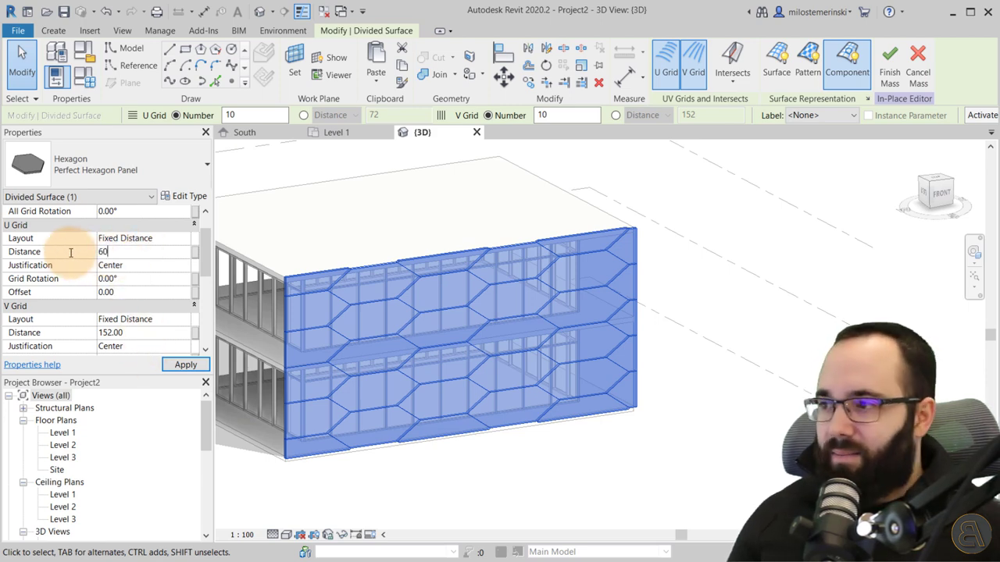
{"action": "left_click", "coordinate": [125, 335]}
{"action": "left_click", "coordinate": [55, 334]}
{"action": "type", "text": "6"}
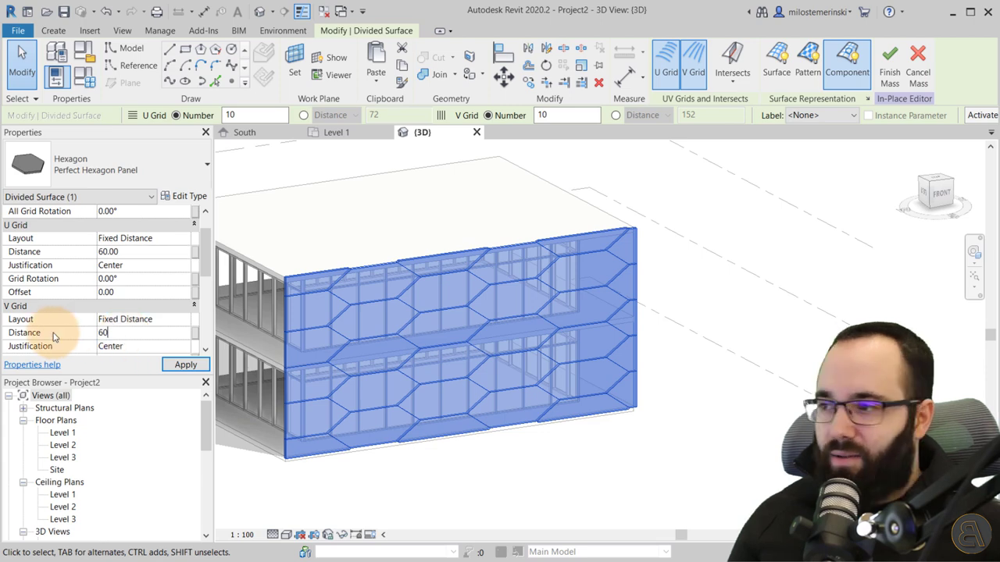
{"action": "type", "text": "0"}
{"action": "left_click", "coordinate": [185, 365]}
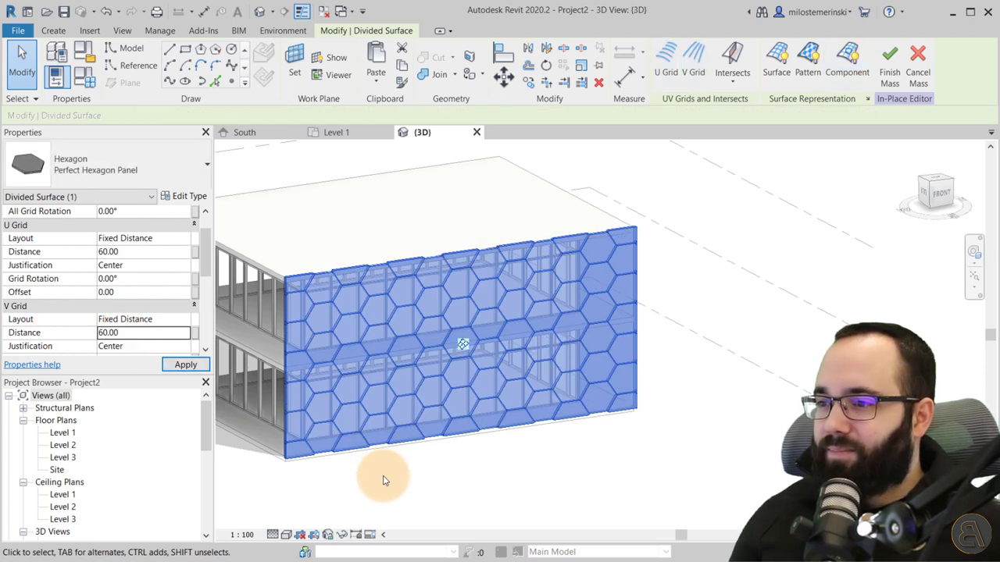
{"action": "left_click", "coordinate": [363, 361]}
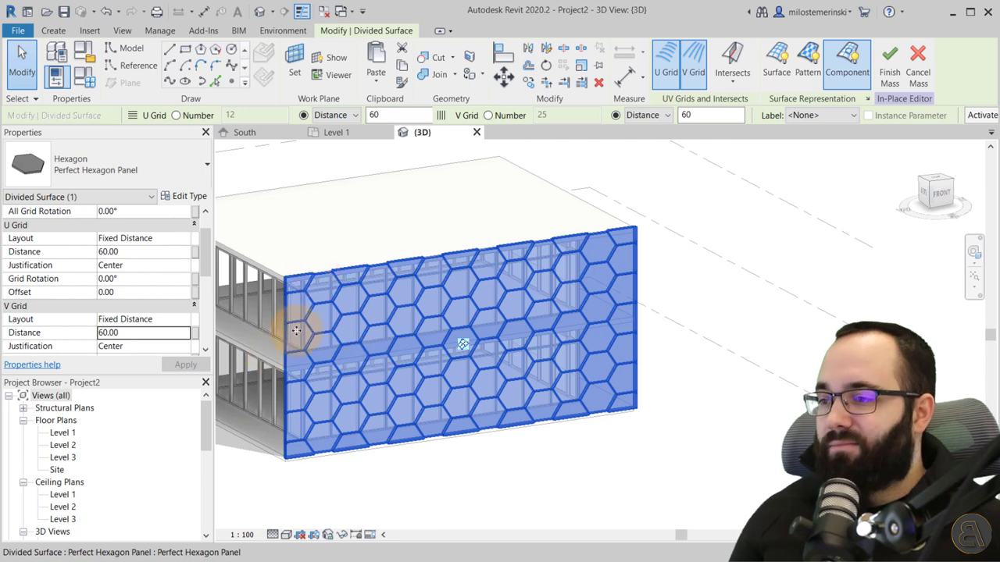
{"action": "left_click", "coordinate": [331, 232]}
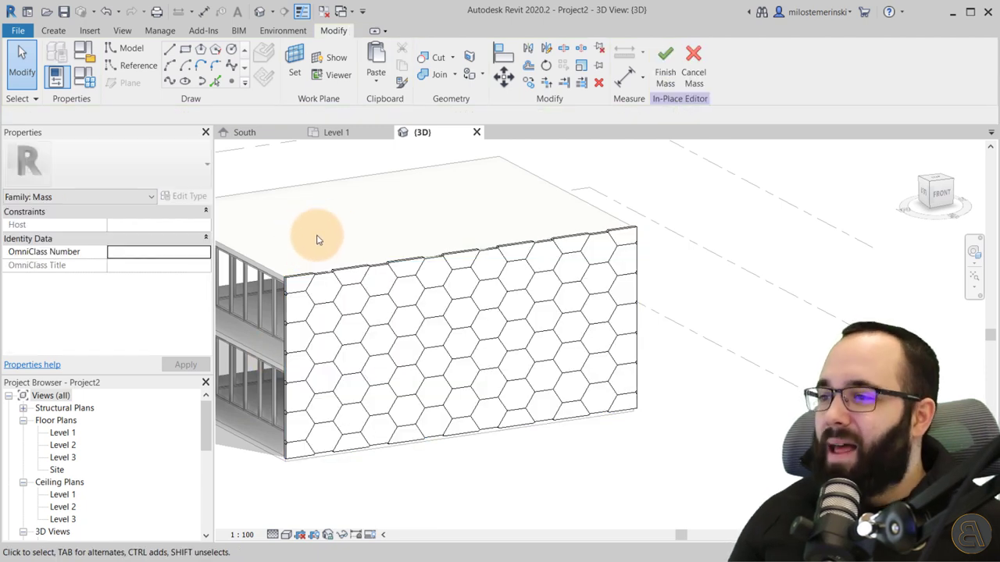
- Set both the U Grid and V Grid distances of the divided surface to 50 and apply them
{"action": "left_click", "coordinate": [345, 280]}
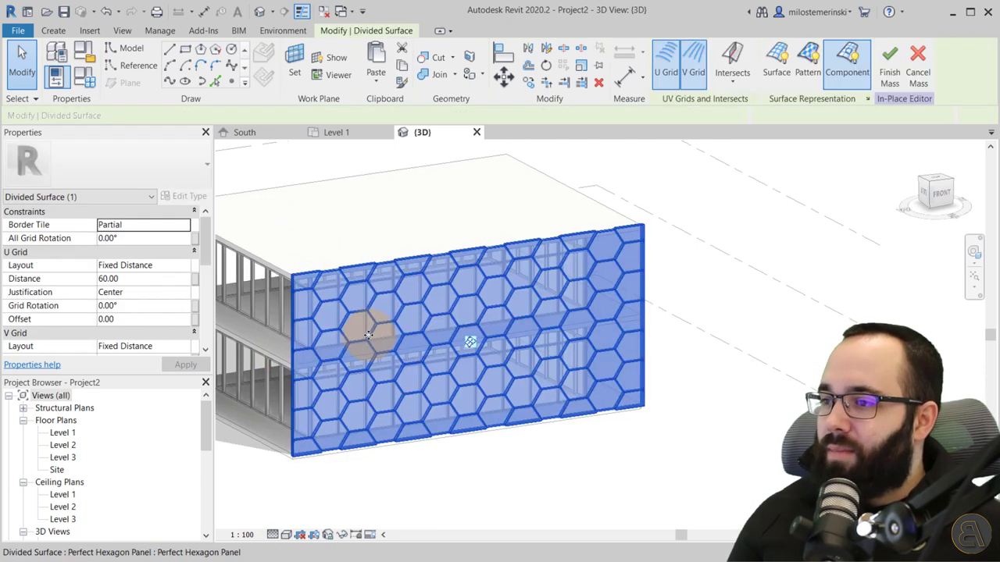
{"action": "left_click", "coordinate": [146, 283]}
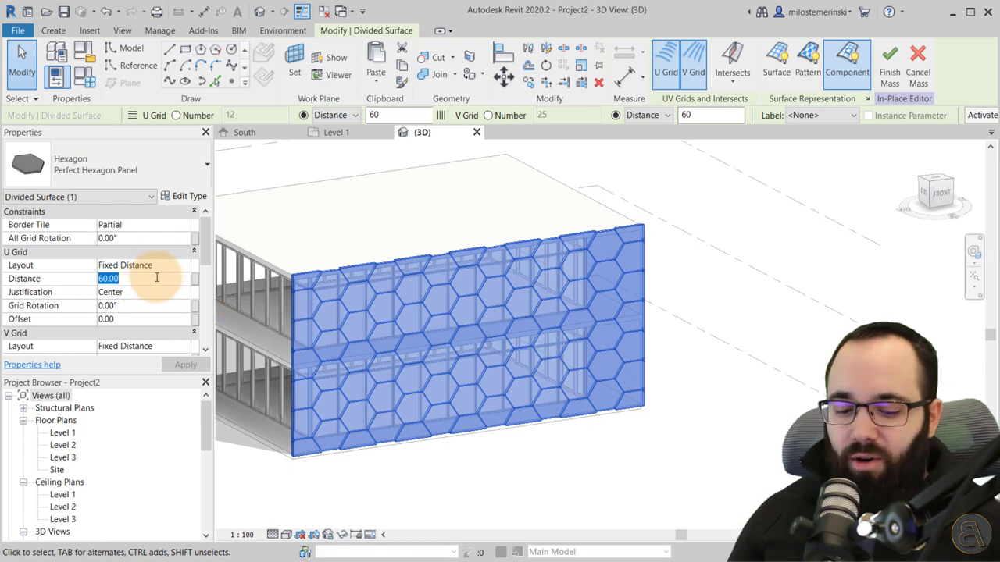
{"action": "scroll", "coordinate": [151, 327], "scroll_direction": "down", "scroll_amount": 2}
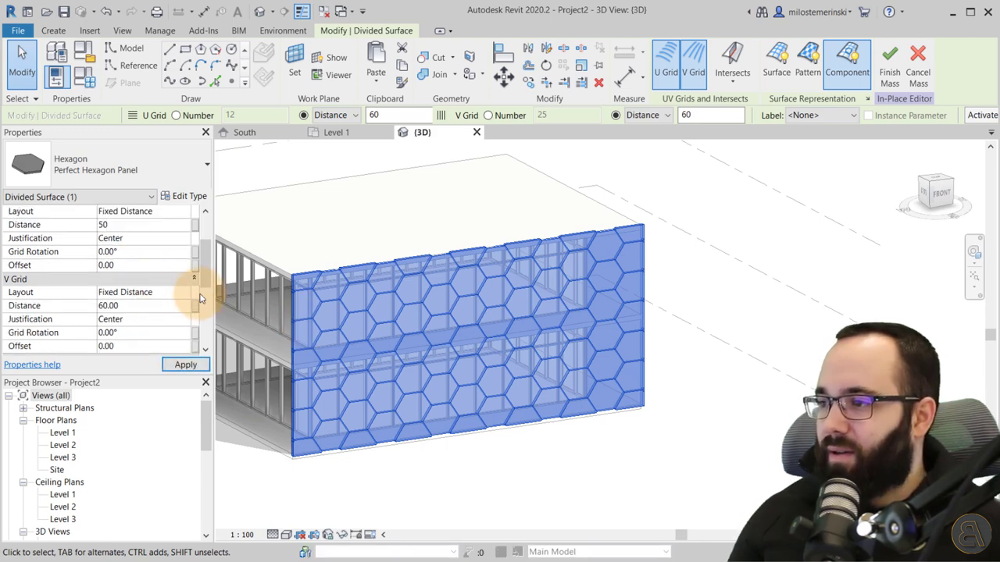
{"action": "left_click", "coordinate": [41, 305]}
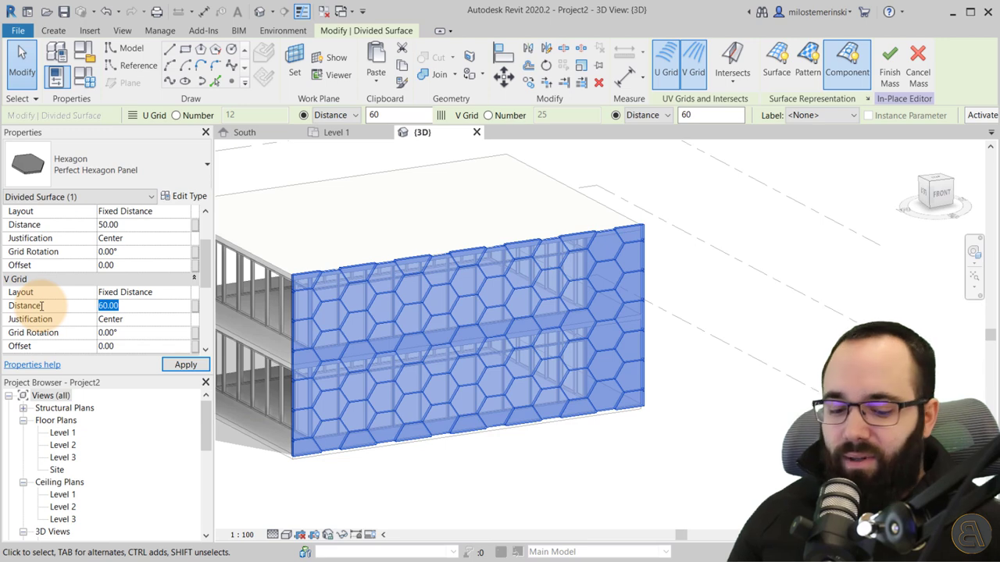
{"action": "left_click", "coordinate": [184, 364]}
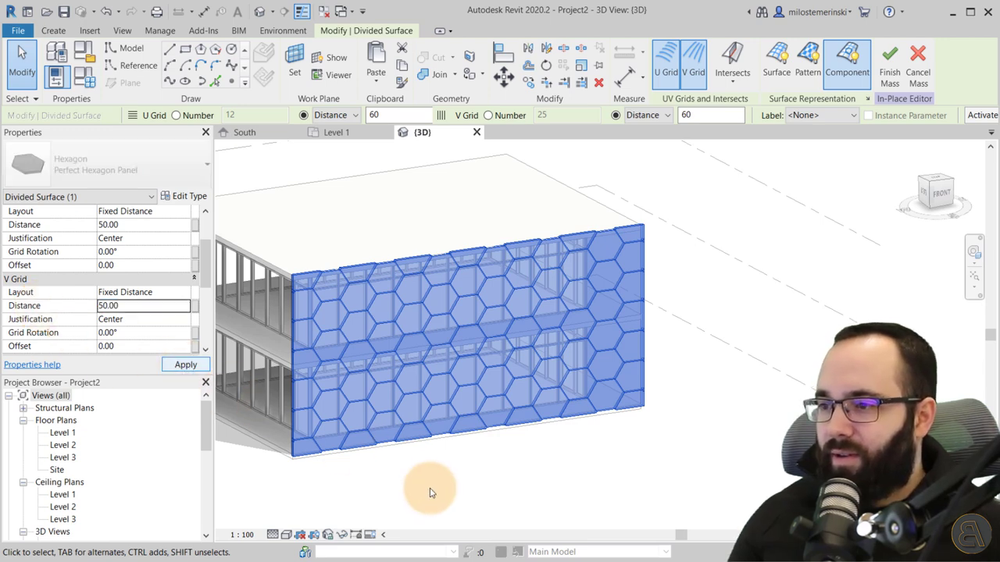
{"action": "left_click", "coordinate": [430, 485]}
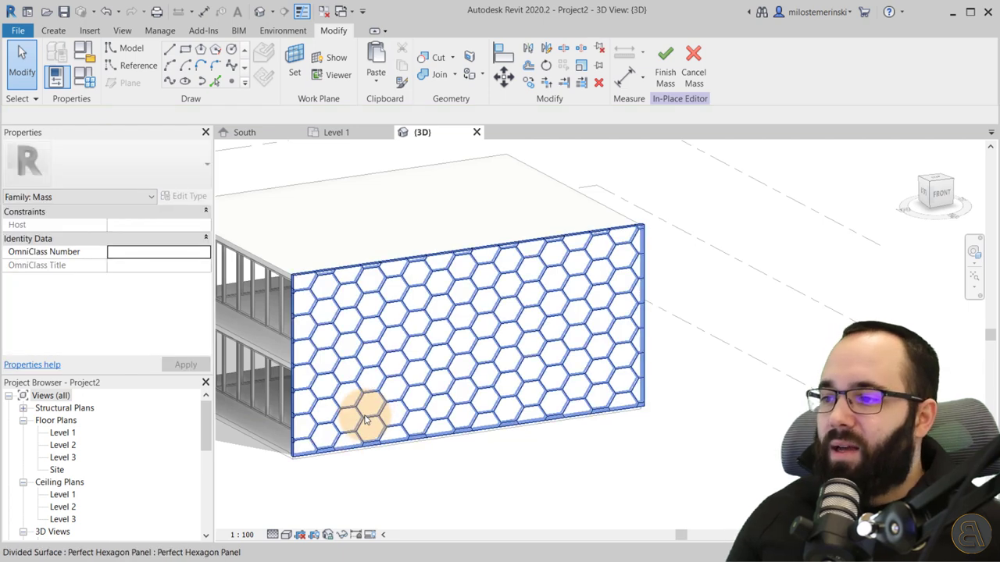
- Set the hexagon surface's U Grid justification to End and apply it
{"action": "left_click", "coordinate": [357, 356]}
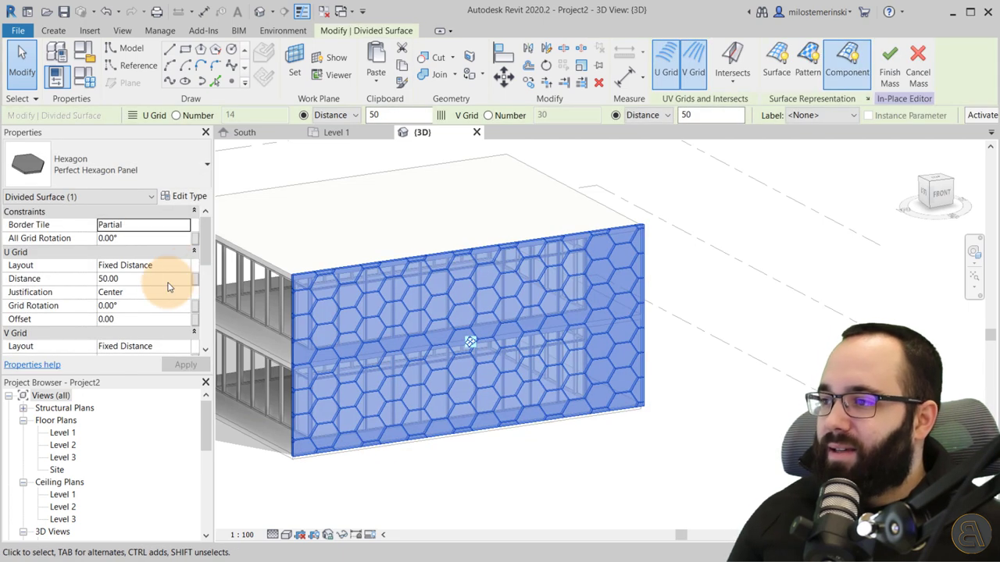
{"action": "scroll", "coordinate": [171, 294], "scroll_direction": "down", "scroll_amount": 1}
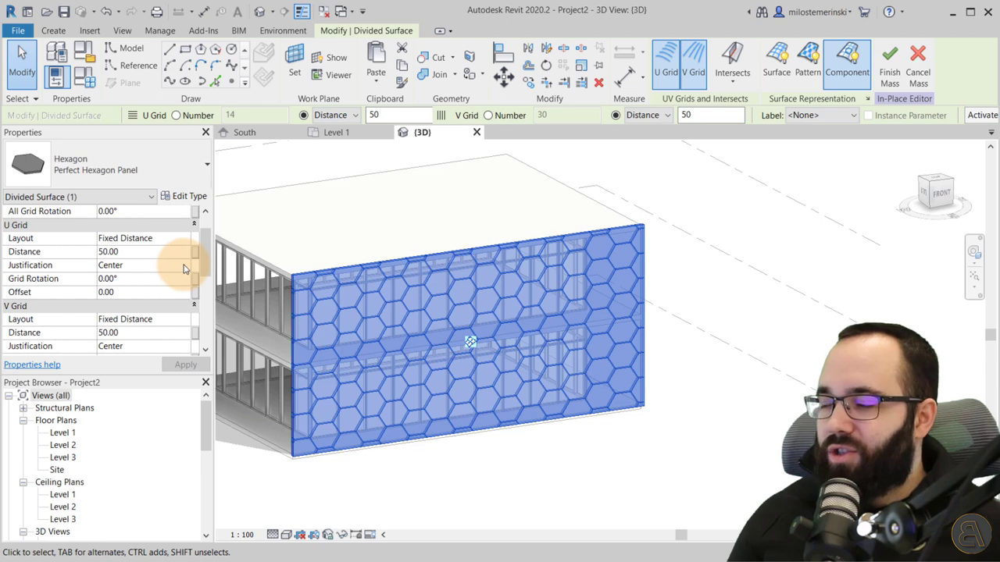
{"action": "left_click", "coordinate": [183, 265]}
{"action": "left_click", "coordinate": [121, 300]}
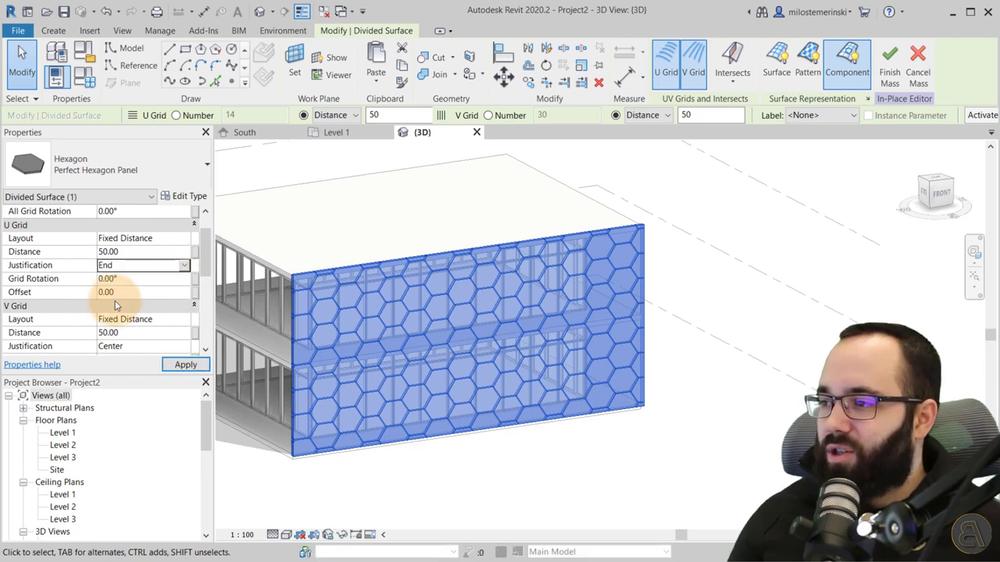
{"action": "left_click", "coordinate": [186, 364]}
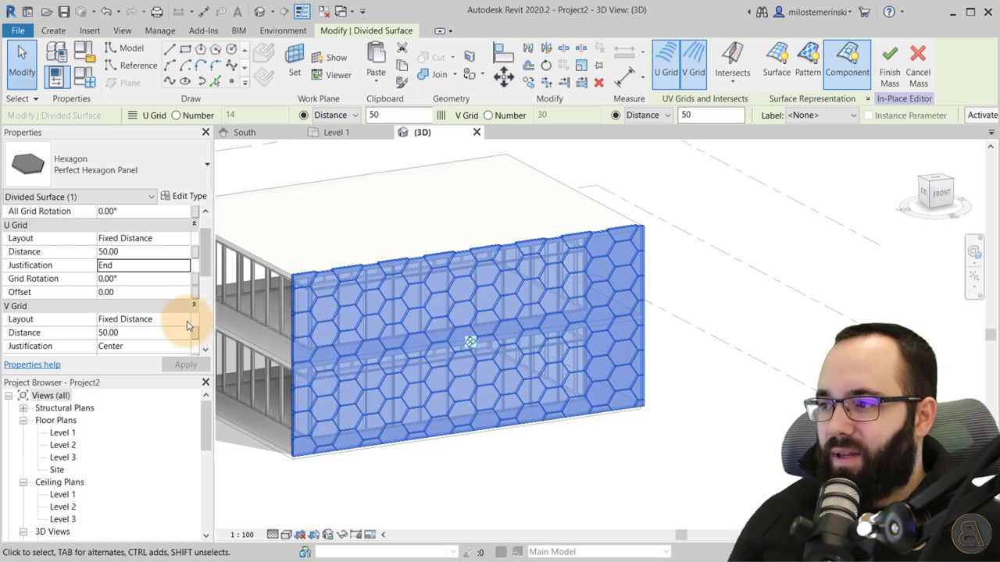
- Set the U Grid justification of the divided surface to Beginning
{"action": "left_click", "coordinate": [183, 266]}
{"action": "left_click", "coordinate": [148, 279]}
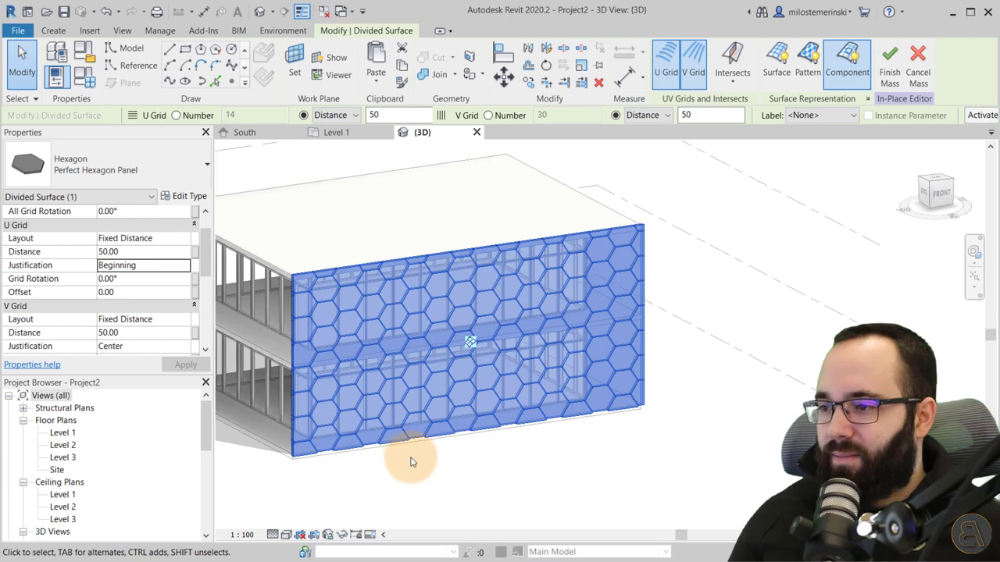
{"action": "scroll", "coordinate": [146, 271], "scroll_direction": "down", "scroll_amount": 1}
{"action": "scroll", "coordinate": [117, 283], "scroll_direction": "up", "scroll_amount": 1}
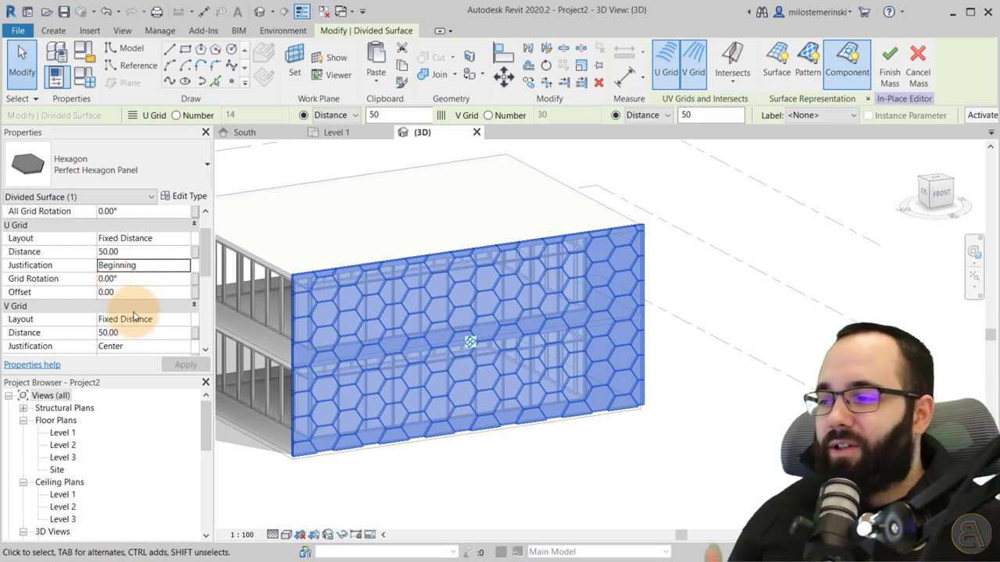
{"action": "scroll", "coordinate": [167, 320], "scroll_direction": "down", "scroll_amount": 1}
{"action": "scroll", "coordinate": [156, 309], "scroll_direction": "up", "scroll_amount": 1}
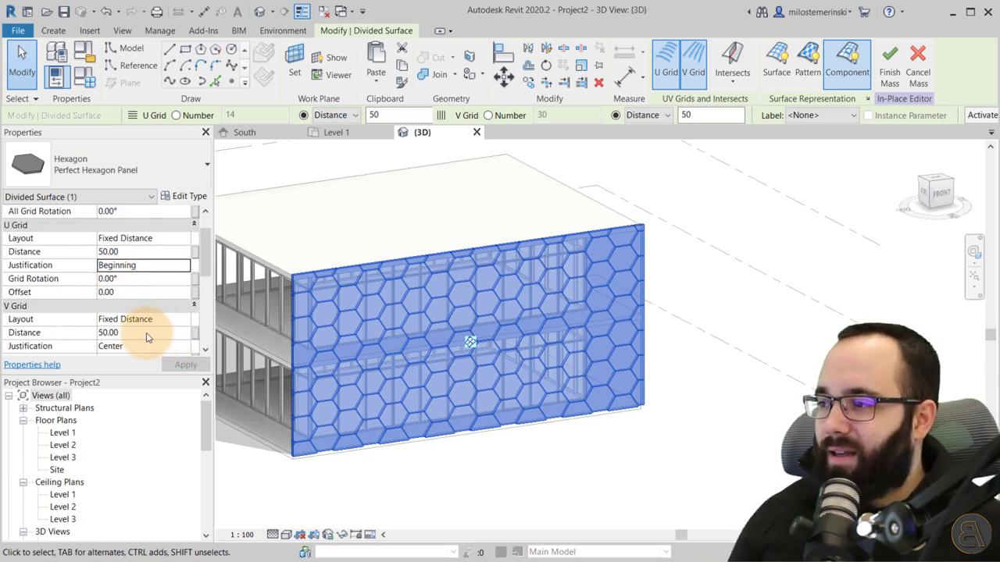
- Associate the V Grid distance with a new instance family parameter named X
{"action": "left_click", "coordinate": [195, 333]}
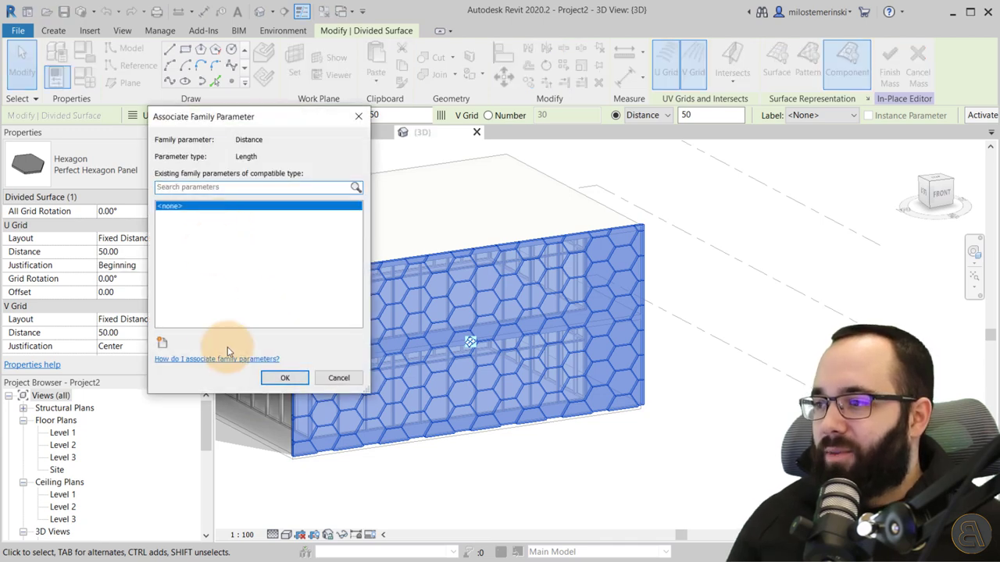
{"action": "left_click", "coordinate": [161, 342]}
{"action": "left_click", "coordinate": [342, 278]}
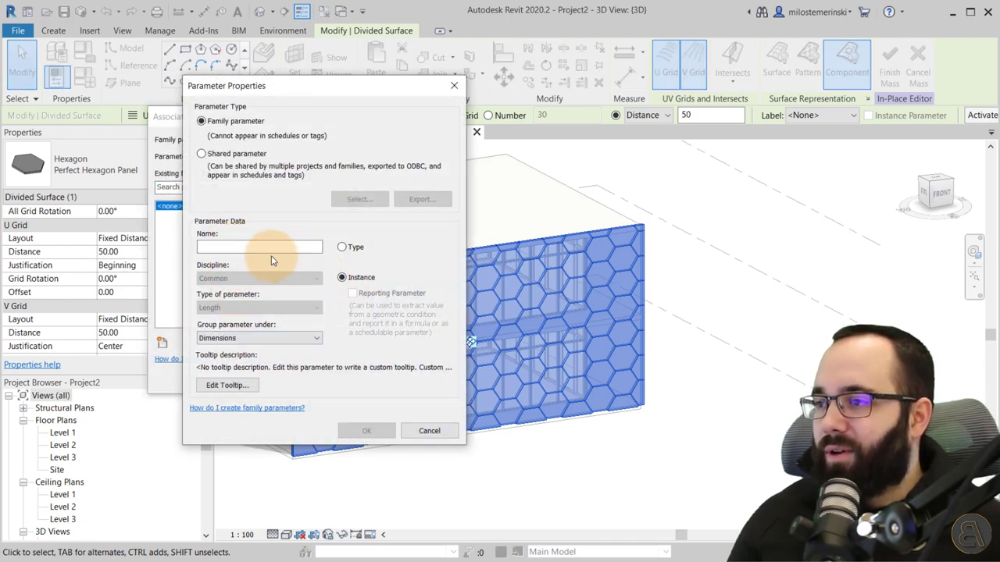
{"action": "left_click", "coordinate": [268, 249]}
{"action": "type", "text": "X"}
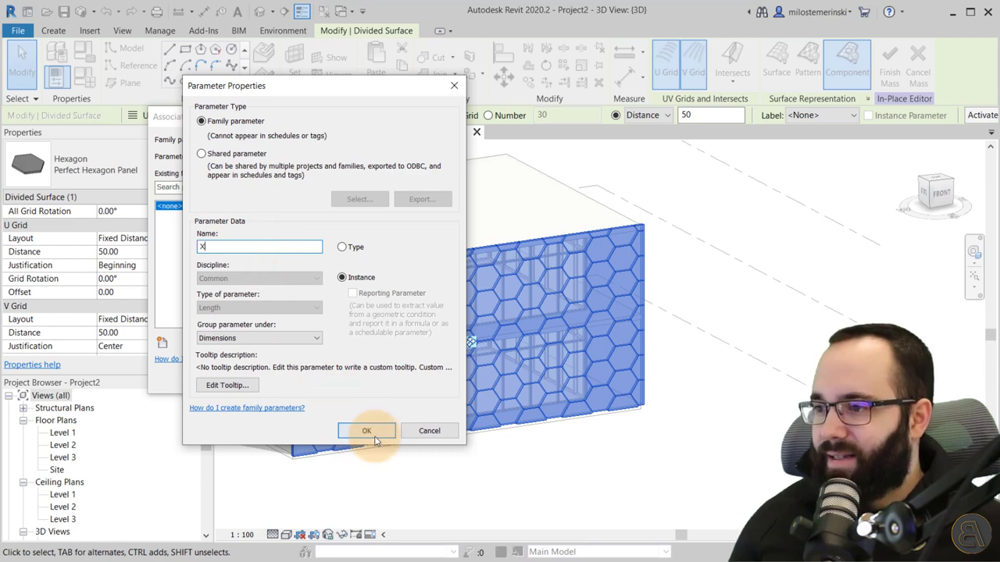
{"action": "left_click", "coordinate": [366, 430]}
{"action": "left_click", "coordinate": [285, 381]}
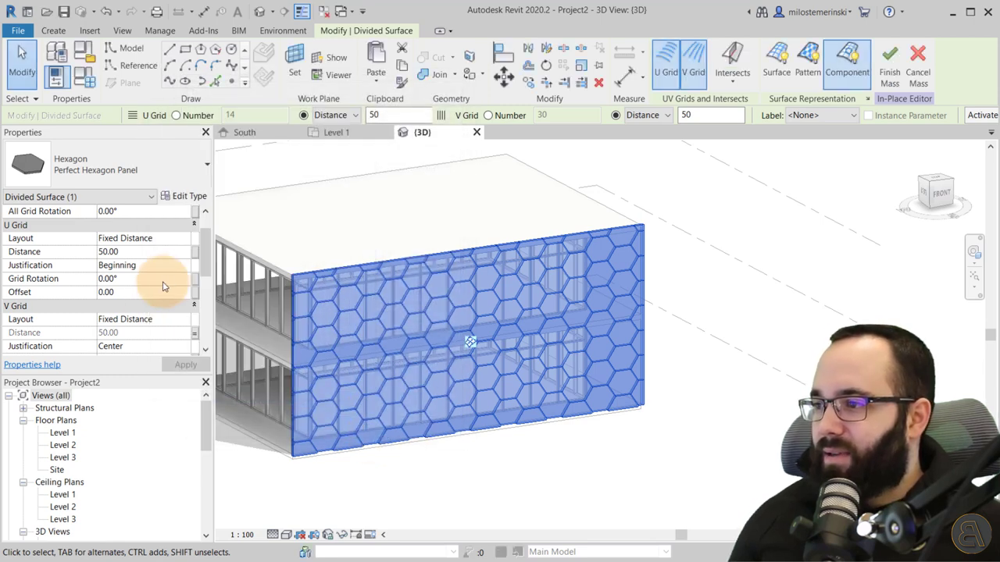
- Associate the U Grid distance with a new family parameter named Y
{"action": "left_click", "coordinate": [197, 251]}
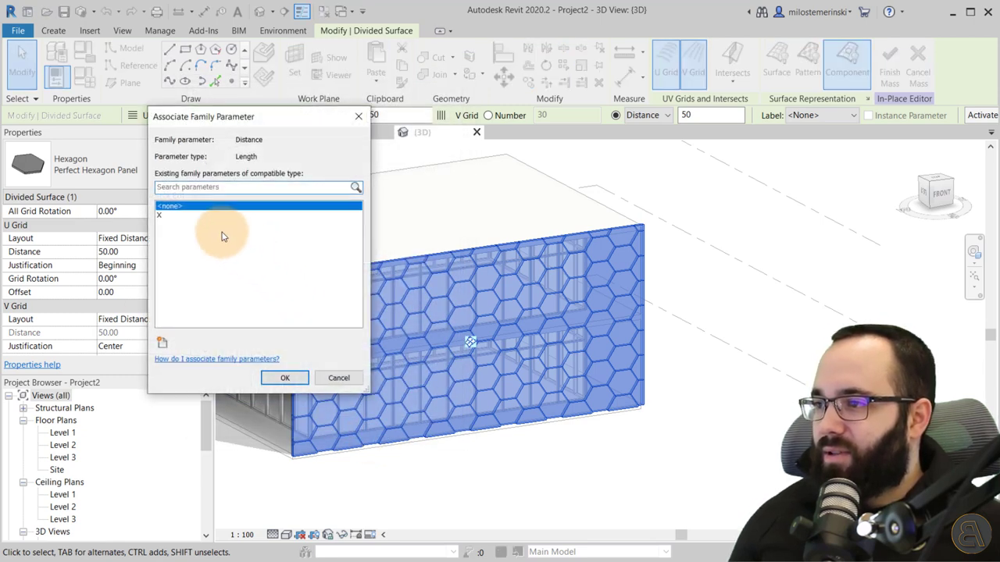
{"action": "left_click", "coordinate": [161, 342]}
{"action": "type", "text": "Y"}
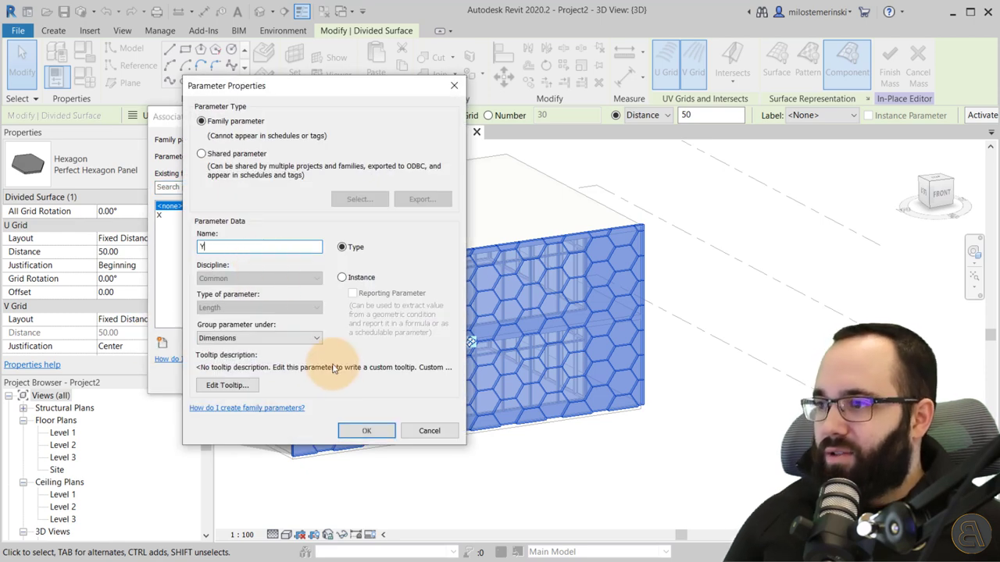
{"action": "left_click", "coordinate": [364, 430]}
{"action": "left_click", "coordinate": [292, 380]}
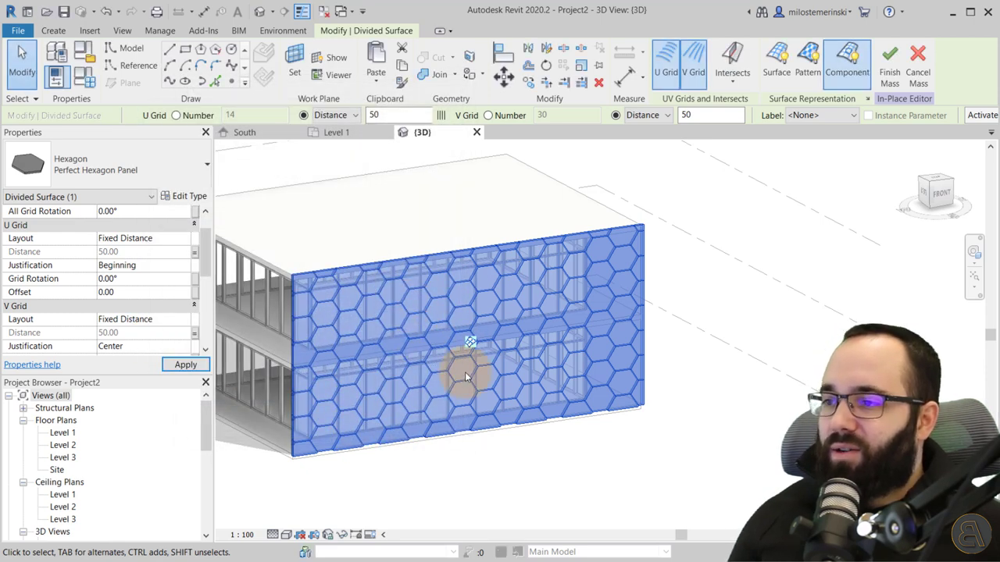
- In the mass's Family Types, change parameter Y to an instance parameter
{"action": "left_click", "coordinate": [82, 78]}
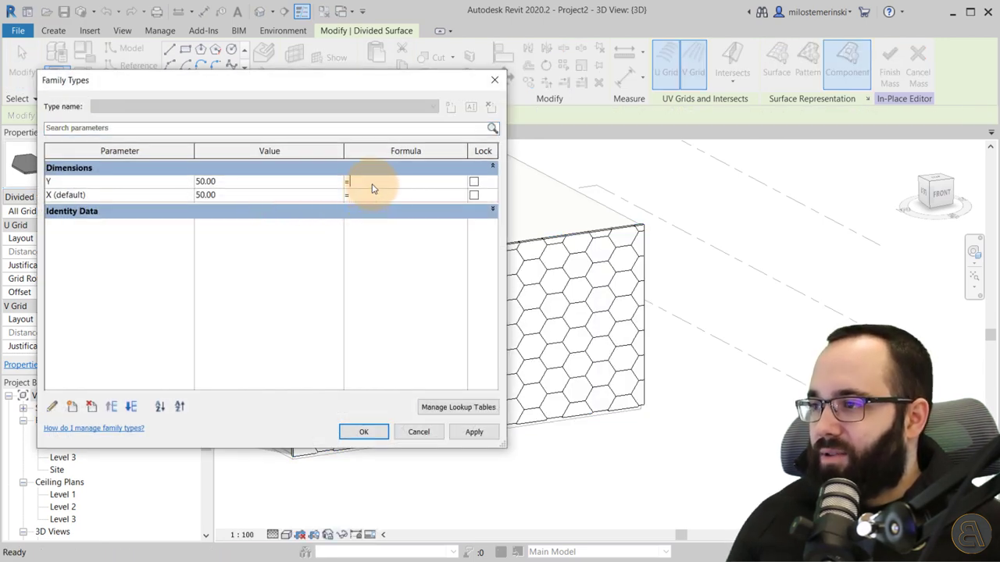
{"action": "left_click", "coordinate": [78, 185]}
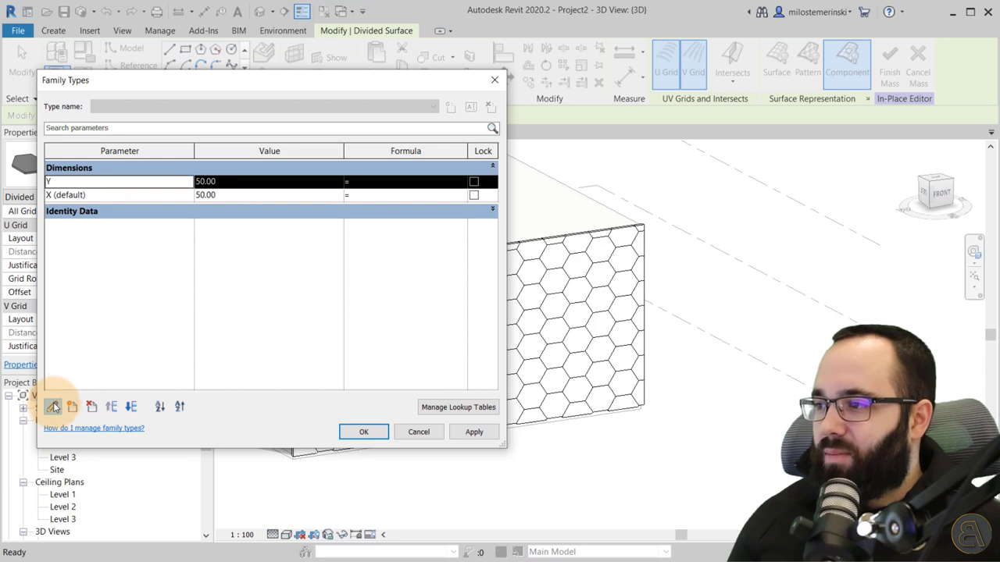
{"action": "left_click", "coordinate": [53, 407]}
{"action": "left_click", "coordinate": [341, 277]}
{"action": "left_click", "coordinate": [360, 430]}
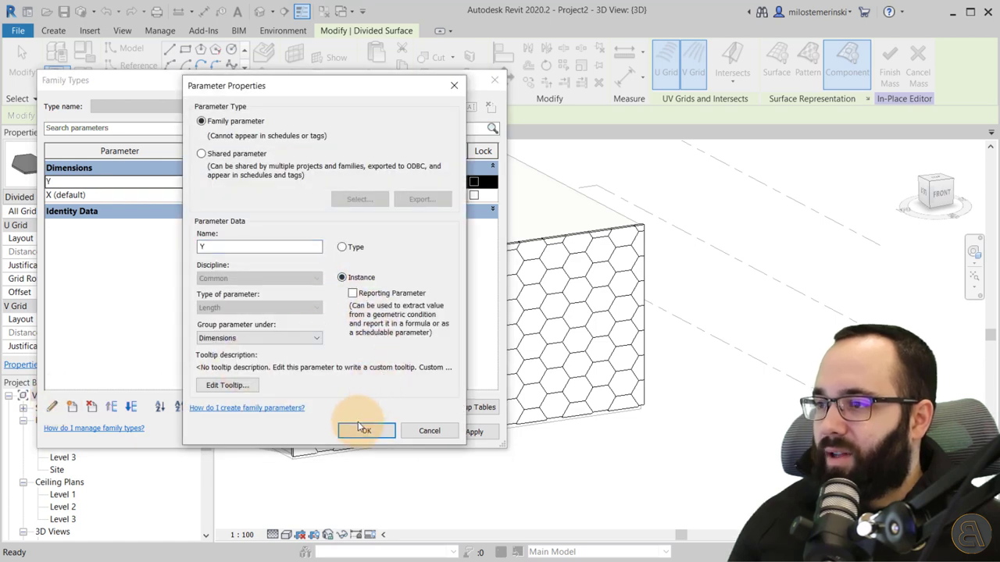
- Give parameter Y the formula 2*sqrt(3)/3*X, apply it and deselect the divided surface
{"action": "left_click", "coordinate": [374, 184]}
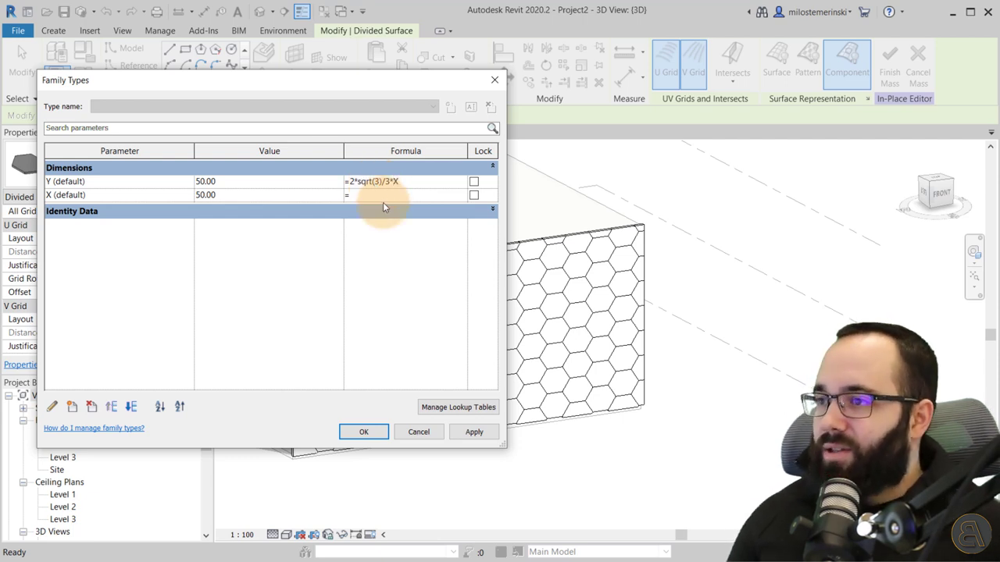
{"action": "left_click", "coordinate": [474, 431]}
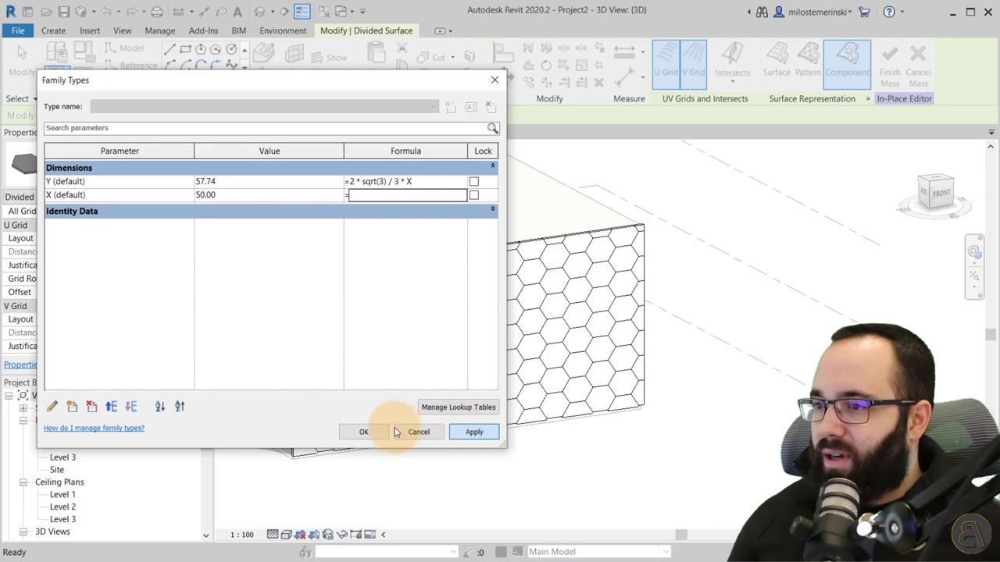
{"action": "left_click", "coordinate": [361, 435]}
{"action": "key", "text": "Escape"}
{"action": "middle_click_drag", "start_coordinate": [402, 391], "coordinate": [424, 384], "text": "shift"}
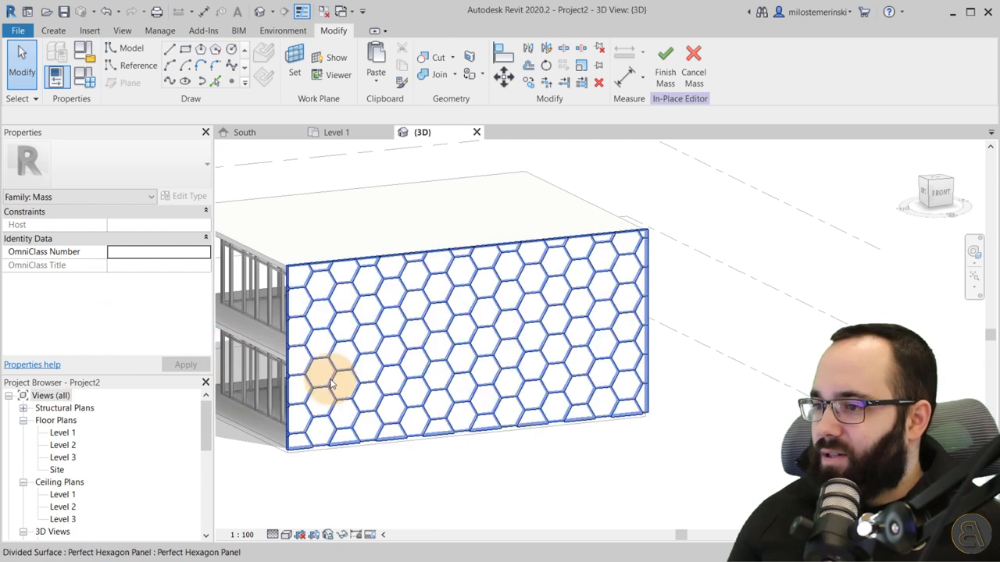
- Set the U Grid justification of the divided surface to End and apply it, leaving the surface deselected
{"action": "left_click", "coordinate": [184, 292]}
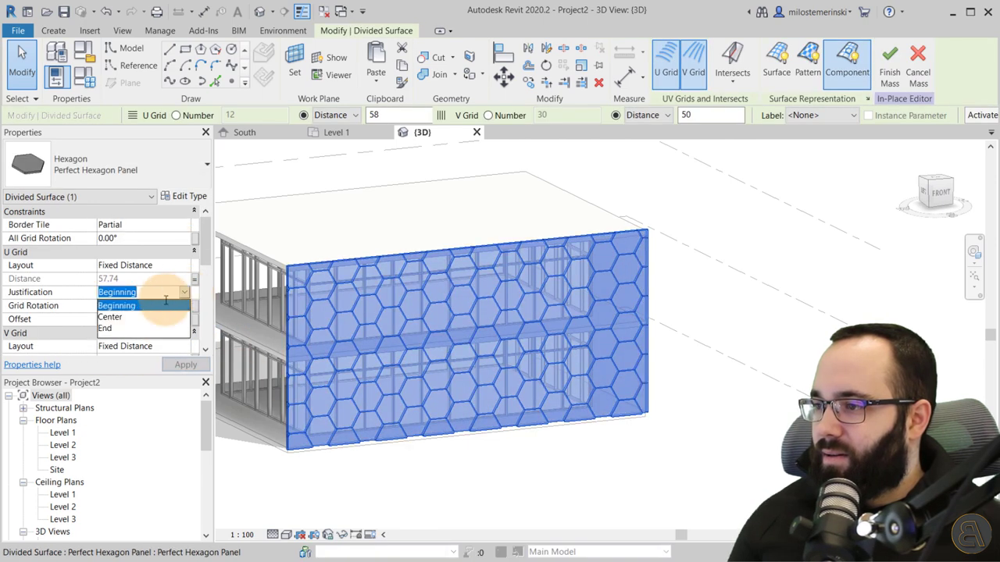
{"action": "left_click", "coordinate": [106, 328]}
{"action": "left_click", "coordinate": [185, 364]}
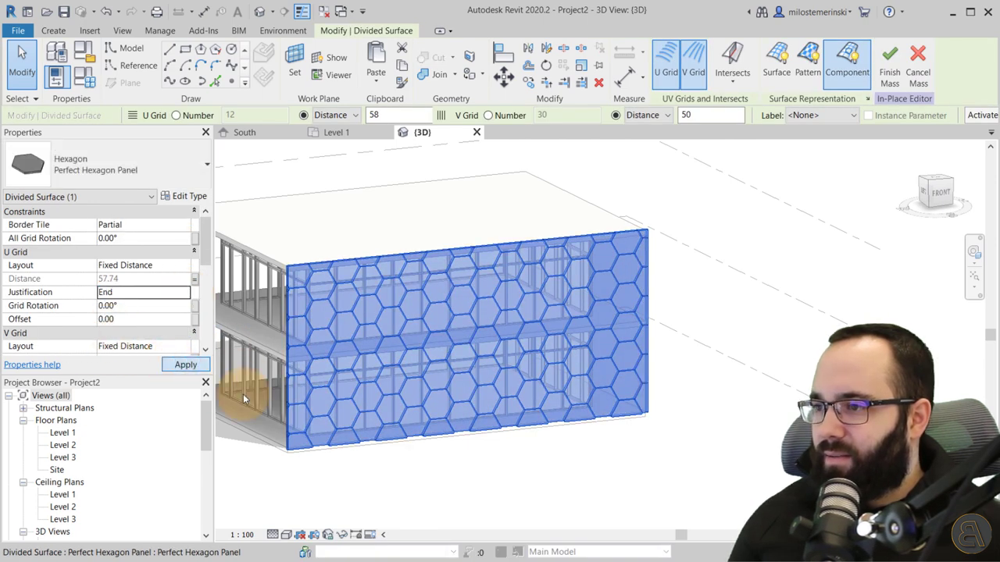
{"action": "left_click", "coordinate": [395, 472]}
{"action": "middle_click_drag", "start_coordinate": [411, 464], "coordinate": [430, 471], "text": "shift"}
{"action": "left_click", "coordinate": [364, 462]}
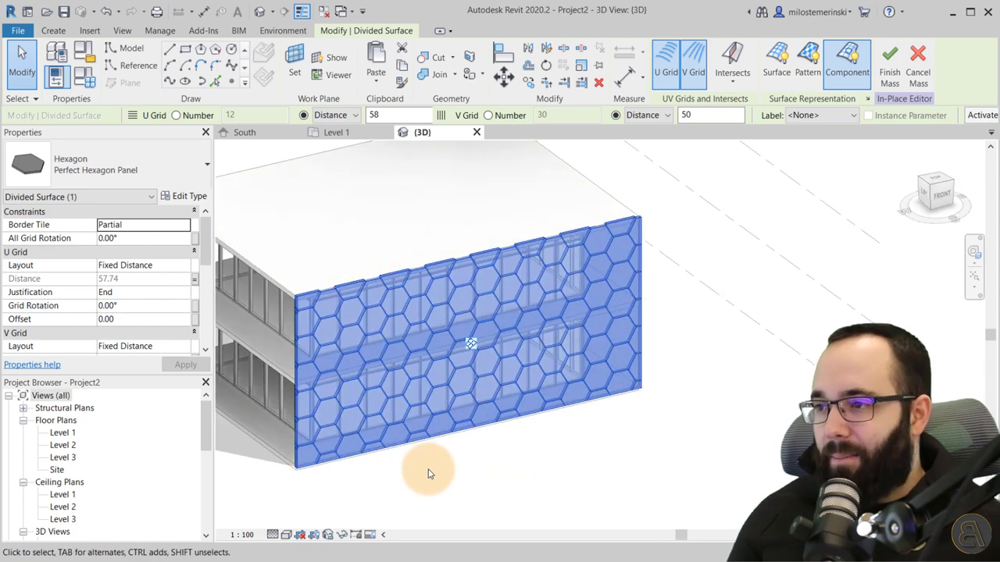
{"action": "left_click", "coordinate": [428, 473]}
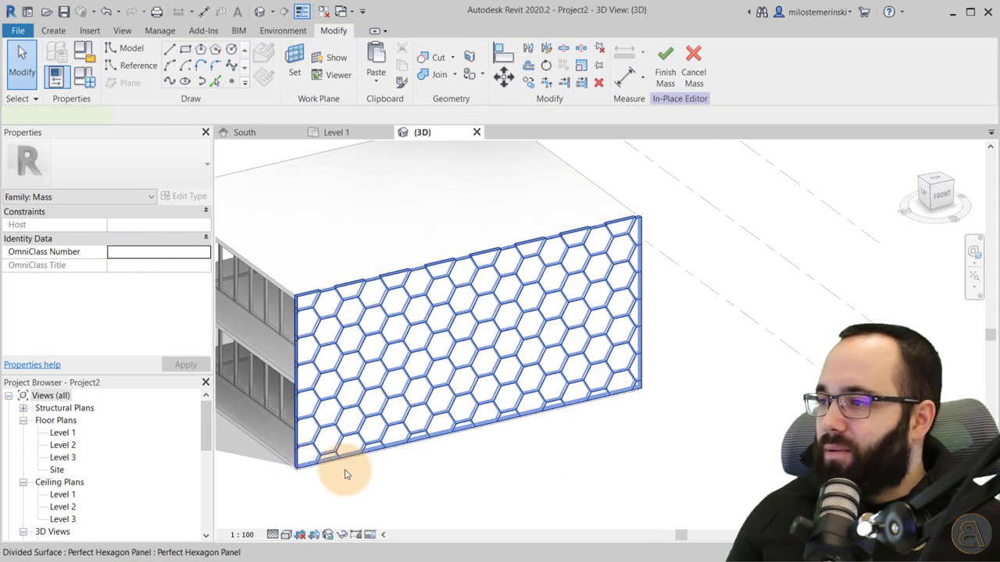
- Select a single hexagon panel and set its type's Panel Thickness to 10
{"action": "left_click", "coordinate": [339, 473]}
{"action": "key", "text": "Escape"}
{"action": "key", "text": "Tab"}
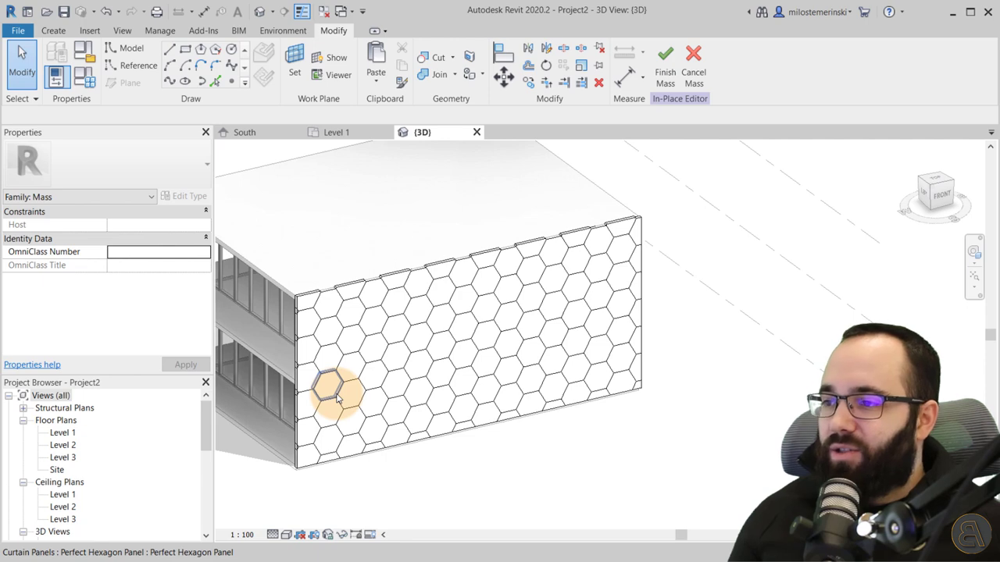
{"action": "left_click", "coordinate": [334, 394]}
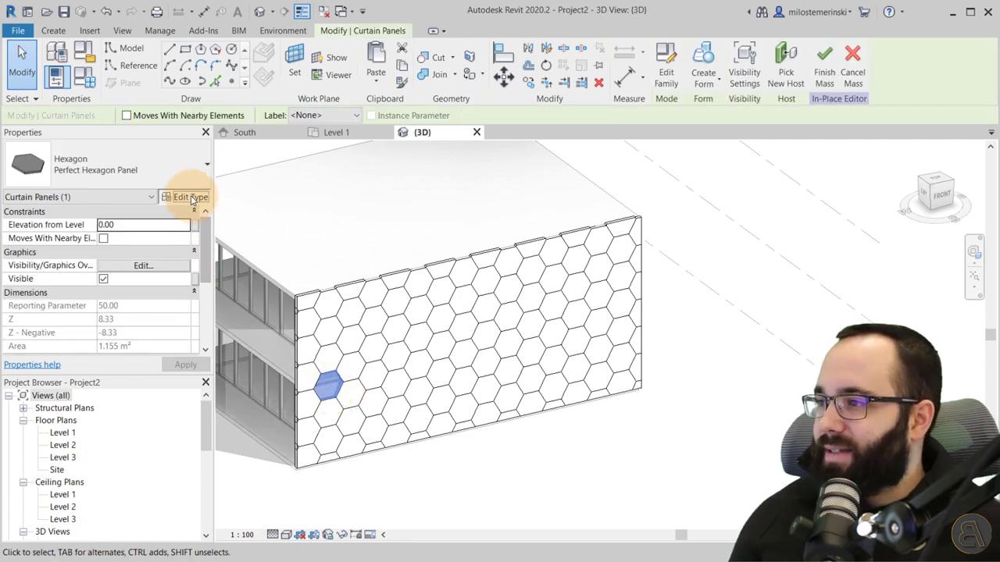
{"action": "left_click", "coordinate": [190, 196]}
{"action": "left_click", "coordinate": [223, 236]}
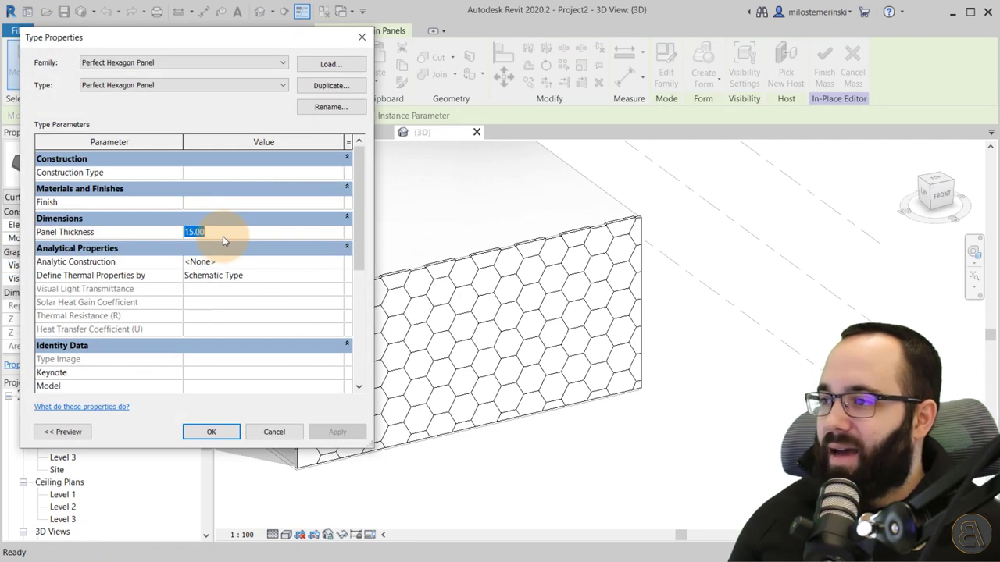
{"action": "type", "text": "10"}
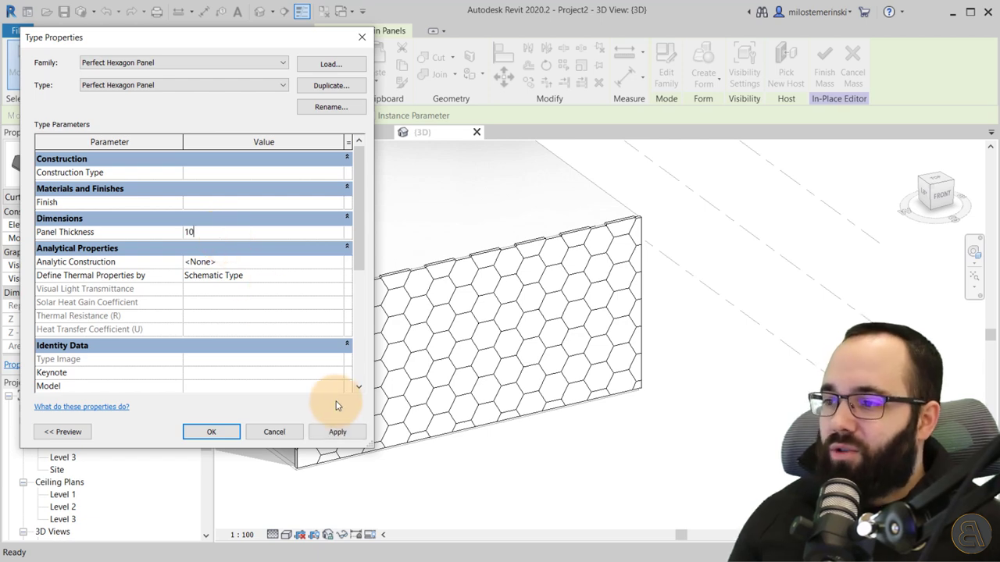
{"action": "left_click", "coordinate": [209, 433]}
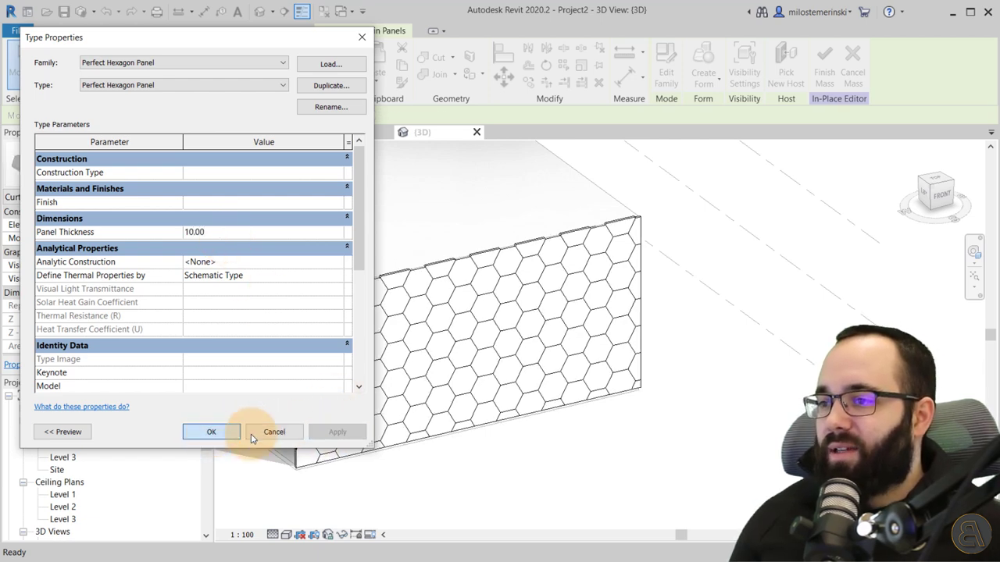
{"action": "key", "text": "Escape"}
{"action": "middle_click_drag", "start_coordinate": [392, 482], "coordinate": [435, 454], "text": "shift"}
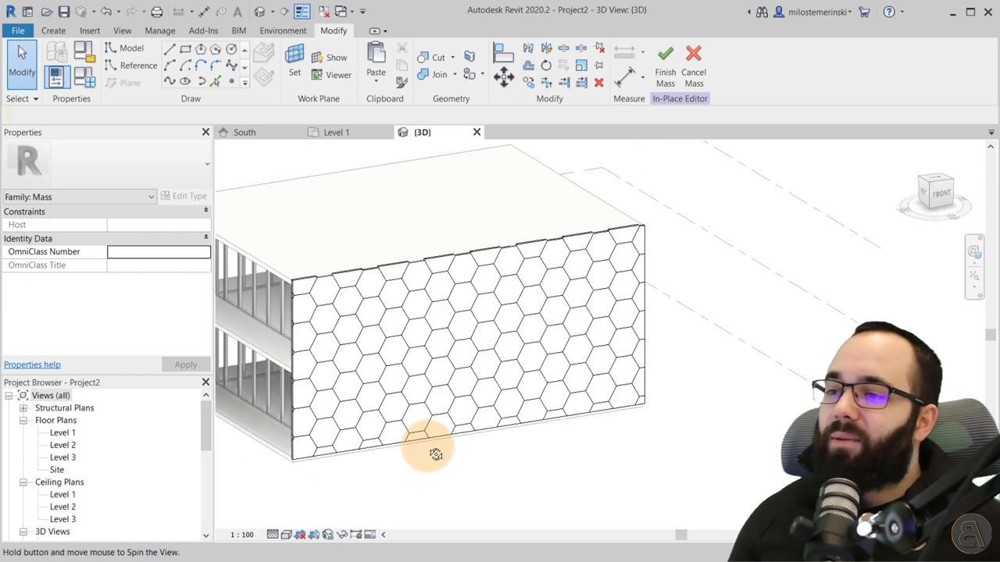
{"action": "scroll", "coordinate": [346, 400], "scroll_direction": "up", "scroll_amount": 2}
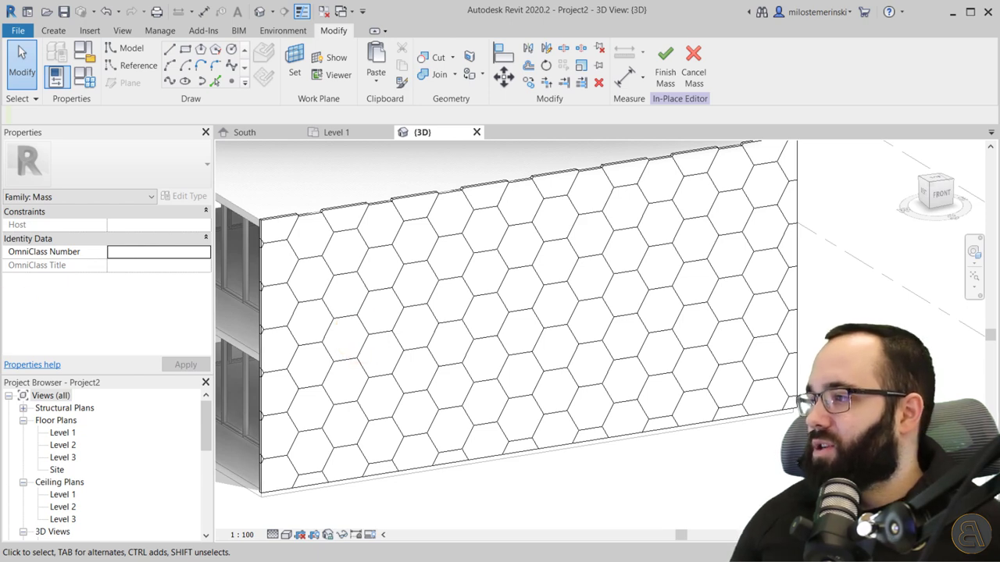
- Examine the reference photos of the building with the hexagonal facade in the photo viewer, and return to Revit
{"action": "left_click_drag", "start_coordinate": [0, 101], "coordinate": [274, 55]}
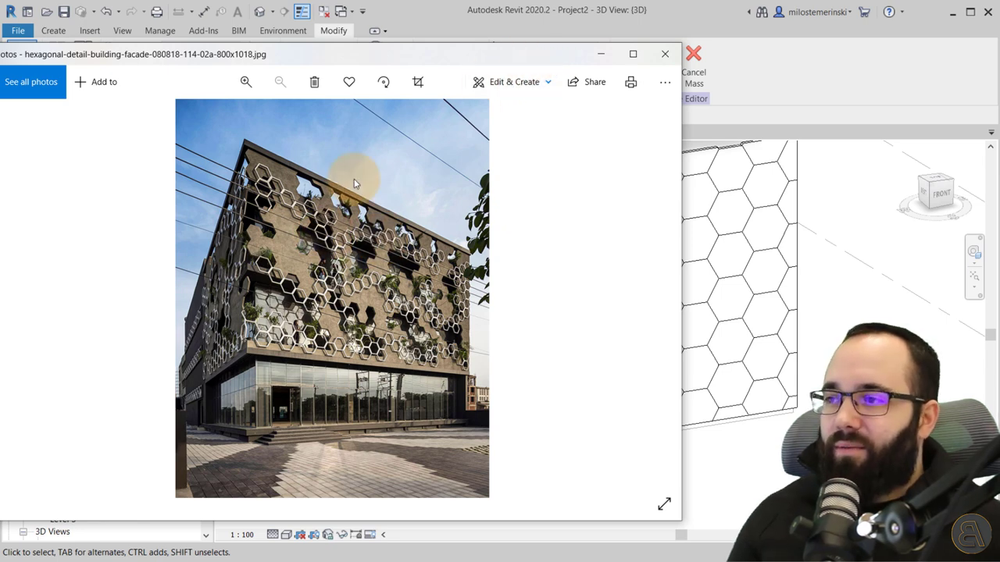
{"action": "key", "text": "Right"}
{"action": "key", "text": "alt+Tab"}
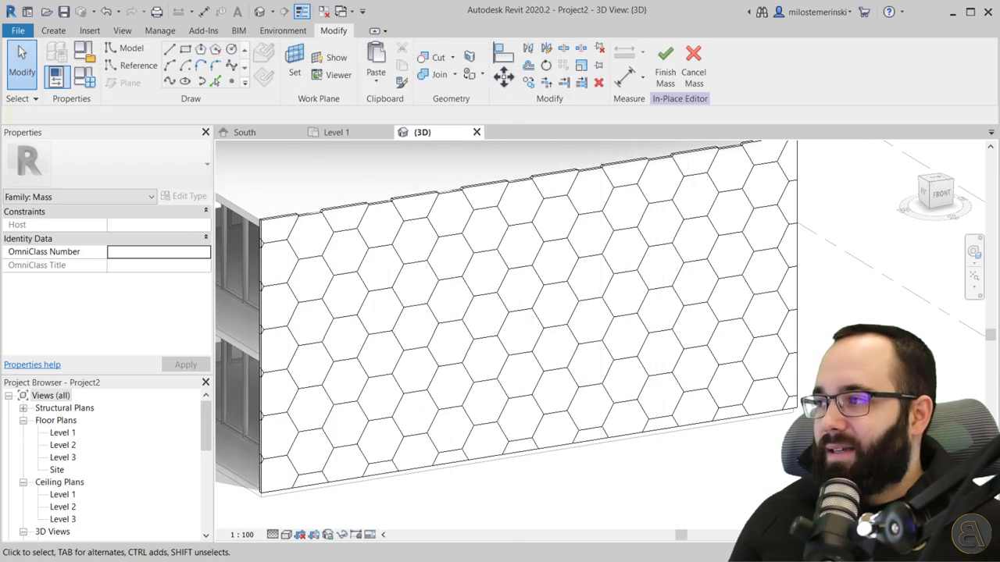
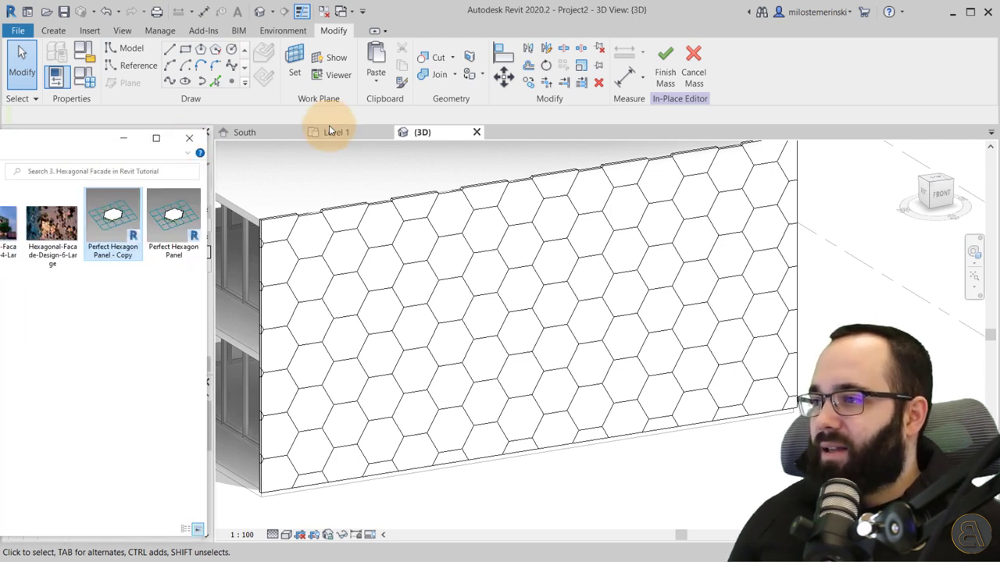
- In File Explorer, rename the copied panel family file to Perfect Hexagon Panel - Frame and open it in Revit
{"action": "left_click_drag", "start_coordinate": [453, 99], "coordinate": [417, 94]}
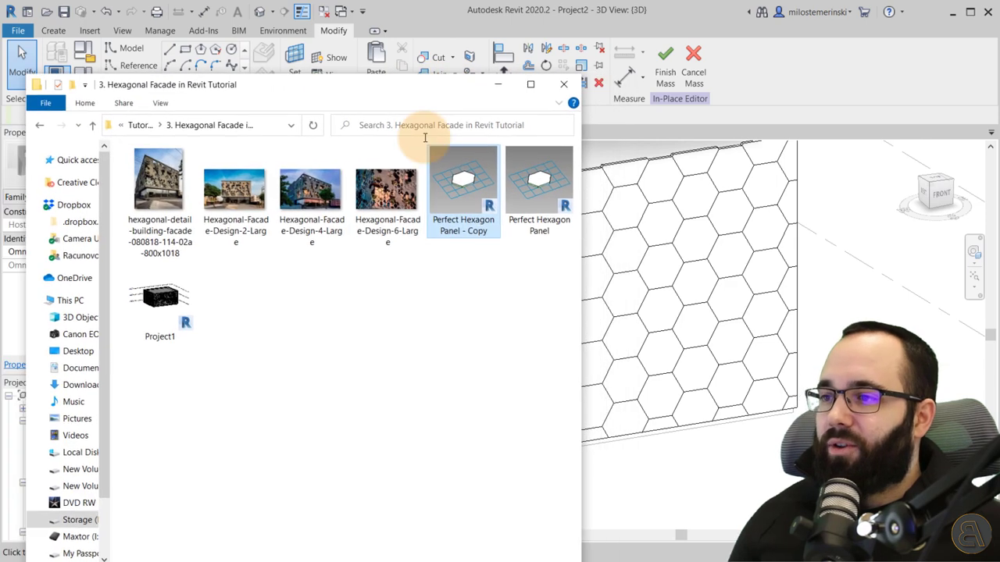
{"action": "left_click", "coordinate": [473, 237]}
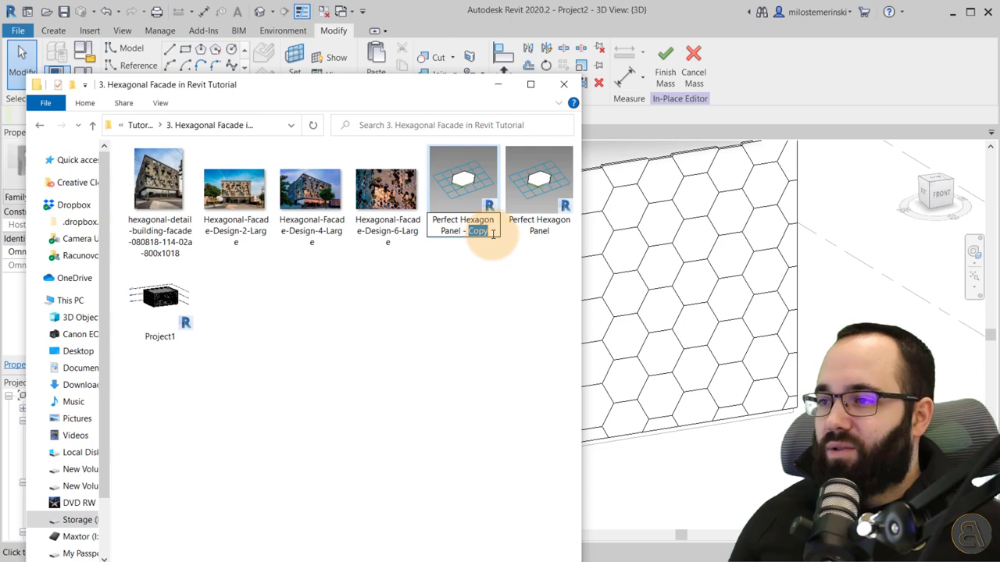
{"action": "key", "text": "Return"}
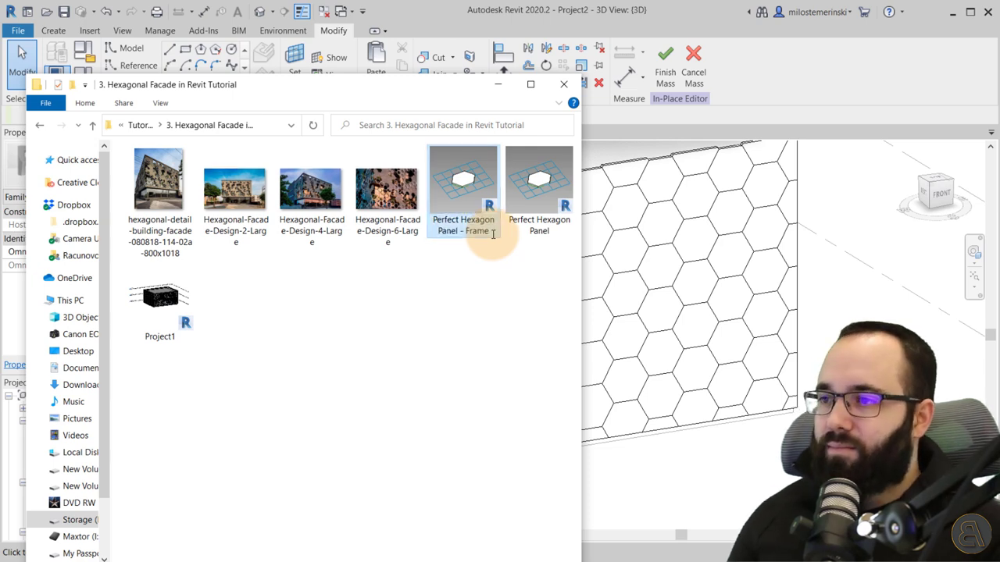
{"action": "double_click", "coordinate": [461, 234]}
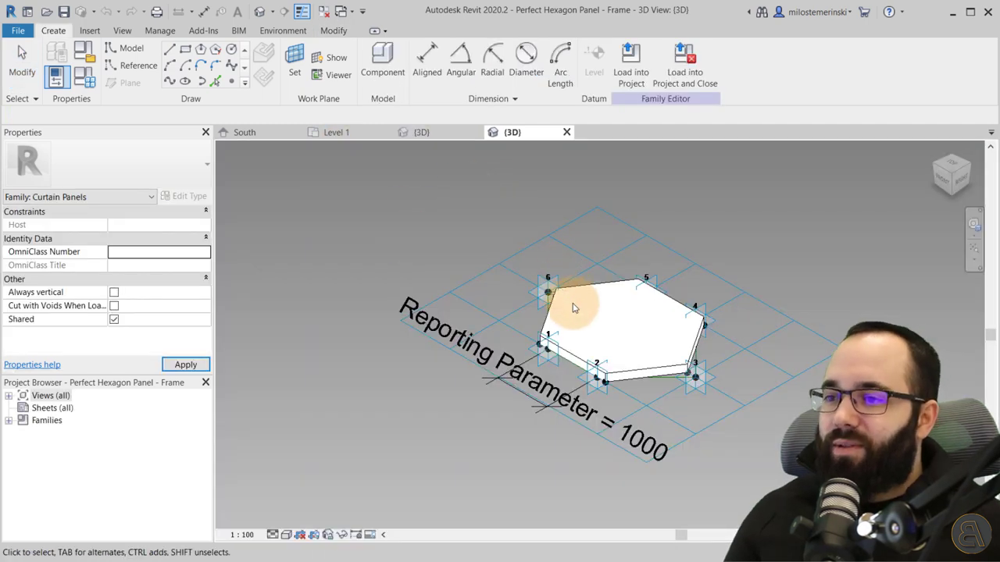
- Delete the solid hexagonal form from the frame panel family
{"action": "middle_click_drag", "start_coordinate": [575, 302], "coordinate": [479, 382], "text": "shift"}
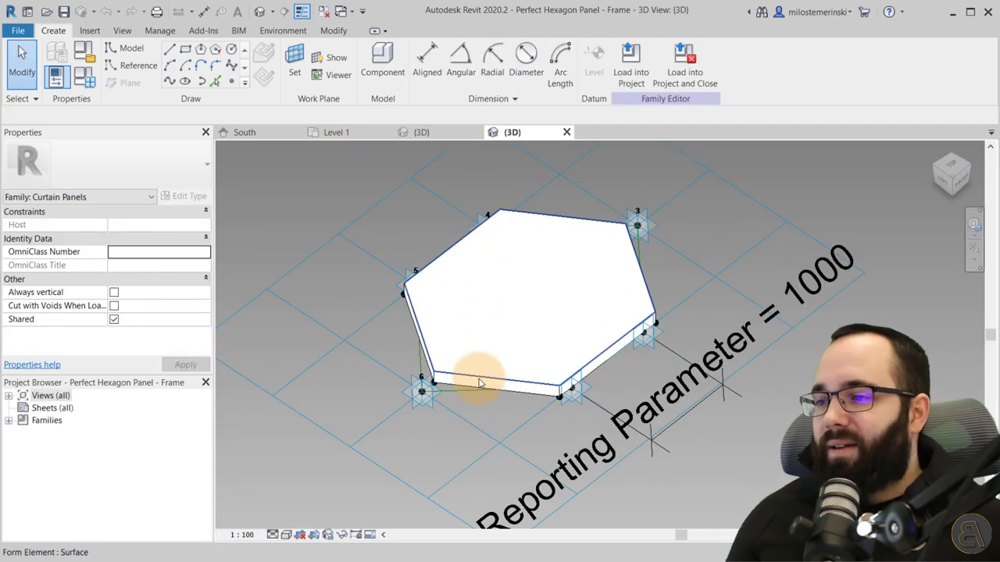
{"action": "left_click", "coordinate": [468, 382]}
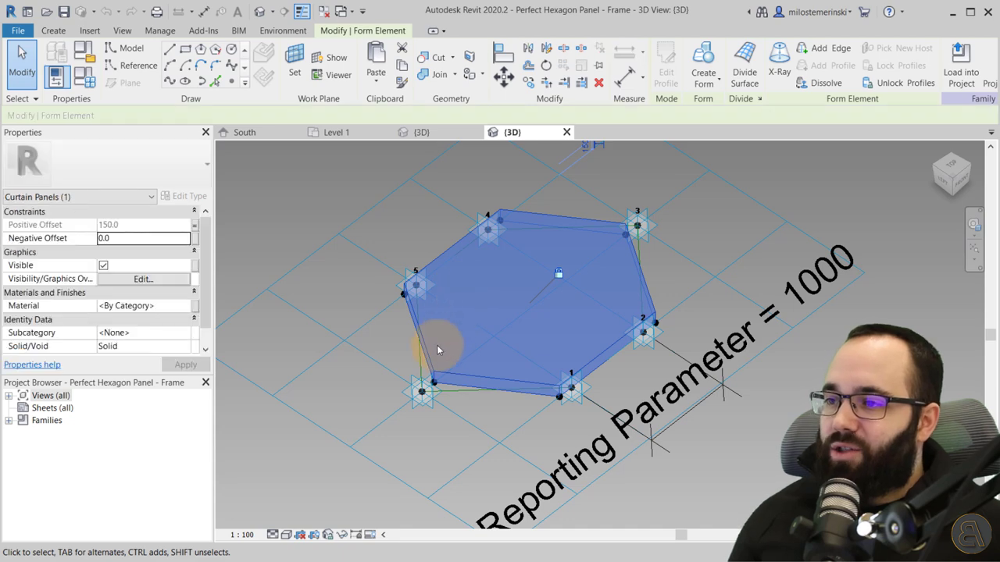
{"action": "key", "text": "Delete"}
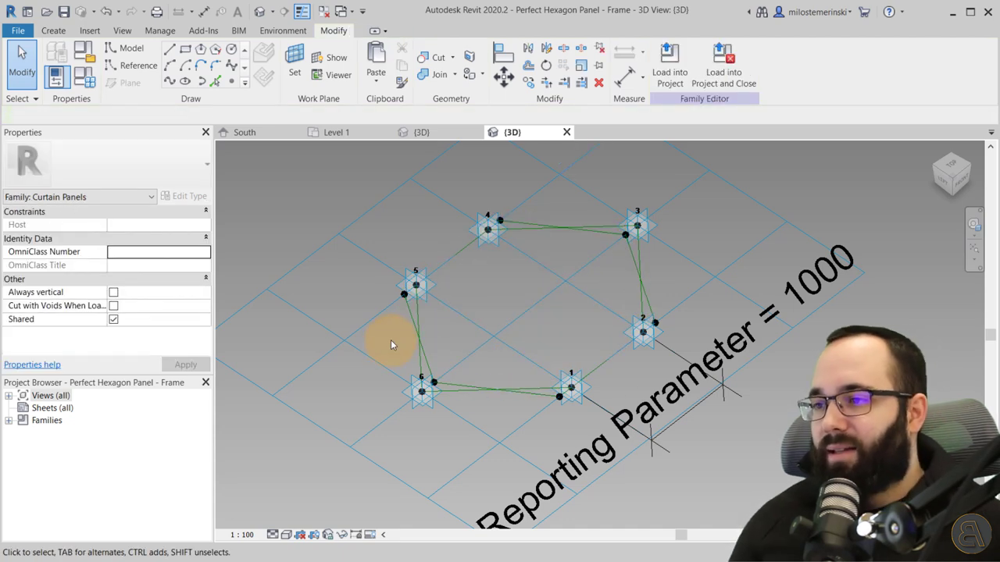
- Temporarily hide the chain of six original reference lines connecting adaptive points 1 to 6
{"action": "key", "text": "Tab"}
{"action": "middle_click_drag", "start_coordinate": [414, 325], "coordinate": [417, 368], "text": "shift"}
{"action": "scroll", "coordinate": [417, 368], "scroll_direction": "up", "scroll_amount": 3}
{"action": "key", "text": "Tab"}
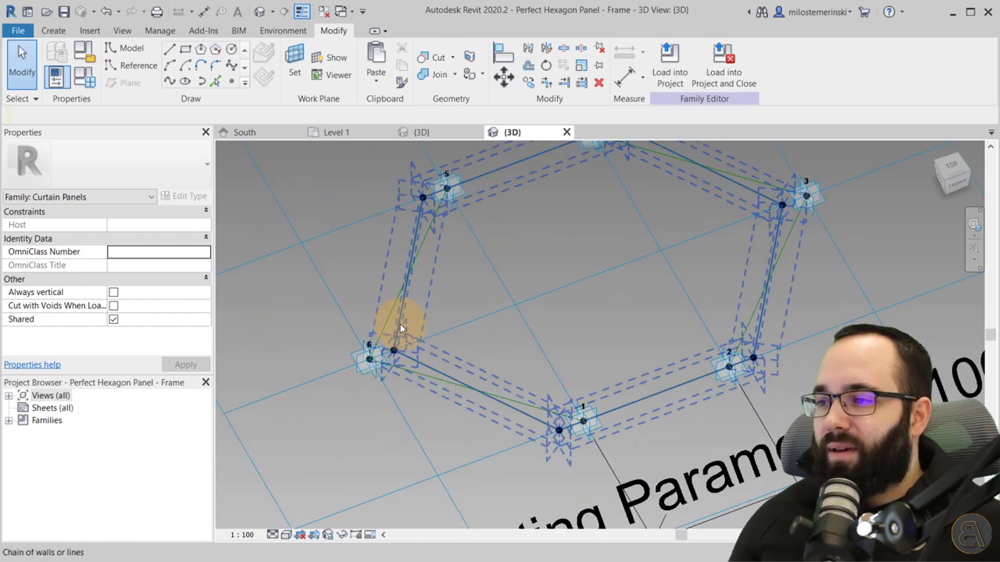
{"action": "scroll", "coordinate": [389, 412], "scroll_direction": "up", "scroll_amount": 3}
{"action": "key", "text": "Tab"}
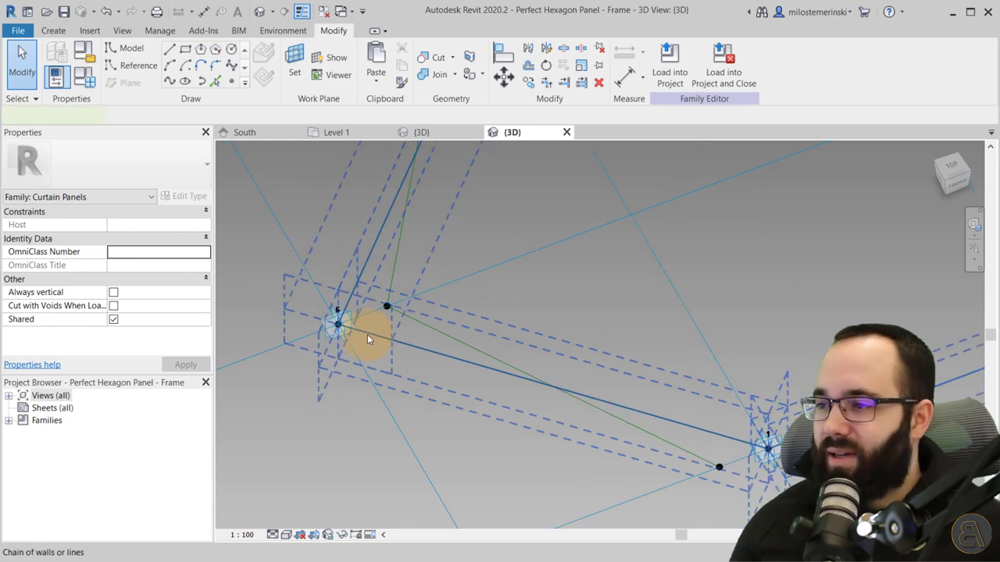
{"action": "left_click", "coordinate": [367, 334]}
{"action": "left_click", "coordinate": [343, 535]}
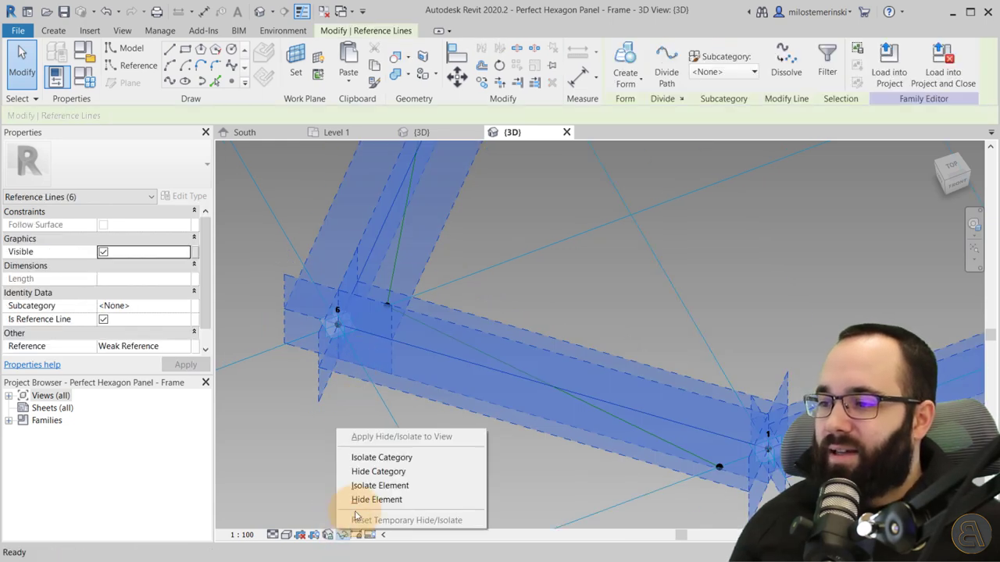
{"action": "left_click", "coordinate": [363, 502]}
{"action": "scroll", "coordinate": [443, 429], "scroll_direction": "down", "scroll_amount": 5}
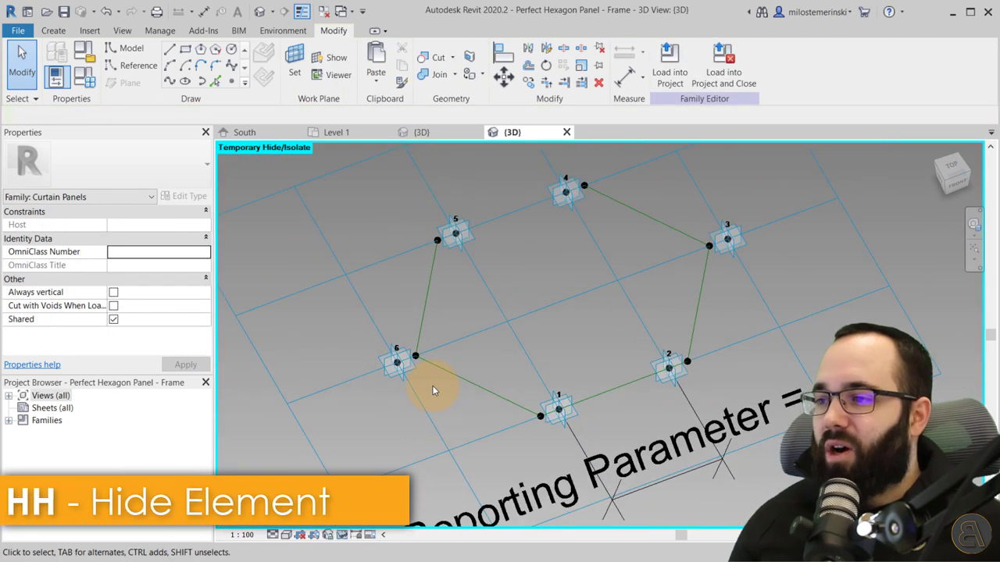
- Place a reference point, drawn on face, near the middle of the regular hexagon's reference line between points 5 and 6
{"action": "middle_click_drag", "start_coordinate": [435, 384], "coordinate": [429, 321]}
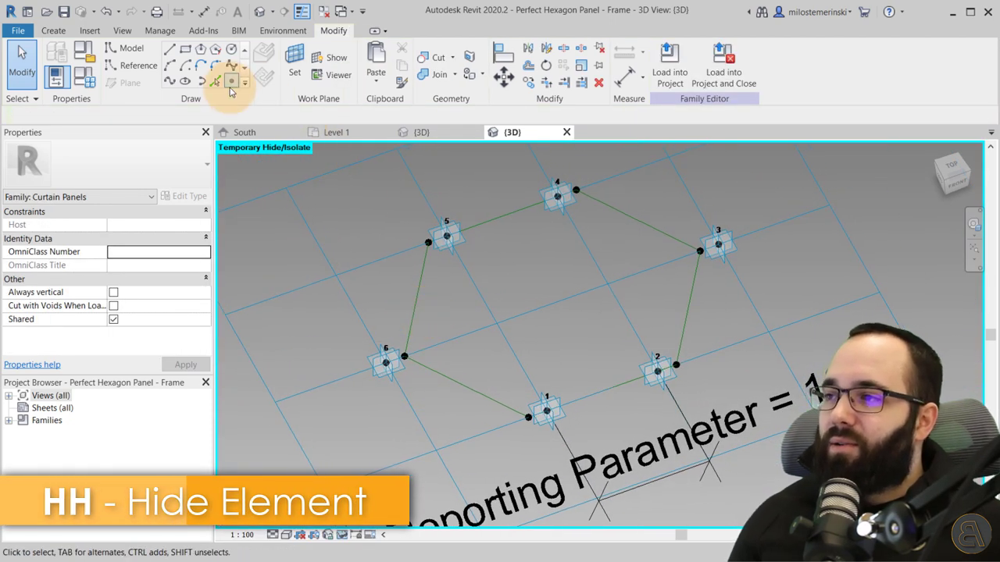
{"action": "left_click", "coordinate": [231, 81]}
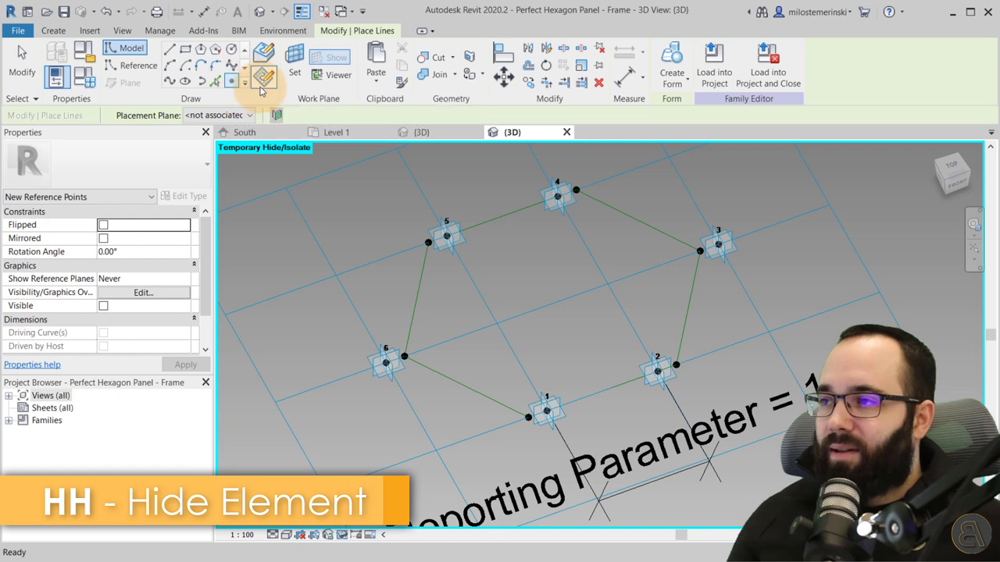
{"action": "left_click", "coordinate": [264, 55]}
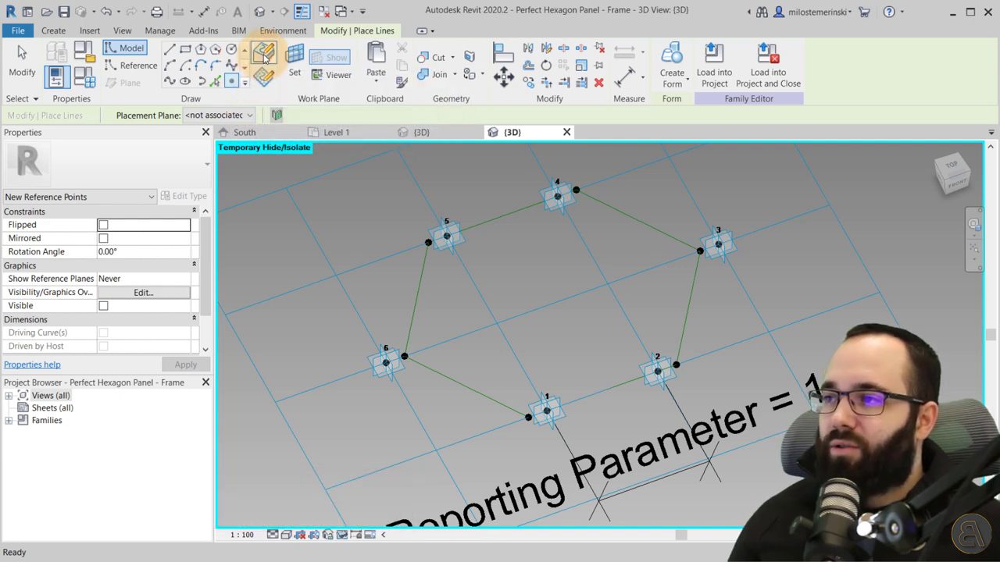
{"action": "left_click", "coordinate": [415, 295]}
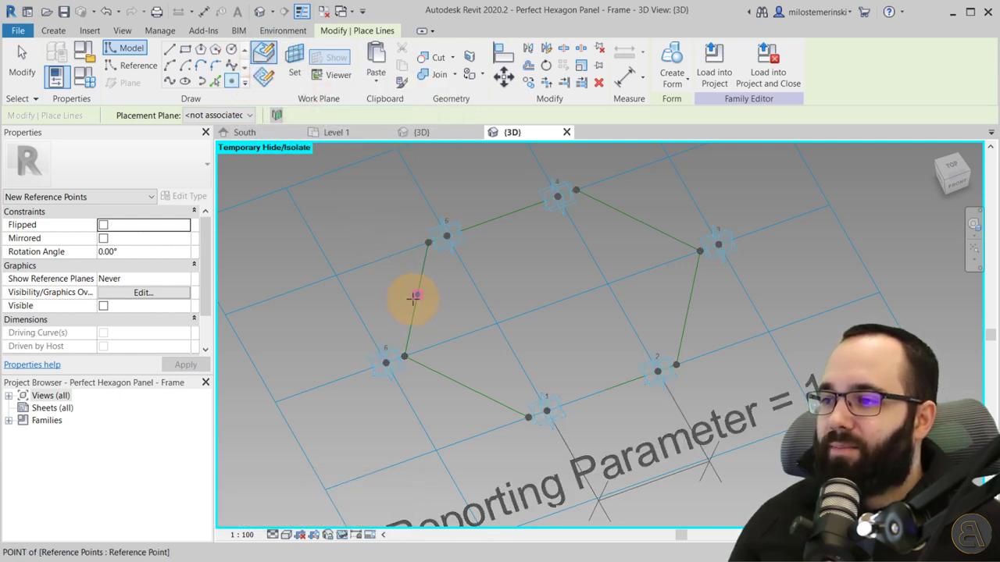
{"action": "key", "text": "Escape"}
{"action": "key", "text": "Escape"}
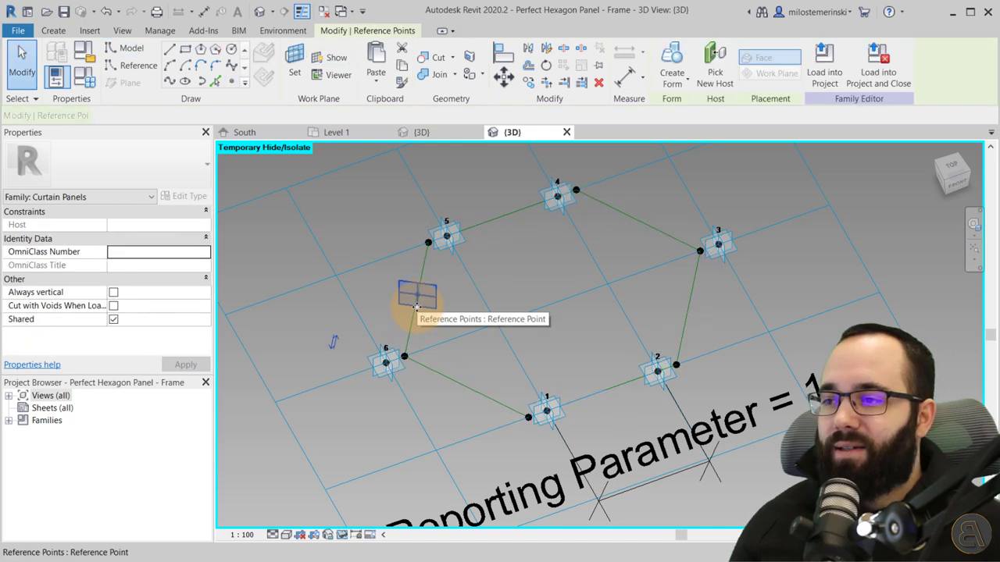
{"action": "left_click", "coordinate": [415, 295]}
{"action": "middle_click_drag", "start_coordinate": [458, 323], "coordinate": [474, 245], "text": "shift"}
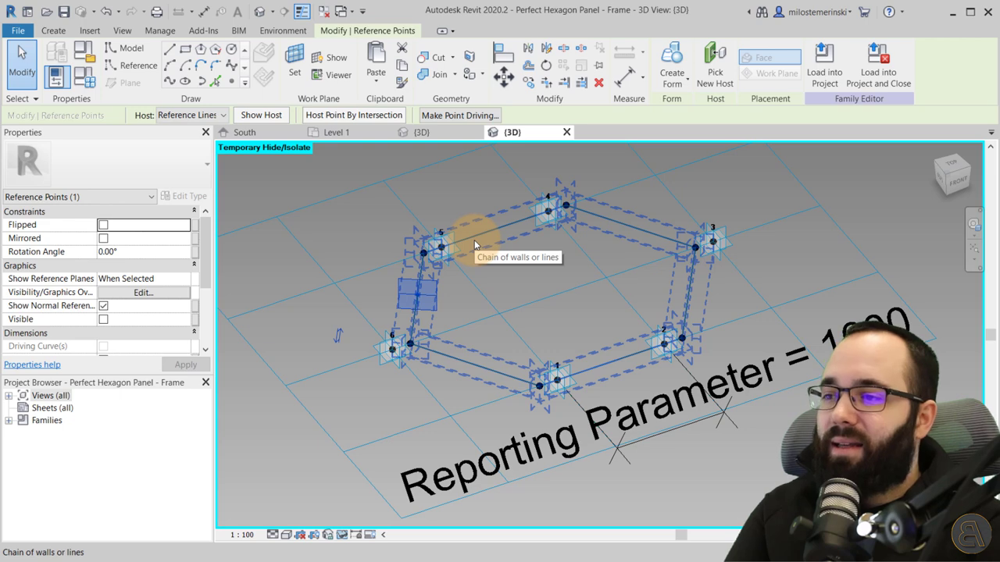
{"action": "key", "text": "Escape"}
- Sketch a rectangle about 140 wide and 160 high on the midpoint reference point's work plane, with one corner at the point
{"action": "scroll", "coordinate": [415, 298], "scroll_direction": "up", "scroll_amount": 4}
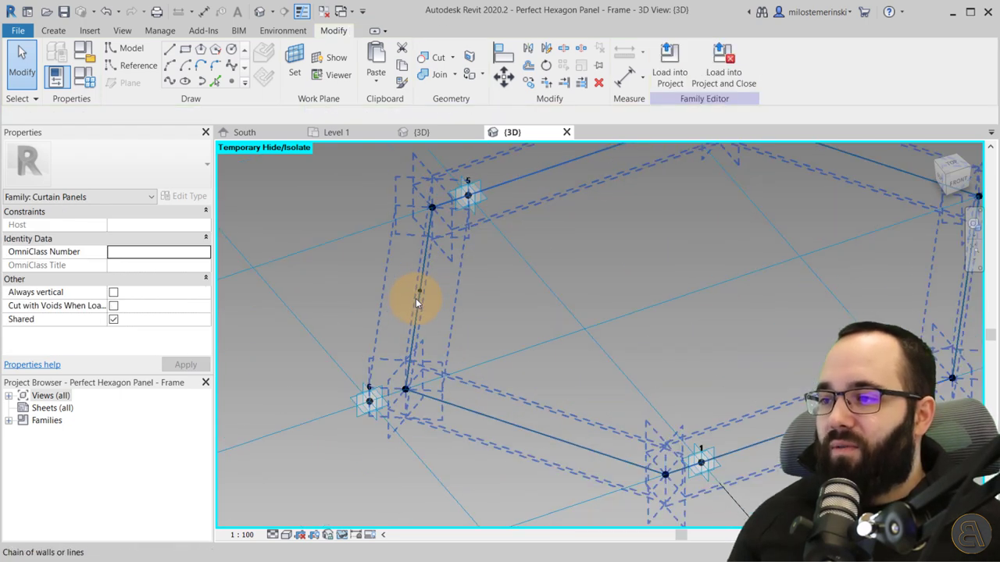
{"action": "left_click", "coordinate": [294, 69]}
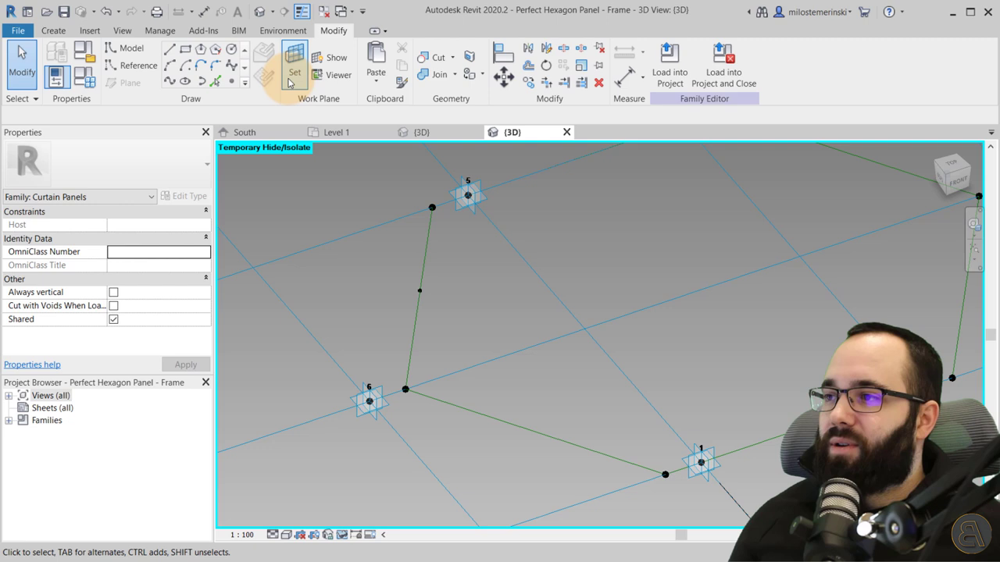
{"action": "left_click", "coordinate": [420, 292]}
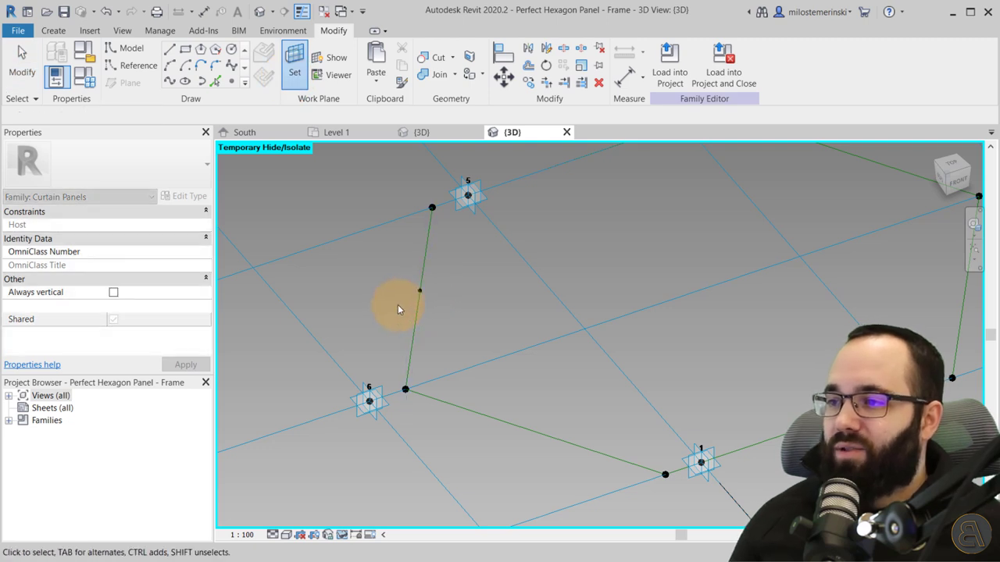
{"action": "left_click", "coordinate": [186, 51]}
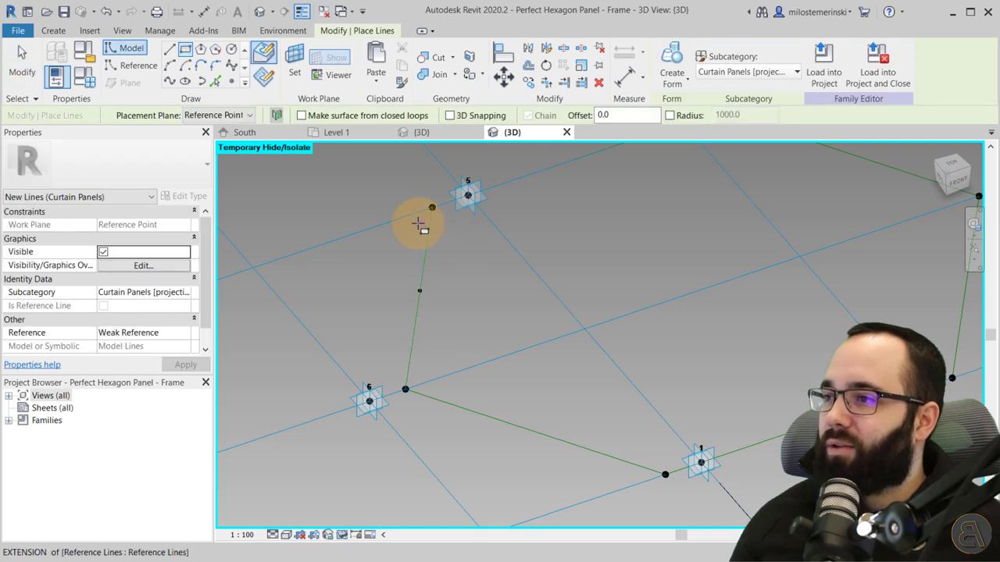
{"action": "left_click", "coordinate": [263, 79]}
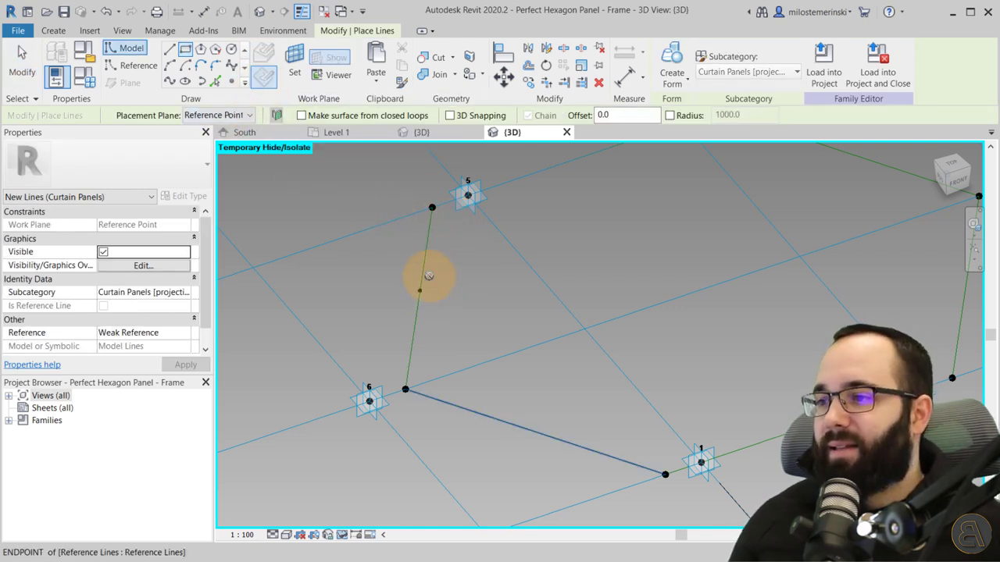
{"action": "left_click", "coordinate": [429, 275]}
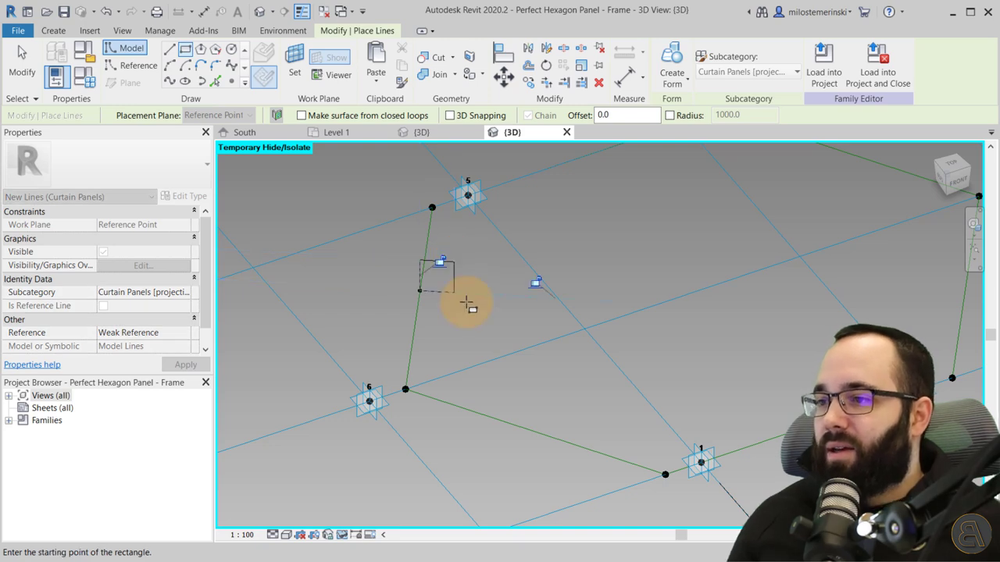
{"action": "key", "text": "Escape"}
{"action": "key", "text": "Escape"}
{"action": "scroll", "coordinate": [500, 304], "scroll_direction": "up", "scroll_amount": 2}
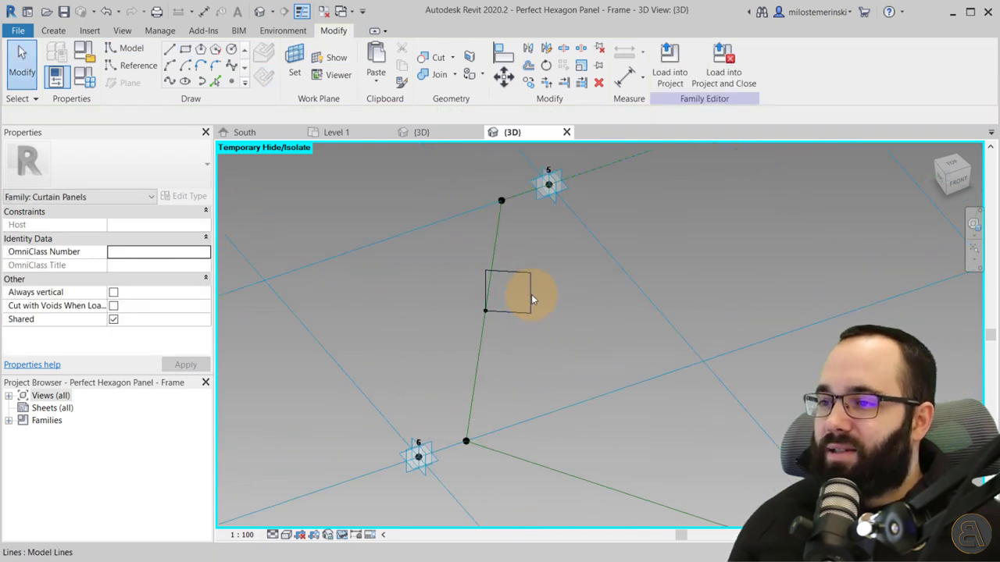
- Set the rectangle's width and height to 80 each
{"action": "left_click", "coordinate": [531, 294]}
{"action": "left_click", "coordinate": [513, 245]}
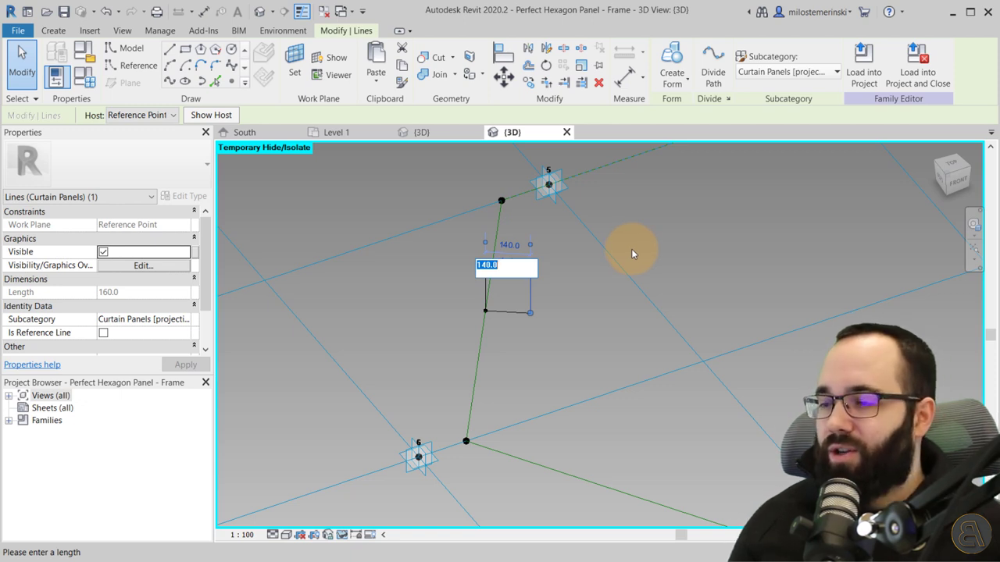
{"action": "type", "text": "80"}
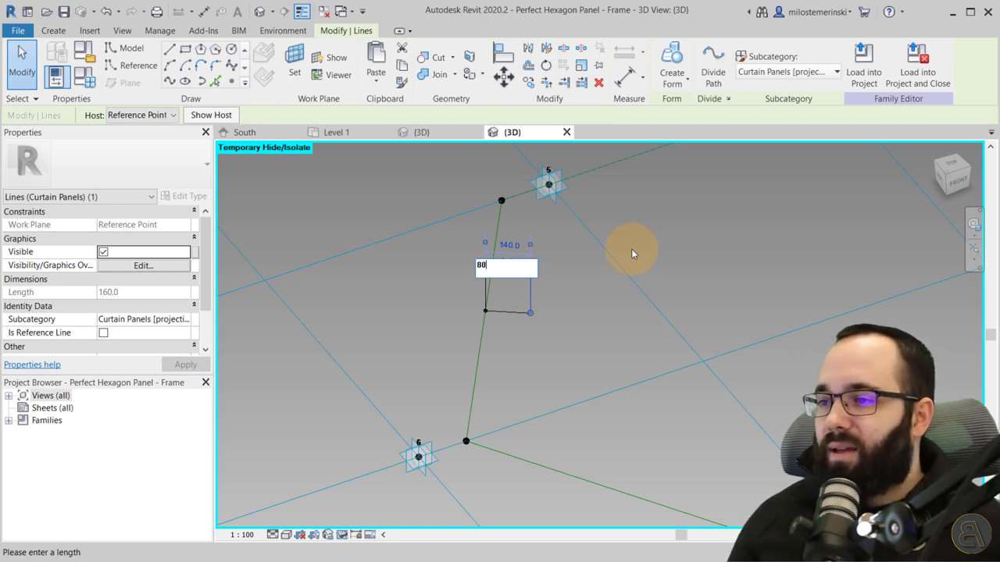
{"action": "key", "text": "Return"}
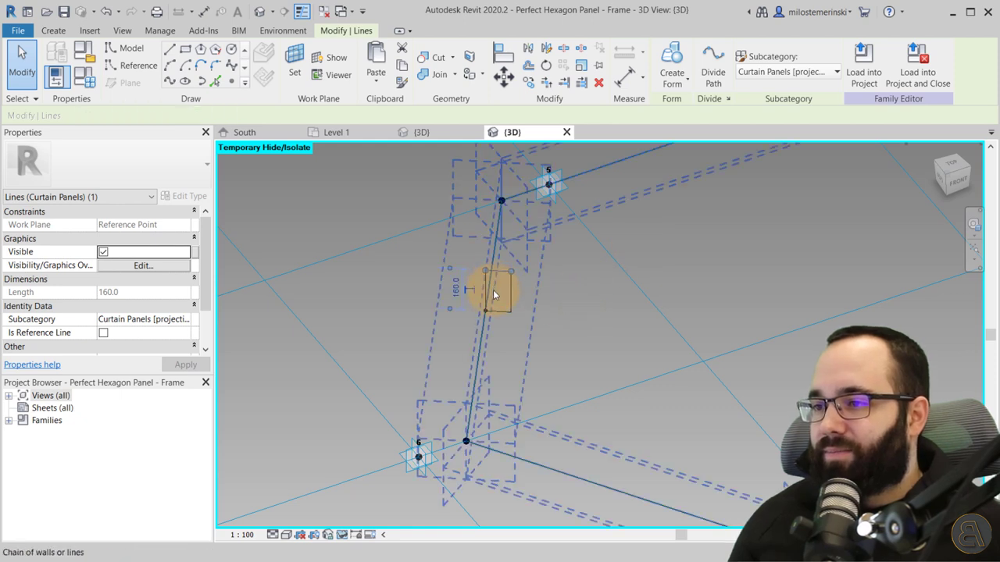
{"action": "left_click", "coordinate": [497, 271]}
{"action": "left_click", "coordinate": [453, 288]}
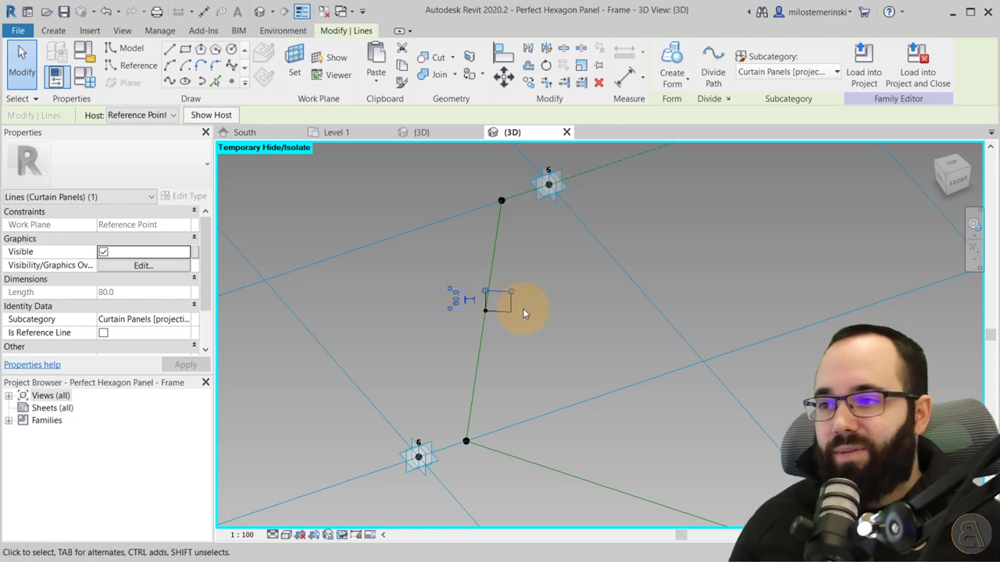
{"action": "middle_click_drag", "start_coordinate": [522, 309], "coordinate": [424, 262], "text": "shift"}
{"action": "key", "text": "Escape"}
- Taper the square profile into a trapezoid by moving the two upper corners slightly inward
{"action": "scroll", "coordinate": [455, 261], "scroll_direction": "up", "scroll_amount": 3}
{"action": "left_click", "coordinate": [446, 283]}
{"action": "left_click_drag", "start_coordinate": [418, 258], "coordinate": [429, 256]}
{"action": "left_click_drag", "start_coordinate": [525, 253], "coordinate": [518, 252]}
{"action": "left_click", "coordinate": [493, 298]}
{"action": "scroll", "coordinate": [495, 303], "scroll_direction": "down", "scroll_amount": 3}
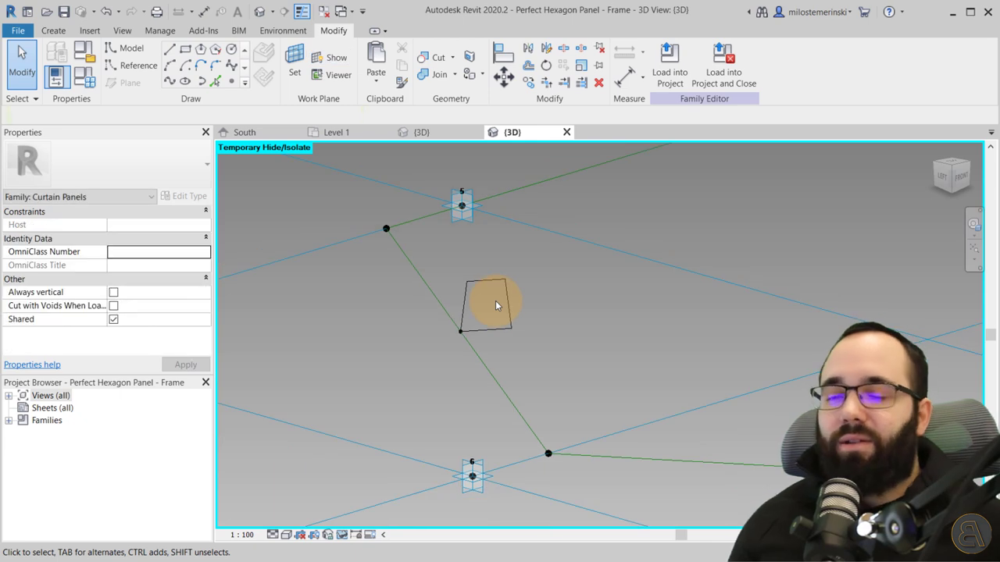
- Create a solid frame form by sweeping the trapezoid profile along the full chain of regular hexagon reference lines
{"action": "middle_click_drag", "start_coordinate": [599, 305], "coordinate": [517, 352], "text": "shift"}
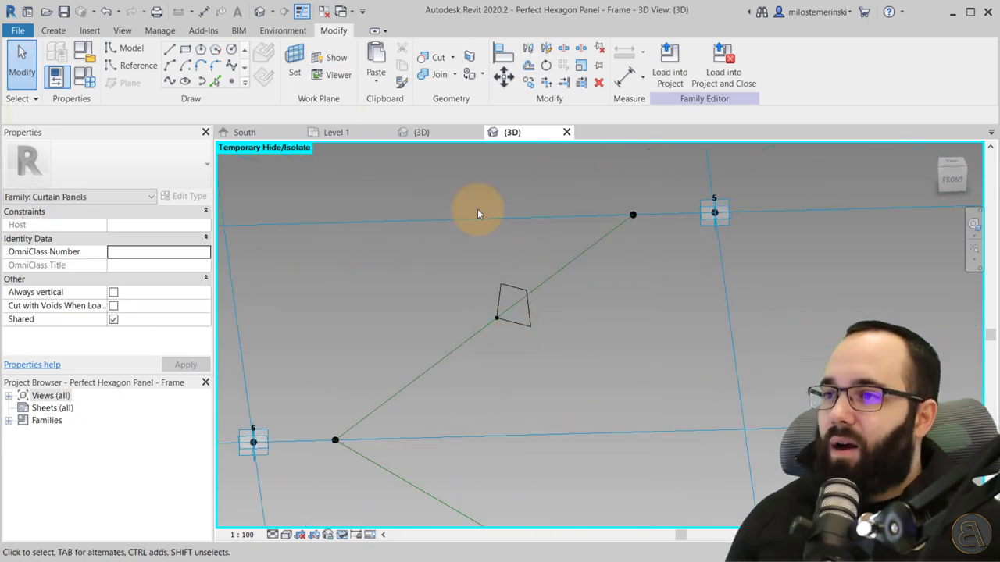
{"action": "scroll", "coordinate": [457, 234], "scroll_direction": "down", "scroll_amount": 3}
{"action": "key", "text": "Tab"}
{"action": "left_click", "coordinate": [461, 283]}
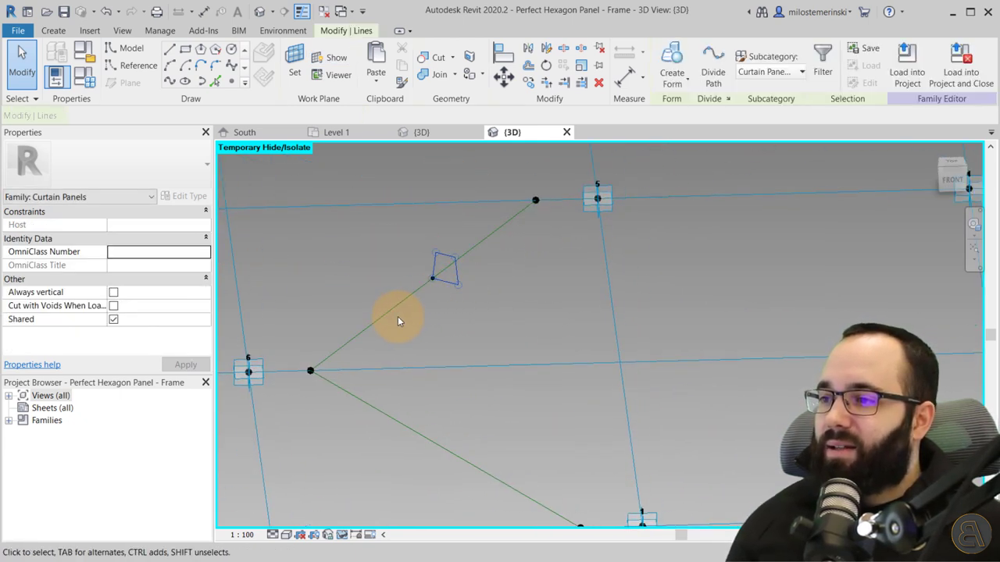
{"action": "key", "text": "Tab"}
{"action": "left_click", "coordinate": [398, 321]}
{"action": "scroll", "coordinate": [398, 325], "scroll_direction": "down", "scroll_amount": 3}
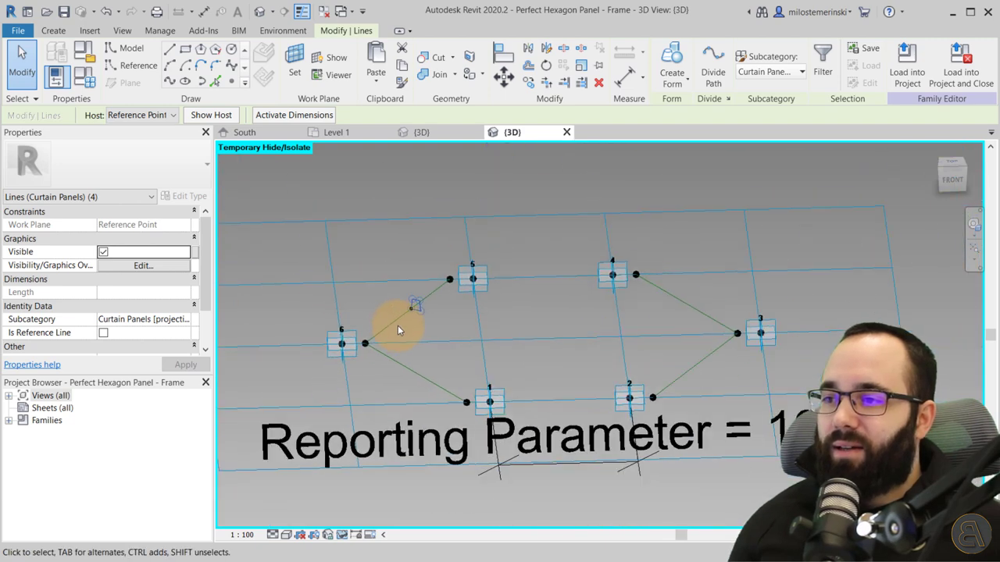
{"action": "key", "text": "Tab"}
{"action": "left_click", "coordinate": [428, 326], "text": "ctrl"}
{"action": "middle_click_drag", "start_coordinate": [428, 326], "coordinate": [449, 349], "text": "shift"}
{"action": "left_click", "coordinate": [672, 55]}
- Open the material choices for the hexagonal frame form and search the library for yellow materials
{"action": "key", "text": "Tab"}
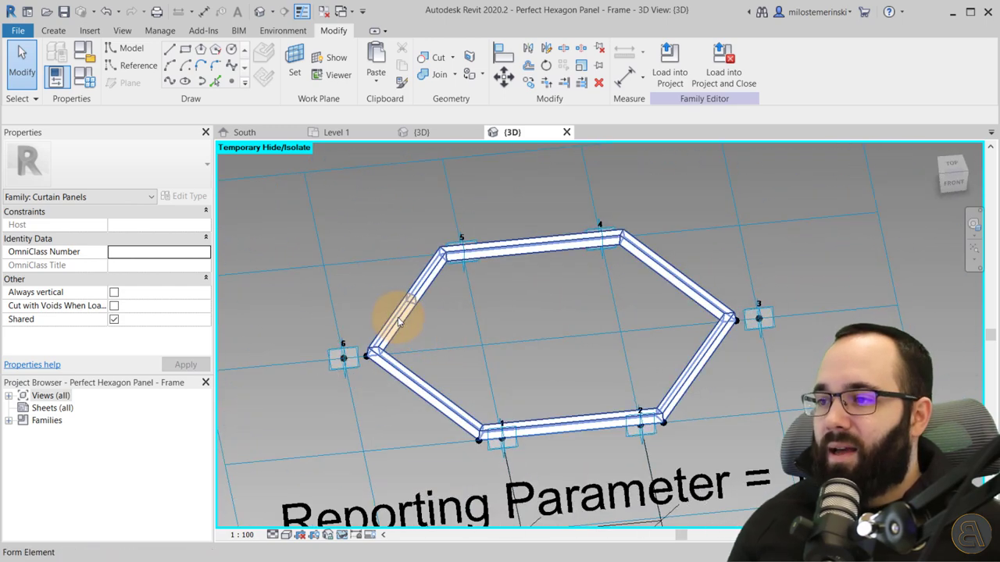
{"action": "left_click", "coordinate": [399, 324]}
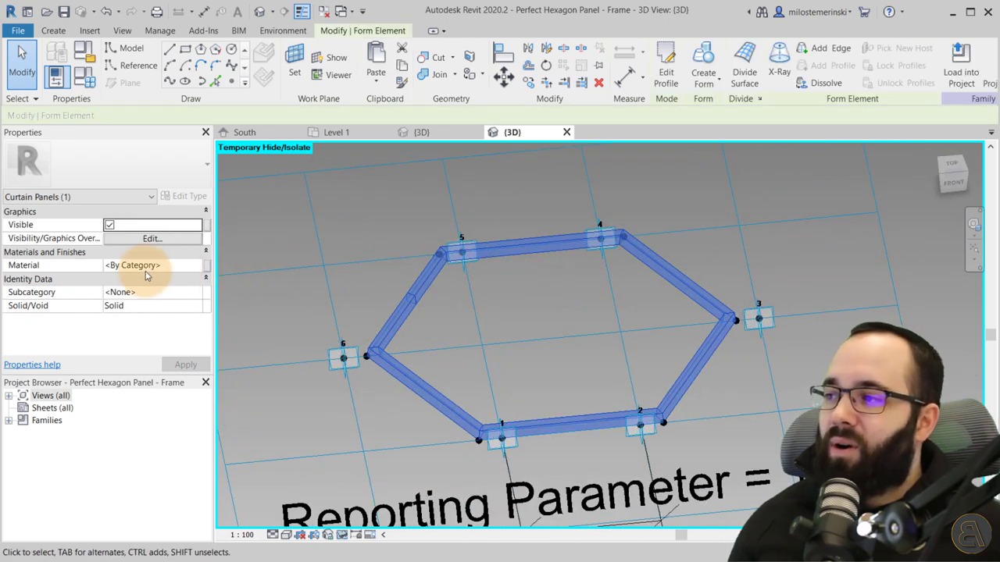
{"action": "left_click", "coordinate": [198, 270]}
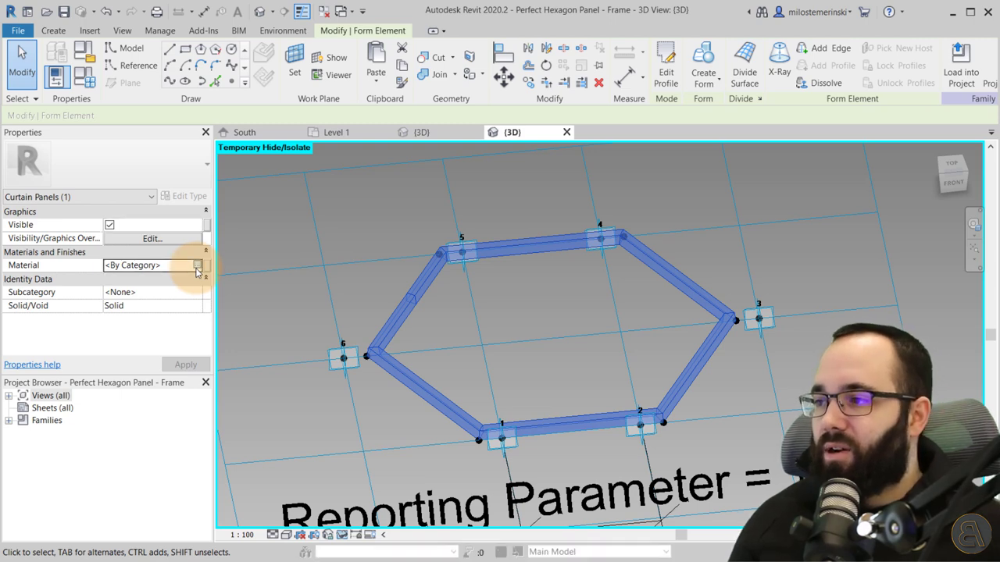
{"action": "left_click", "coordinate": [197, 266]}
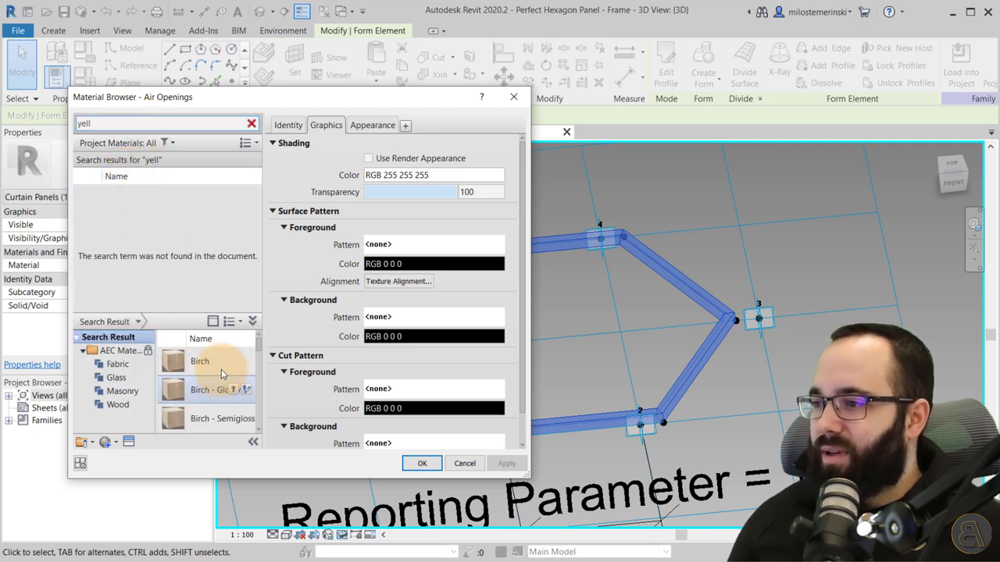
{"action": "scroll", "coordinate": [209, 366], "scroll_direction": "down", "scroll_amount": 5}
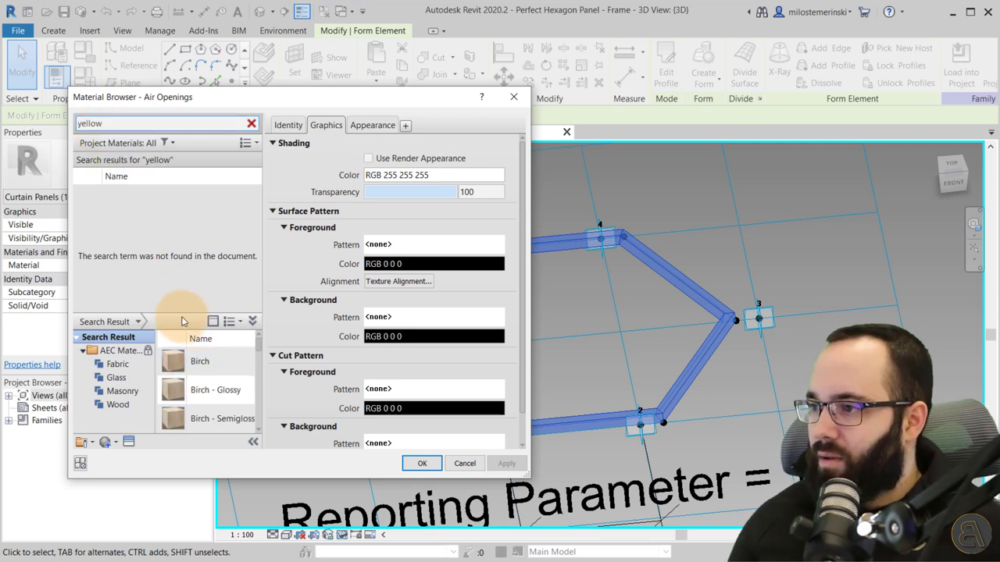
{"action": "left_click_drag", "start_coordinate": [179, 310], "coordinate": [174, 215]}
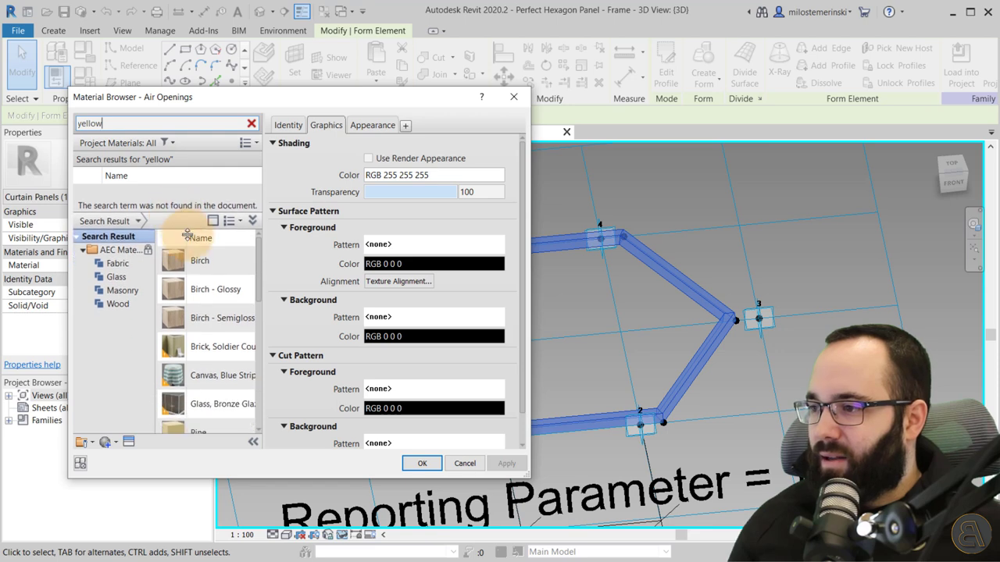
{"action": "scroll", "coordinate": [234, 334], "scroll_direction": "down", "scroll_amount": 10}
{"action": "scroll", "coordinate": [230, 338], "scroll_direction": "up", "scroll_amount": 10}
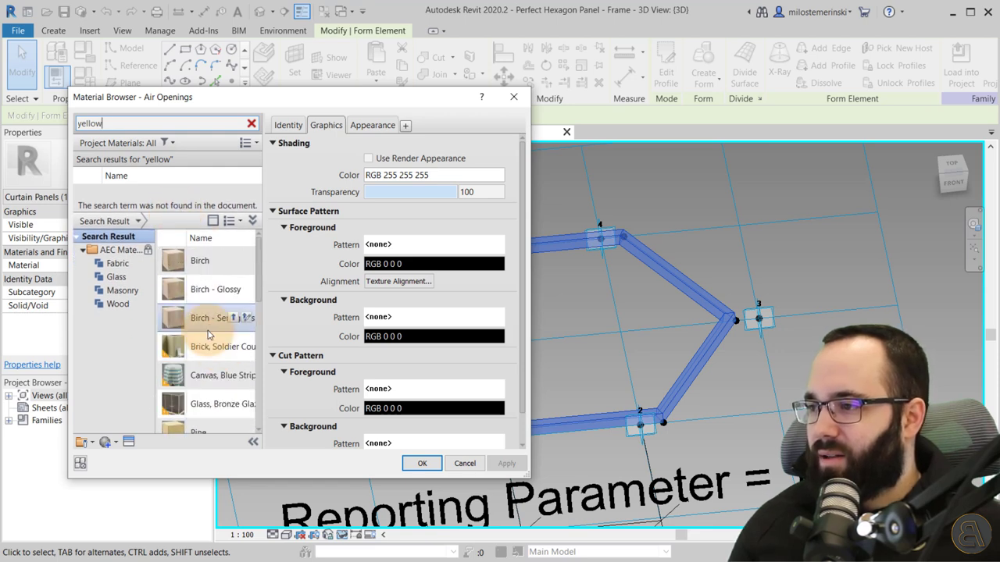
- Search for blue materials and assign Aluminum, Anodized Blue to the hexagonal frame form
{"action": "double_click", "coordinate": [89, 123]}
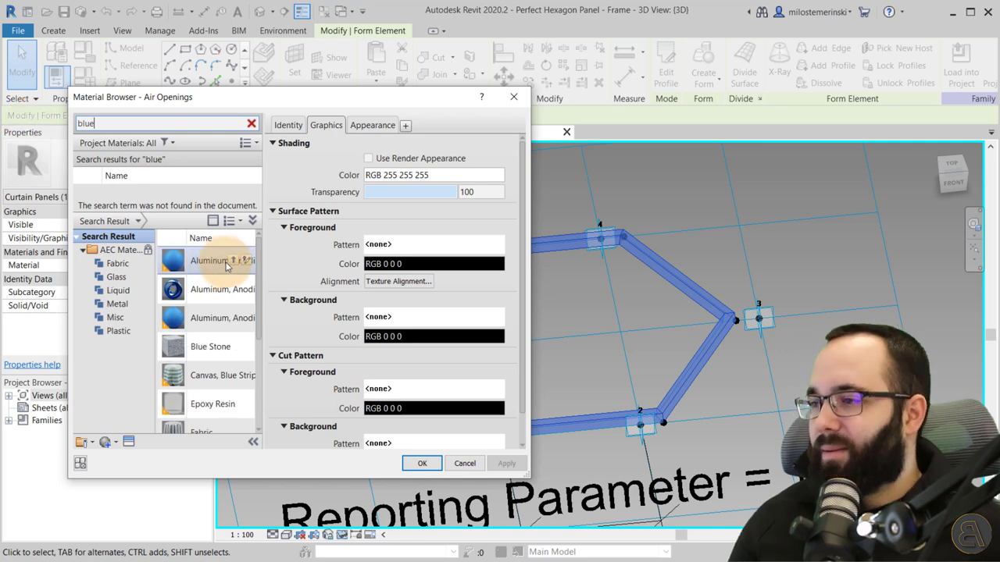
{"action": "left_click", "coordinate": [232, 261]}
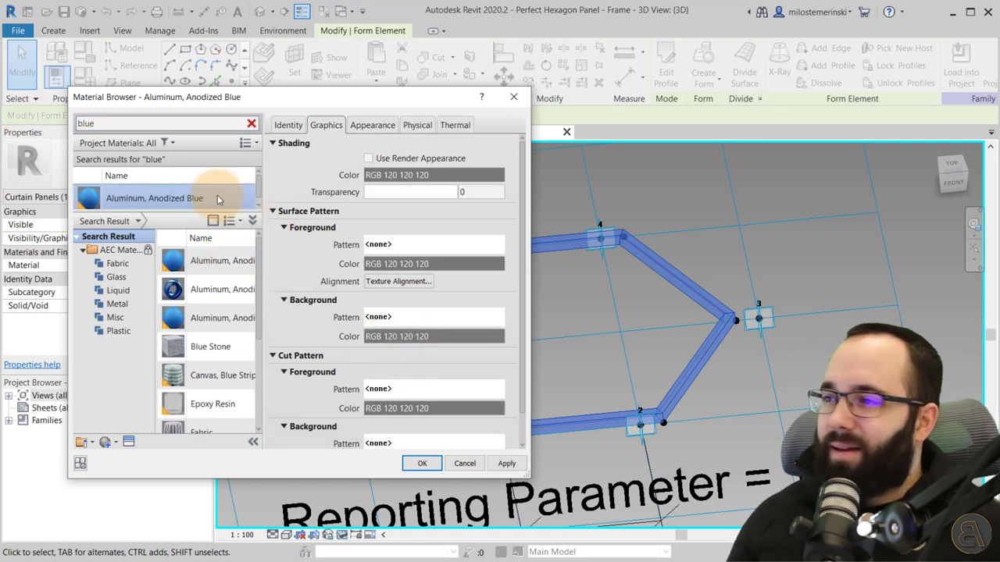
{"action": "left_click", "coordinate": [506, 463]}
{"action": "left_click", "coordinate": [422, 463]}
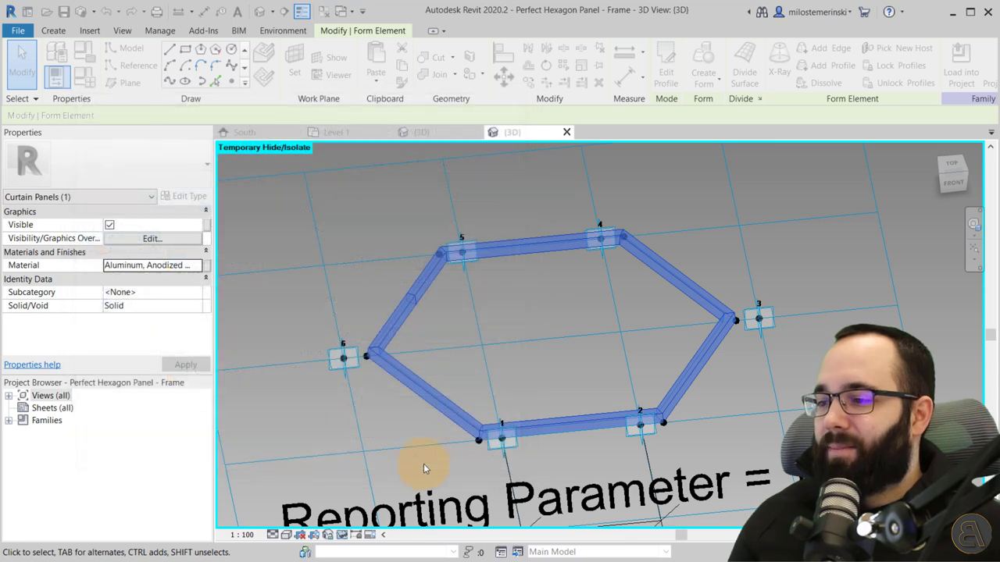
- Change the 3D view's visual style to display the frame in its blue material
{"action": "left_click", "coordinate": [371, 426]}
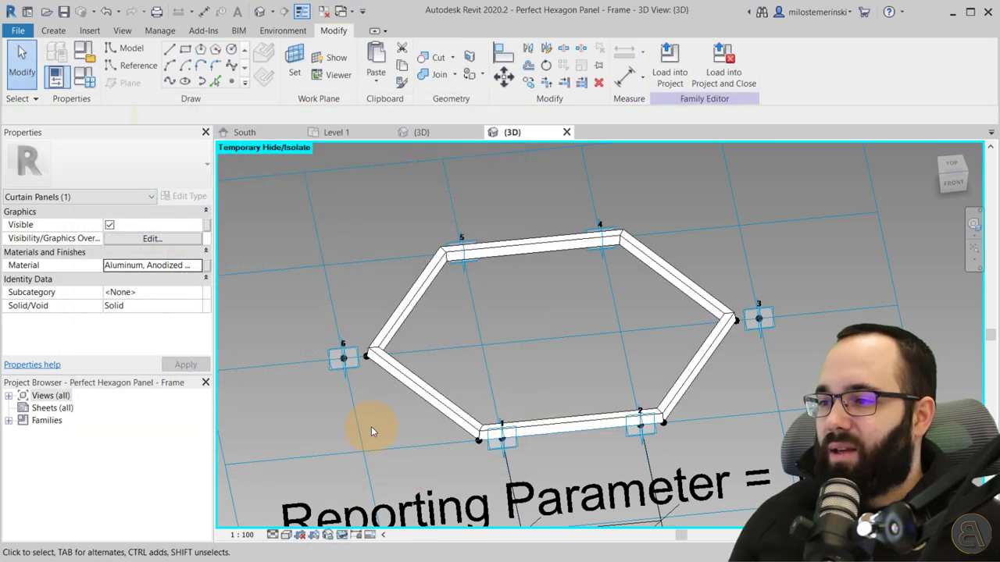
{"action": "left_click", "coordinate": [286, 536]}
{"action": "left_click", "coordinate": [320, 475]}
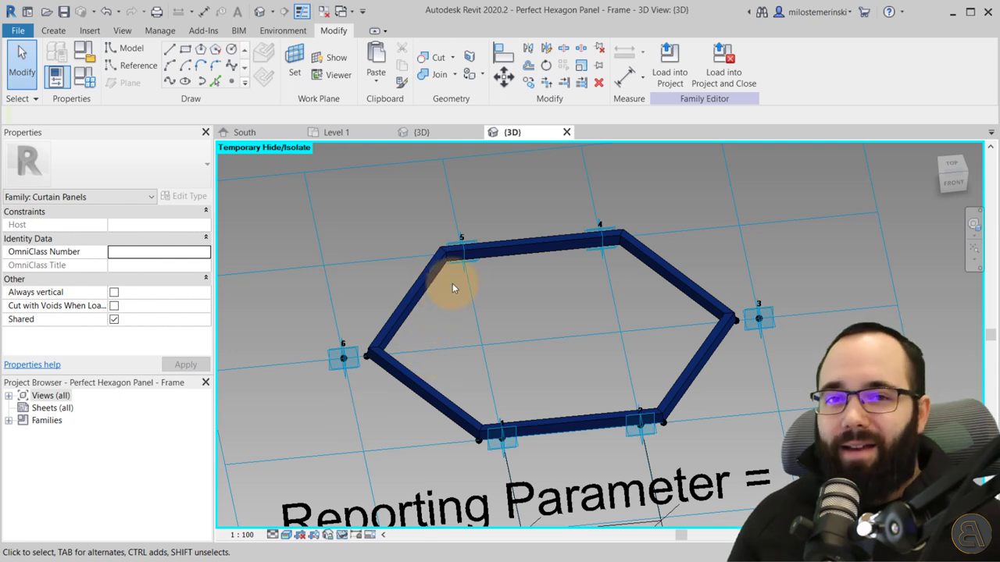
- Load the frame panel family into the building project and close it, saving its changes
{"action": "left_click", "coordinate": [705, 81]}
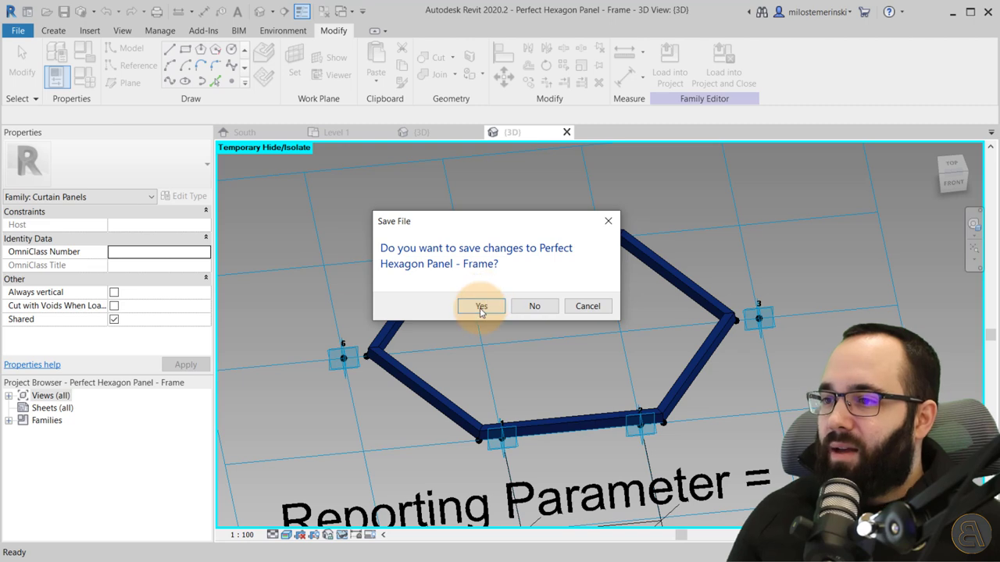
{"action": "left_click", "coordinate": [482, 307]}
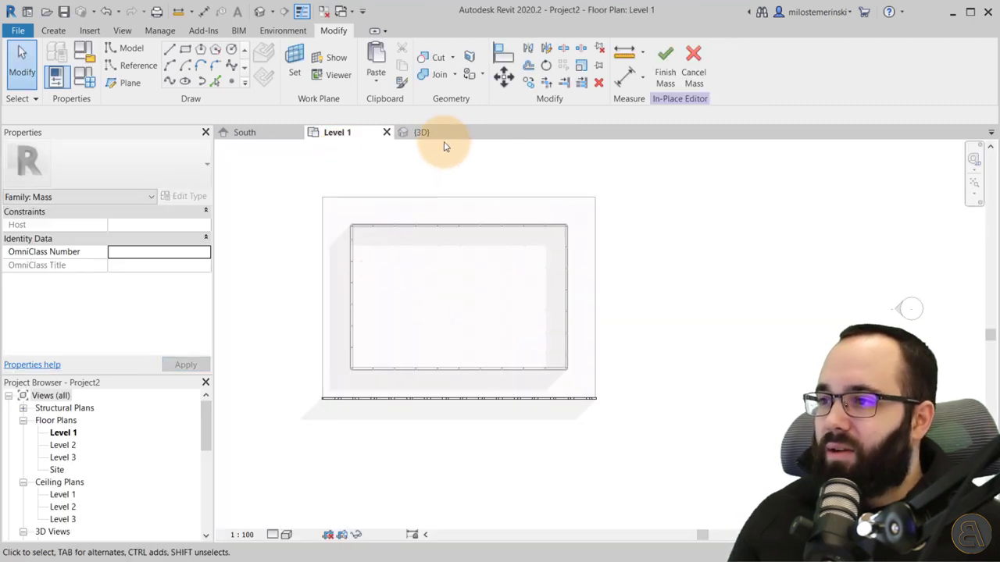
- Try to copy the facade's hexagon divided surface outward by 10 in the Level 1 plan, and undo it
{"action": "left_click", "coordinate": [439, 137]}
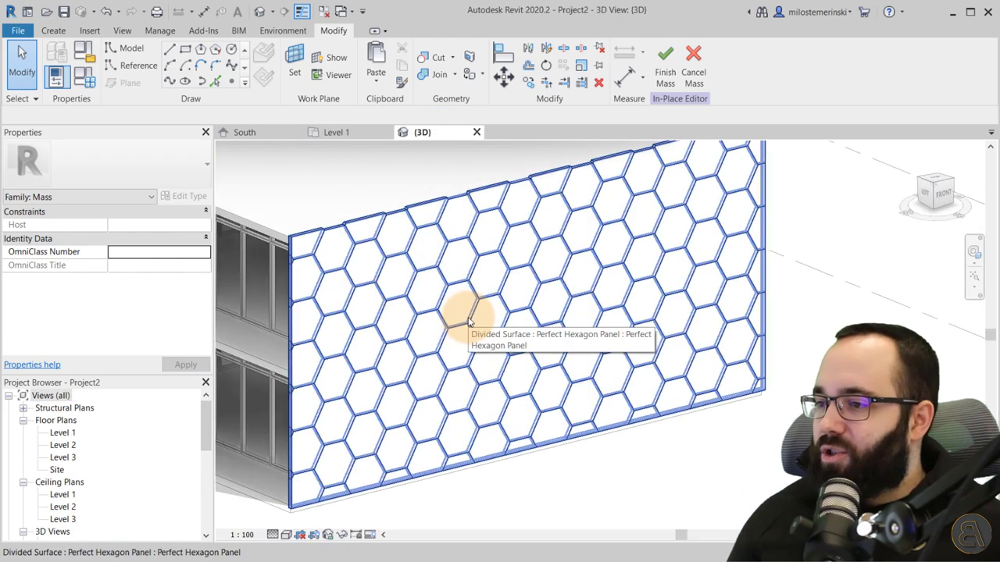
{"action": "left_click", "coordinate": [462, 312]}
{"action": "middle_click_drag", "start_coordinate": [417, 272], "coordinate": [413, 241], "text": "shift"}
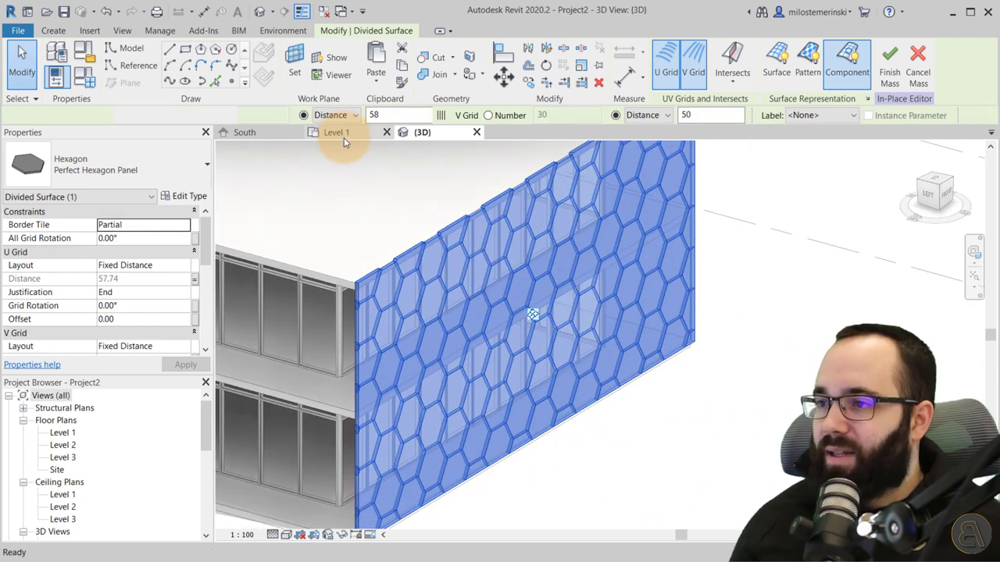
{"action": "left_click", "coordinate": [337, 132]}
{"action": "scroll", "coordinate": [320, 409], "scroll_direction": "up", "scroll_amount": 5}
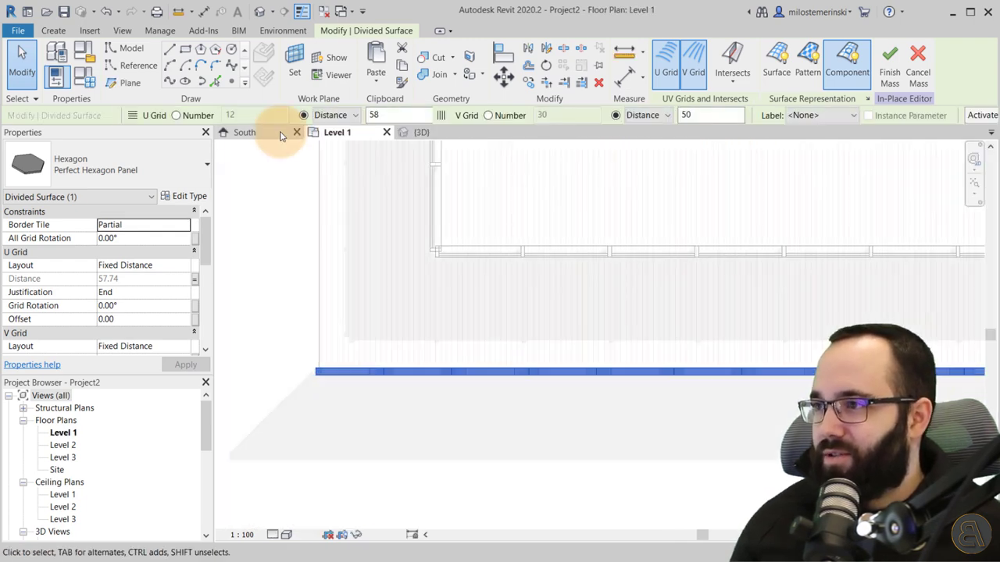
{"action": "left_click", "coordinate": [528, 85]}
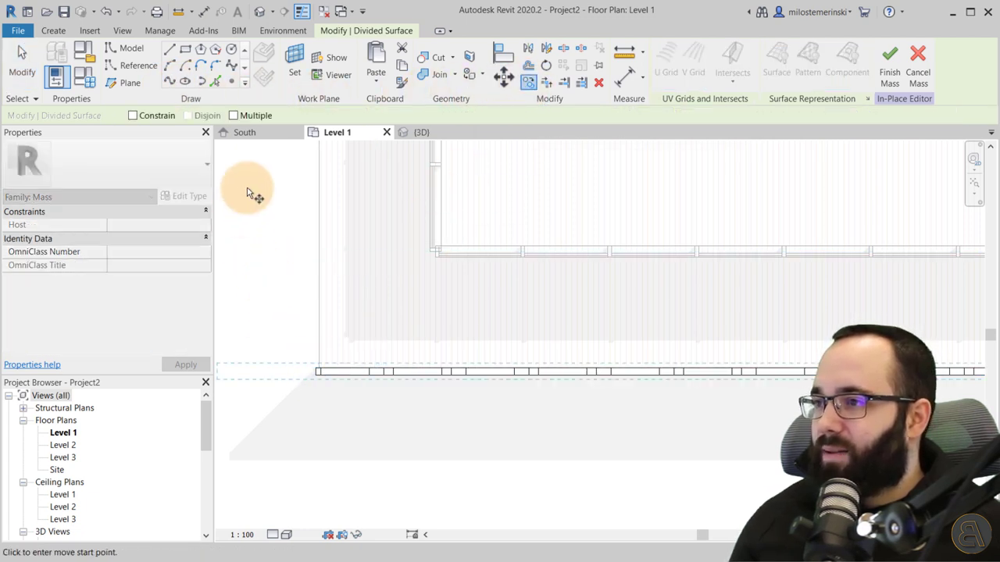
{"action": "scroll", "coordinate": [332, 410], "scroll_direction": "up", "scroll_amount": 3}
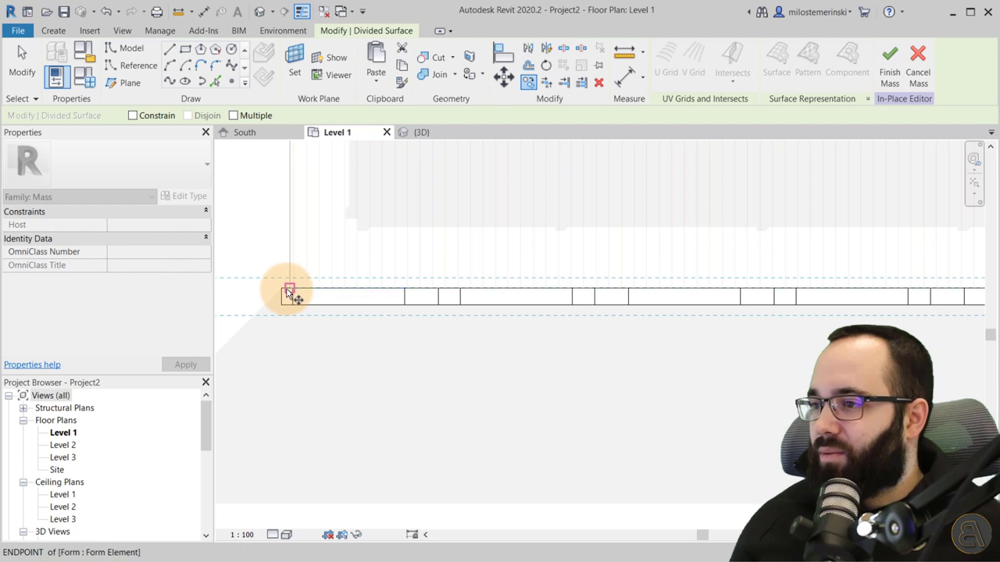
{"action": "left_click", "coordinate": [289, 292]}
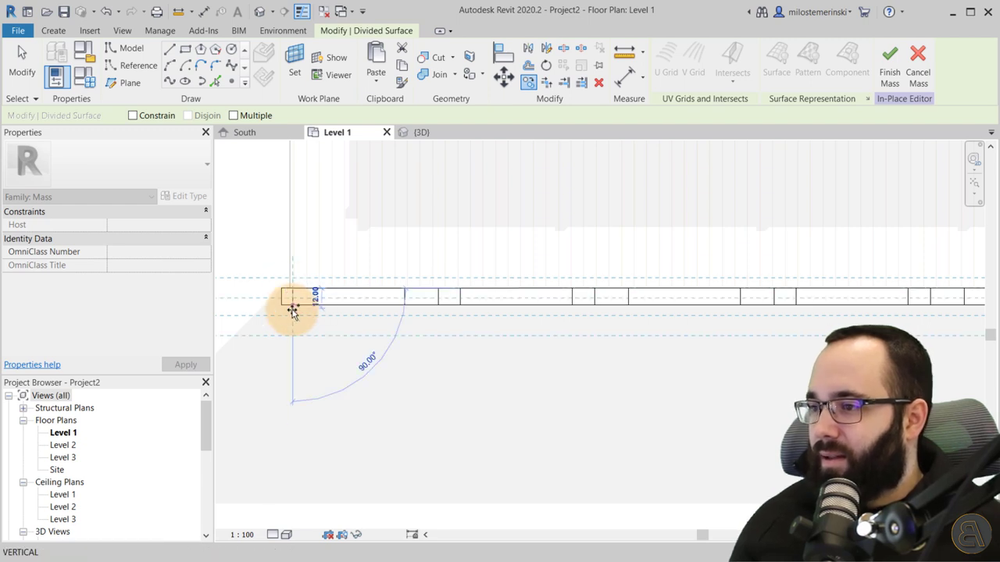
{"action": "scroll", "coordinate": [292, 309], "scroll_direction": "up", "scroll_amount": 2}
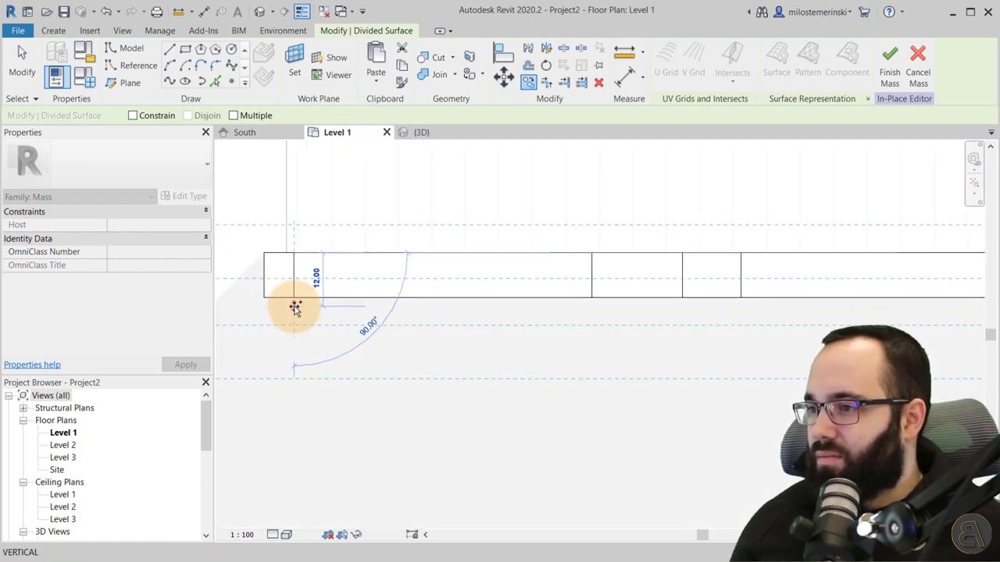
{"action": "left_click", "coordinate": [294, 297]}
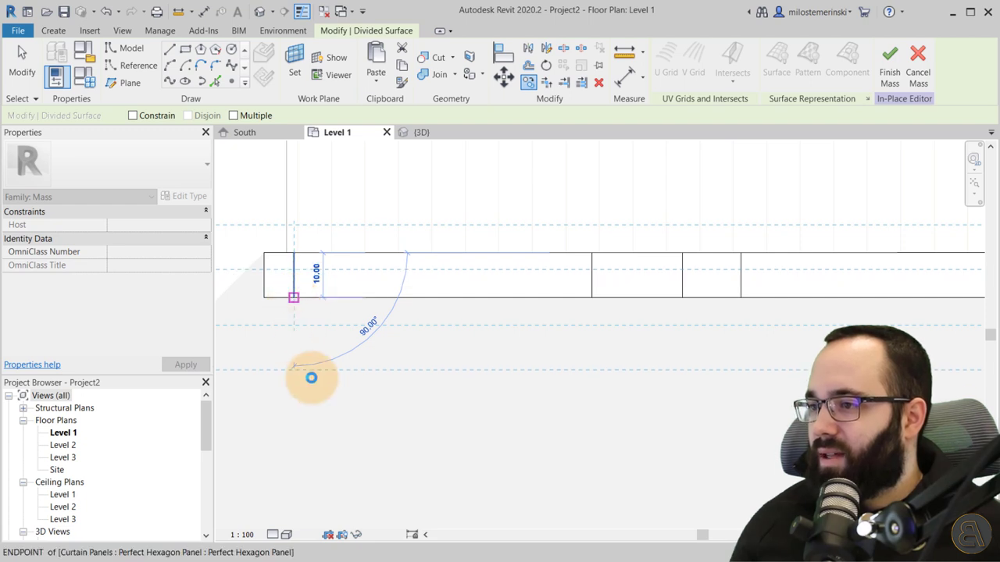
{"action": "left_click", "coordinate": [356, 389]}
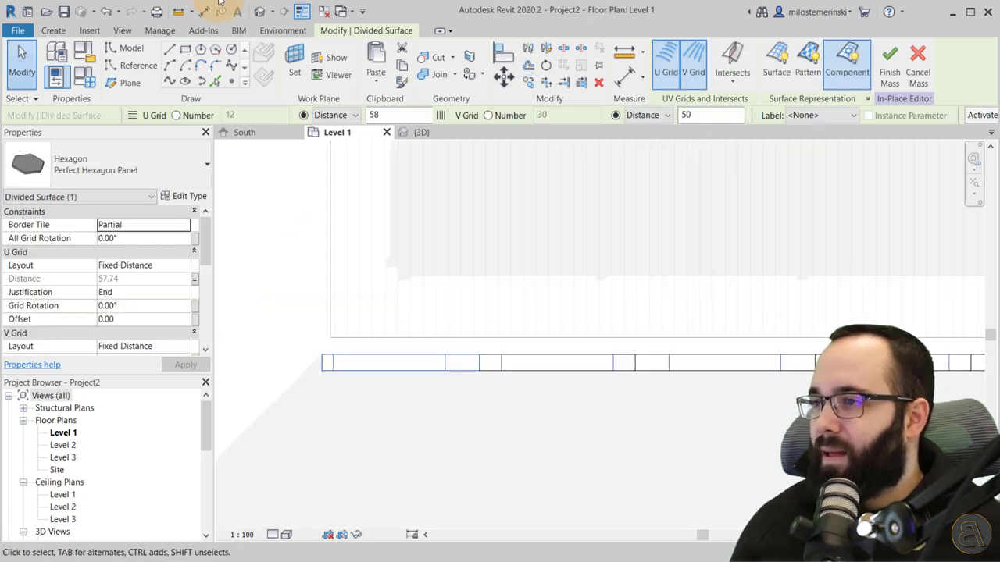
{"action": "left_click", "coordinate": [103, 13]}
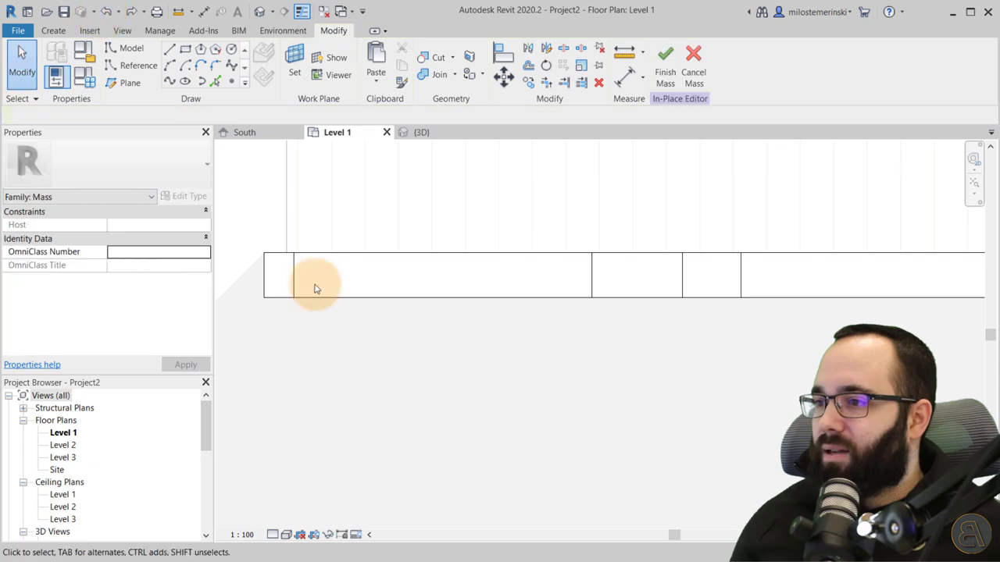
- Try again to copy the hexagon divided surface away from the building using free points, and undo it
{"action": "key", "text": "ctrl+y"}
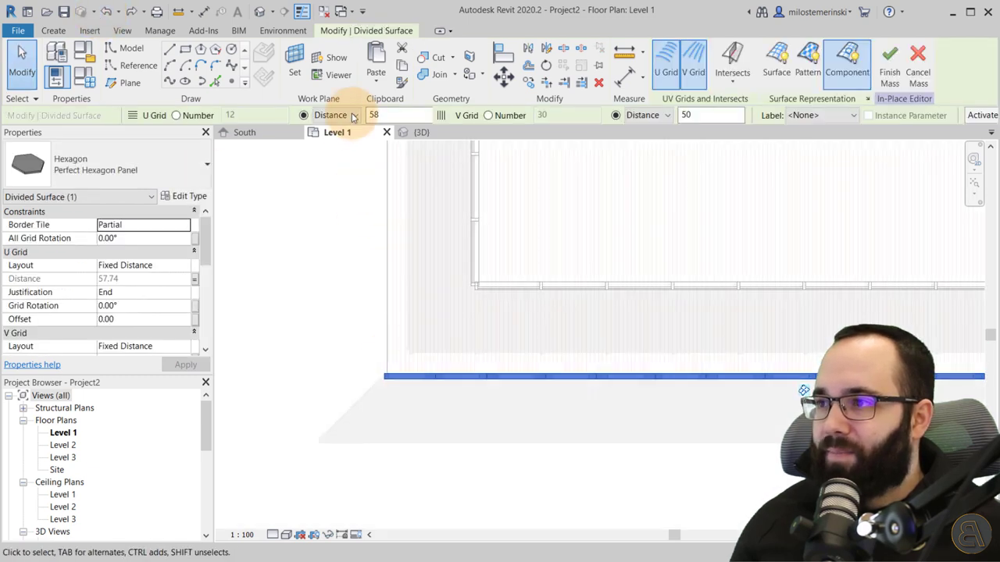
{"action": "left_click", "coordinate": [529, 84]}
{"action": "left_click", "coordinate": [337, 285]}
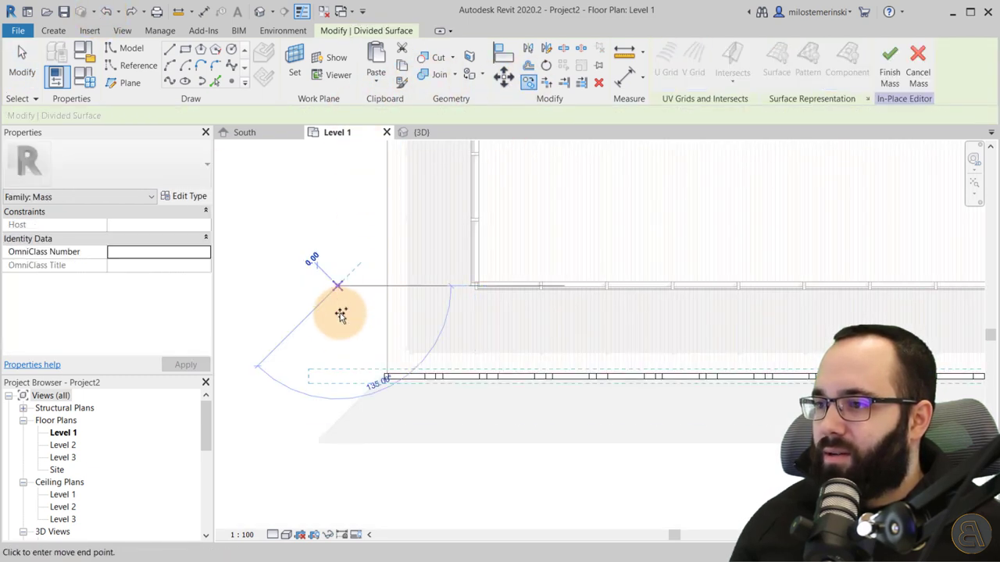
{"action": "left_click", "coordinate": [337, 325]}
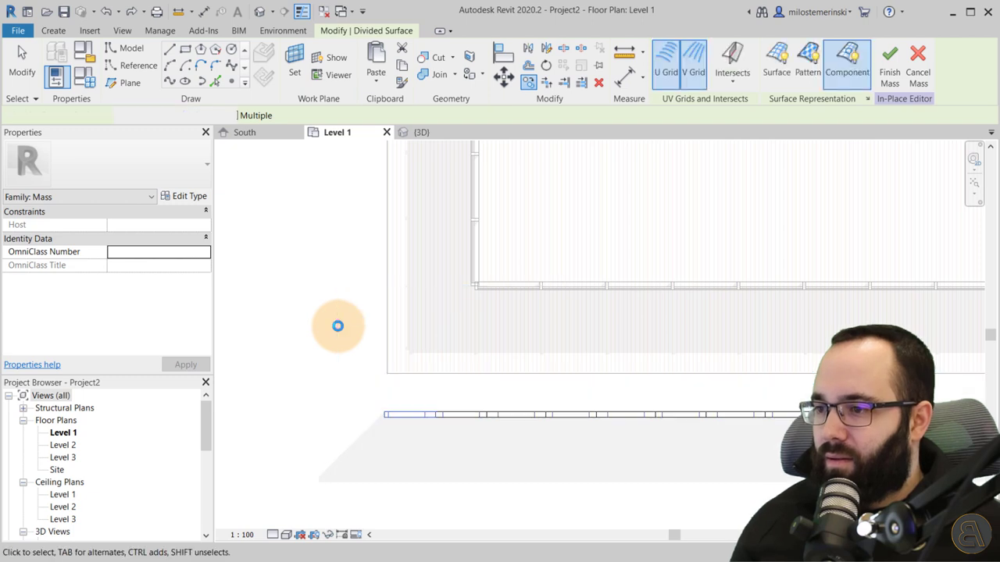
{"action": "scroll", "coordinate": [335, 313], "scroll_direction": "down", "scroll_amount": 2}
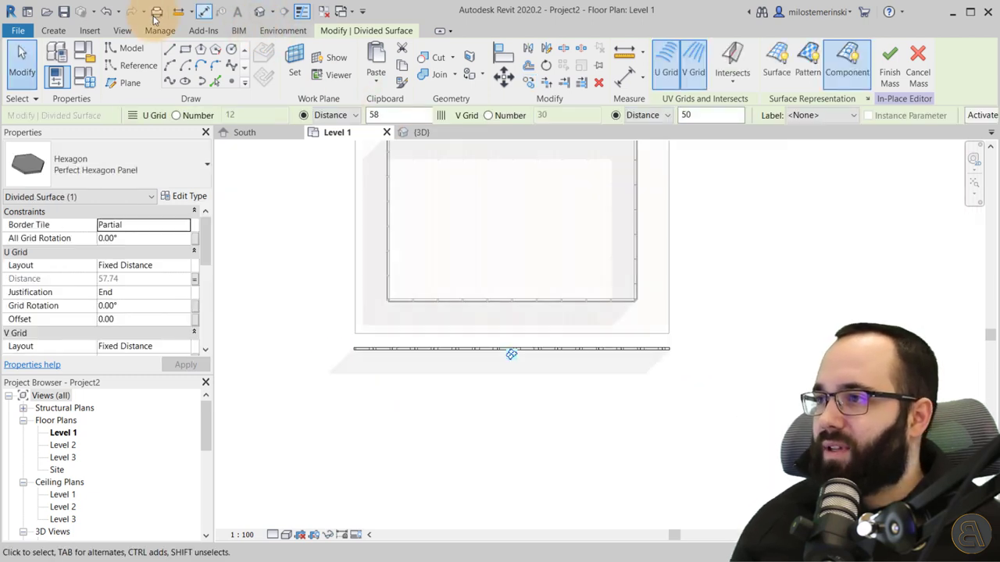
{"action": "left_click", "coordinate": [106, 13]}
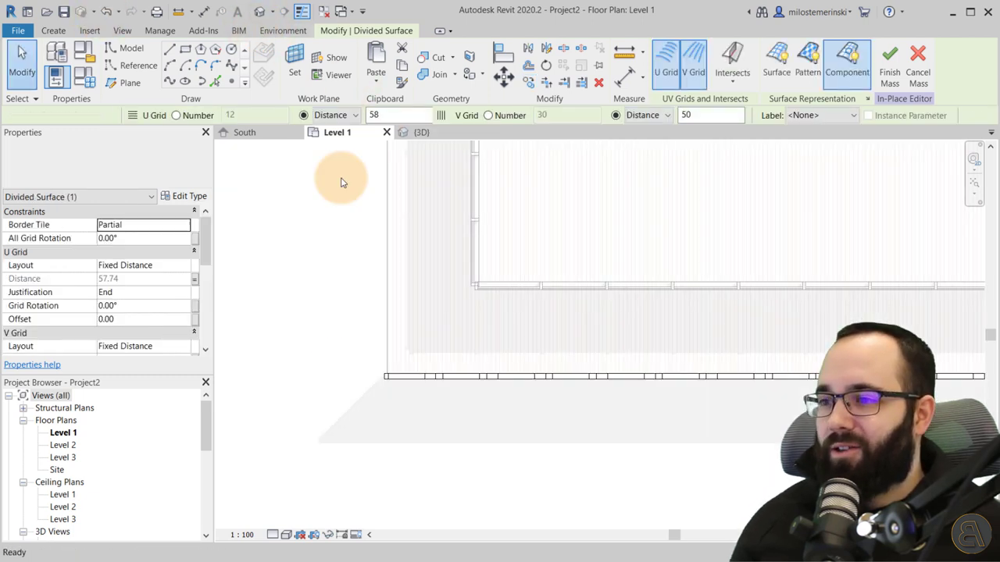
- Return to the 3D view and finish editing the hexagon facade mass
{"action": "left_click", "coordinate": [420, 132]}
{"action": "scroll", "coordinate": [396, 332], "scroll_direction": "down", "scroll_amount": 4}
{"action": "middle_click_drag", "start_coordinate": [446, 294], "coordinate": [417, 190], "text": "shift"}
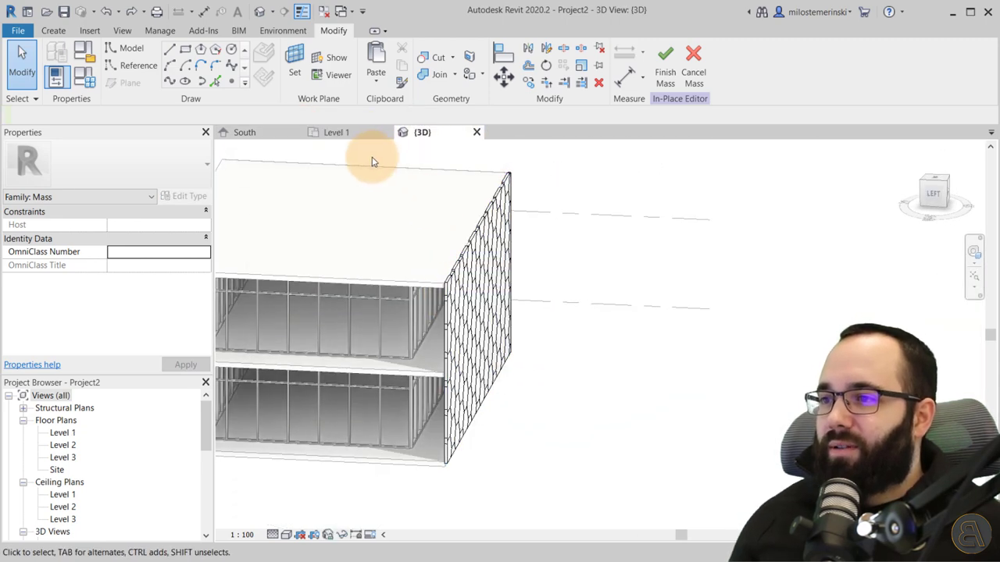
{"action": "left_click_drag", "start_coordinate": [480, 305], "coordinate": [625, 508]}
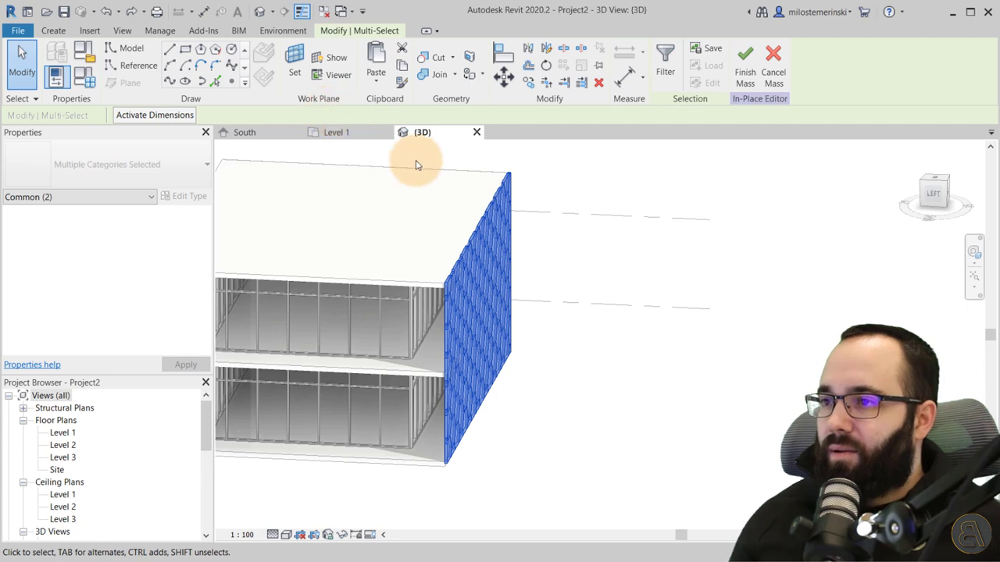
{"action": "left_click", "coordinate": [446, 178]}
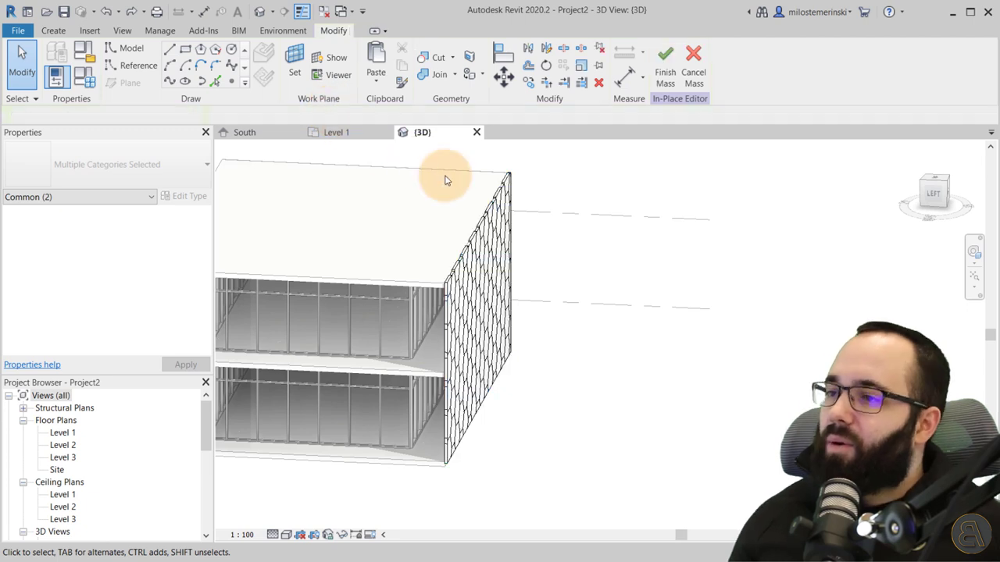
{"action": "left_click", "coordinate": [666, 74]}
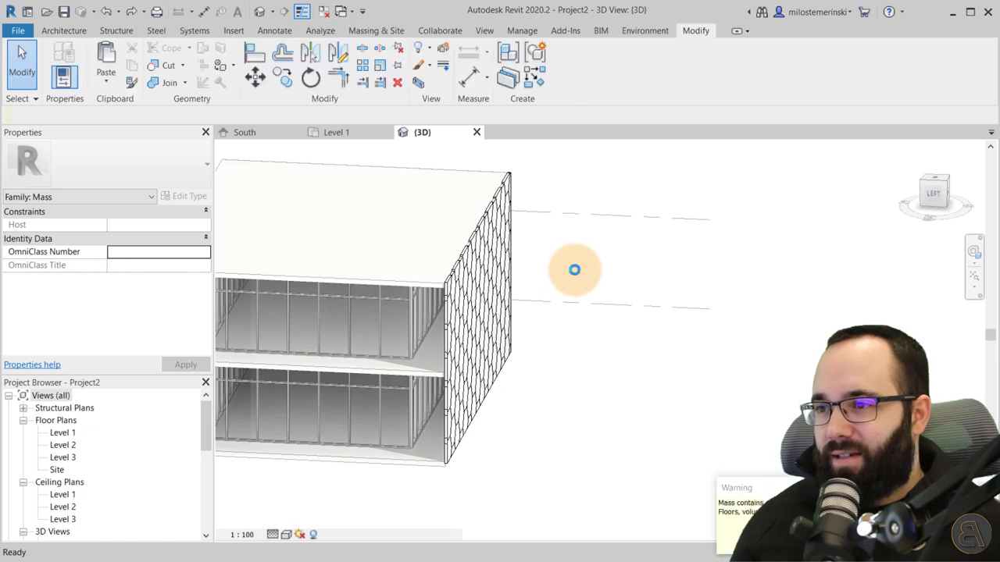
- Copy the whole hexagon facade mass outward by 10 in the Level 1 plan, directly in front of the original
{"action": "middle_click_drag", "start_coordinate": [573, 267], "coordinate": [495, 346], "text": "shift"}
{"action": "left_click", "coordinate": [497, 380]}
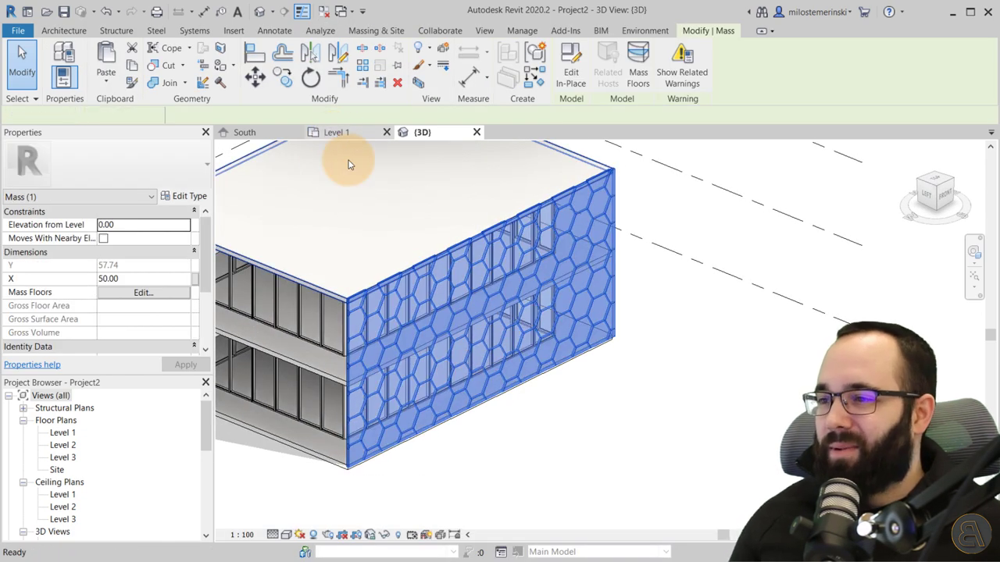
{"action": "left_click", "coordinate": [336, 132]}
{"action": "left_click", "coordinate": [283, 76]}
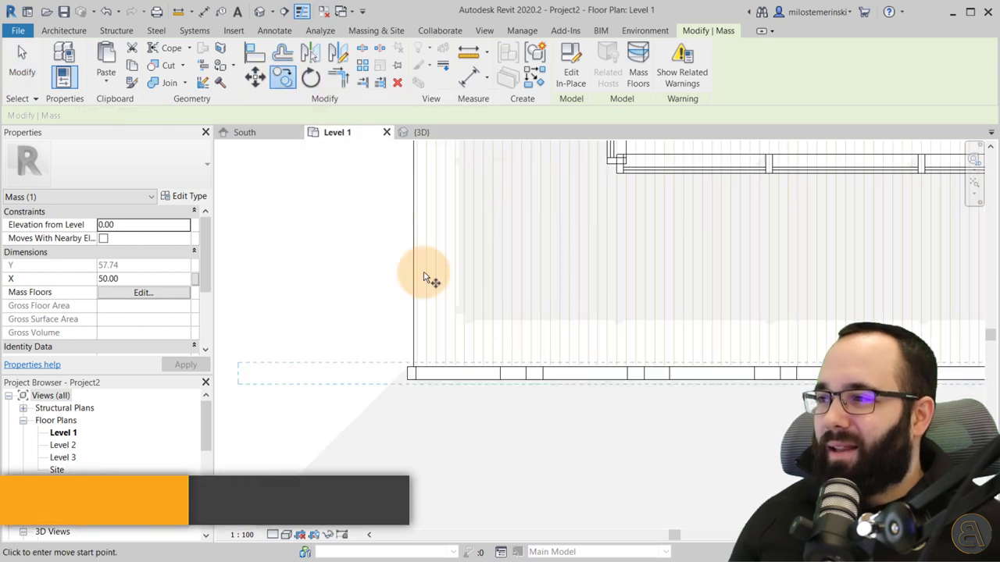
{"action": "left_click", "coordinate": [421, 373]}
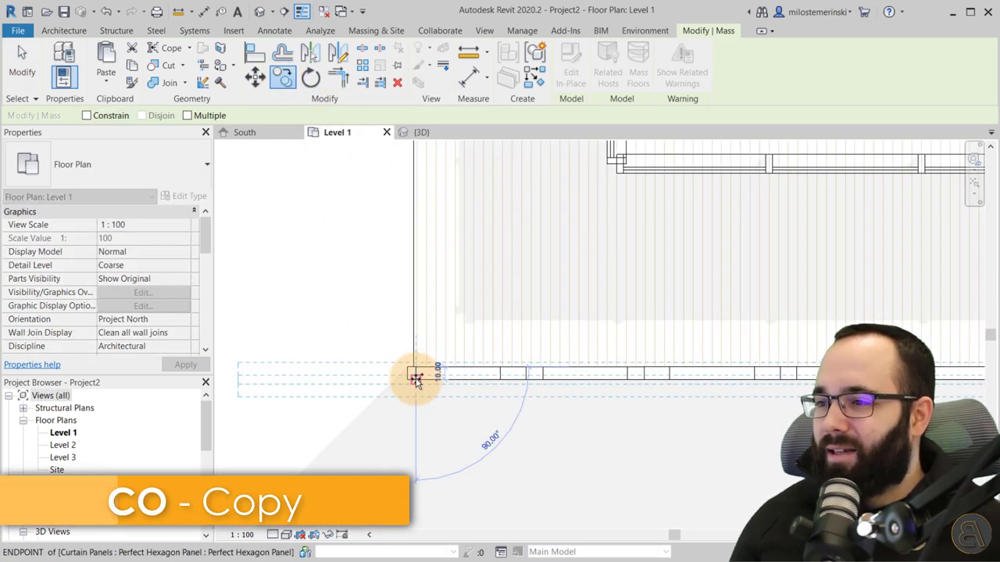
{"action": "left_click", "coordinate": [389, 406]}
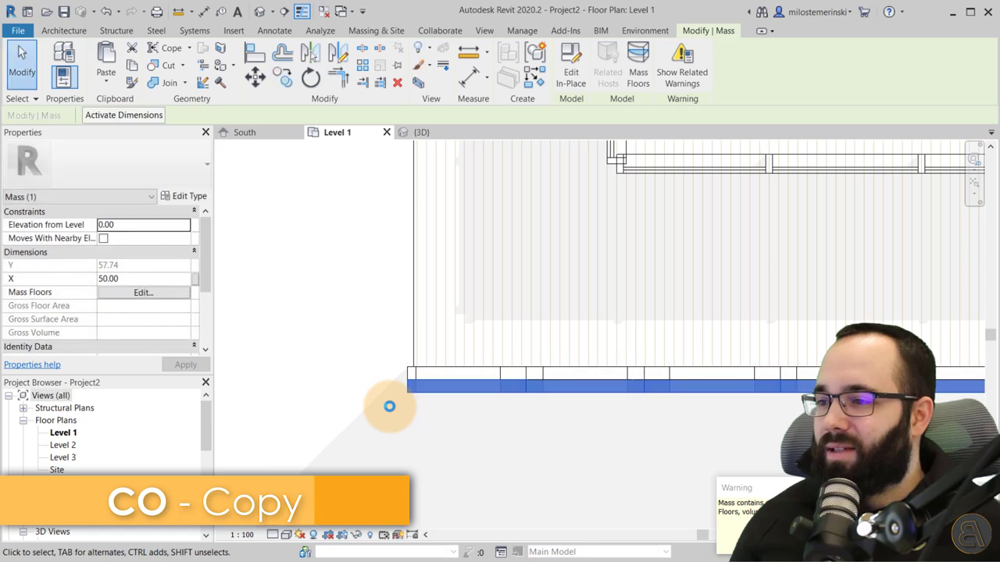
{"action": "left_click", "coordinate": [408, 409]}
{"action": "left_click", "coordinate": [424, 390]}
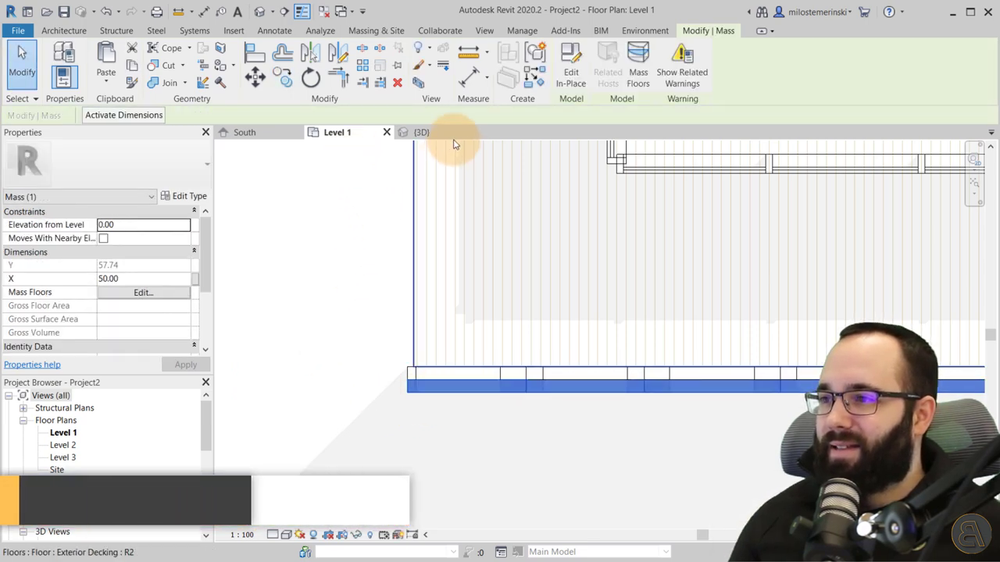
- Edit the copied mass in place in 3D and change its divided surface type to Perfect Hexagon Panel - Frame
{"action": "left_click", "coordinate": [421, 132]}
{"action": "mouse_move", "coordinate": [472, 301]}
{"action": "middle_mouse_down", "text": "shift"}
{"action": "mouse_move", "coordinate": [562, 263]}
{"action": "mouse_move", "coordinate": [440, 296]}
{"action": "mouse_move", "coordinate": [465, 313]}
{"action": "middle_mouse_up", "text": "shift"}
{"action": "scroll", "coordinate": [465, 314], "scroll_direction": "up", "scroll_amount": 3}
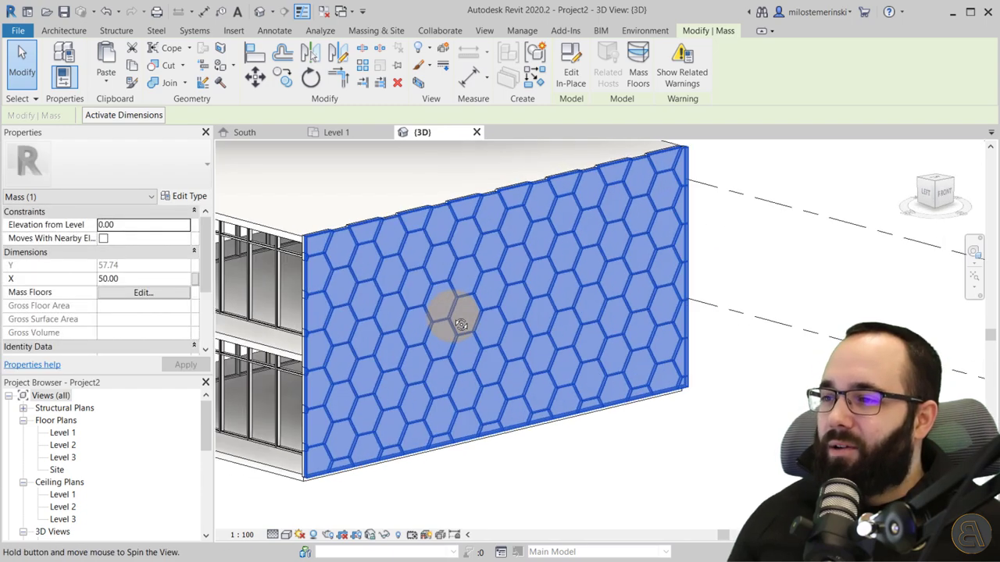
{"action": "scroll", "coordinate": [302, 231], "scroll_direction": "up", "scroll_amount": 4}
{"action": "scroll", "coordinate": [292, 246], "scroll_direction": "down", "scroll_amount": 5}
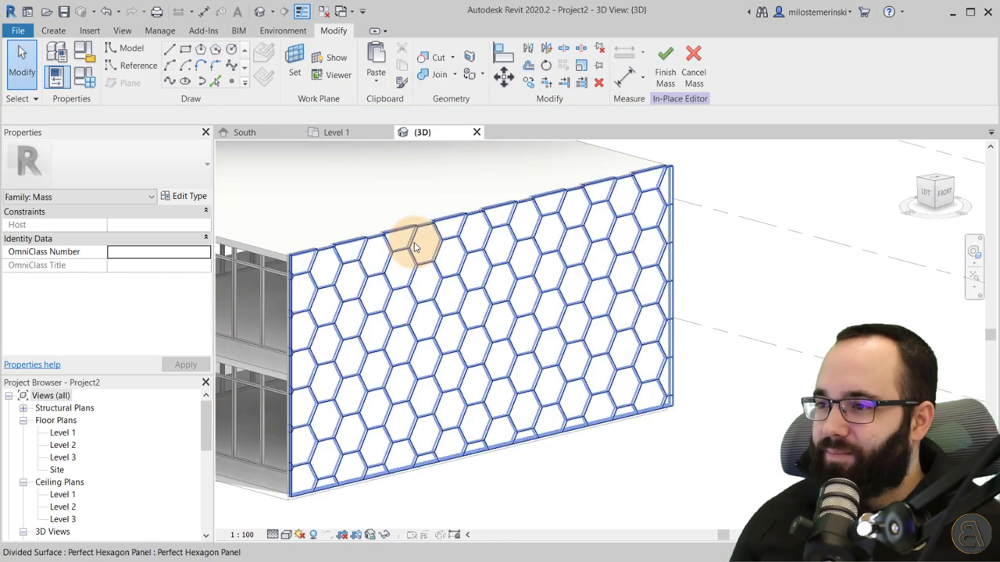
{"action": "left_click", "coordinate": [360, 265]}
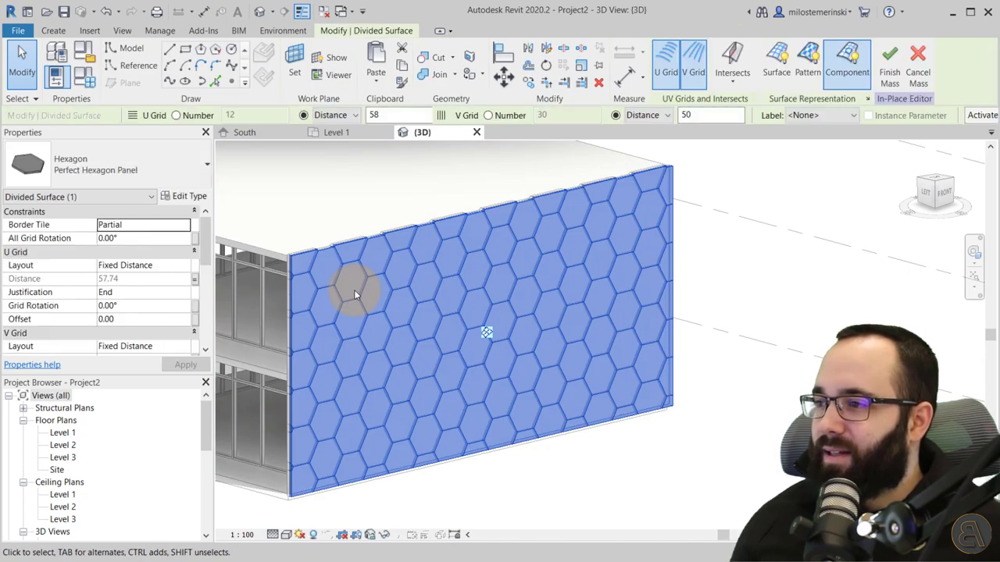
{"action": "left_click", "coordinate": [102, 173]}
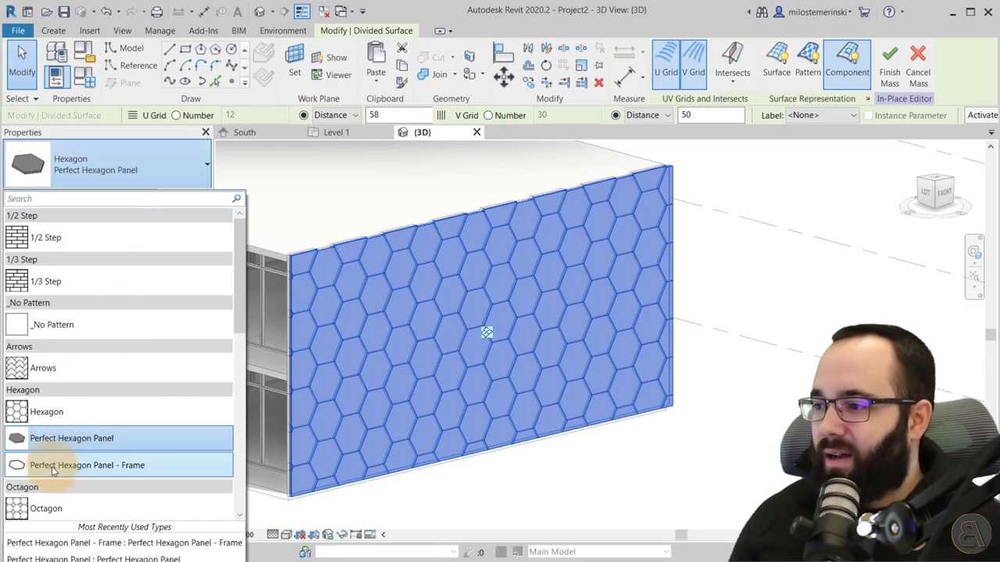
{"action": "mouse_move", "coordinate": [69, 466]}
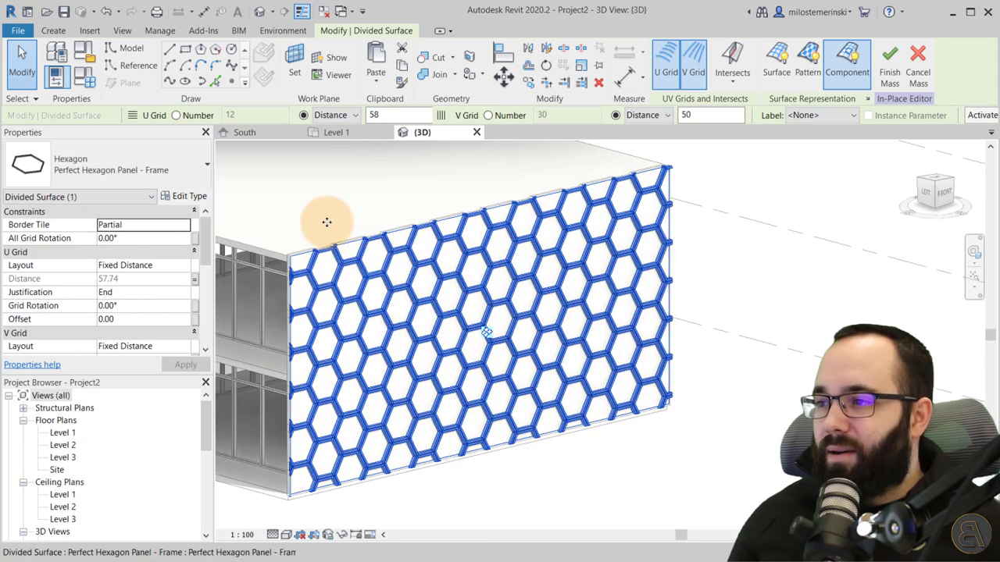
{"action": "key", "text": "Escape"}
- Inspect the hexagon frames on the copied surface and finish editing the mass
{"action": "scroll", "coordinate": [313, 257], "scroll_direction": "up", "scroll_amount": 6}
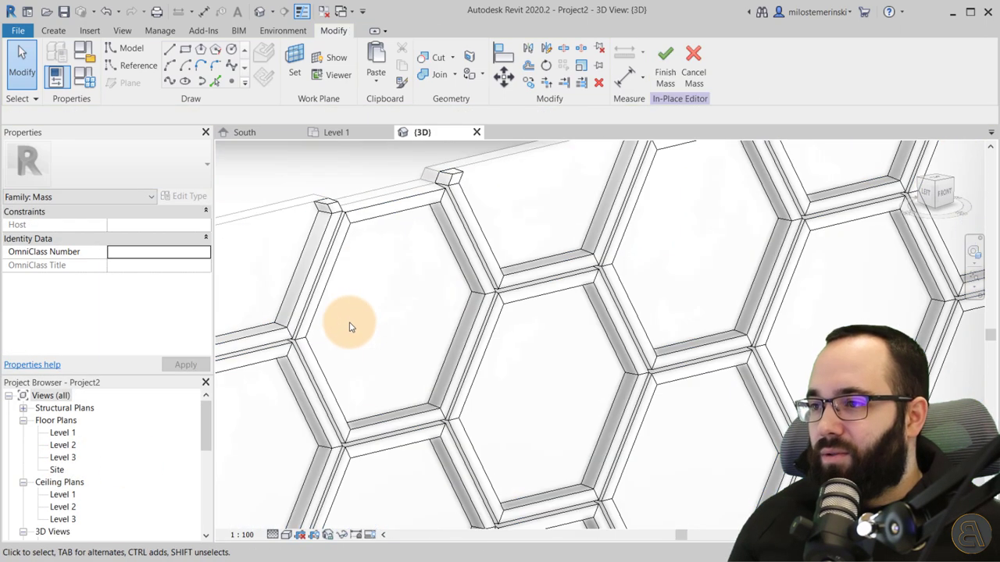
{"action": "scroll", "coordinate": [393, 262], "scroll_direction": "down", "scroll_amount": 5}
{"action": "middle_click_drag", "start_coordinate": [401, 286], "coordinate": [409, 239], "text": "shift"}
{"action": "scroll", "coordinate": [352, 261], "scroll_direction": "up", "scroll_amount": 3}
{"action": "scroll", "coordinate": [391, 264], "scroll_direction": "down", "scroll_amount": 5}
{"action": "scroll", "coordinate": [401, 226], "scroll_direction": "up", "scroll_amount": 5}
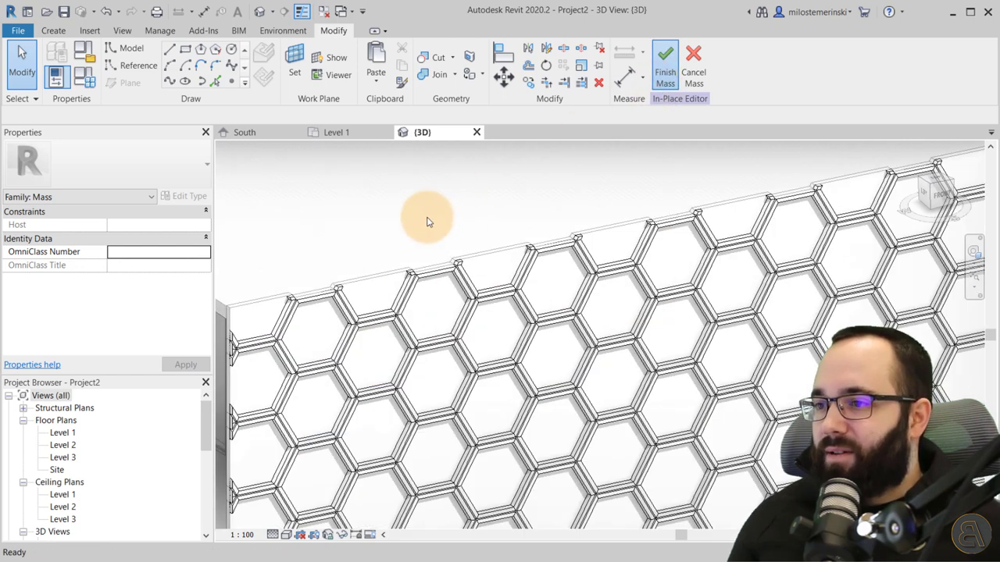
{"action": "scroll", "coordinate": [426, 219], "scroll_direction": "down", "scroll_amount": 5}
{"action": "middle_click_drag", "start_coordinate": [424, 216], "coordinate": [408, 290], "text": "shift"}
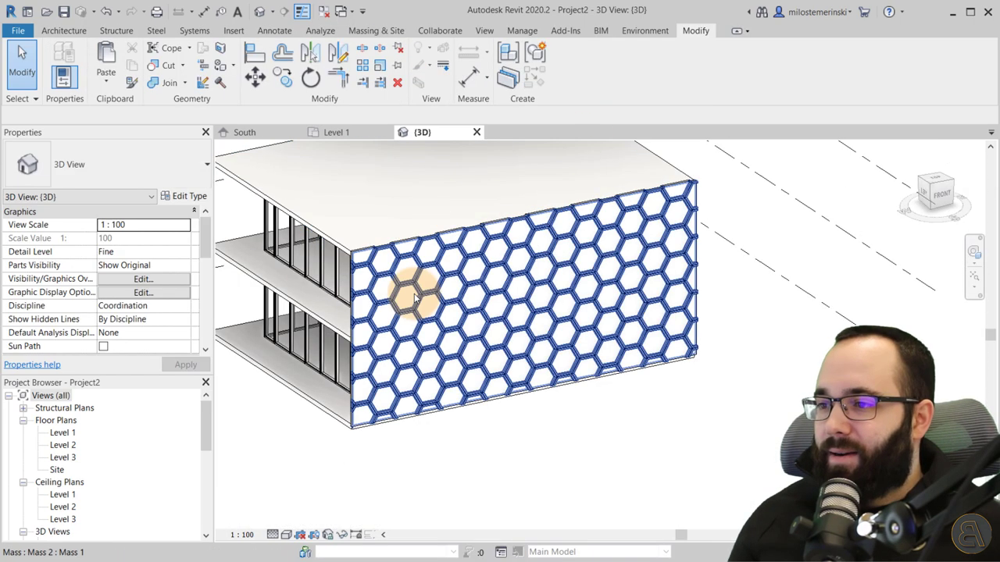
- Change the project 3D view's visual style to display the facade's blue frames and grey panels in their material colours
{"action": "left_click", "coordinate": [285, 535]}
{"action": "left_click", "coordinate": [312, 504]}
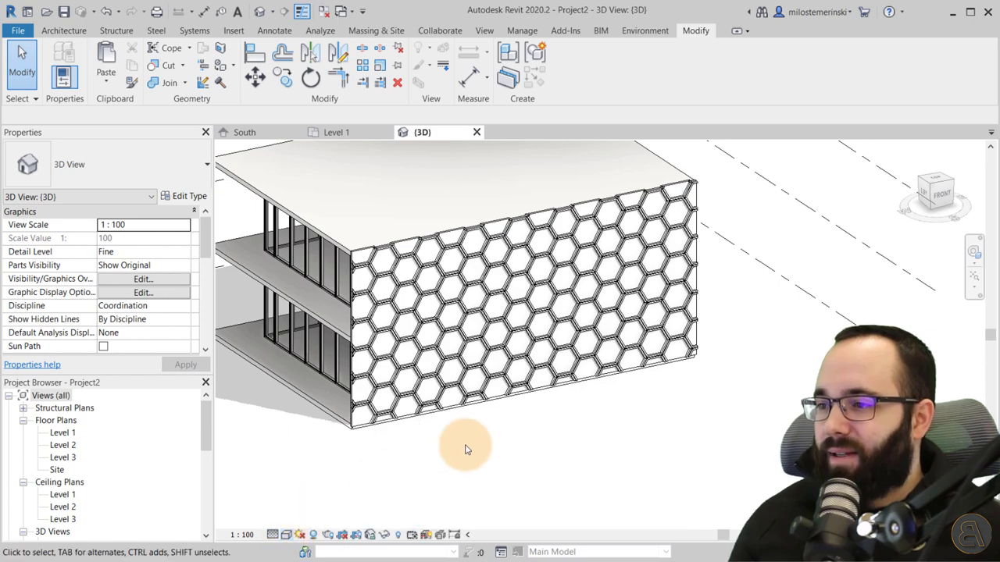
{"action": "middle_click_drag", "start_coordinate": [463, 449], "coordinate": [279, 175], "text": "shift"}
{"action": "scroll", "coordinate": [398, 267], "scroll_direction": "up", "scroll_amount": 5}
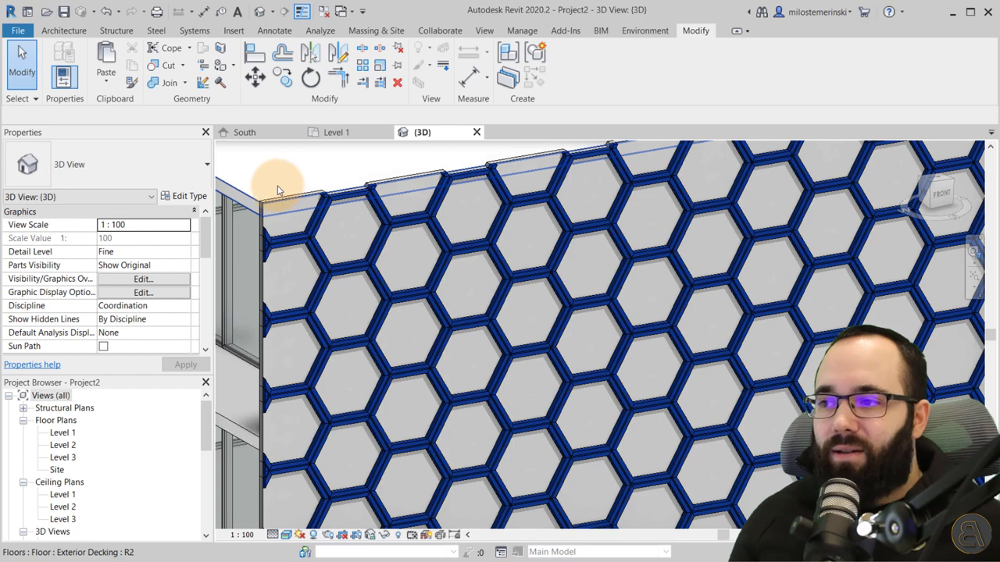
{"action": "scroll", "coordinate": [278, 190], "scroll_direction": "down", "scroll_amount": 3}
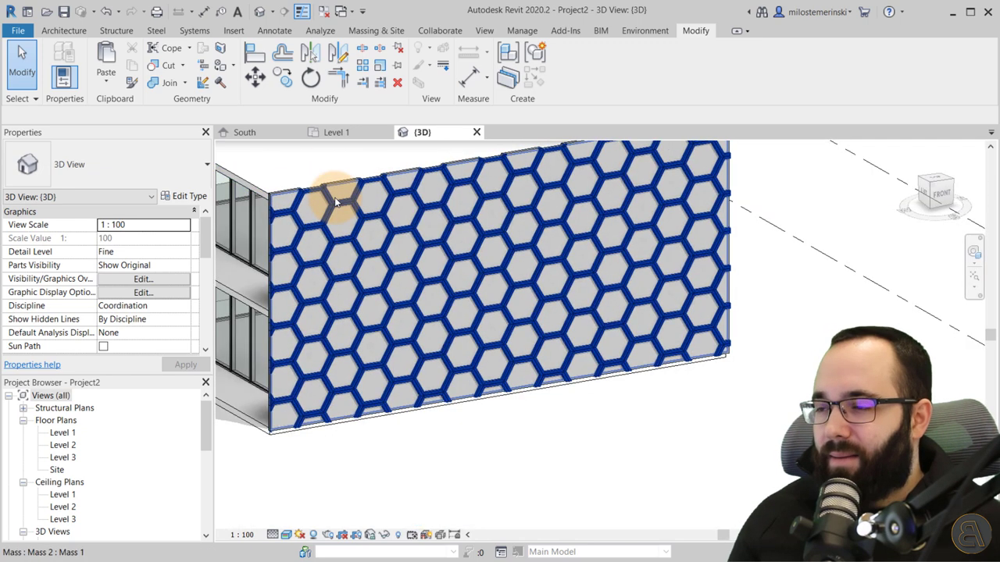
- Examine the reference photo of the hexagonal building facade to see its pattern of openings
{"action": "left_click", "coordinate": [336, 201]}
{"action": "left_click_drag", "start_coordinate": [4, 106], "coordinate": [343, 92]}
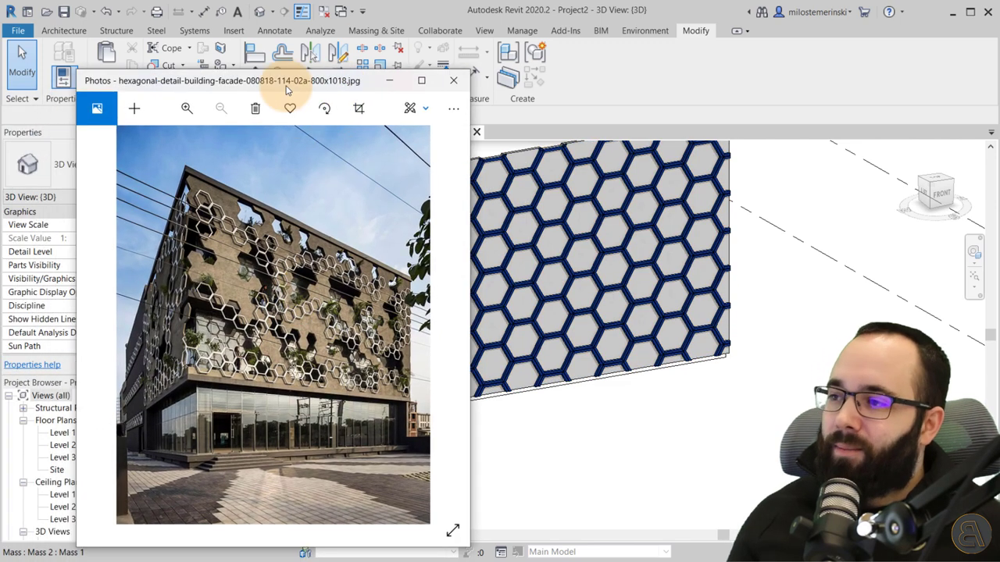
{"action": "left_click_drag", "start_coordinate": [297, 84], "coordinate": [0, 88]}
{"action": "left_click", "coordinate": [134, 174]}
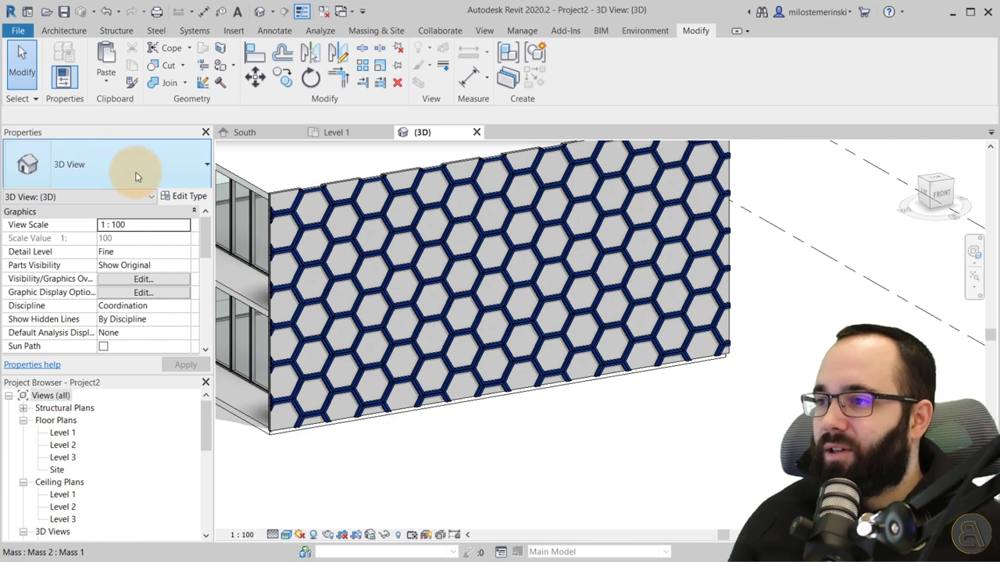
- Hide the copied blue frame mass in the 3D view
{"action": "left_click", "coordinate": [340, 230]}
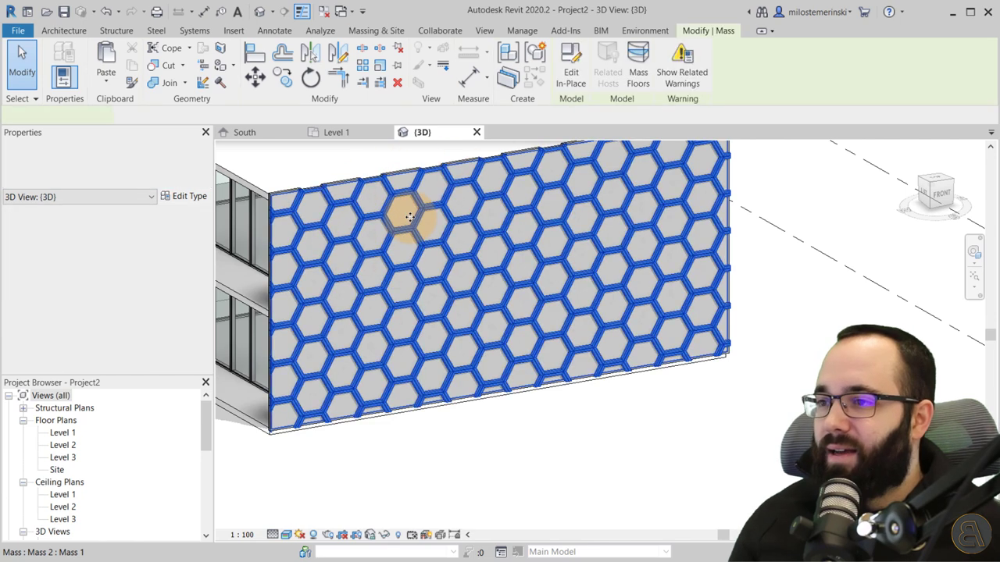
{"action": "middle_click_drag", "start_coordinate": [401, 216], "coordinate": [412, 263]}
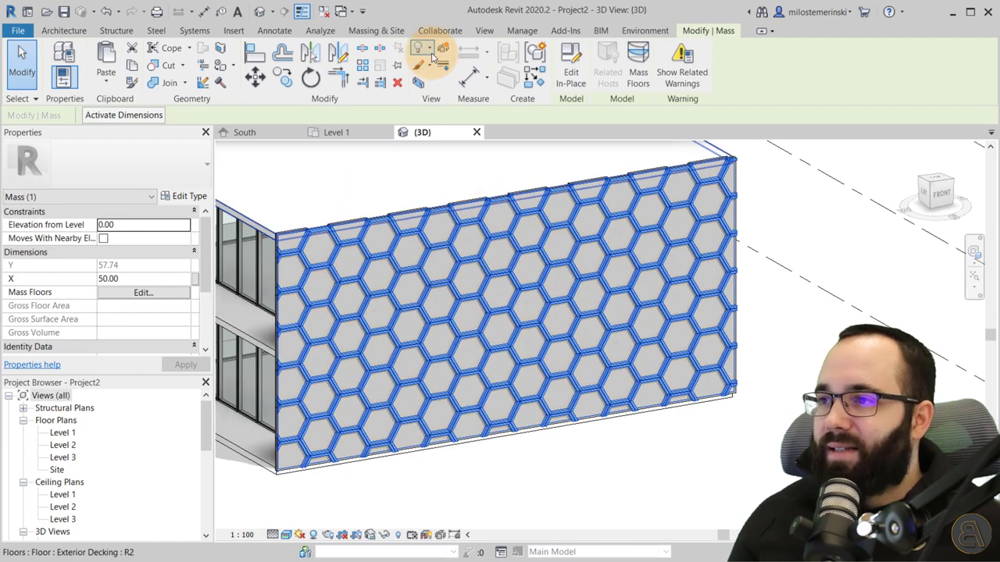
{"action": "left_click", "coordinate": [433, 57]}
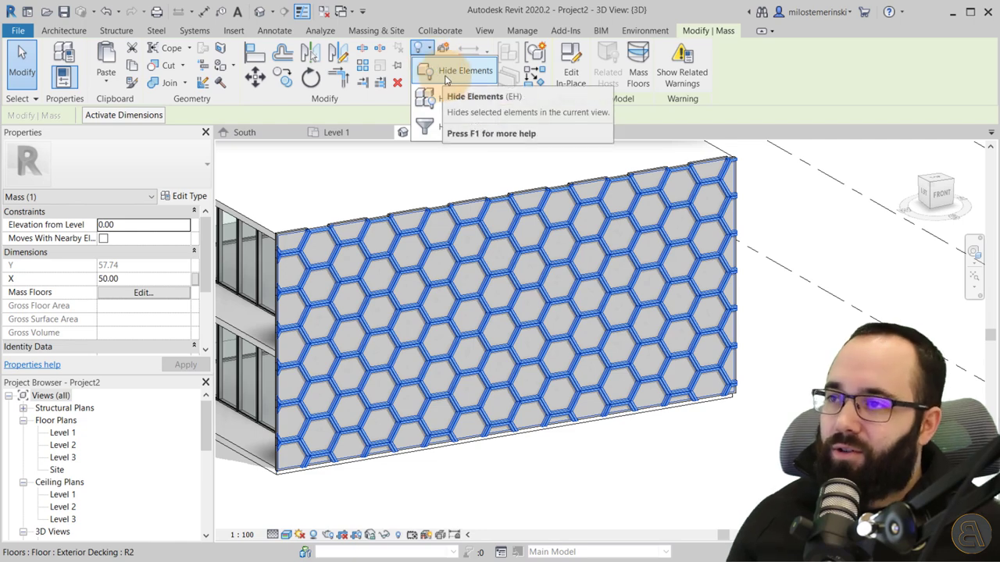
{"action": "left_click", "coordinate": [446, 78]}
- Open the original hexagon panel facade mass for in-place editing
{"action": "left_click", "coordinate": [349, 255]}
{"action": "left_click", "coordinate": [334, 261]}
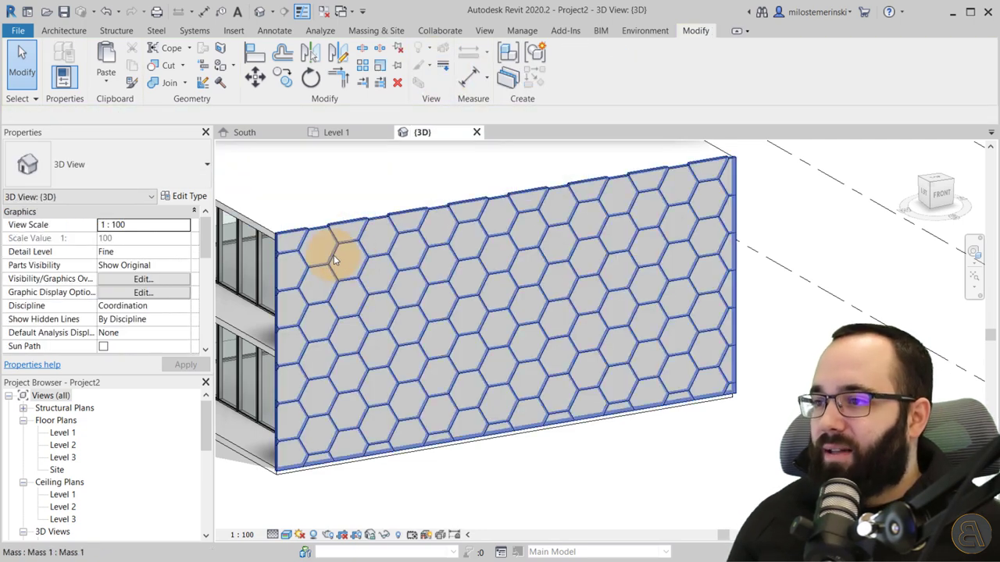
{"action": "left_click", "coordinate": [334, 261]}
{"action": "scroll", "coordinate": [484, 264], "scroll_direction": "down", "scroll_amount": 2}
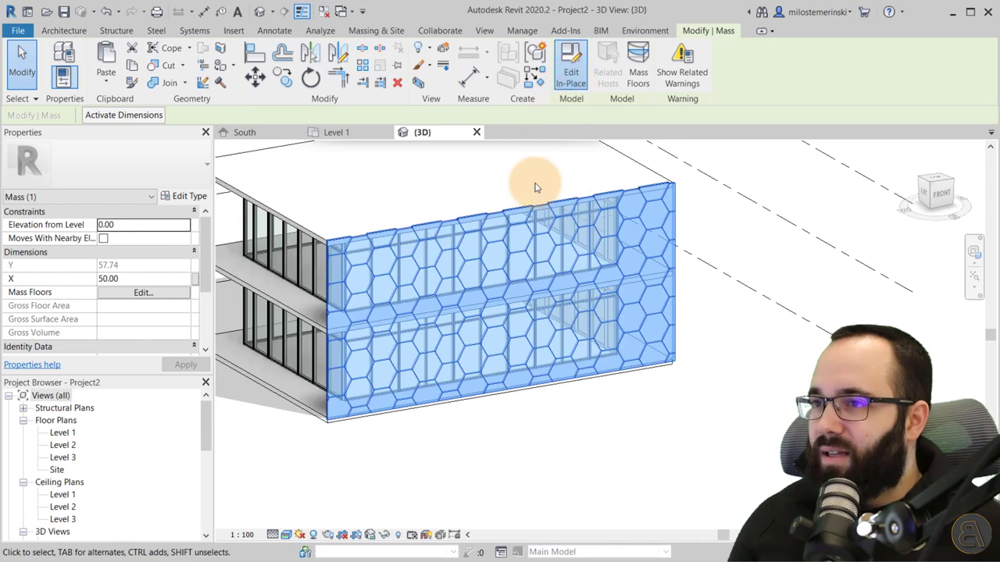
{"action": "double_click", "coordinate": [493, 291]}
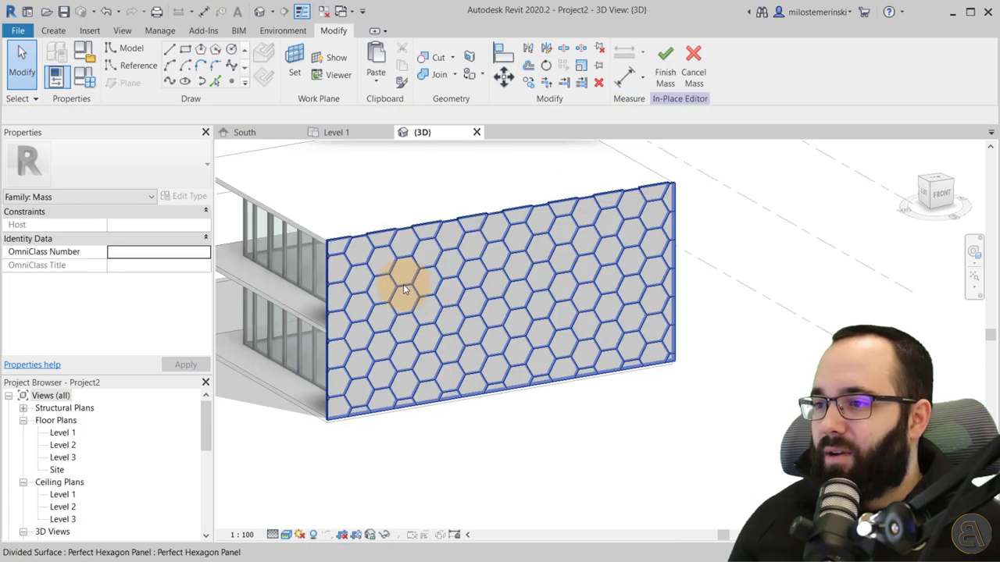
{"action": "middle_click_drag", "start_coordinate": [404, 289], "coordinate": [398, 293], "text": "shift"}
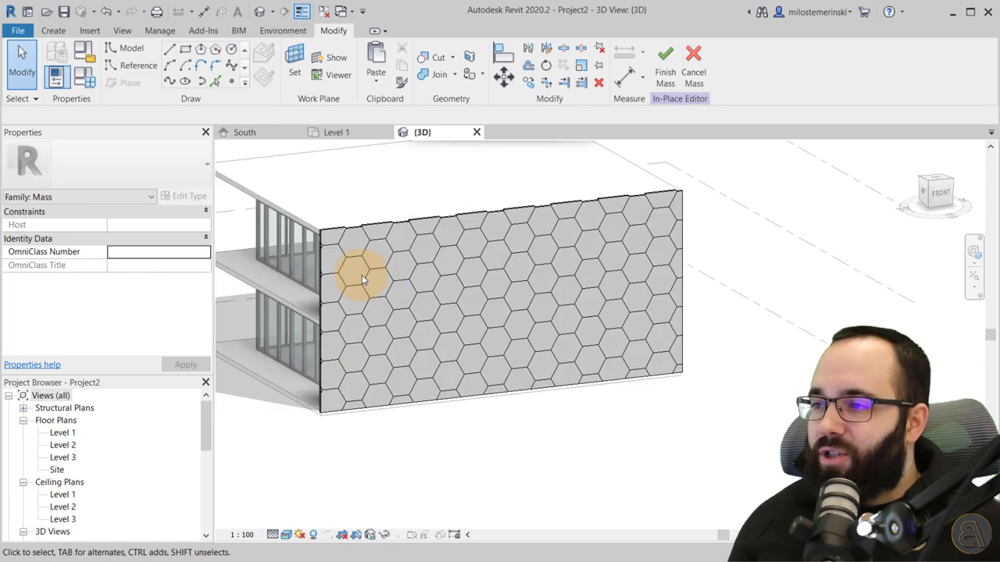
{"action": "key", "text": "Tab"}
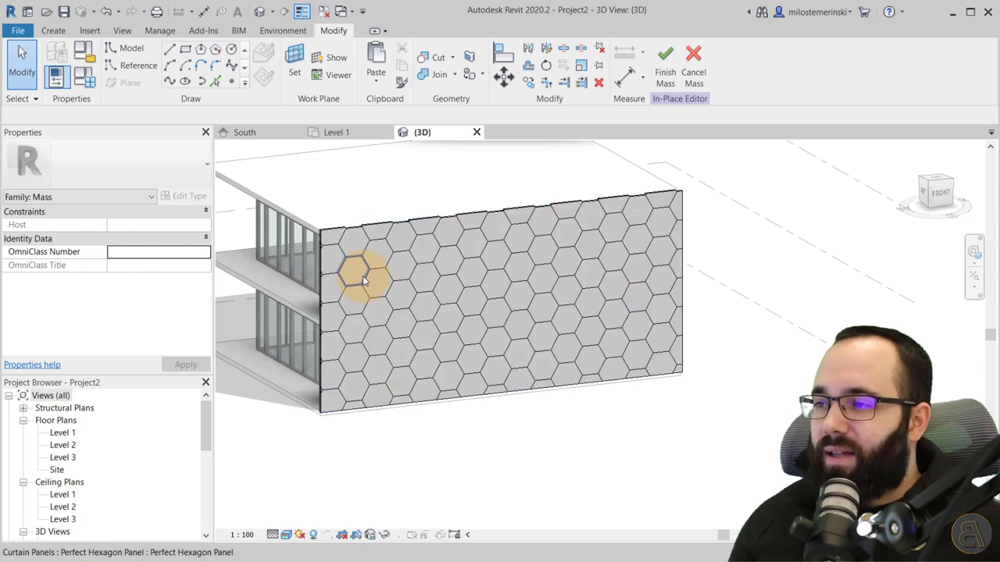
{"action": "left_click", "coordinate": [364, 281]}
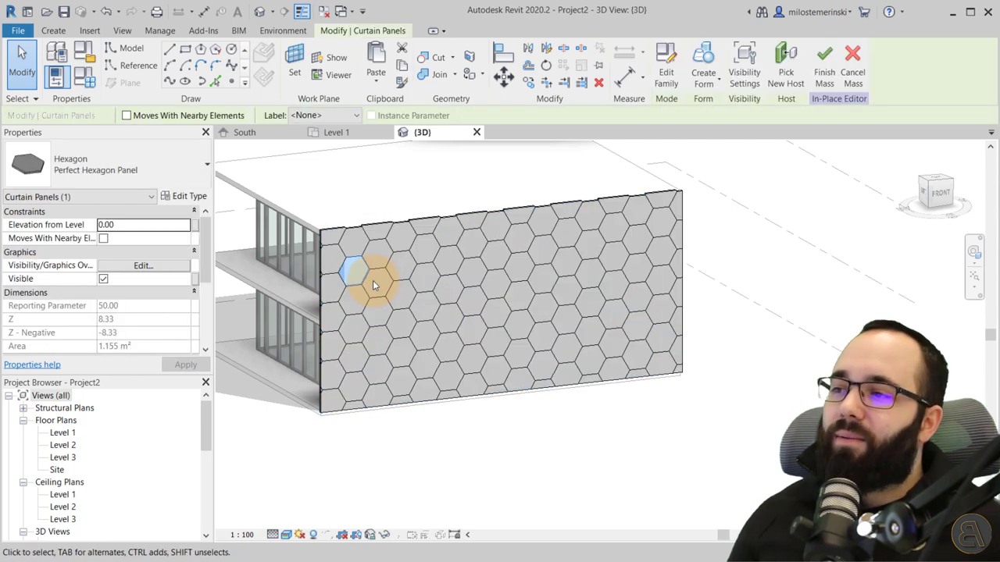
{"action": "left_click", "coordinate": [352, 198]}
{"action": "left_click", "coordinate": [352, 261]}
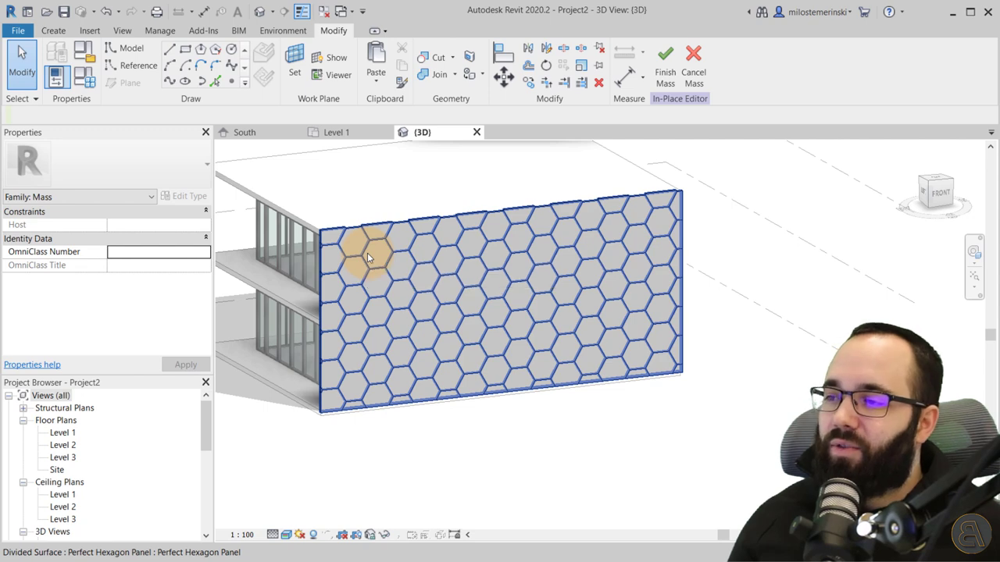
{"action": "left_click", "coordinate": [402, 517]}
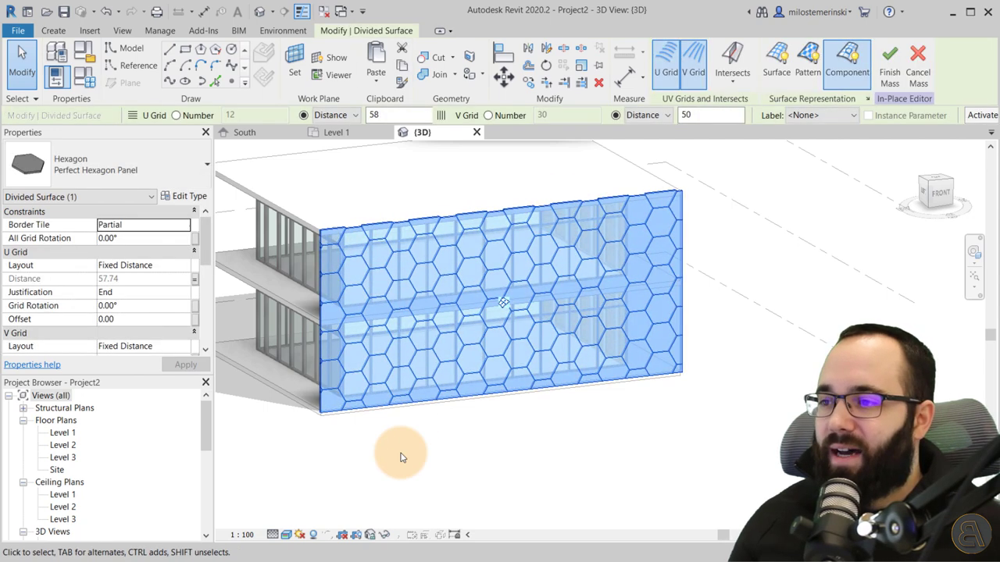
{"action": "key", "text": "Tab"}
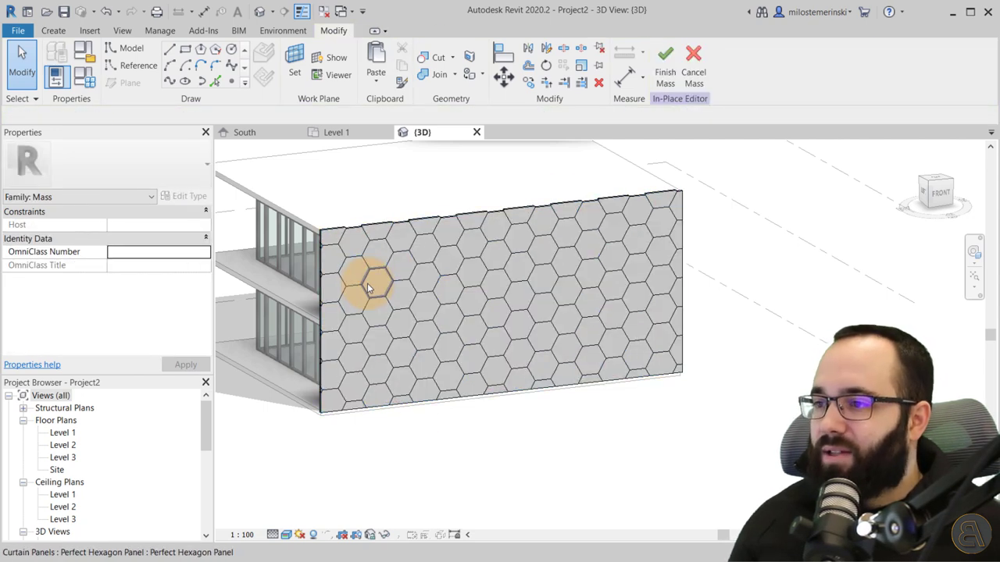
{"action": "left_click", "coordinate": [368, 282]}
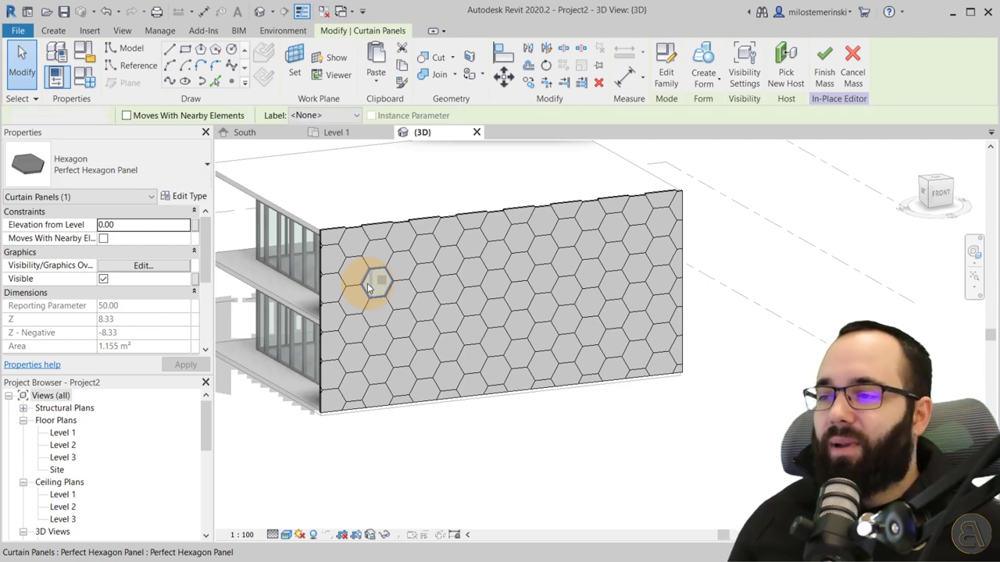
{"action": "key", "text": "Escape"}
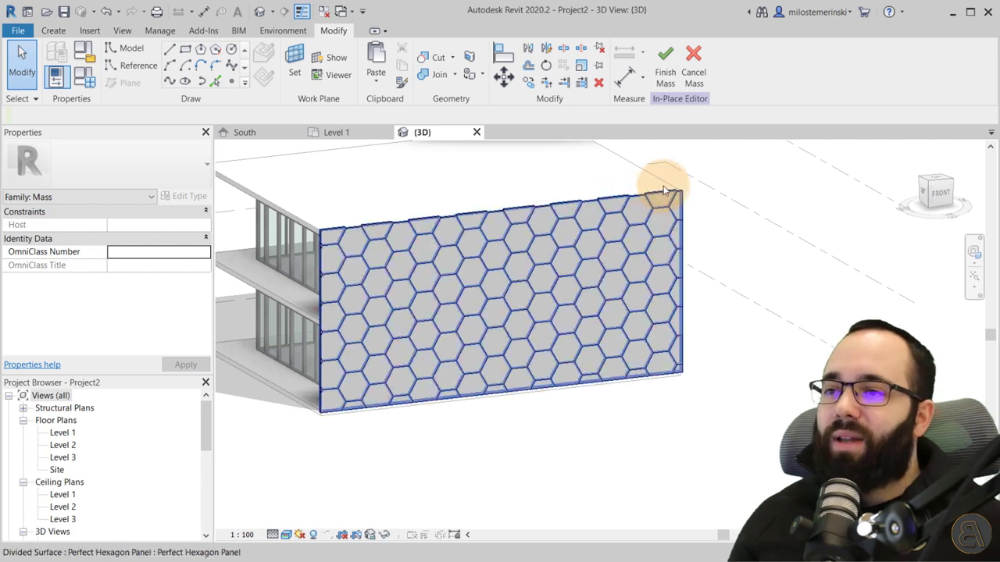
- Select all Perfect Hexagon Panel instances in the entire project and temporarily isolate them in the 3D view
{"action": "left_click", "coordinate": [381, 286]}
{"action": "right_click", "coordinate": [378, 291]}
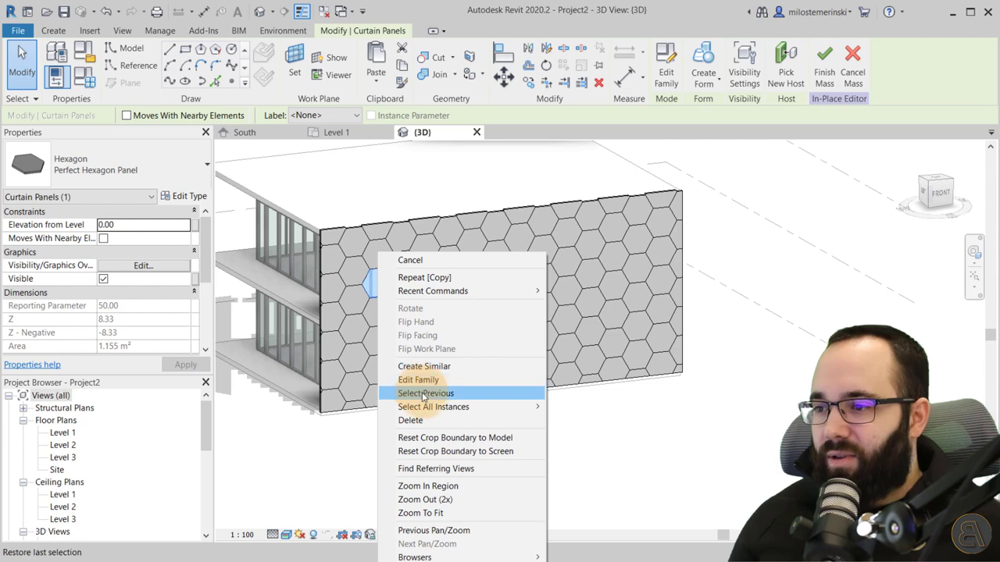
{"action": "mouse_move", "coordinate": [422, 409]}
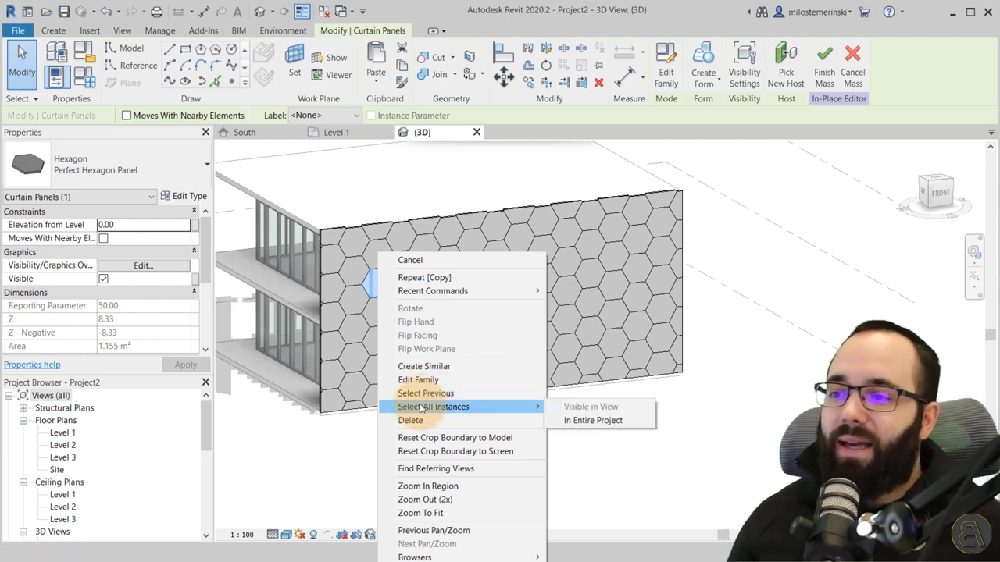
{"action": "left_click", "coordinate": [610, 424]}
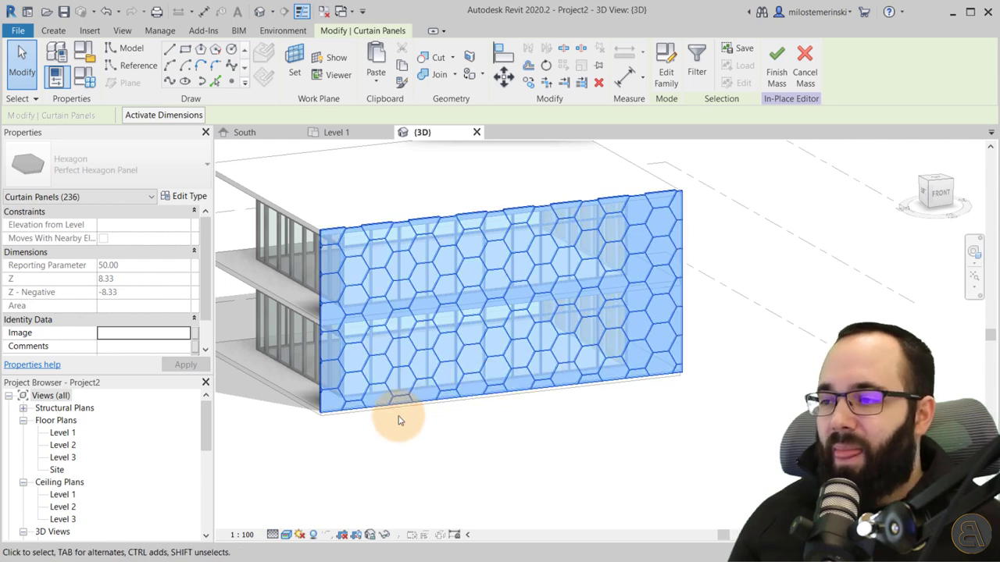
{"action": "left_click", "coordinate": [383, 528]}
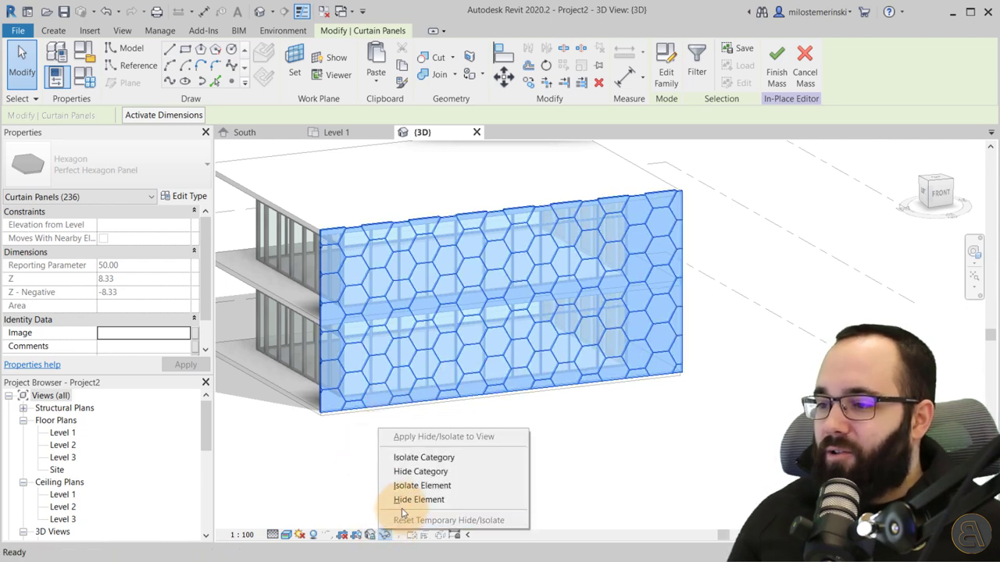
{"action": "left_click", "coordinate": [408, 486]}
{"action": "key", "text": "Escape"}
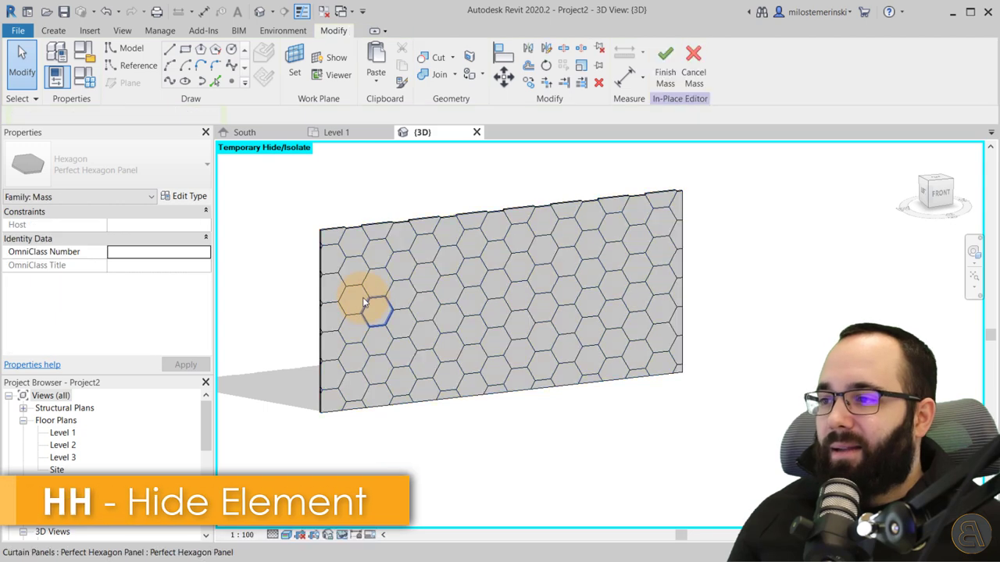
{"action": "left_click", "coordinate": [373, 287]}
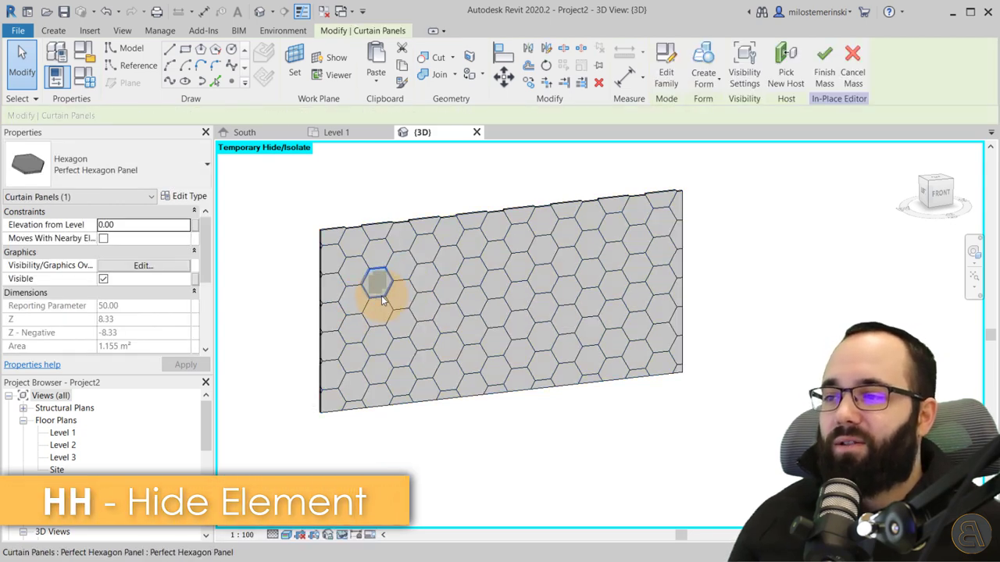
{"action": "key", "text": "Escape"}
- Delete an irregular band of hexagon panels across the facade's upper half, keeping scattered clusters near the top, plus the leftover sliver at its left edge
{"action": "left_click", "coordinate": [398, 326]}
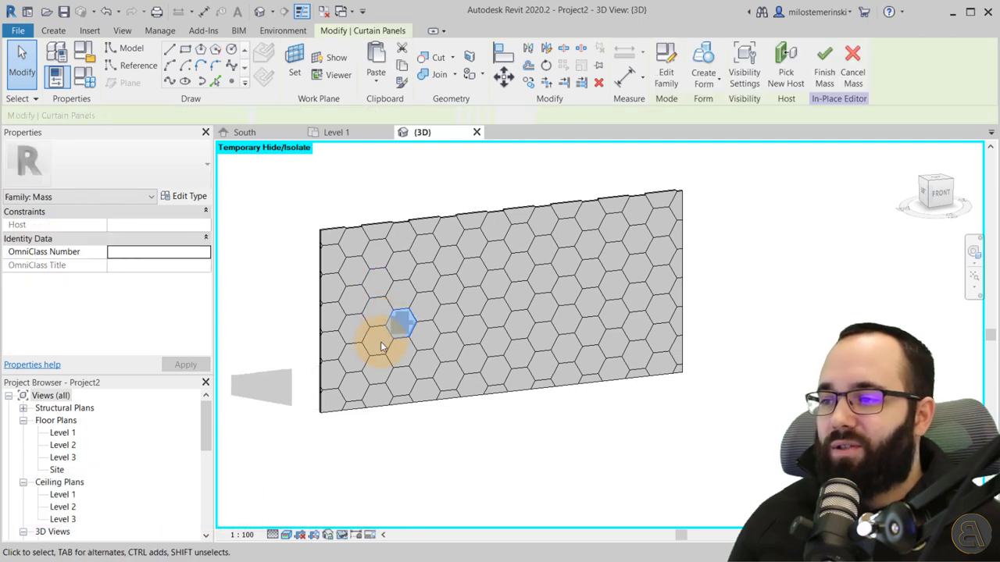
{"action": "left_click", "coordinate": [375, 326], "text": "ctrl"}
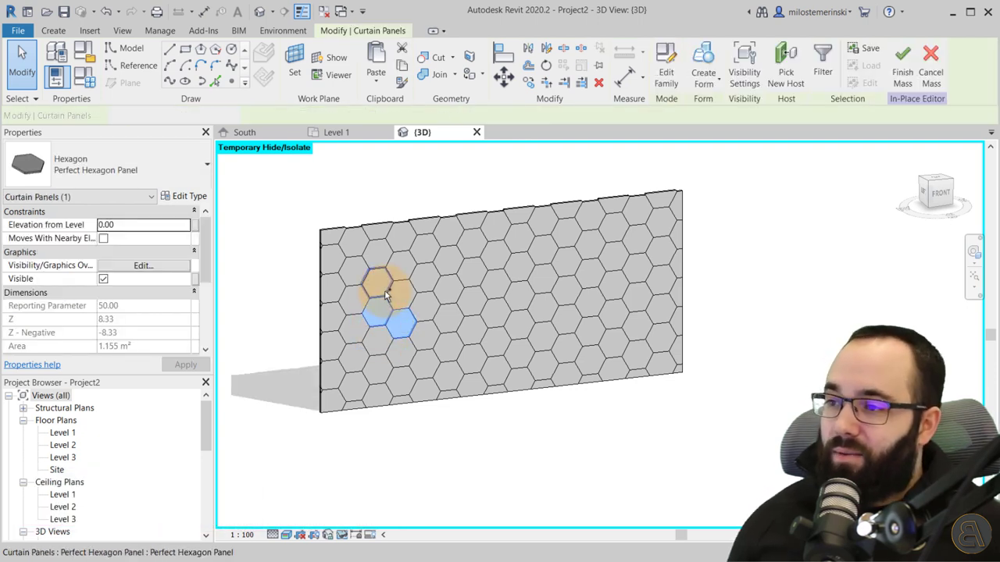
{"action": "left_click", "coordinate": [402, 265], "text": "ctrl"}
{"action": "left_click", "coordinate": [368, 268], "text": "ctrl"}
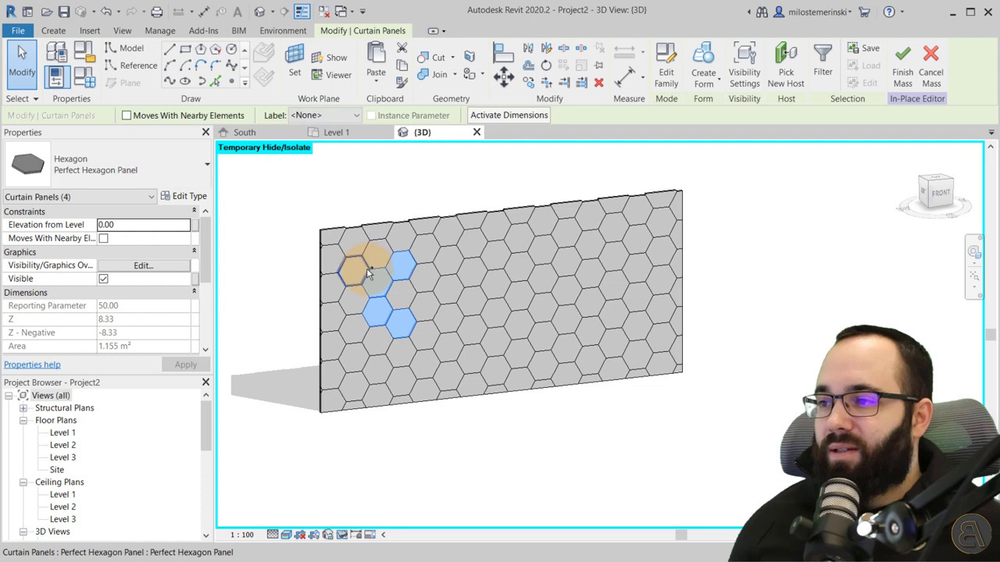
{"action": "left_click", "coordinate": [353, 269], "text": "ctrl"}
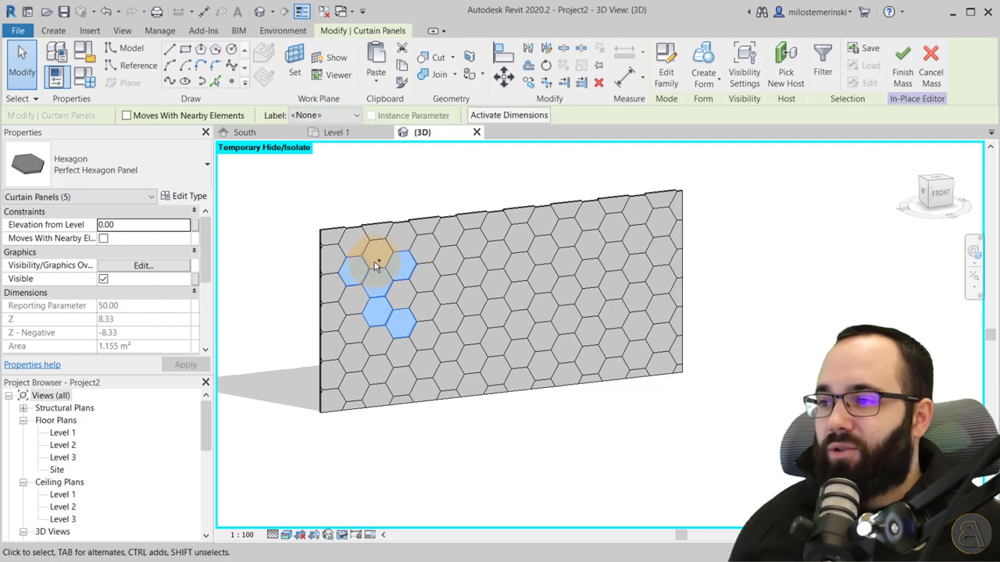
{"action": "left_click", "coordinate": [412, 289], "text": "ctrl"}
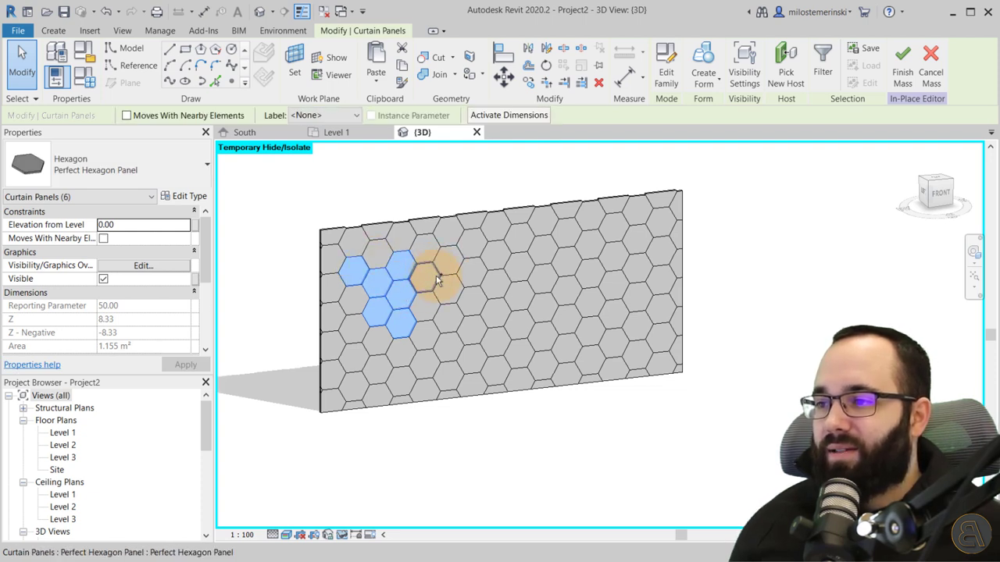
{"action": "left_click", "coordinate": [437, 280], "text": "ctrl"}
{"action": "left_click", "coordinate": [434, 249], "text": "ctrl"}
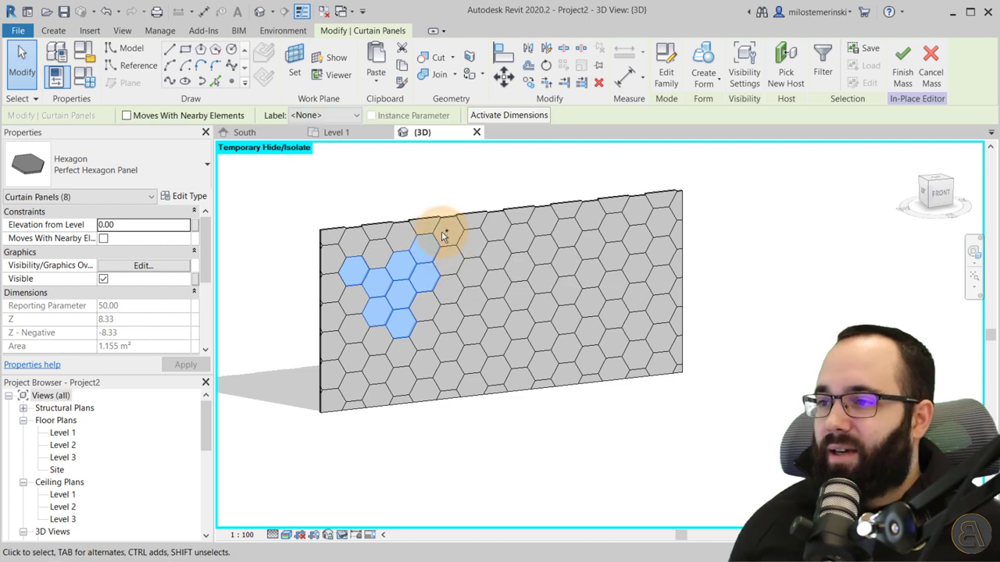
{"action": "left_click", "coordinate": [450, 247], "text": "ctrl"}
{"action": "left_click", "coordinate": [419, 221], "text": "ctrl"}
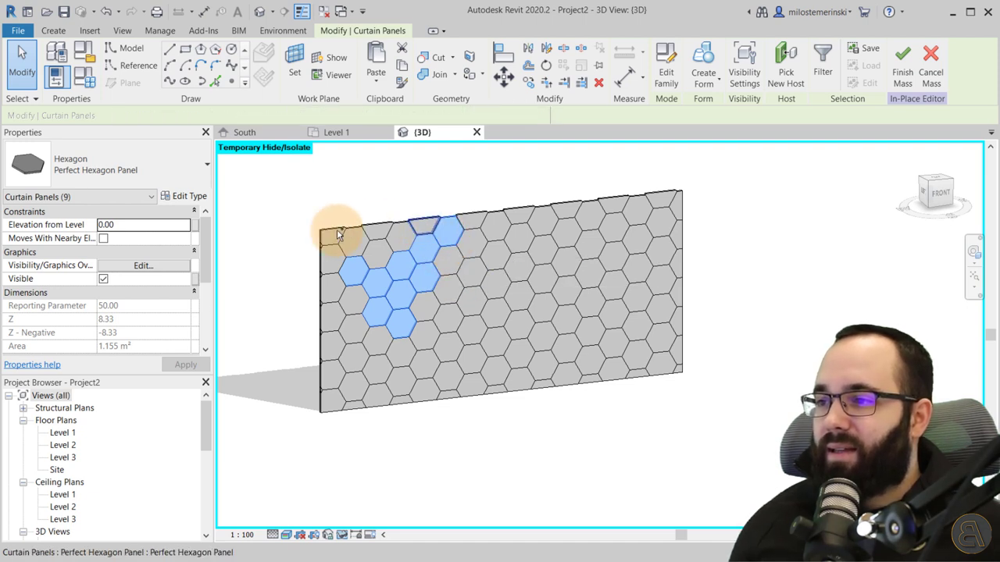
{"action": "left_click", "coordinate": [349, 229], "text": "ctrl"}
{"action": "left_click", "coordinate": [328, 250], "text": "ctrl"}
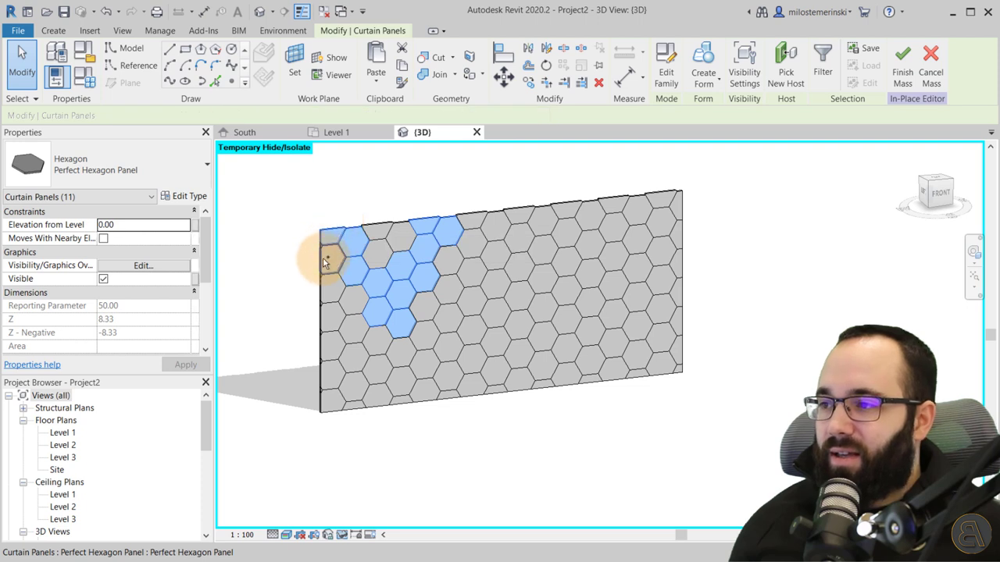
{"action": "left_click", "coordinate": [331, 274], "text": "ctrl"}
{"action": "left_click", "coordinate": [440, 299], "text": "ctrl"}
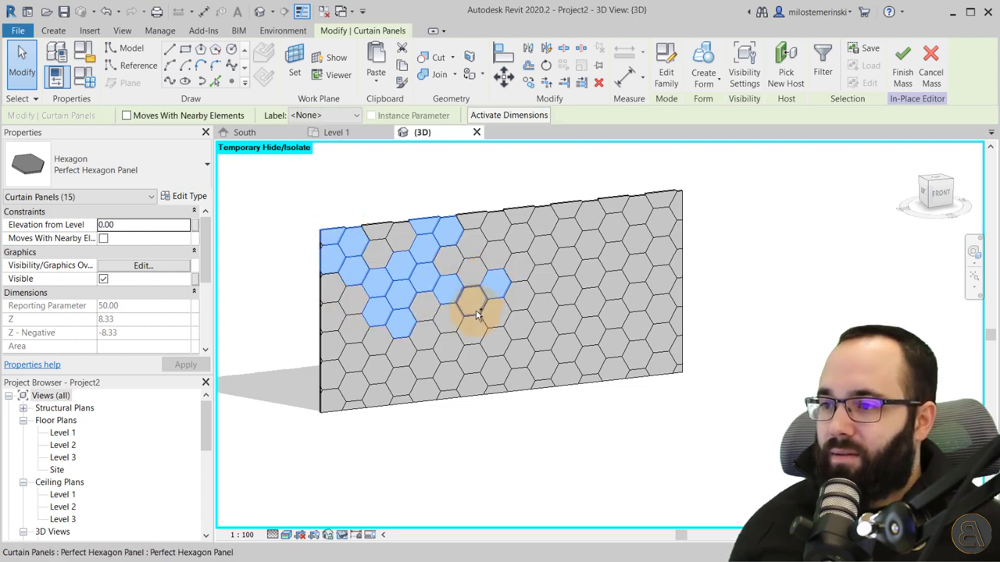
{"action": "left_click", "coordinate": [474, 311], "text": "ctrl"}
{"action": "left_click", "coordinate": [514, 259], "text": "ctrl"}
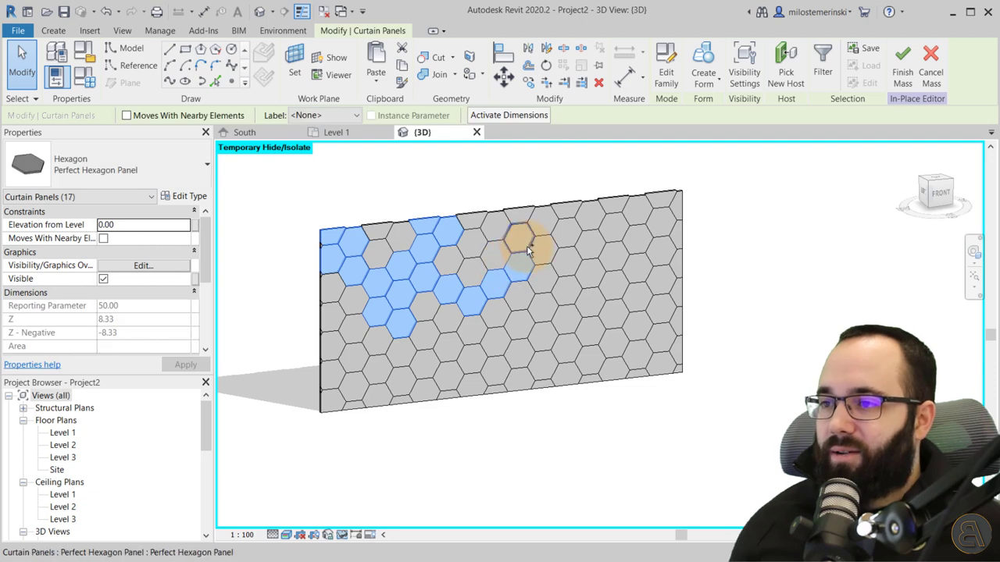
{"action": "left_click", "coordinate": [528, 250], "text": "ctrl"}
{"action": "left_click", "coordinate": [567, 283], "text": "ctrl"}
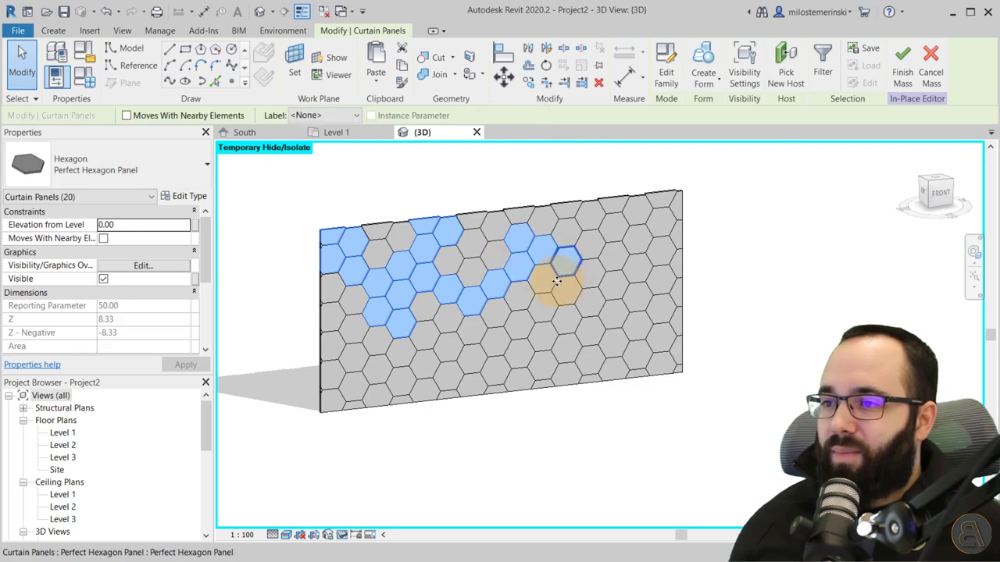
{"action": "left_click", "coordinate": [553, 287], "text": "ctrl"}
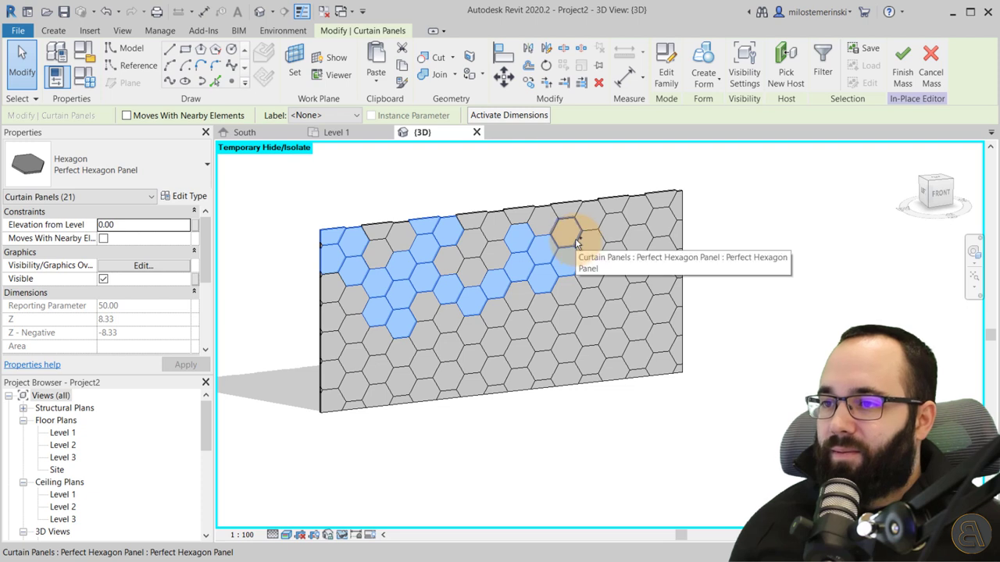
{"action": "left_click", "coordinate": [574, 233], "text": "ctrl"}
{"action": "left_click", "coordinate": [575, 207], "text": "ctrl"}
{"action": "left_click", "coordinate": [598, 204], "text": "ctrl"}
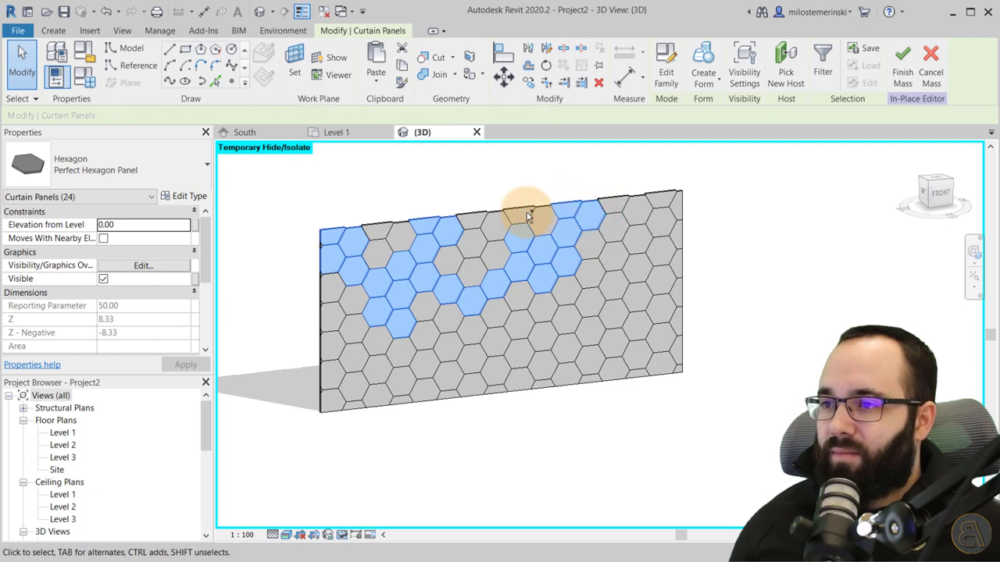
{"action": "left_click", "coordinate": [500, 216], "text": "ctrl"}
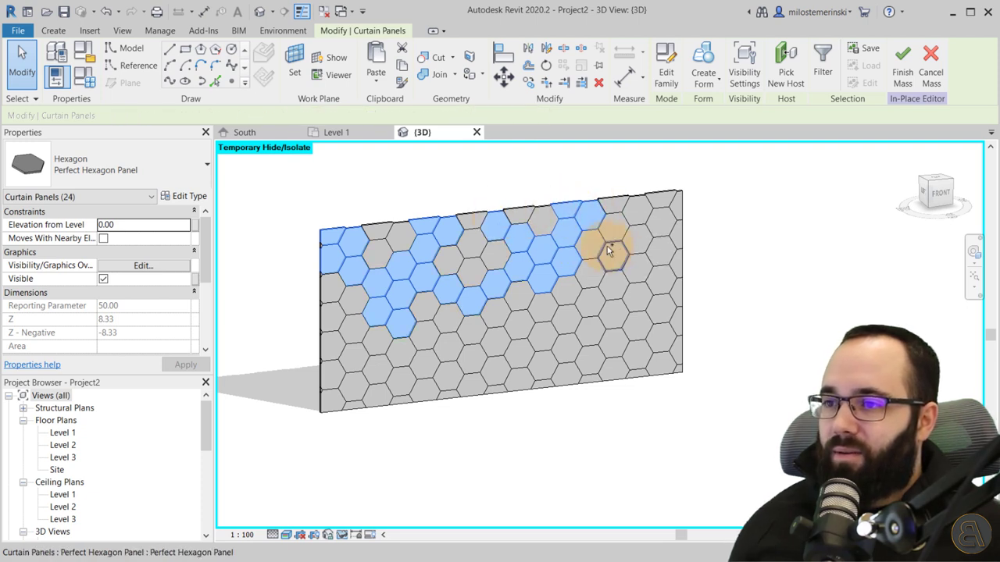
{"action": "left_click", "coordinate": [597, 244], "text": "ctrl"}
{"action": "left_click", "coordinate": [603, 281], "text": "ctrl"}
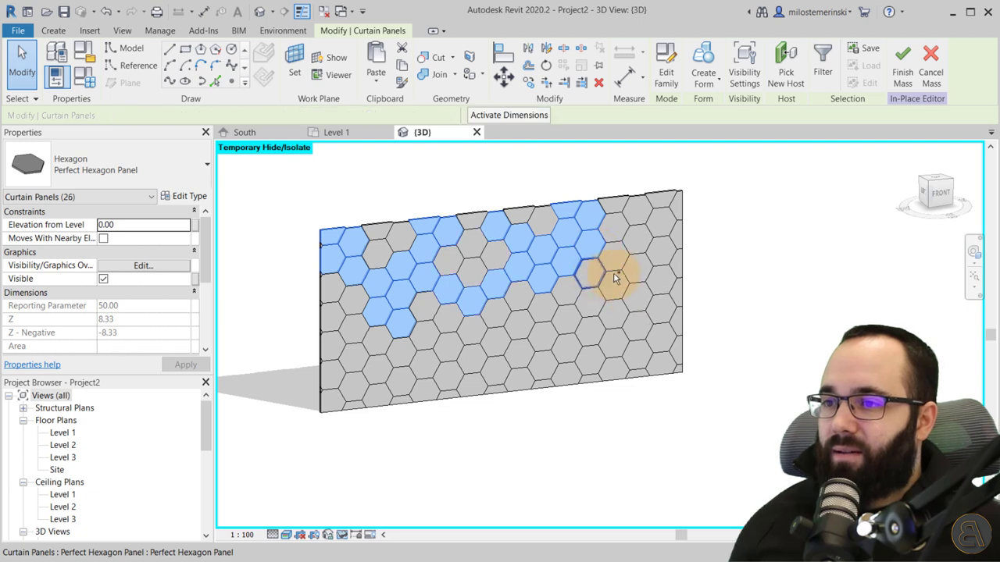
{"action": "left_click", "coordinate": [651, 258], "text": "ctrl"}
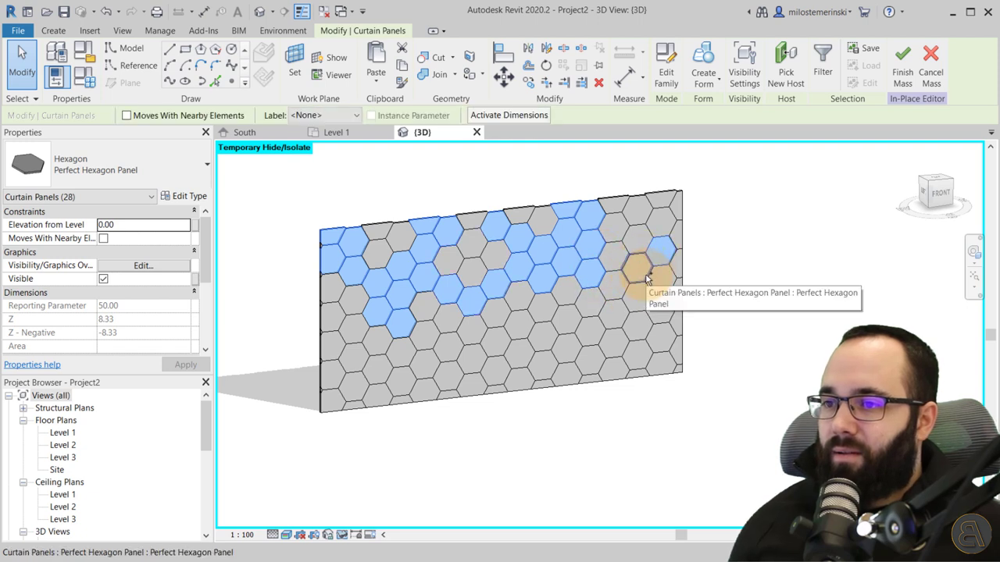
{"action": "left_click", "coordinate": [654, 222], "text": "ctrl"}
{"action": "left_click", "coordinate": [678, 224], "text": "ctrl"}
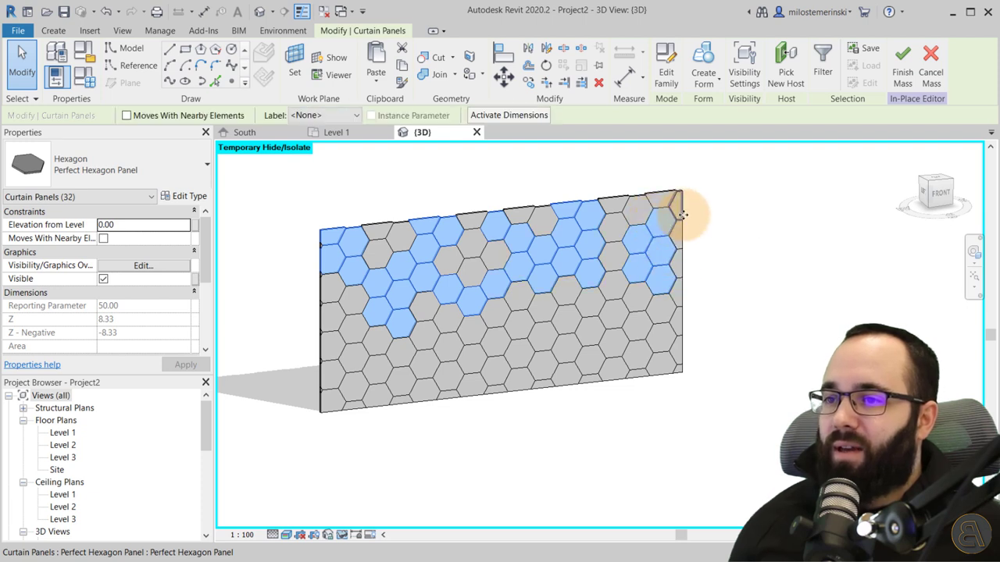
{"action": "left_click", "coordinate": [678, 264], "text": "ctrl"}
{"action": "left_click", "coordinate": [647, 197], "text": "ctrl"}
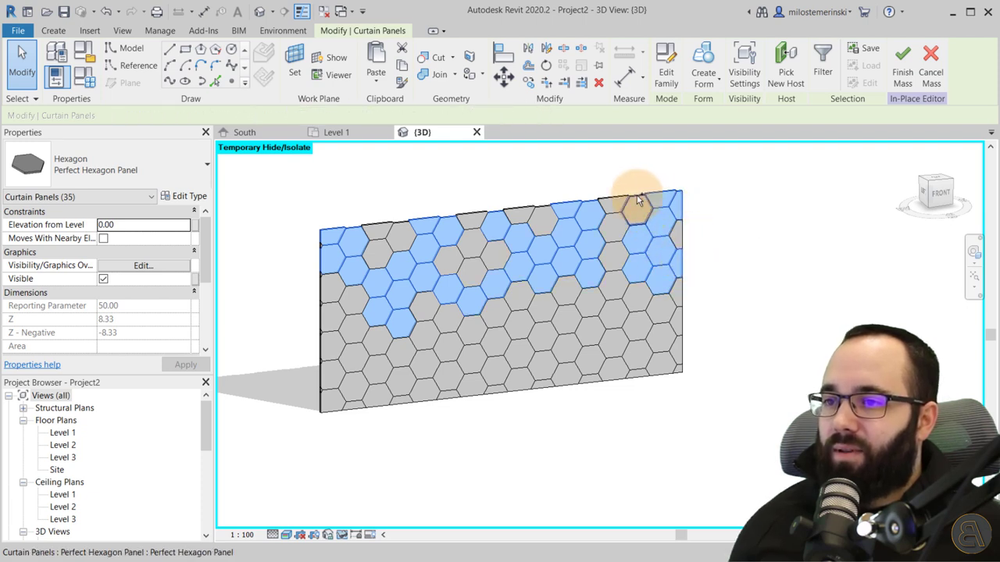
{"action": "left_click", "coordinate": [685, 246], "text": "ctrl"}
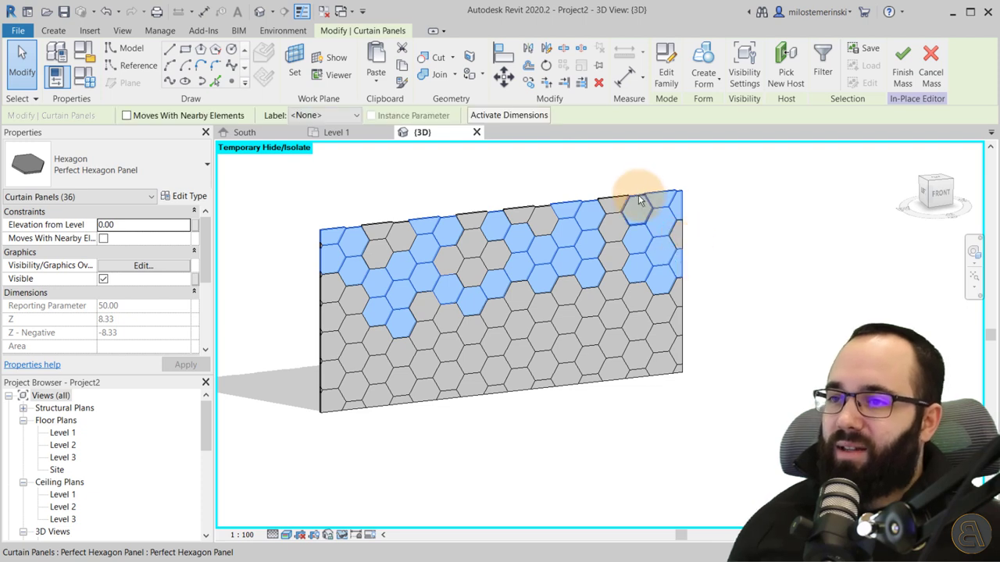
{"action": "left_click", "coordinate": [638, 199], "text": "shift"}
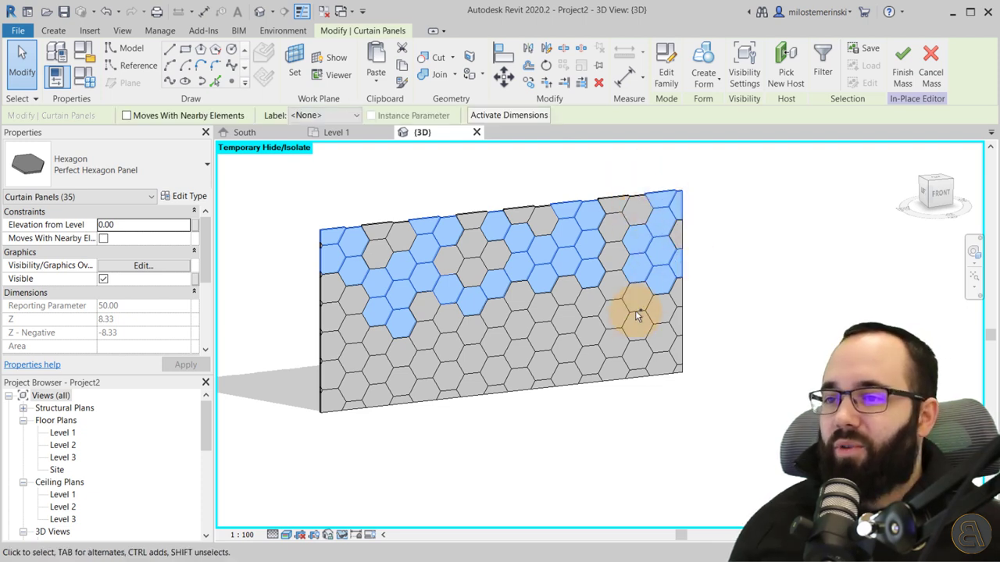
{"action": "key", "text": "Delete"}
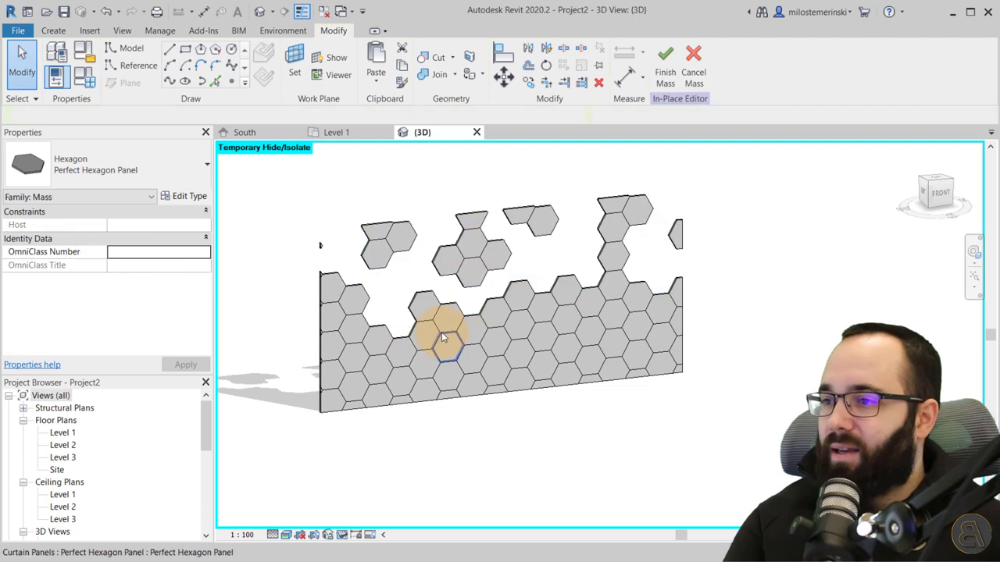
{"action": "left_click", "coordinate": [319, 248]}
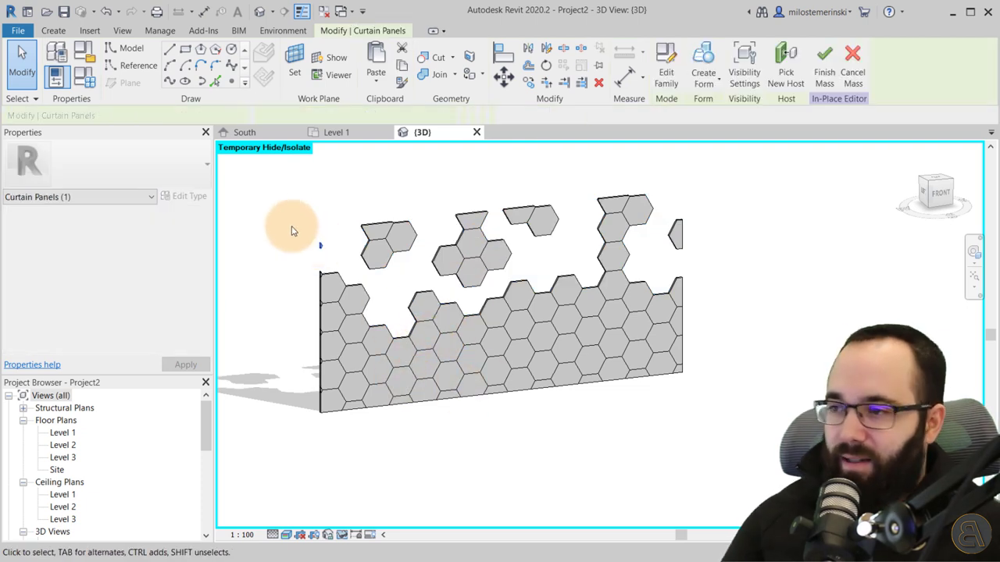
{"action": "left_click", "coordinate": [406, 397]}
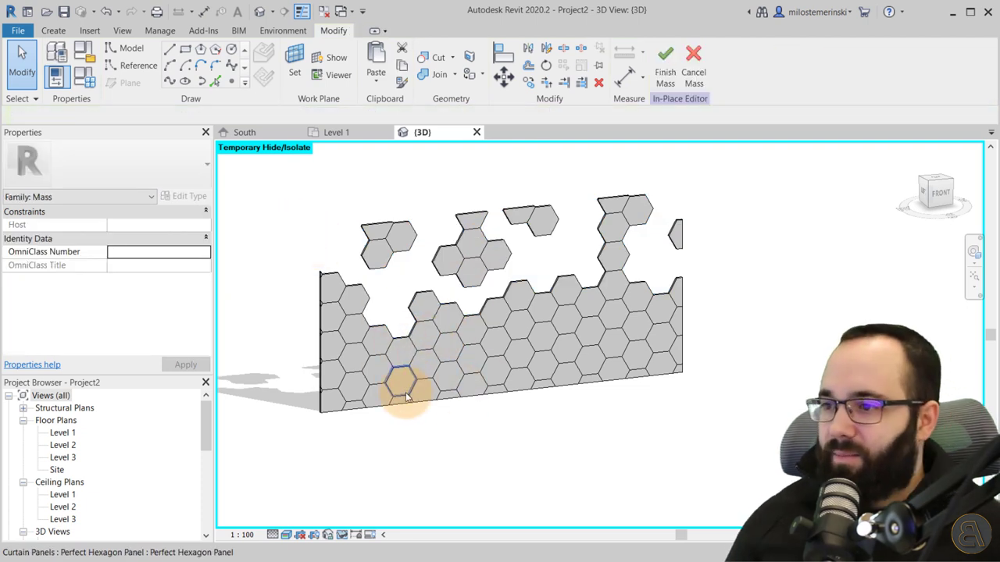
- Delete irregular hexagon panel clusters across the facade's lower half, near the left edge, middle and right, plus the panel separating the middle cluster from the upper opening
{"action": "left_click", "coordinate": [483, 380]}
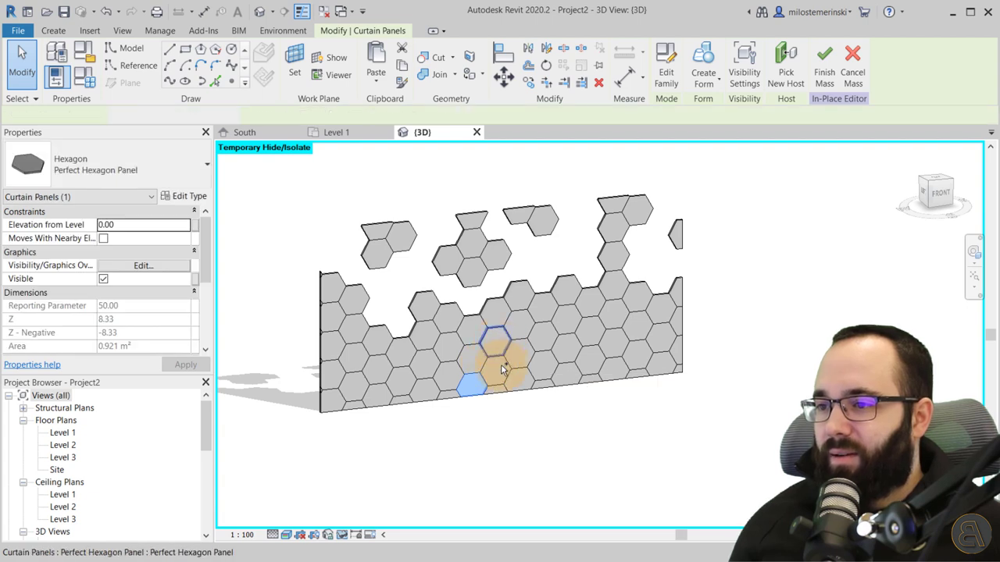
{"action": "left_click", "coordinate": [503, 370], "text": "ctrl"}
{"action": "left_click", "coordinate": [496, 344], "text": "ctrl"}
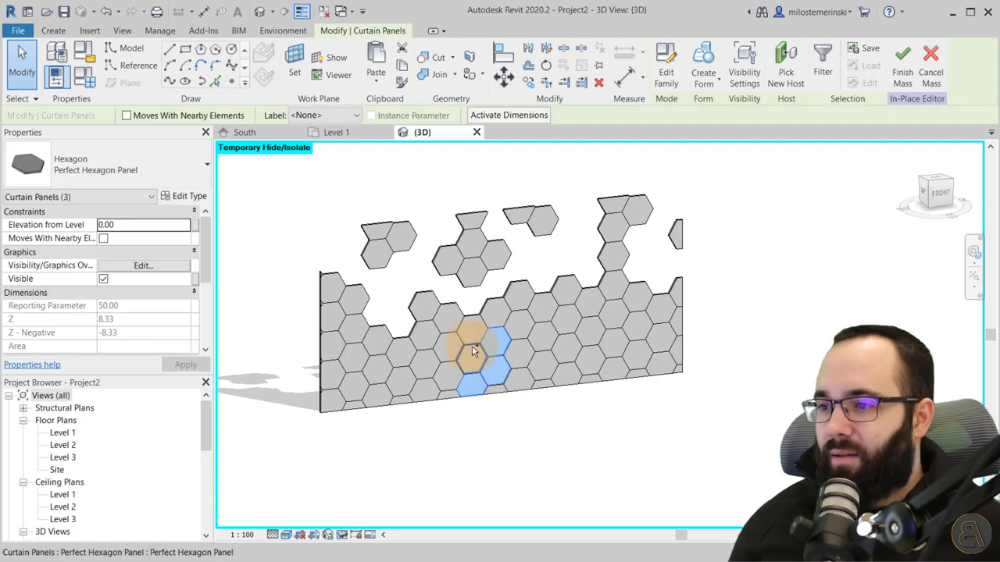
{"action": "left_click", "coordinate": [472, 352], "text": "ctrl"}
{"action": "left_click", "coordinate": [518, 382], "text": "ctrl"}
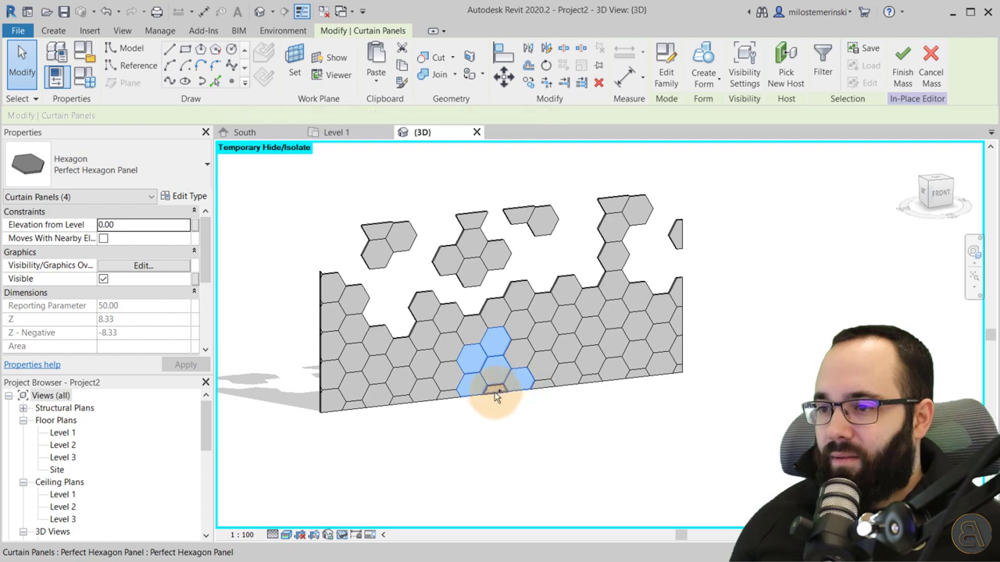
{"action": "left_click", "coordinate": [520, 357], "text": "ctrl"}
{"action": "left_click", "coordinate": [544, 331], "text": "ctrl"}
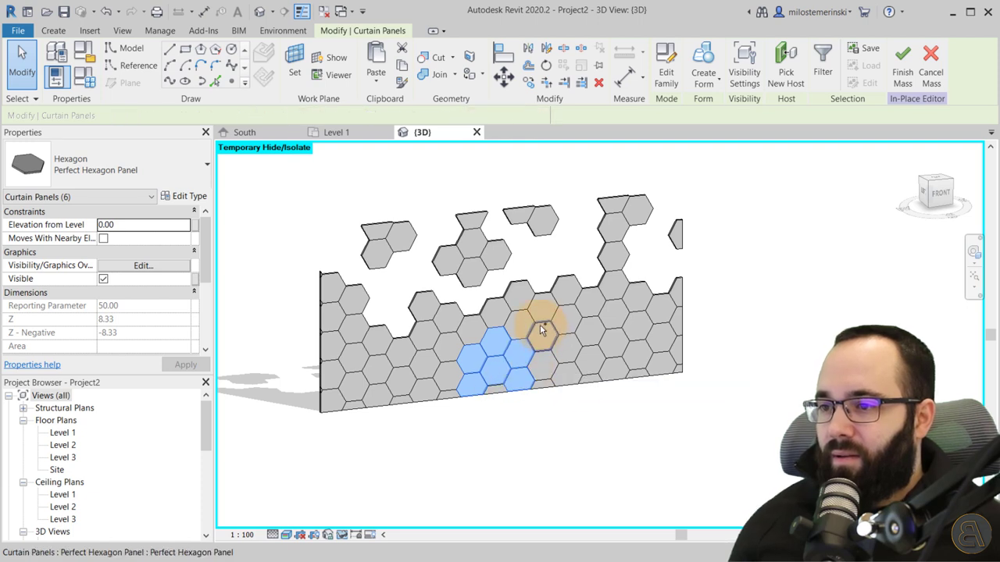
{"action": "left_click", "coordinate": [616, 365], "text": "ctrl"}
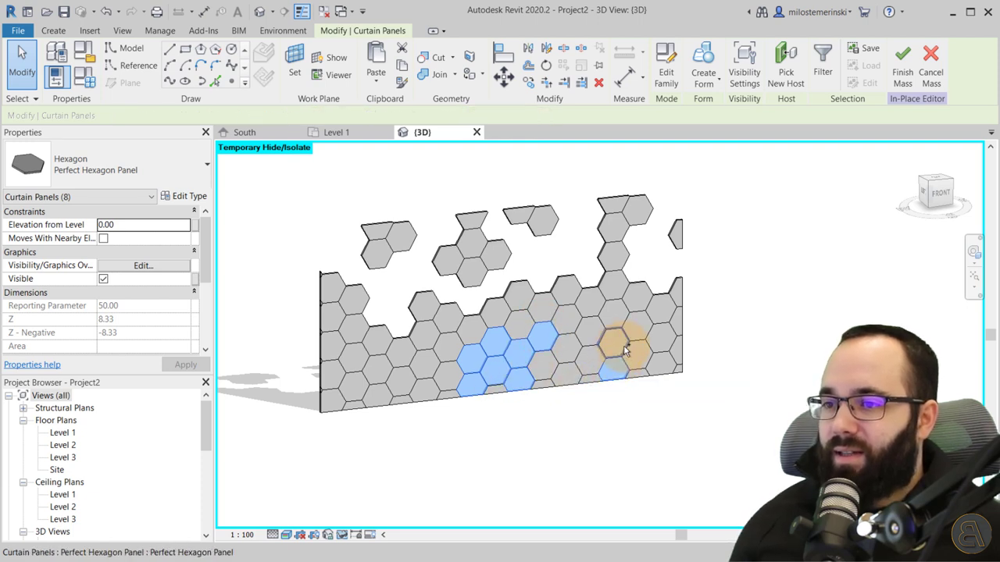
{"action": "left_click", "coordinate": [642, 320], "text": "ctrl"}
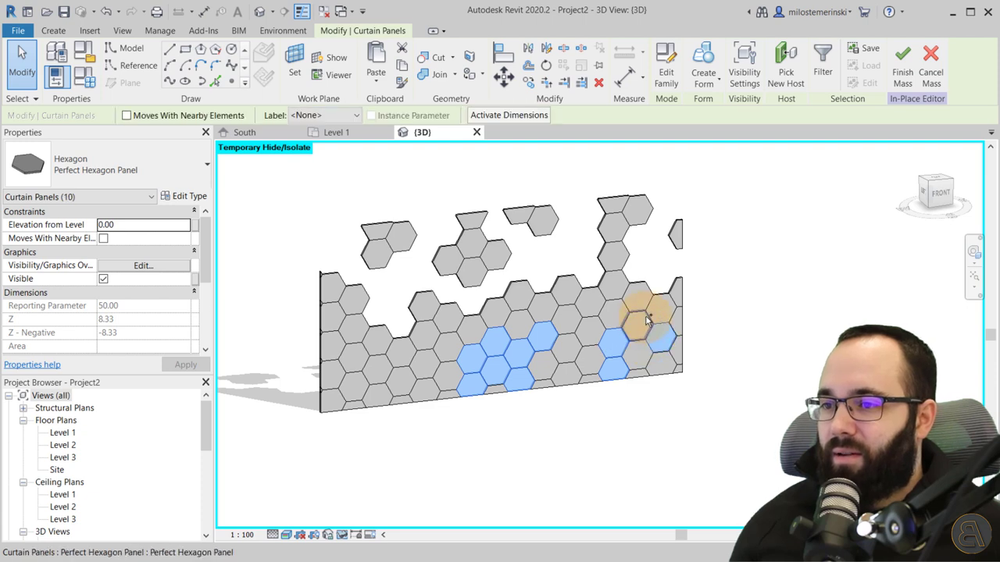
{"action": "left_click", "coordinate": [648, 358], "text": "ctrl"}
{"action": "left_click", "coordinate": [390, 379], "text": "ctrl"}
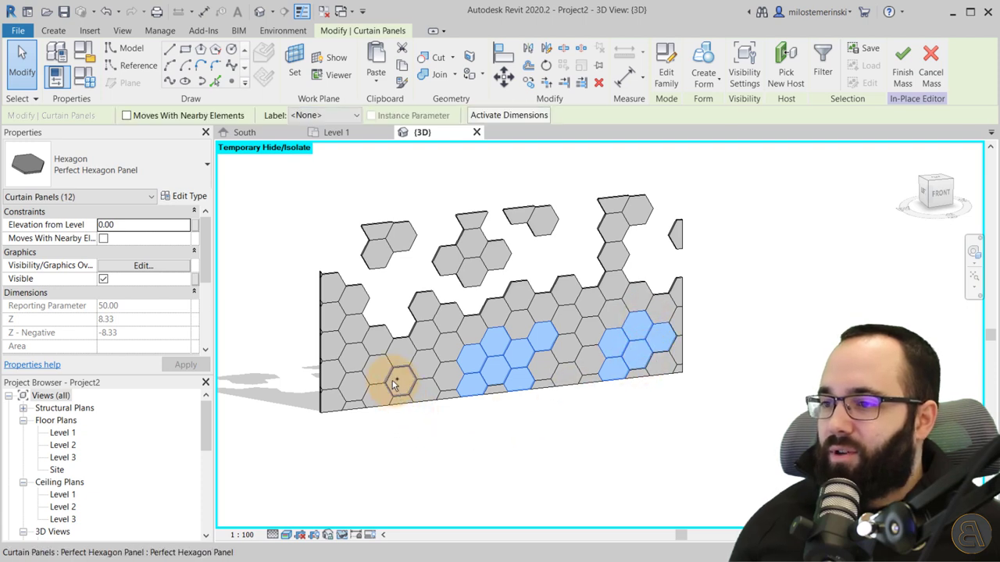
{"action": "left_click", "coordinate": [371, 380], "text": "ctrl"}
{"action": "left_click", "coordinate": [356, 389], "text": "ctrl"}
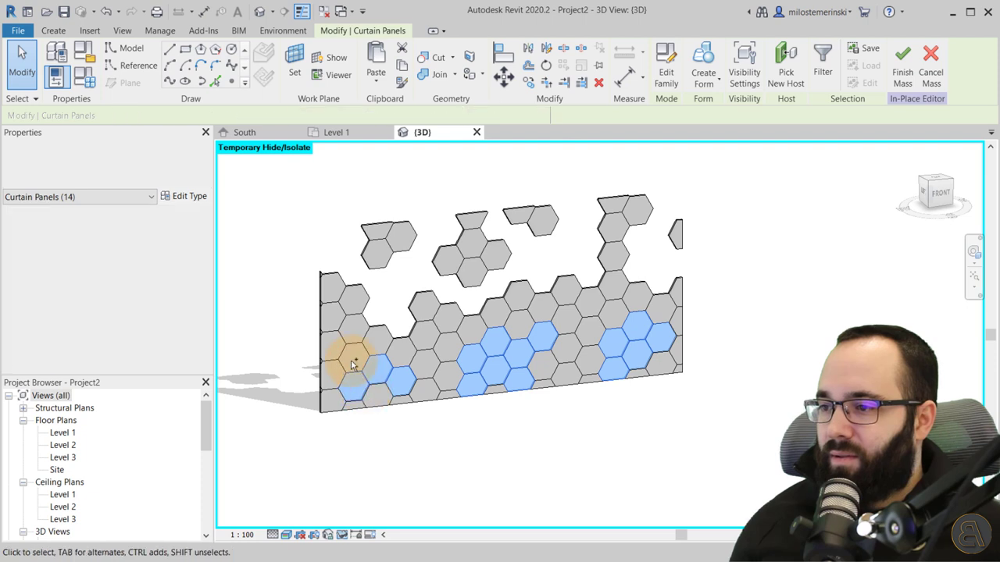
{"action": "left_click", "coordinate": [344, 362], "text": "ctrl"}
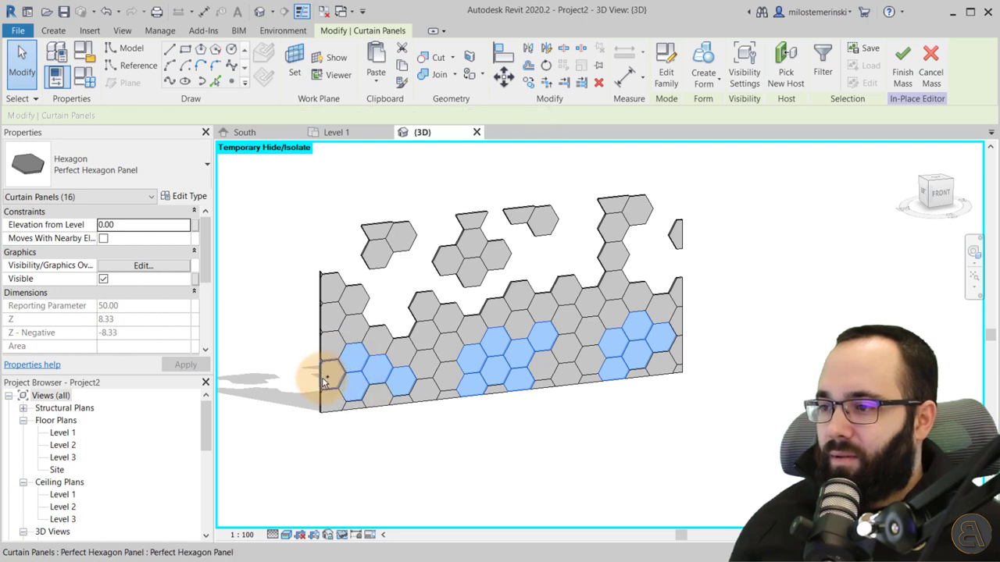
{"action": "left_click", "coordinate": [322, 377], "text": "ctrl"}
{"action": "left_click", "coordinate": [320, 337], "text": "ctrl"}
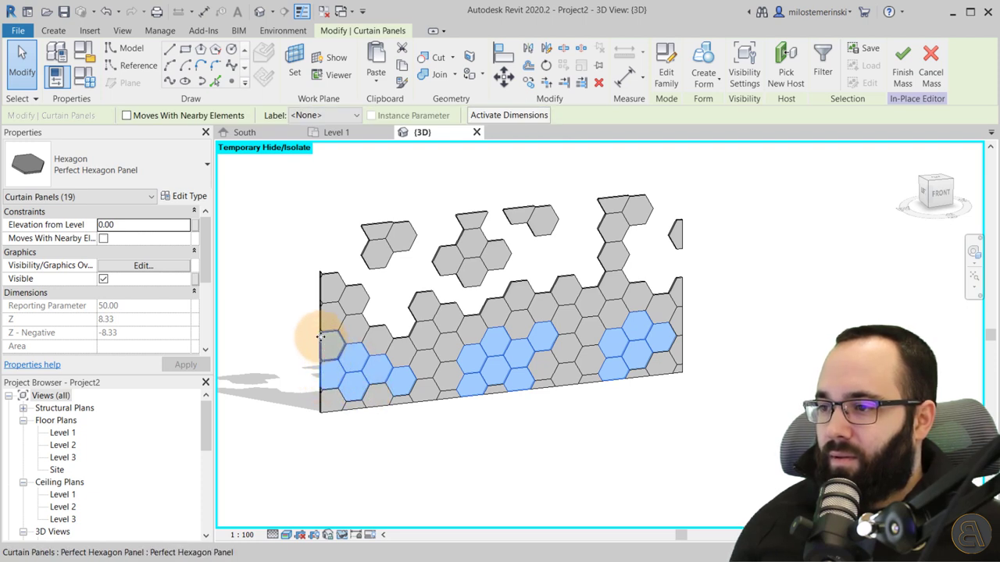
{"action": "scroll", "coordinate": [320, 337], "scroll_direction": "up", "scroll_amount": 5}
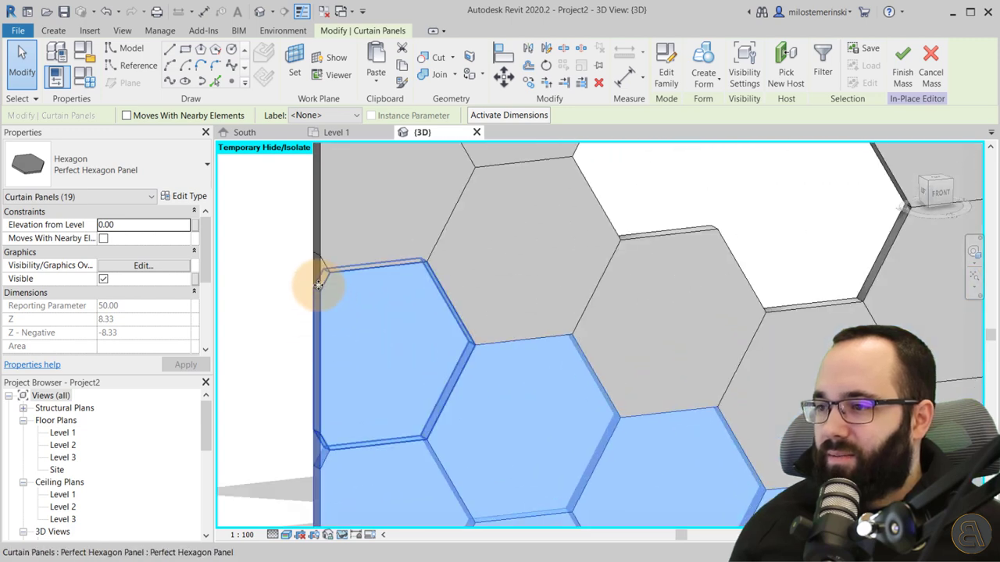
{"action": "scroll", "coordinate": [323, 280], "scroll_direction": "down", "scroll_amount": 6}
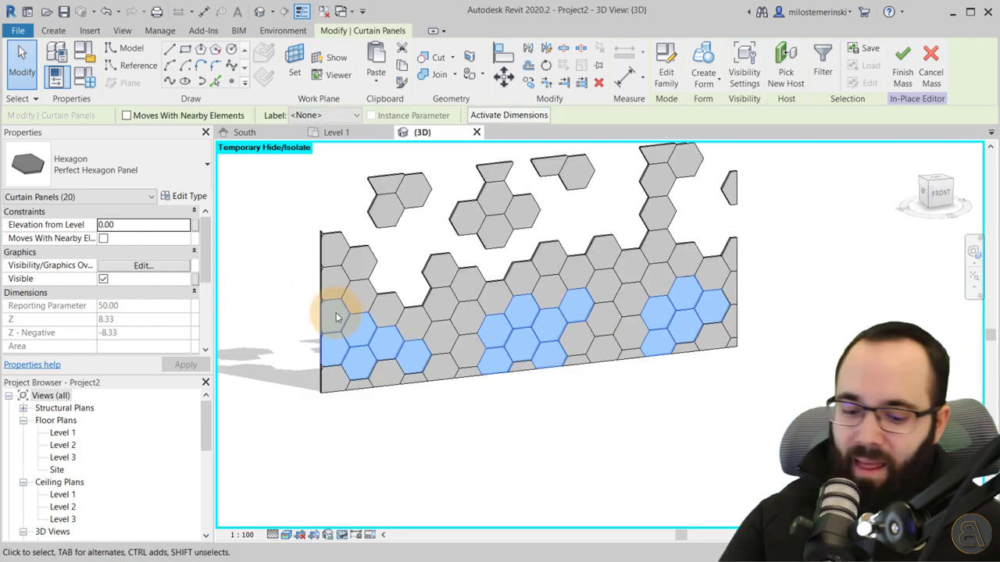
{"action": "left_click", "coordinate": [448, 349], "text": "ctrl"}
{"action": "key", "text": "Delete"}
{"action": "left_click", "coordinate": [517, 297]}
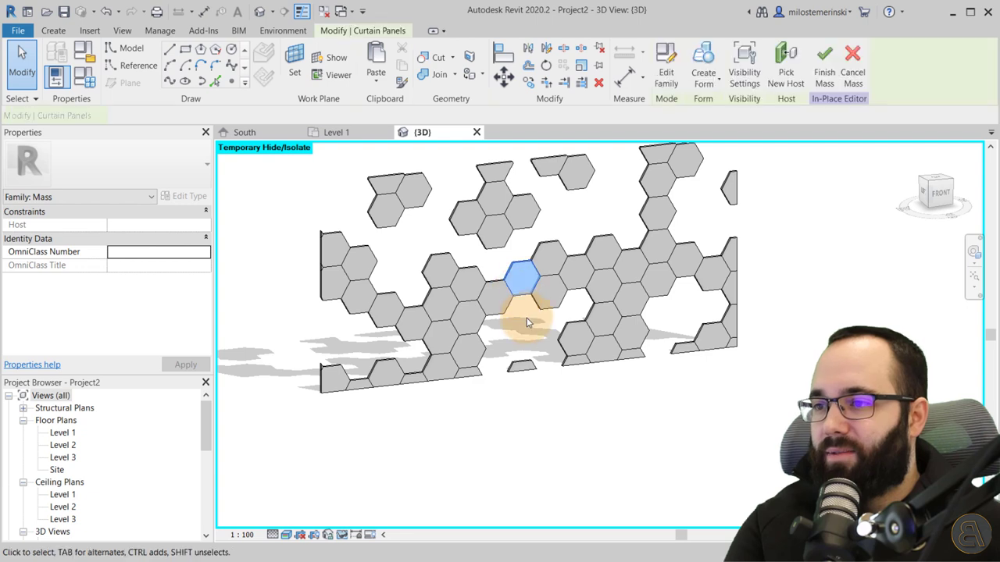
{"action": "key", "text": "Delete"}
{"action": "middle_click_drag", "start_coordinate": [521, 301], "coordinate": [499, 324]}
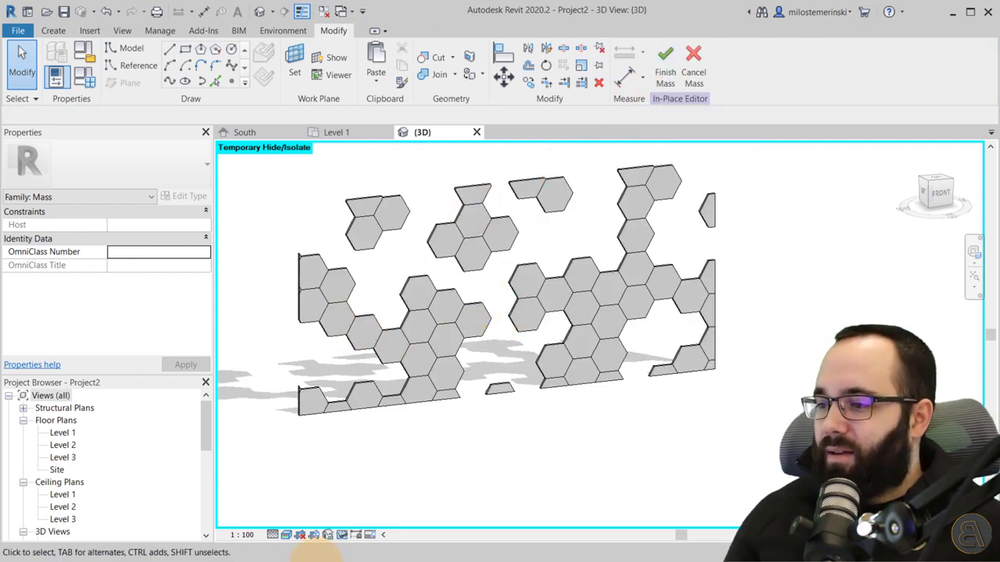
- Reset the temporary isolation to show the whole building and finish the in-place edit of the panel facade mass
{"action": "left_click", "coordinate": [343, 535]}
{"action": "left_click", "coordinate": [367, 520]}
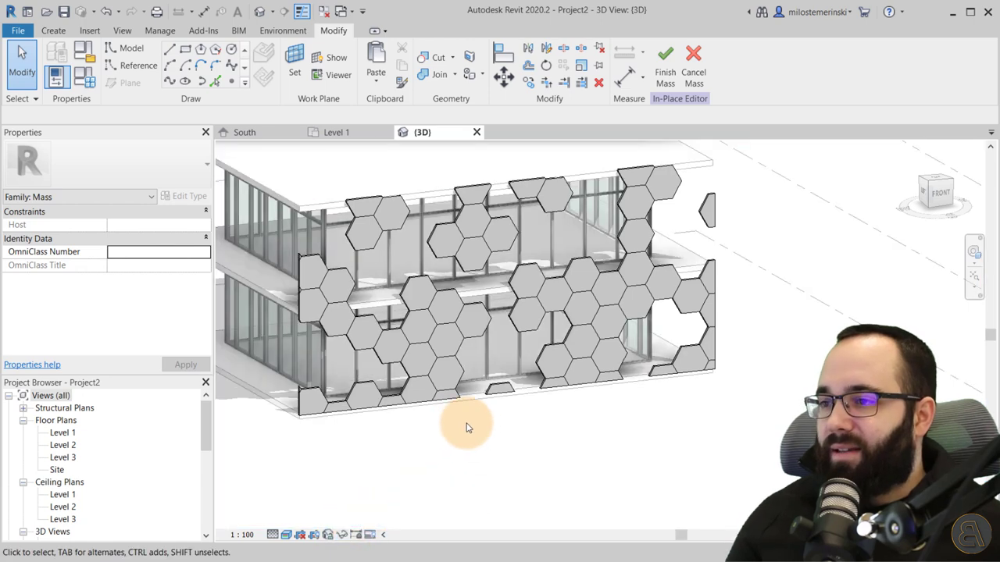
{"action": "middle_click_drag", "start_coordinate": [647, 451], "coordinate": [619, 450], "text": "shift"}
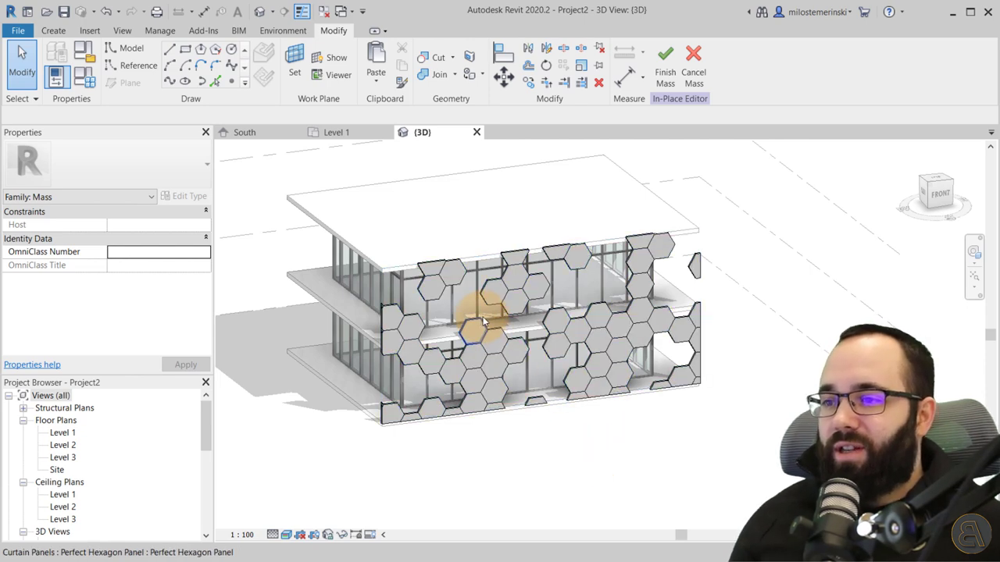
{"action": "scroll", "coordinate": [475, 319], "scroll_direction": "up", "scroll_amount": 3}
{"action": "left_click", "coordinate": [666, 86]}
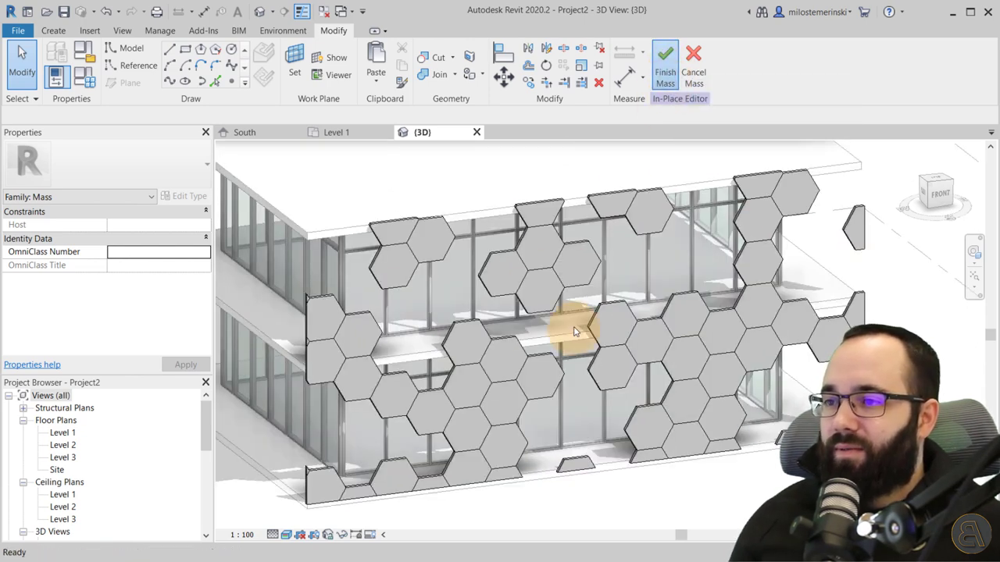
{"action": "middle_click_drag", "start_coordinate": [568, 335], "coordinate": [585, 446], "text": "shift"}
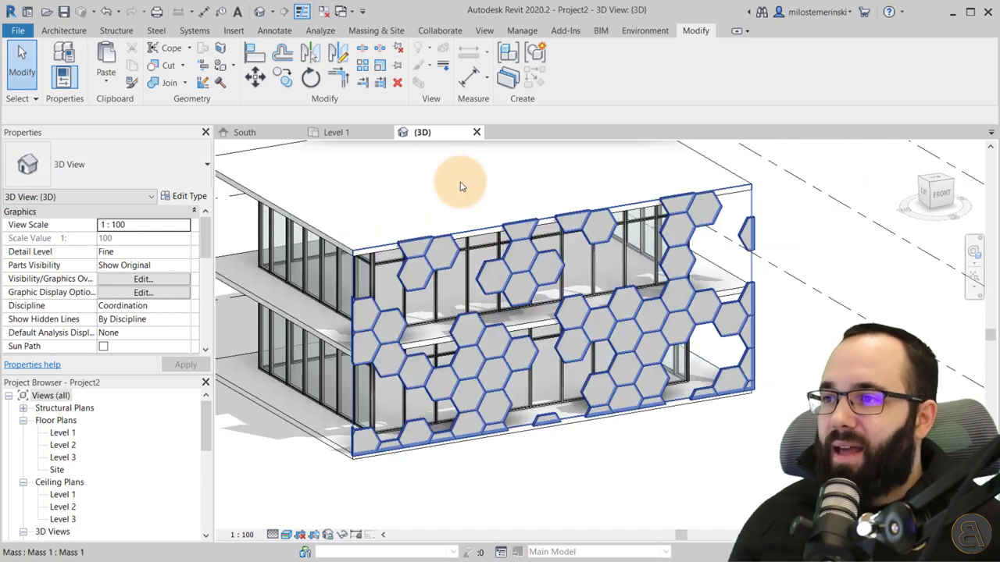
- Close the current 3D view and reopen the default 3D view of the building
{"action": "left_click", "coordinate": [460, 185]}
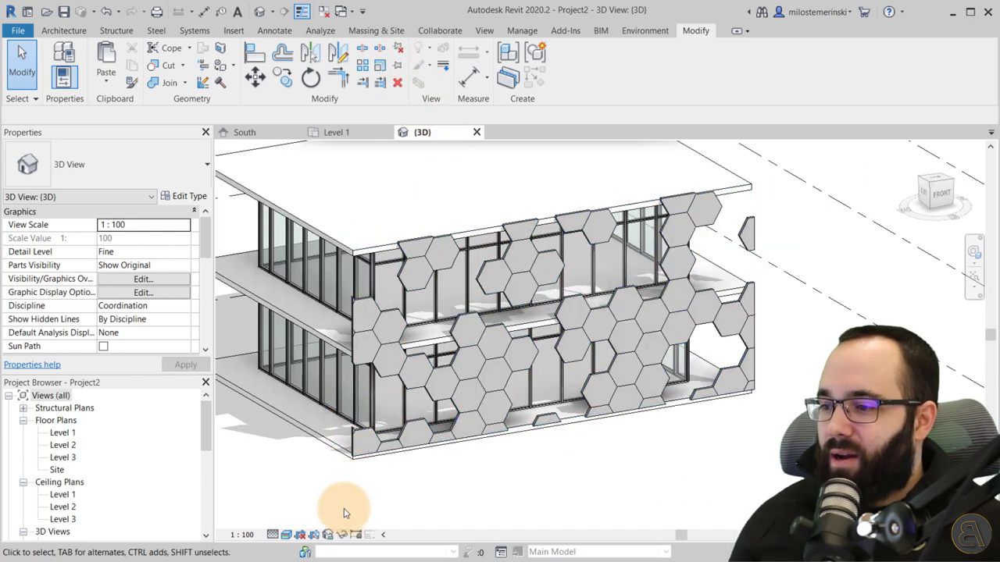
{"action": "scroll", "coordinate": [329, 478], "scroll_direction": "down", "scroll_amount": 3}
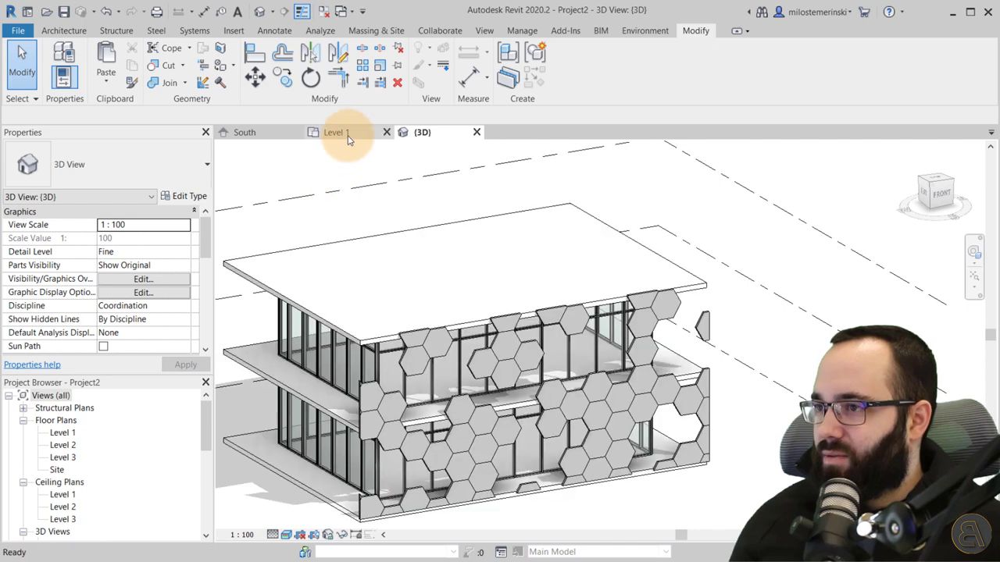
{"action": "left_click", "coordinate": [344, 133]}
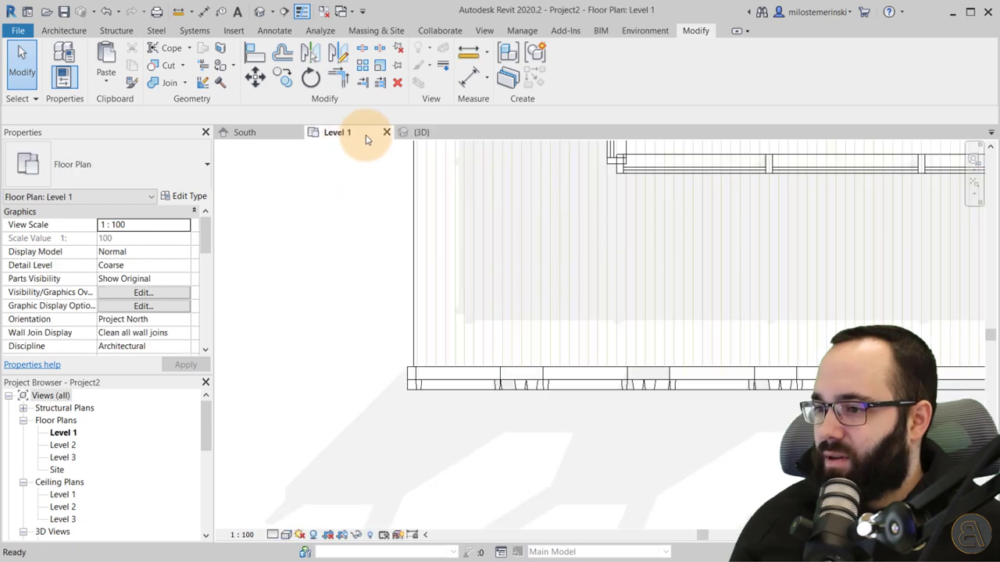
{"action": "left_click", "coordinate": [420, 135]}
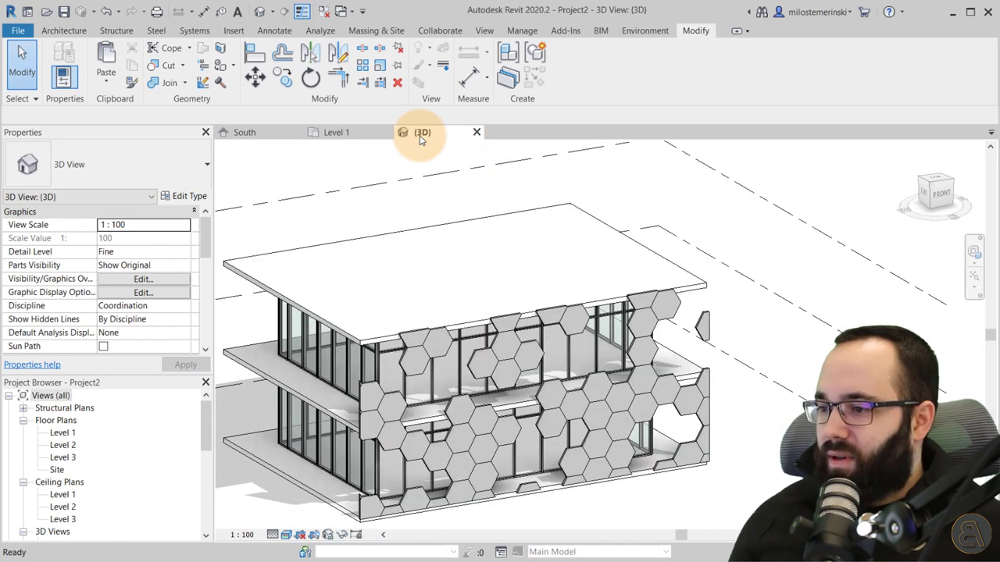
{"action": "left_click", "coordinate": [477, 132]}
{"action": "left_click", "coordinate": [260, 11]}
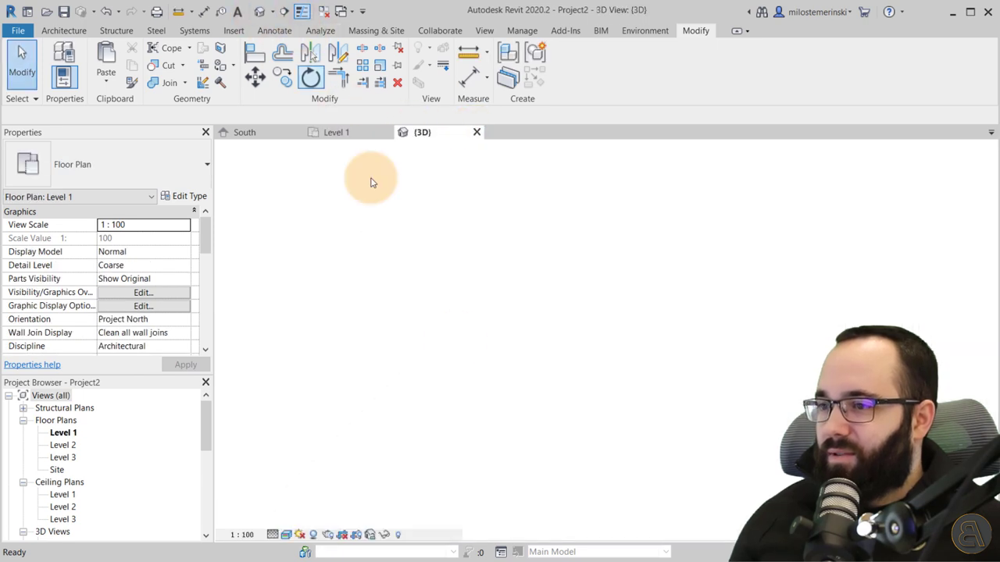
{"action": "middle_click_drag", "start_coordinate": [411, 537], "coordinate": [364, 471]}
{"action": "scroll", "coordinate": [539, 398], "scroll_direction": "up", "scroll_amount": 3}
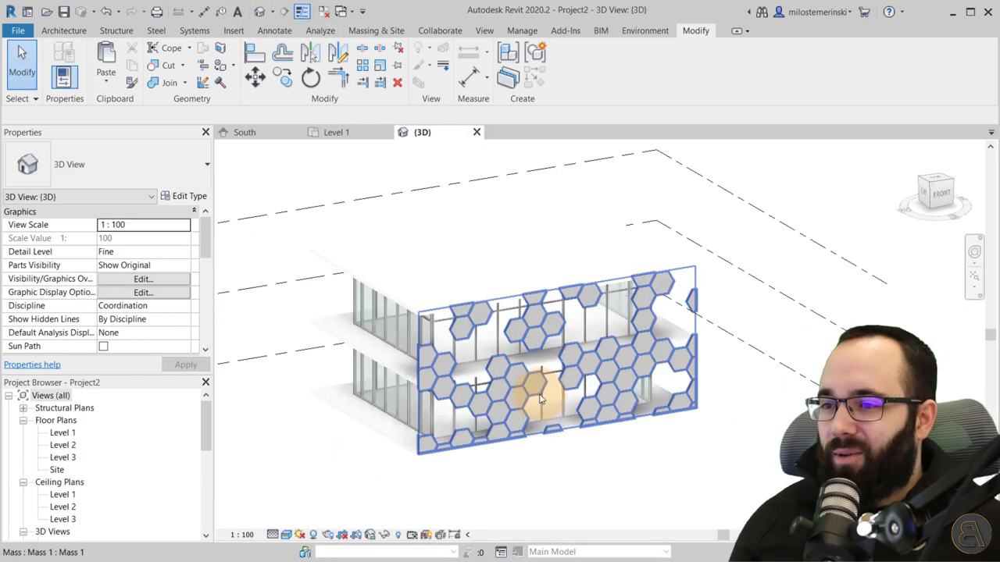
{"action": "scroll", "coordinate": [539, 398], "scroll_direction": "up", "scroll_amount": 2}
{"action": "scroll", "coordinate": [484, 409], "scroll_direction": "down", "scroll_amount": 3}
- Reveal the hidden elements, unhide the hexagon frame mass, and leave the reveal mode
{"action": "left_click", "coordinate": [398, 534]}
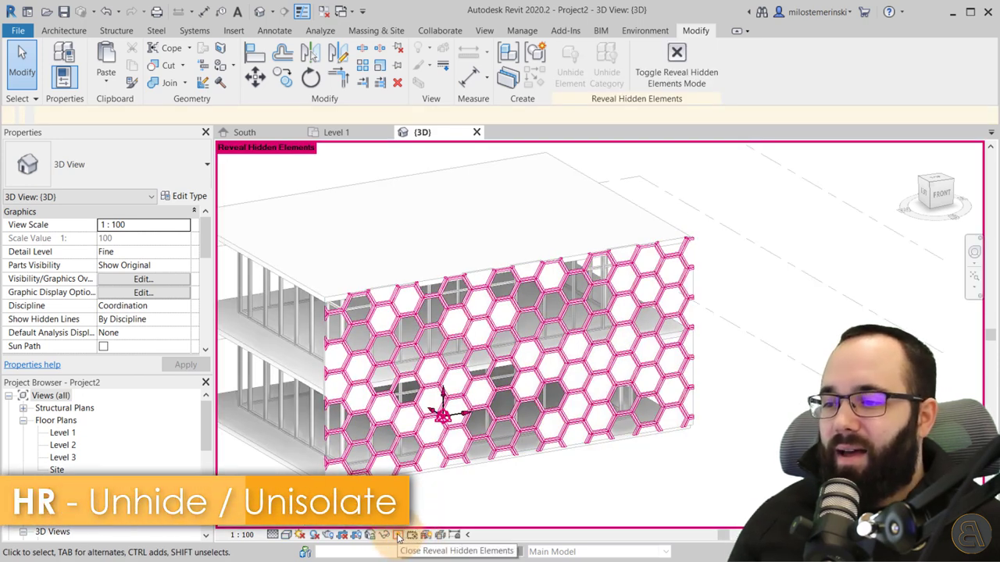
{"action": "left_click", "coordinate": [445, 291]}
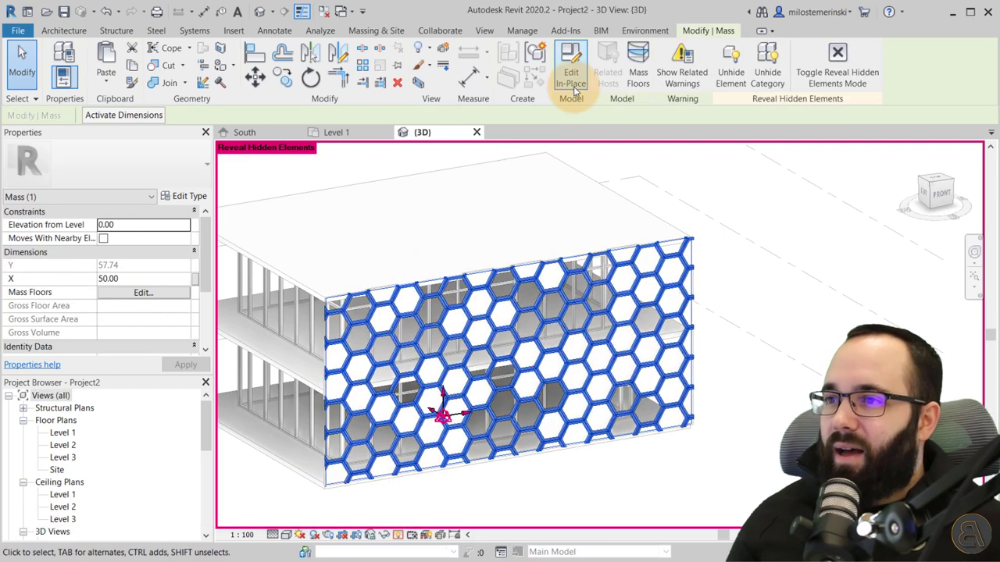
{"action": "left_click", "coordinate": [735, 90]}
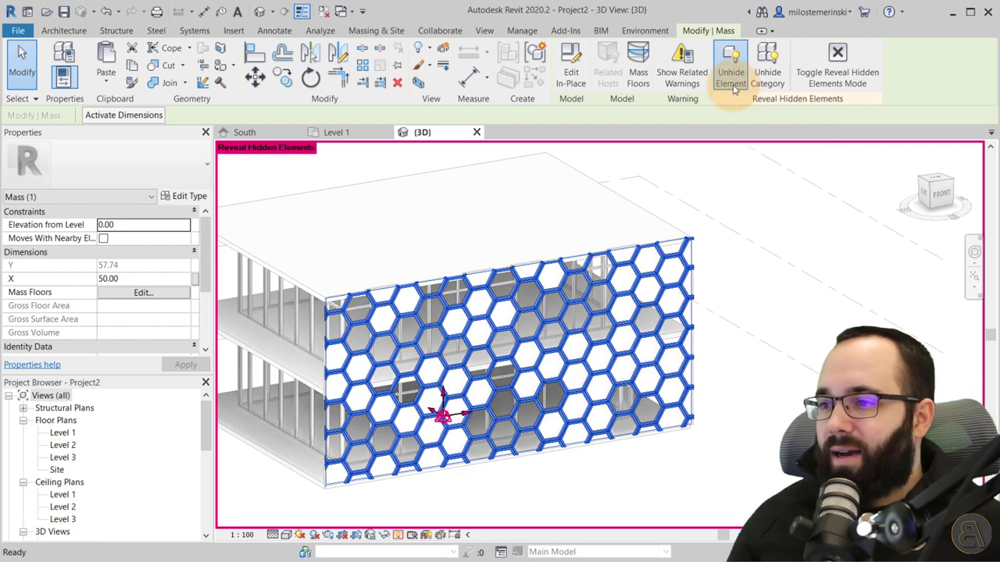
{"action": "left_click", "coordinate": [832, 69]}
{"action": "key", "text": "Escape"}
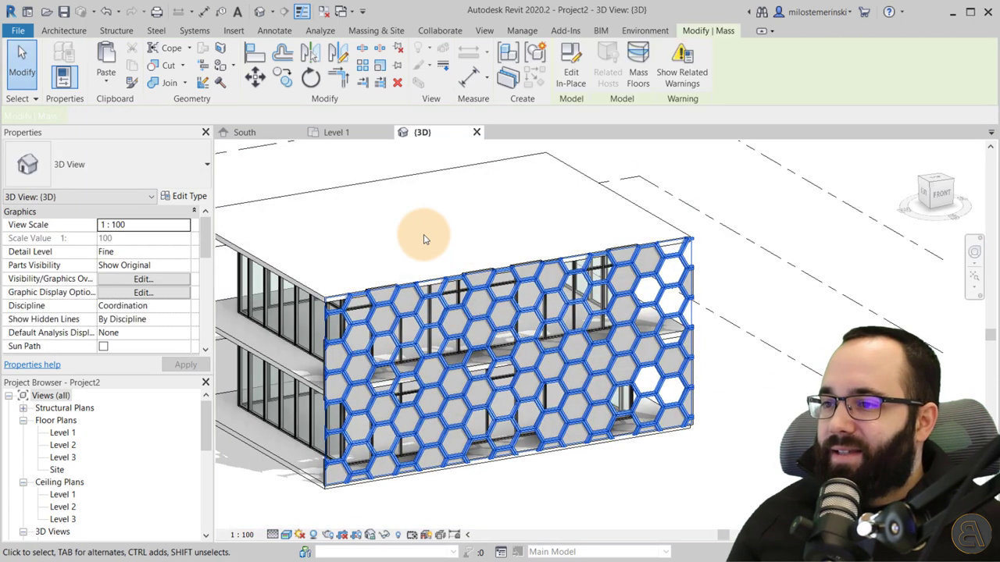
- Open the blue hexagon frame mass in front of the facade for in-place editing
{"action": "left_click", "coordinate": [423, 239]}
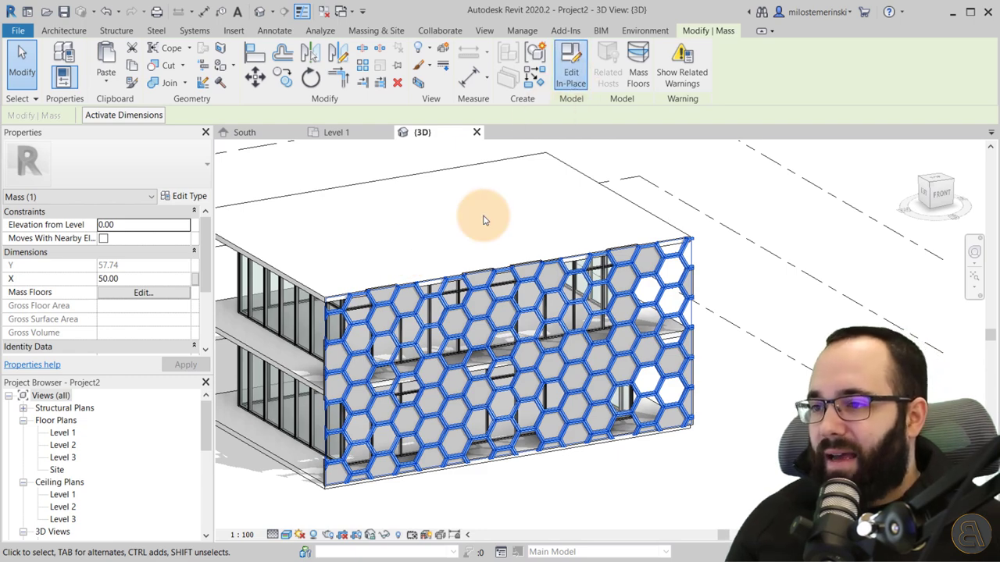
{"action": "mouse_move", "coordinate": [477, 226]}
{"action": "middle_mouse_down", "text": "shift"}
{"action": "mouse_move", "coordinate": [451, 212]}
{"action": "mouse_move", "coordinate": [462, 216]}
{"action": "middle_mouse_up", "text": "shift"}
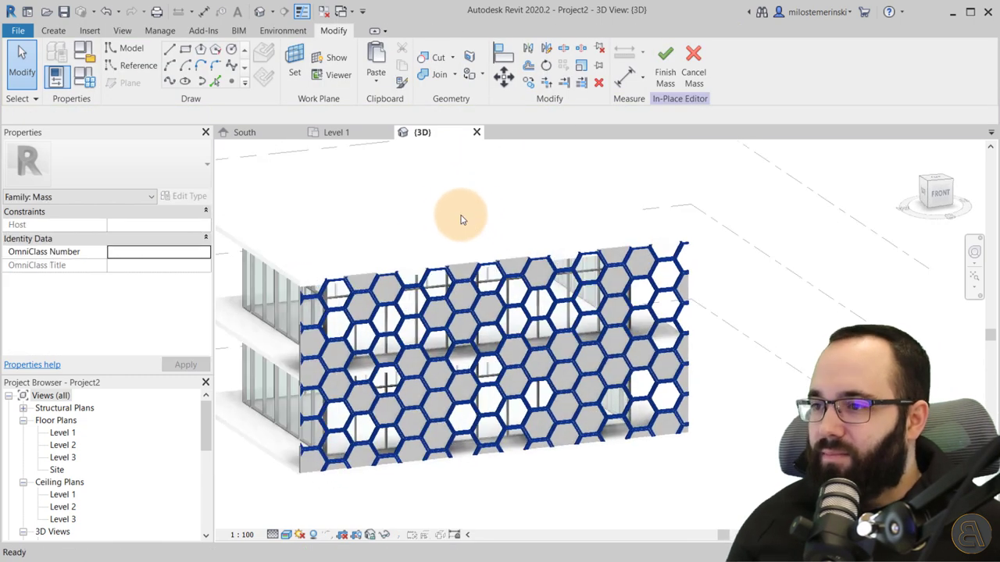
{"action": "scroll", "coordinate": [394, 321], "scroll_direction": "up", "scroll_amount": 4}
{"action": "middle_click_drag", "start_coordinate": [395, 320], "coordinate": [355, 294], "text": "shift"}
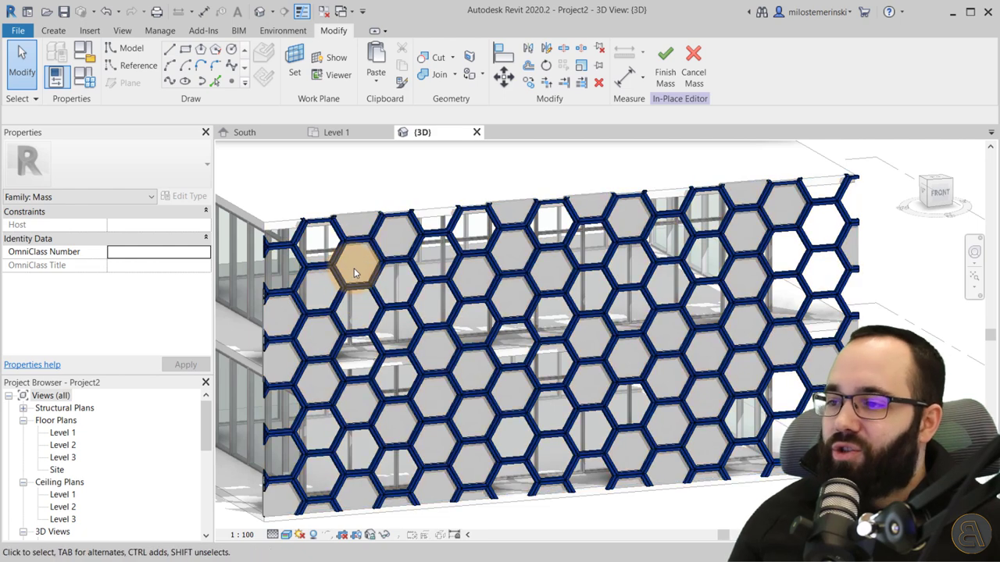
{"action": "middle_click_drag", "start_coordinate": [375, 297], "coordinate": [357, 289], "text": "shift"}
{"action": "scroll", "coordinate": [366, 292], "scroll_direction": "up", "scroll_amount": 3}
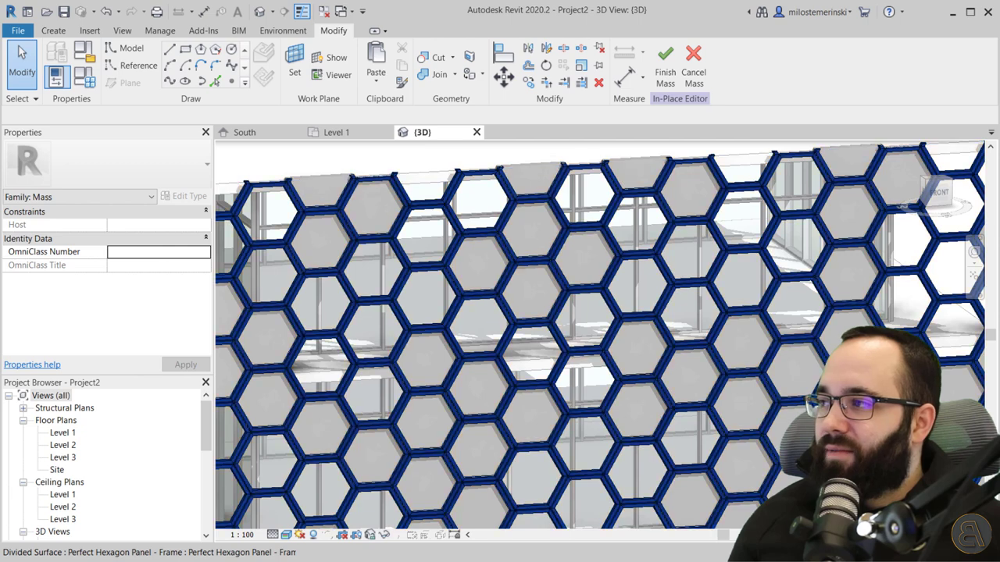
- Switch to Photos and examine the frame pattern in the reference pictures, including Hexagonal-Facade-Design-2-Large.jpg
{"action": "key", "text": "alt+Tab"}
{"action": "left_click_drag", "start_coordinate": [516, 105], "coordinate": [471, 91]}
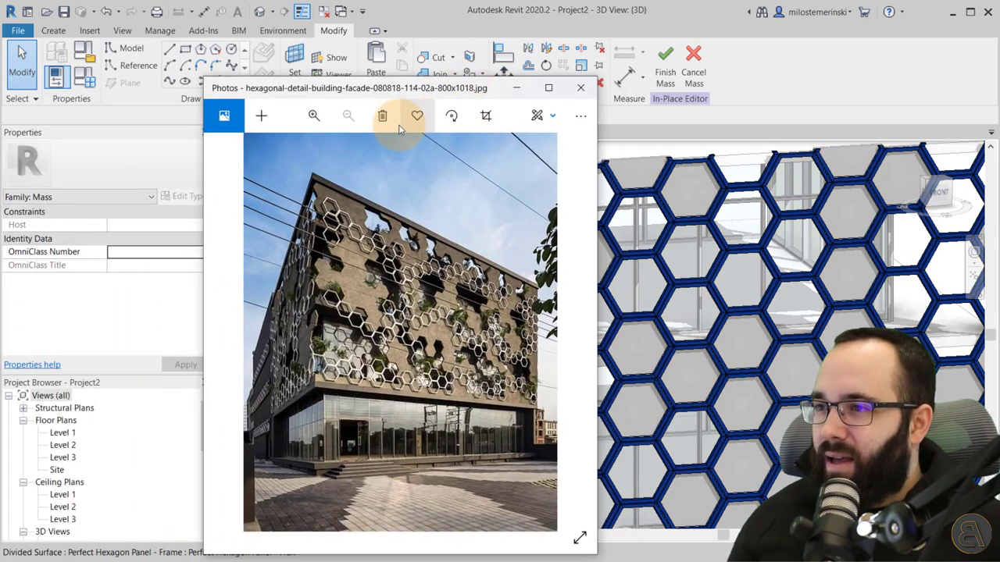
{"action": "key", "text": "Right"}
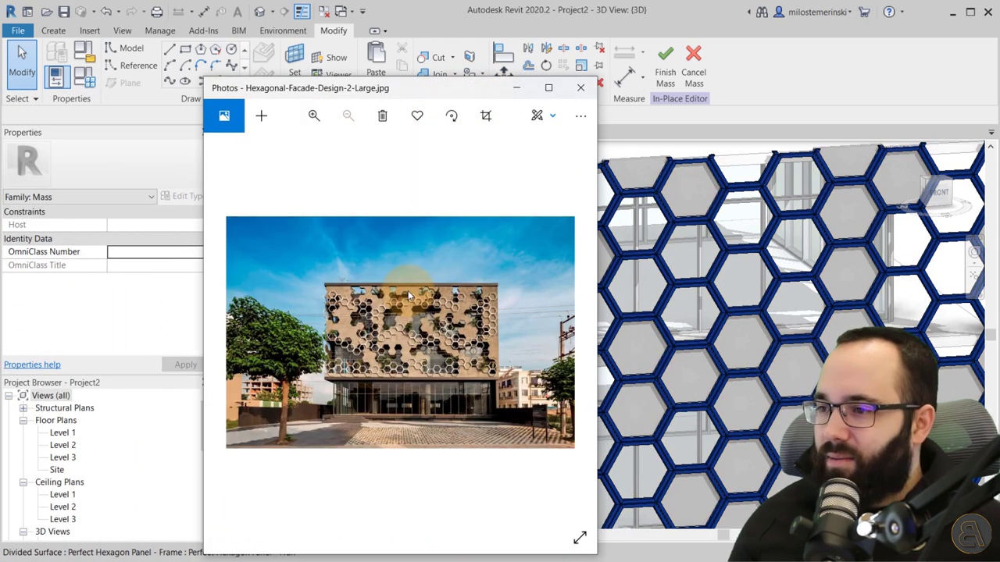
{"action": "key", "text": "Right"}
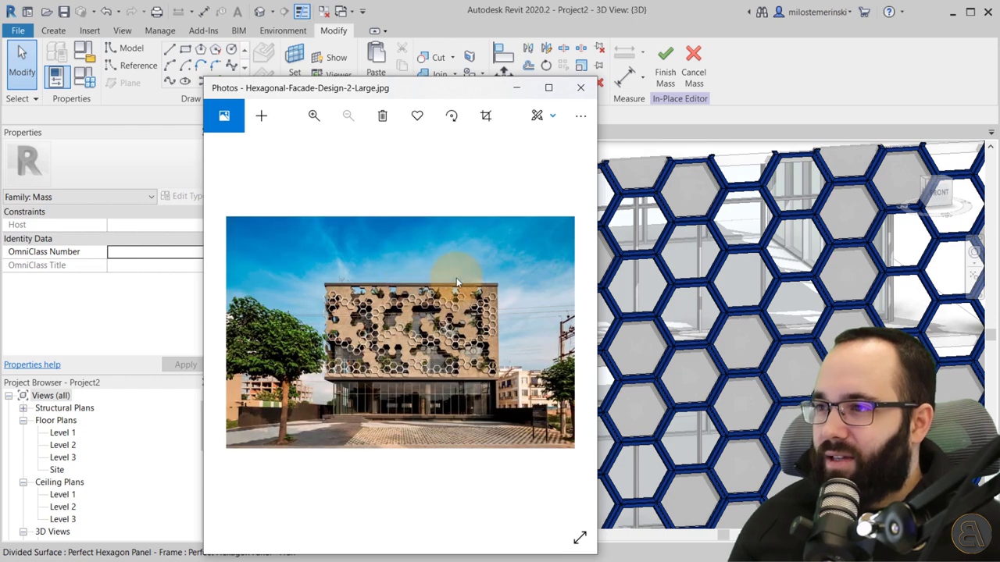
- Enlarge the reference picture, examine how the white hexagon frames are scattered over the facade, and return to Revit
{"action": "left_click", "coordinate": [312, 116]}
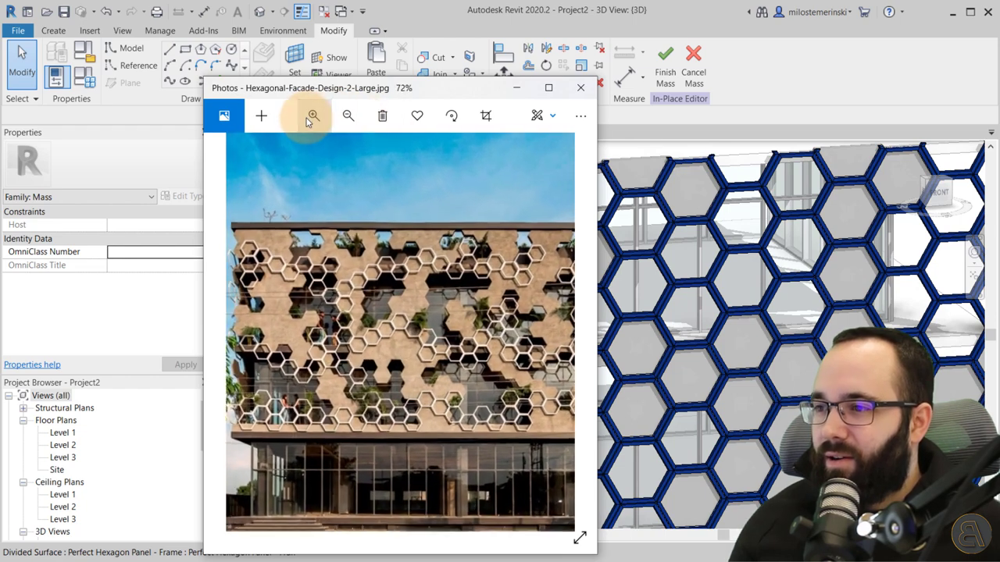
{"action": "left_click", "coordinate": [310, 117]}
{"action": "left_click", "coordinate": [310, 117]}
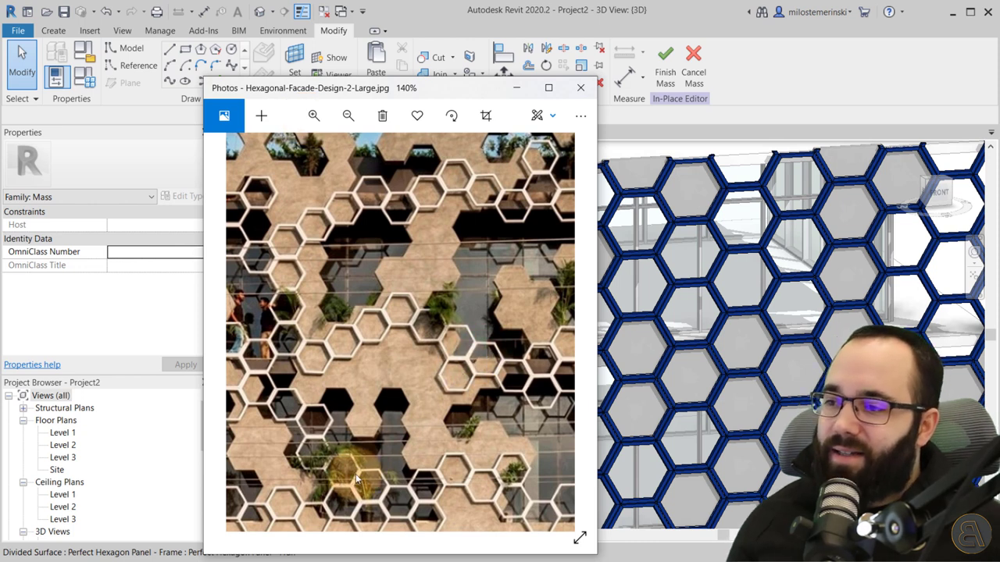
{"action": "left_click_drag", "start_coordinate": [356, 480], "coordinate": [432, 467]}
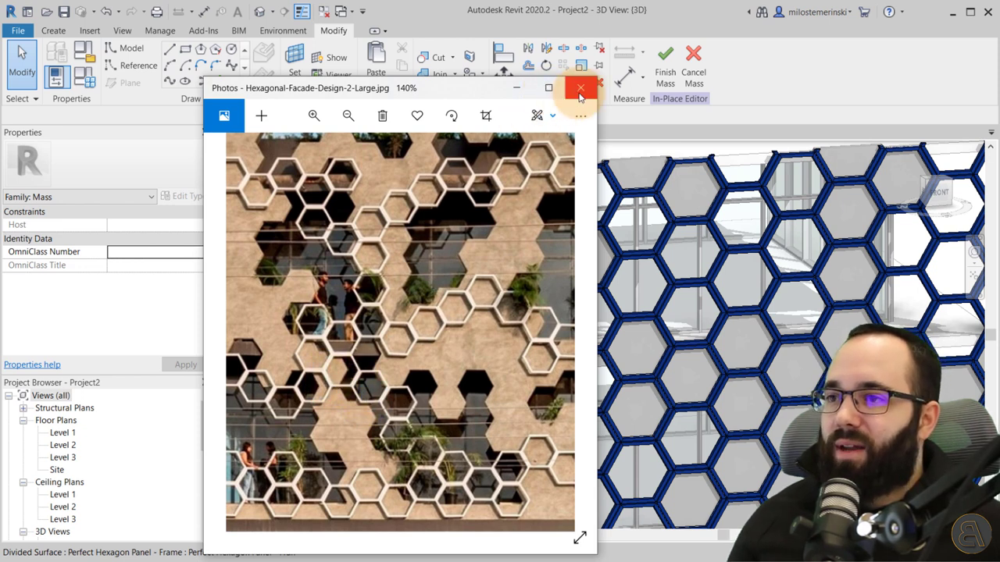
{"action": "left_click", "coordinate": [516, 89]}
- Switch to the South elevation and finish the in-place editing of the hexagon frame mass
{"action": "scroll", "coordinate": [344, 300], "scroll_direction": "down", "scroll_amount": 5}
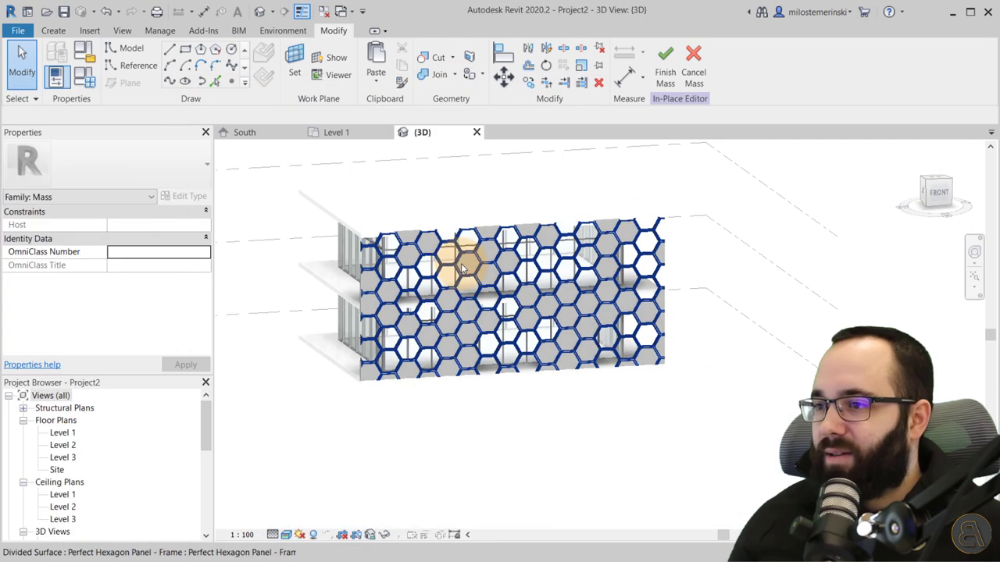
{"action": "left_click", "coordinate": [439, 304]}
{"action": "scroll", "coordinate": [438, 301], "scroll_direction": "up", "scroll_amount": 3}
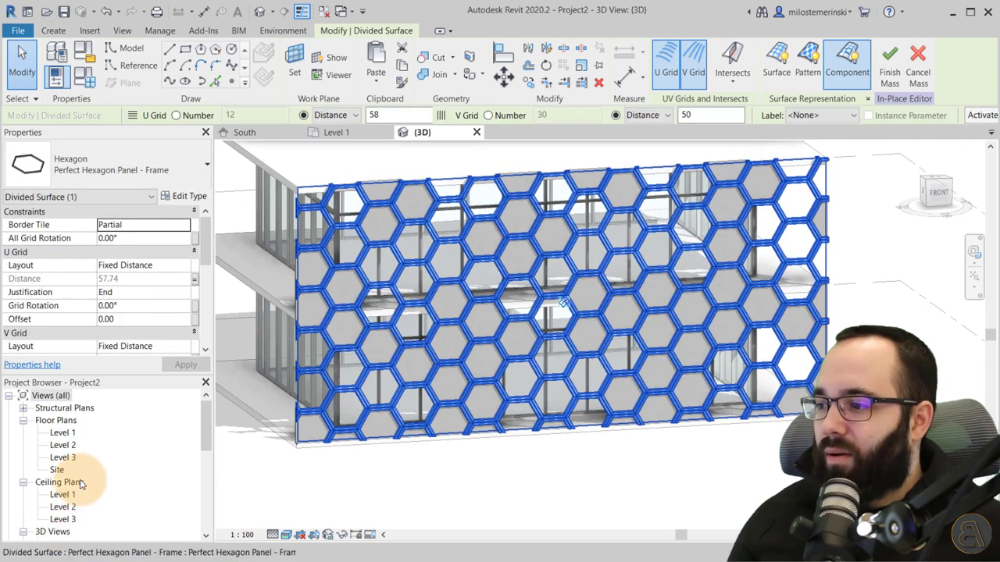
{"action": "scroll", "coordinate": [80, 484], "scroll_direction": "down", "scroll_amount": 2}
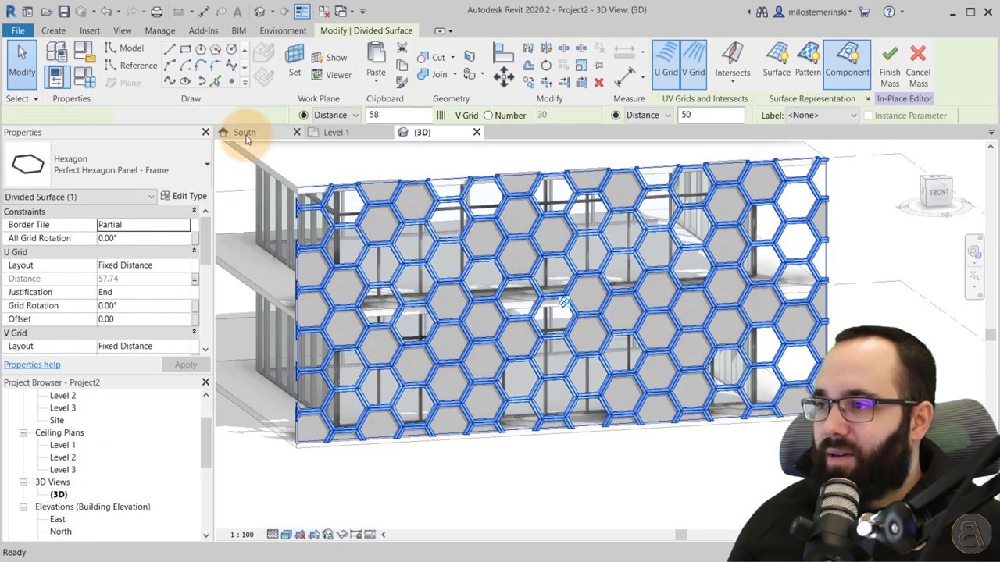
{"action": "left_click", "coordinate": [245, 133]}
{"action": "scroll", "coordinate": [546, 305], "scroll_direction": "up", "scroll_amount": 5}
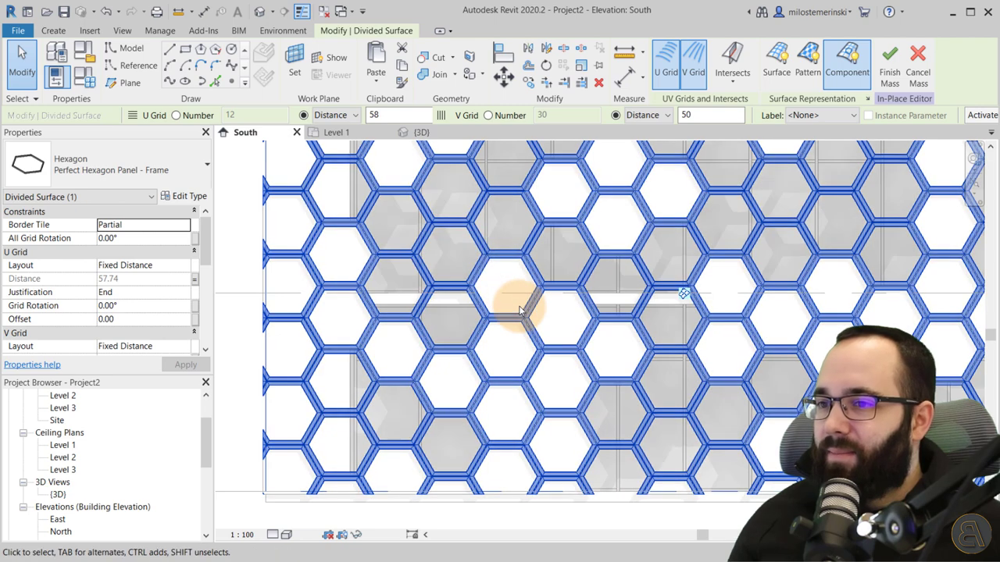
{"action": "scroll", "coordinate": [519, 310], "scroll_direction": "down", "scroll_amount": 4}
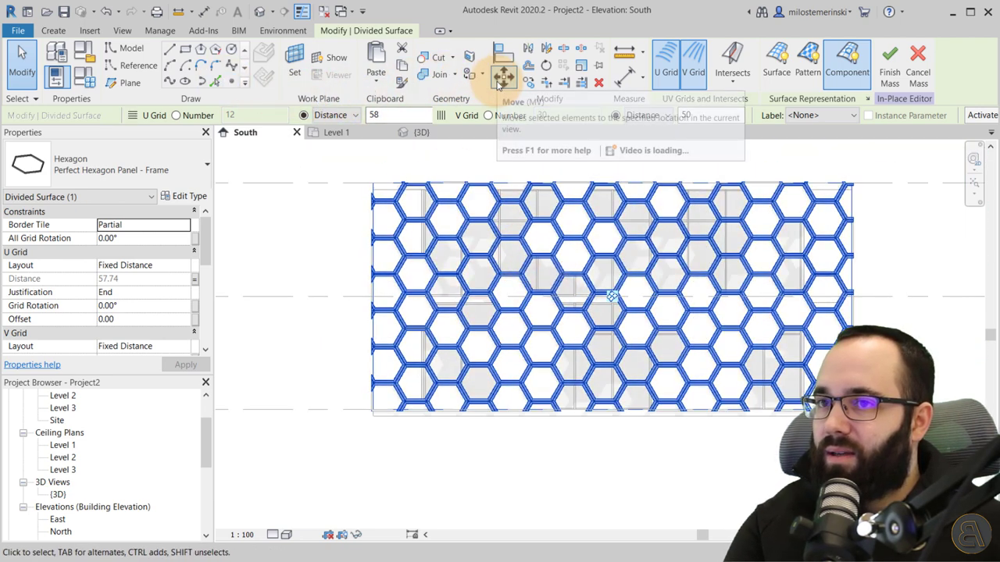
{"action": "left_click", "coordinate": [605, 257]}
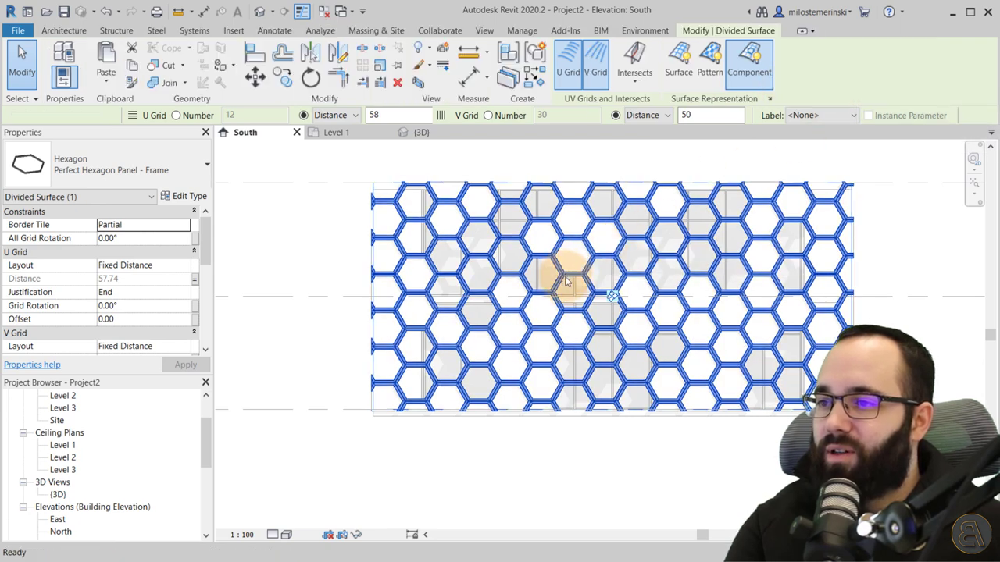
- Move the frame mass diagonally down and left by one hexagon edge, from one hexagon corner to the adjacent corner
{"action": "left_click", "coordinate": [536, 313]}
{"action": "left_click", "coordinate": [255, 75]}
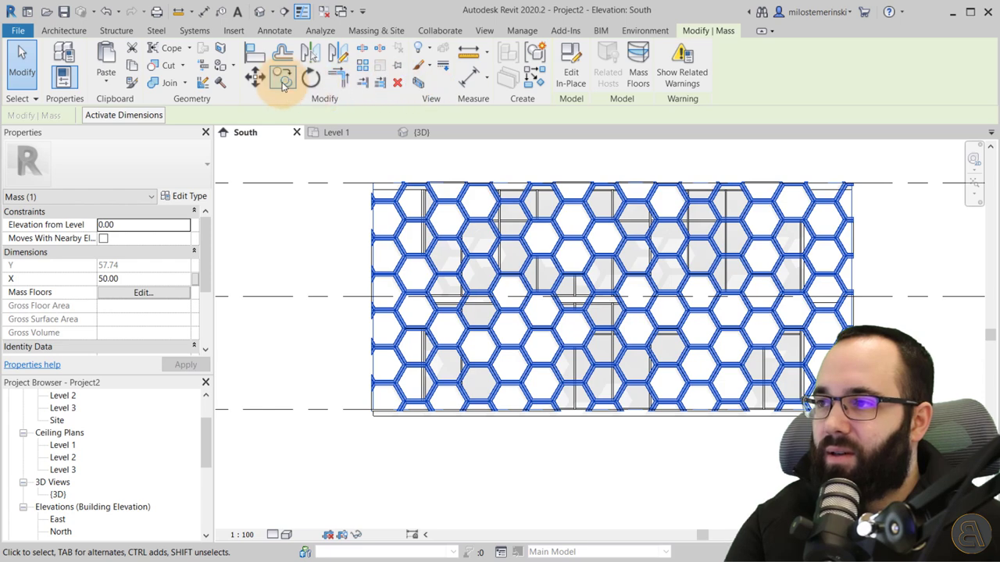
{"action": "scroll", "coordinate": [461, 203], "scroll_direction": "up", "scroll_amount": 5}
{"action": "scroll", "coordinate": [500, 274], "scroll_direction": "up", "scroll_amount": 2}
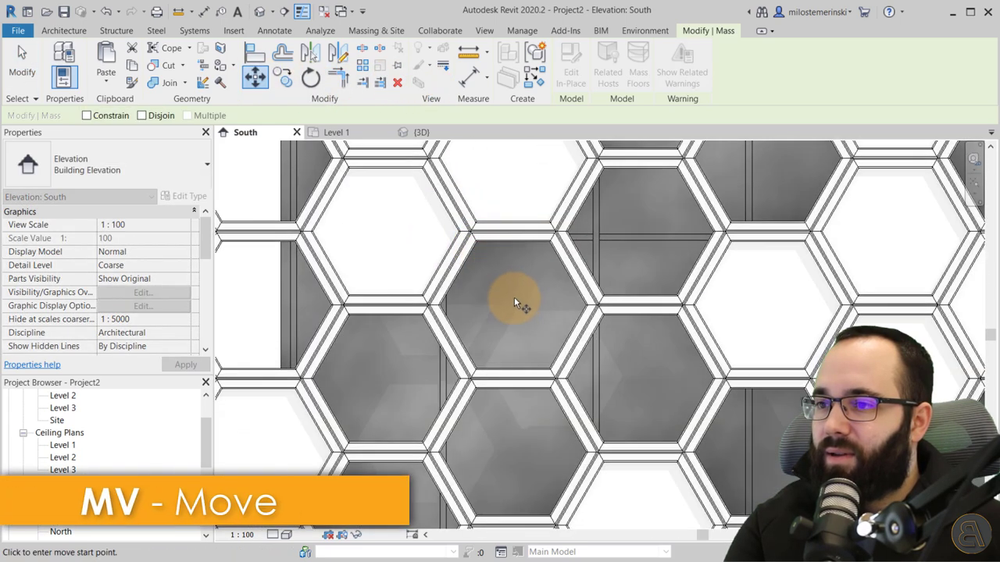
{"action": "middle_click_drag", "start_coordinate": [524, 302], "coordinate": [576, 241]}
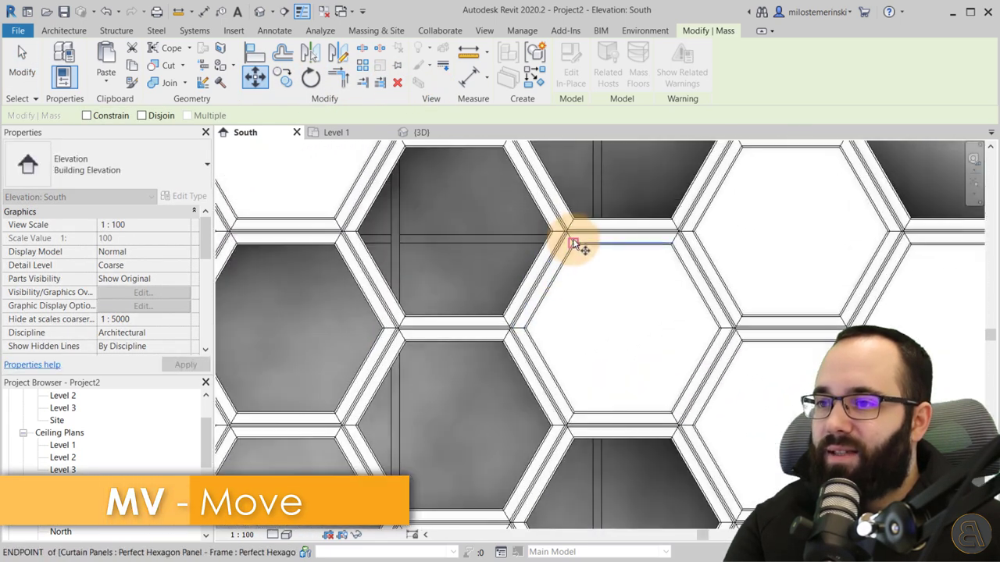
{"action": "scroll", "coordinate": [565, 229], "scroll_direction": "up", "scroll_amount": 3}
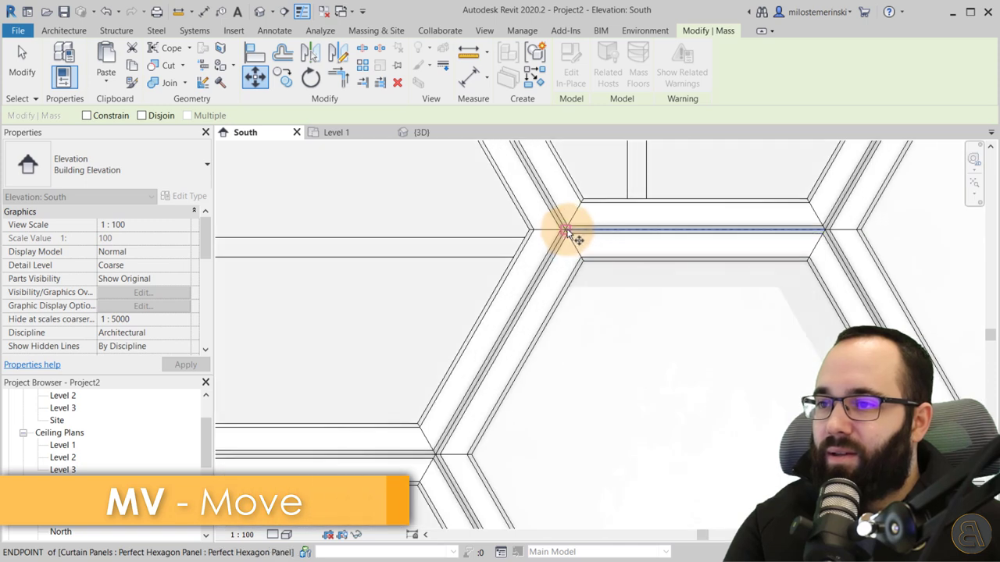
{"action": "left_click", "coordinate": [565, 231]}
{"action": "scroll", "coordinate": [591, 279], "scroll_direction": "down", "scroll_amount": 3}
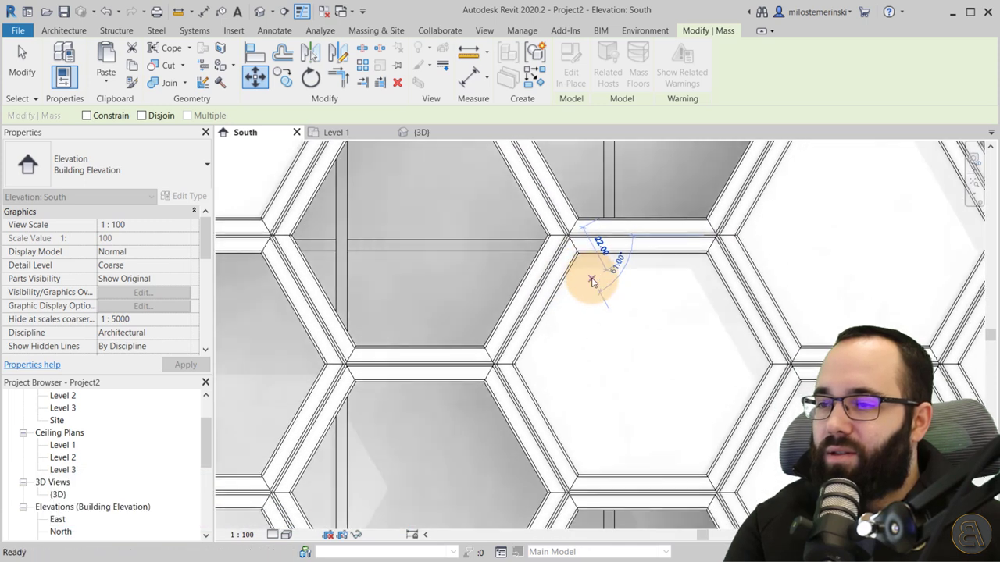
{"action": "left_click", "coordinate": [492, 365]}
{"action": "scroll", "coordinate": [582, 336], "scroll_direction": "down", "scroll_amount": 2}
{"action": "scroll", "coordinate": [547, 281], "scroll_direction": "up", "scroll_amount": 2}
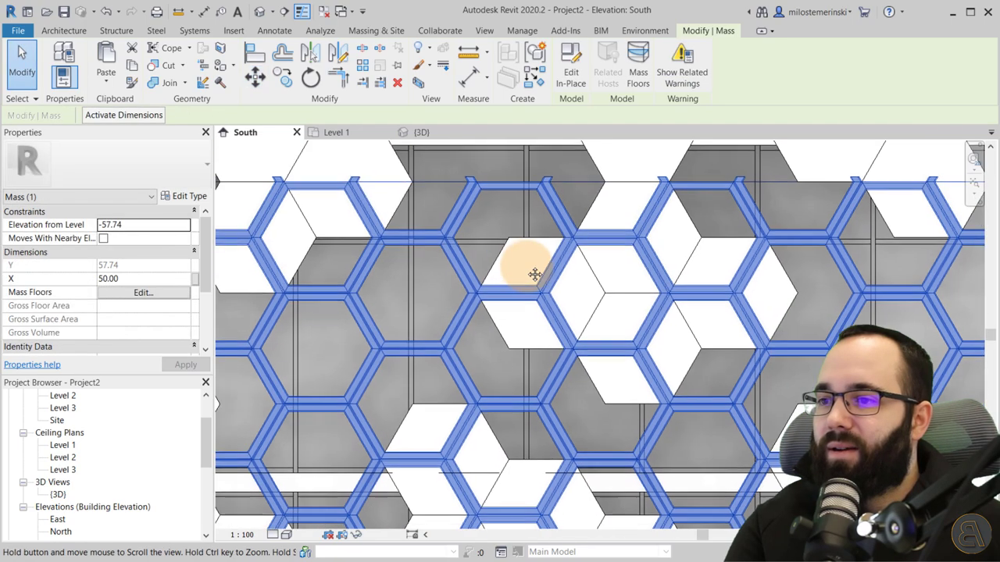
{"action": "scroll", "coordinate": [534, 274], "scroll_direction": "down", "scroll_amount": 3}
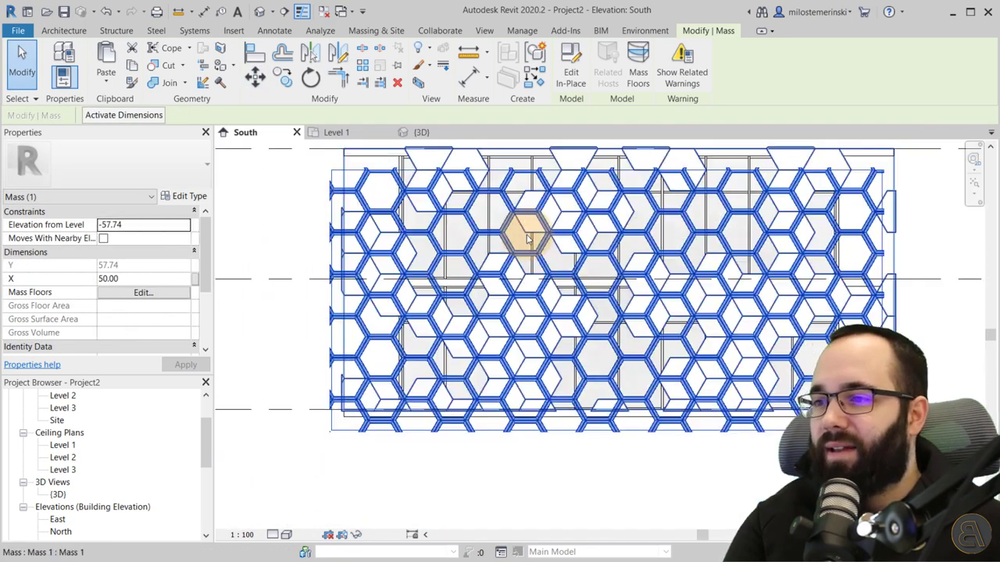
{"action": "scroll", "coordinate": [586, 446], "scroll_direction": "down", "scroll_amount": 2}
{"action": "mouse_move", "coordinate": [587, 446]}
{"action": "middle_mouse_down"}
{"action": "mouse_move", "coordinate": [587, 469]}
{"action": "mouse_move", "coordinate": [571, 446]}
{"action": "middle_mouse_up"}
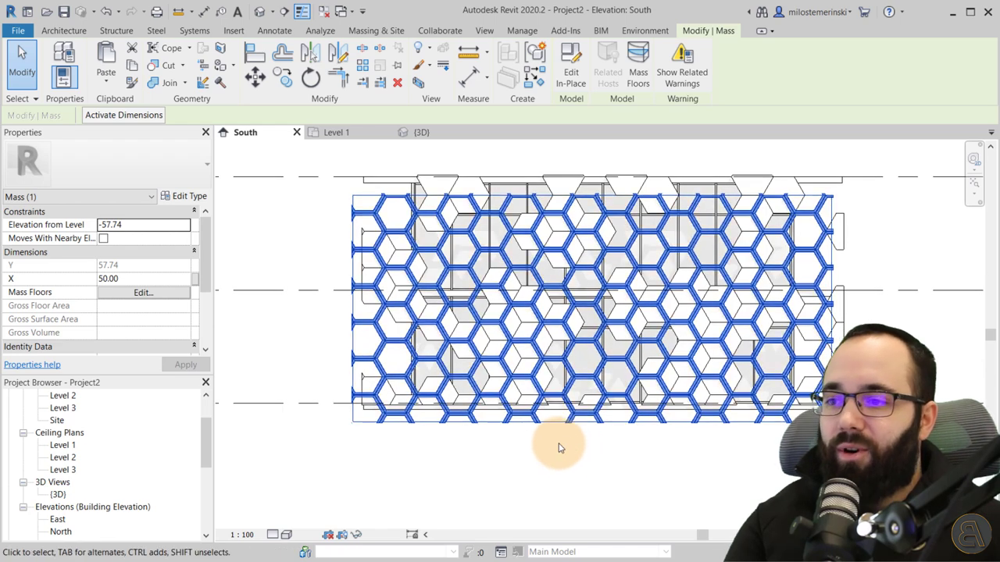
{"action": "middle_click_drag", "start_coordinate": [453, 364], "coordinate": [462, 367]}
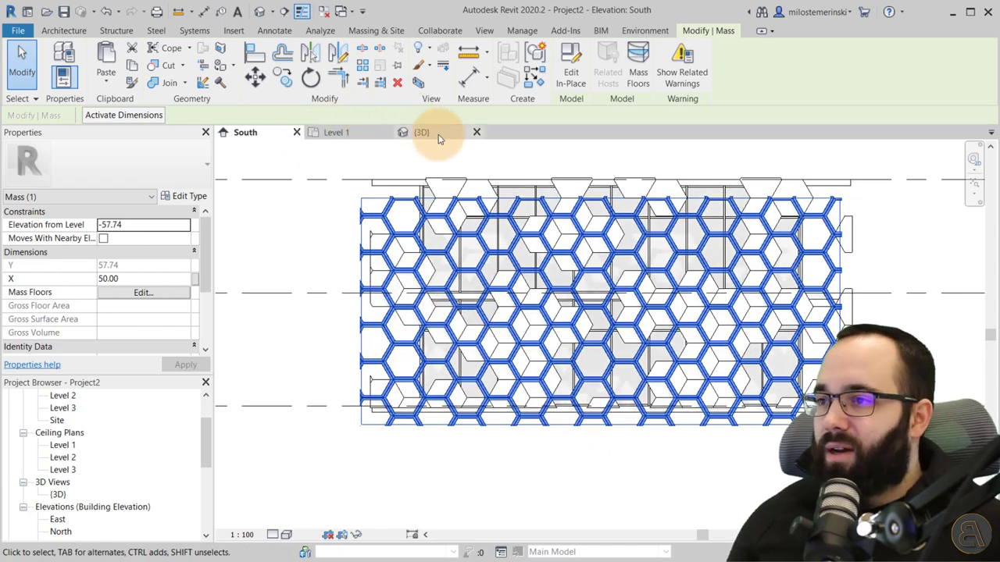
- Return to the 3D view, reopen the frame mass for in-place editing, and select all instances of its hexagon frame panel
{"action": "left_click", "coordinate": [438, 137]}
{"action": "middle_click_drag", "start_coordinate": [406, 275], "coordinate": [391, 267], "text": "shift"}
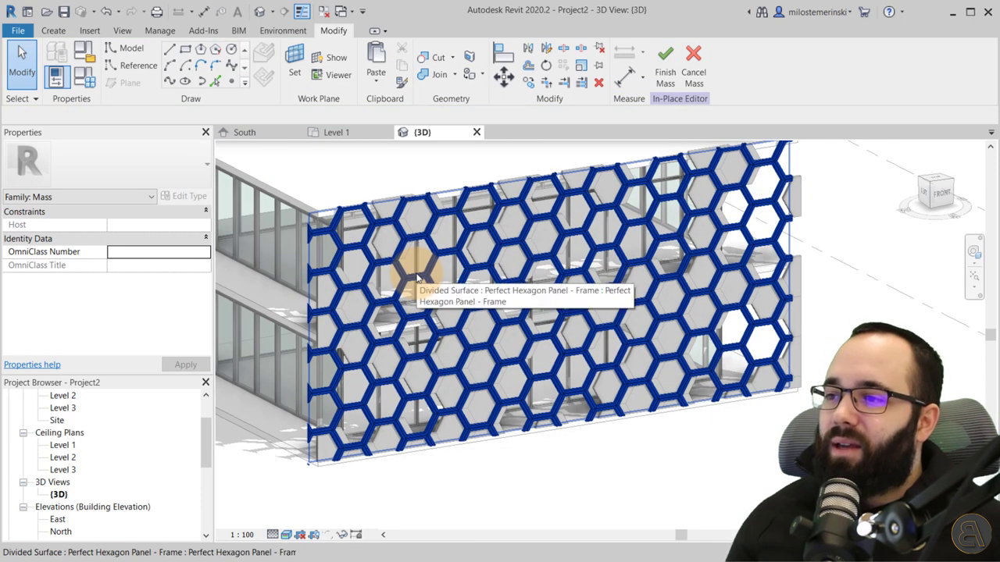
{"action": "key", "text": "Tab"}
{"action": "left_click", "coordinate": [417, 279]}
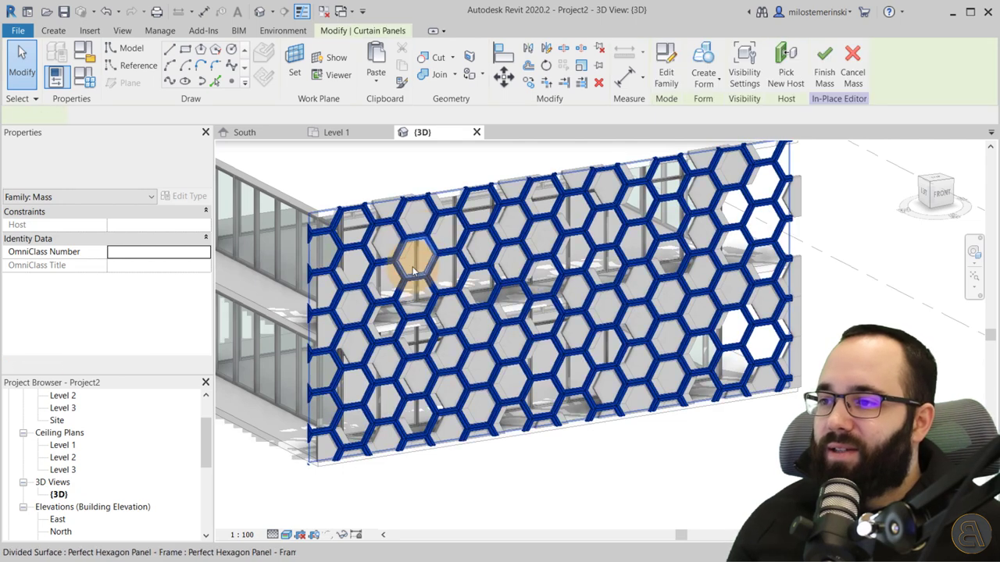
{"action": "right_click", "coordinate": [327, 182]}
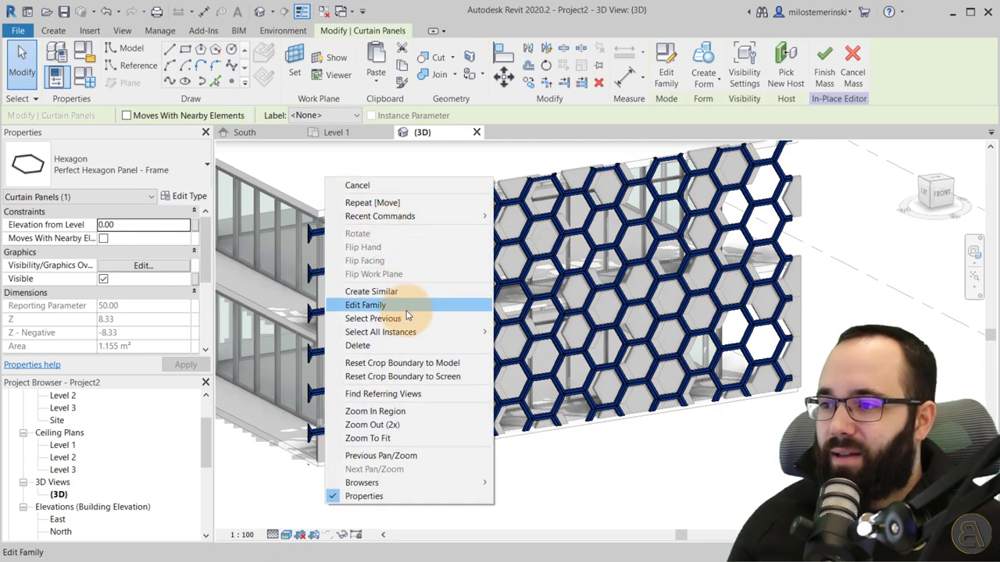
{"action": "mouse_move", "coordinate": [431, 333]}
{"action": "left_click", "coordinate": [537, 345]}
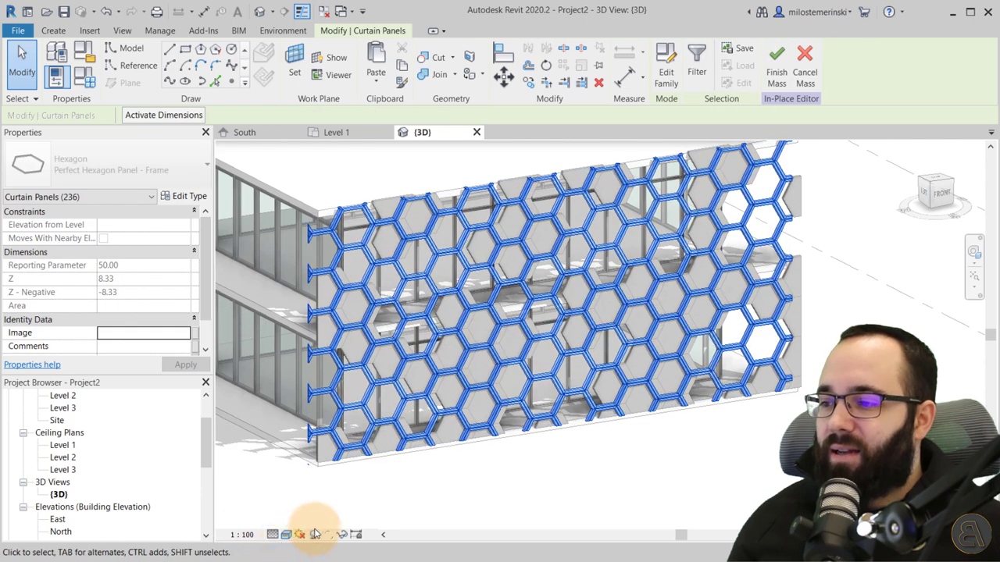
- Temporarily isolate the selected hexagon frame panels in the 3D view and clear the selection
{"action": "left_click", "coordinate": [343, 534]}
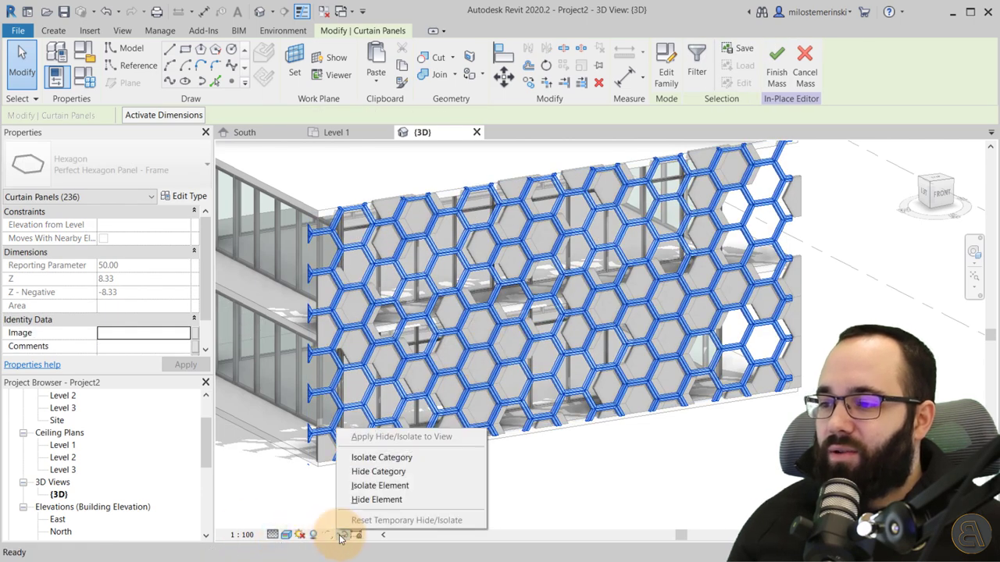
{"action": "left_click", "coordinate": [363, 486]}
{"action": "key", "text": "Escape"}
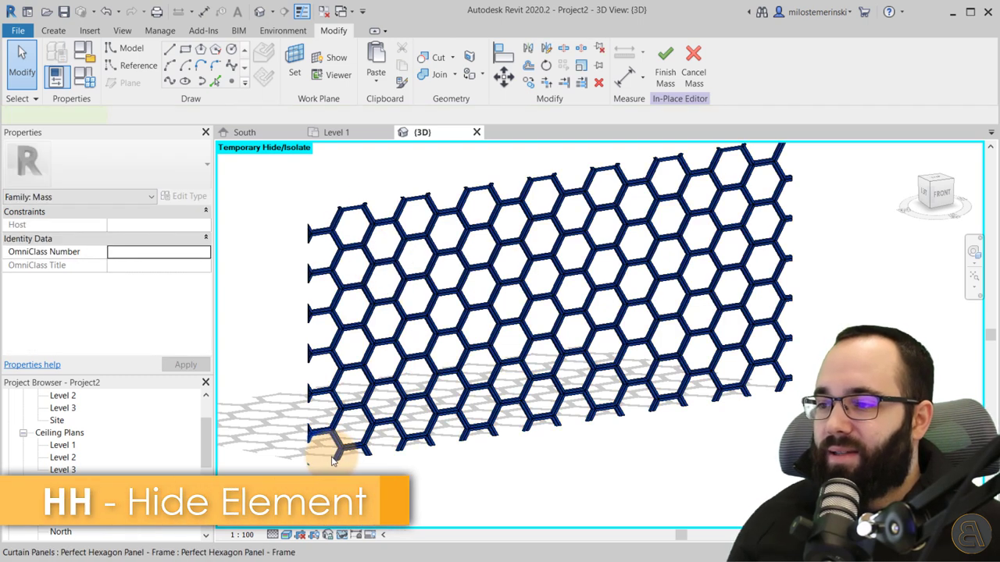
{"action": "left_click", "coordinate": [332, 459]}
{"action": "scroll", "coordinate": [371, 332], "scroll_direction": "down", "scroll_amount": 3}
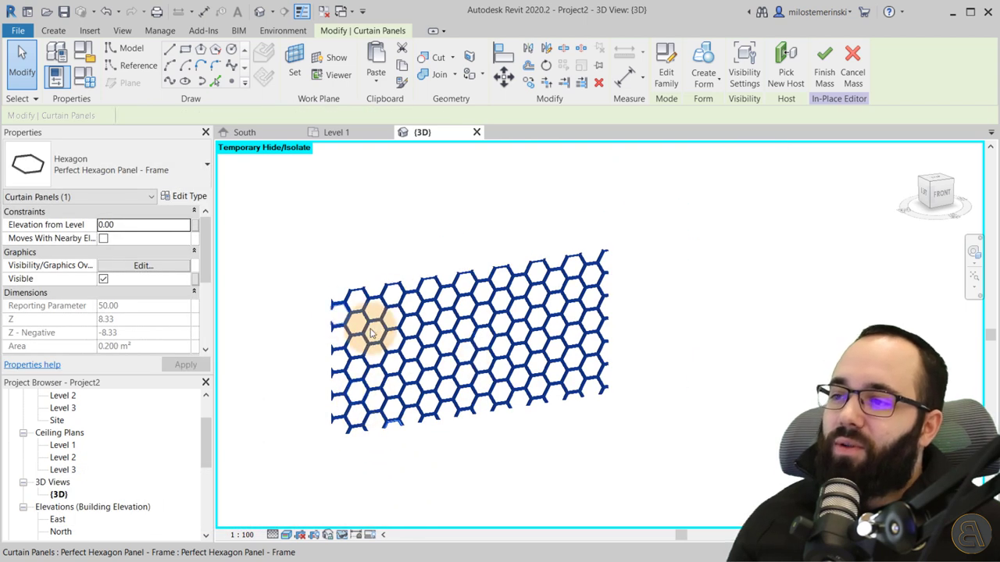
{"action": "left_click_drag", "start_coordinate": [274, 223], "coordinate": [671, 484]}
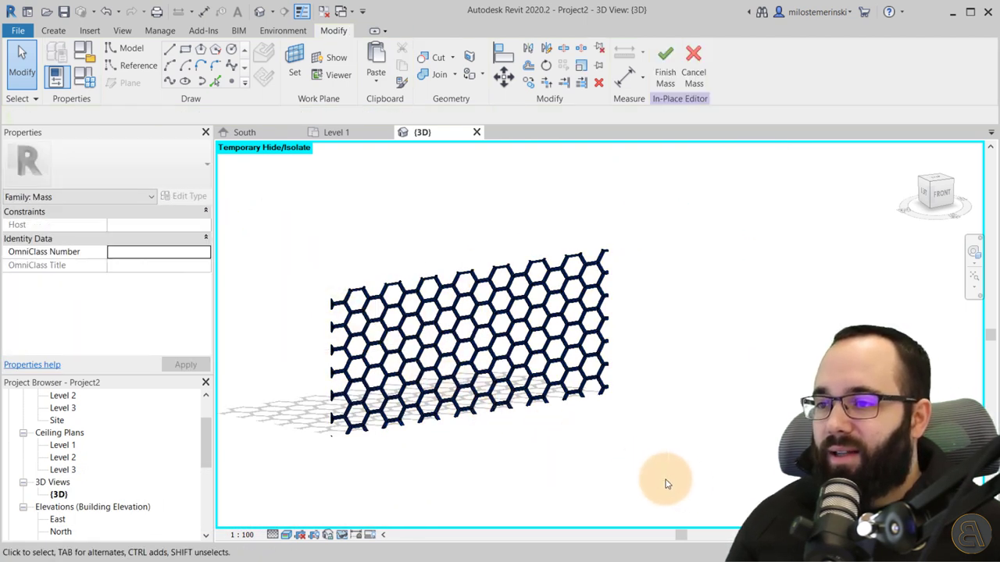
- Select all instances of the Perfect Hexagon Panel - Frame type in the entire project
{"action": "left_click", "coordinate": [388, 332]}
{"action": "scroll", "coordinate": [446, 328], "scroll_direction": "up", "scroll_amount": 3}
{"action": "scroll", "coordinate": [390, 312], "scroll_direction": "down", "scroll_amount": 3}
{"action": "scroll", "coordinate": [395, 311], "scroll_direction": "up", "scroll_amount": 1}
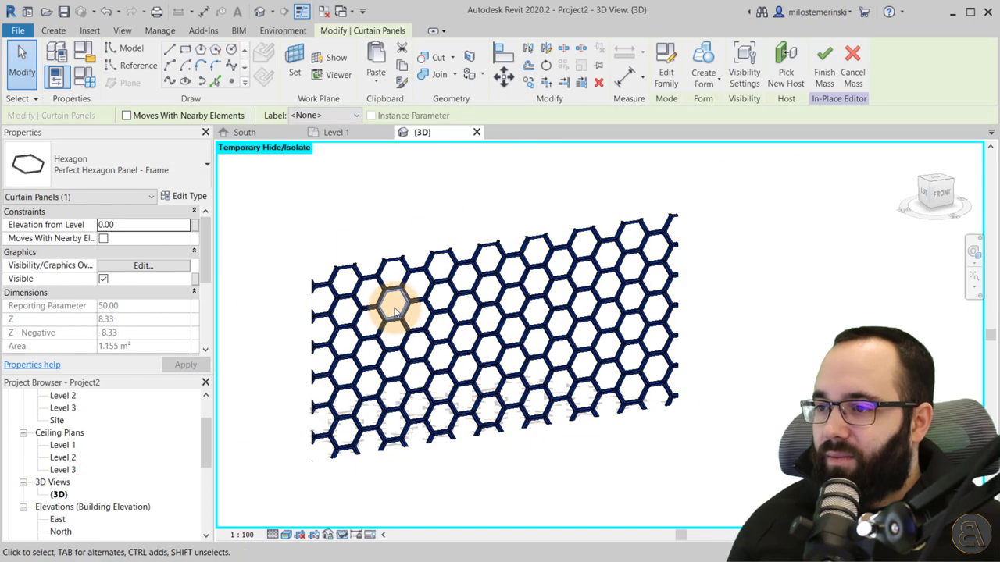
{"action": "right_click", "coordinate": [396, 311]}
{"action": "mouse_move", "coordinate": [476, 407]}
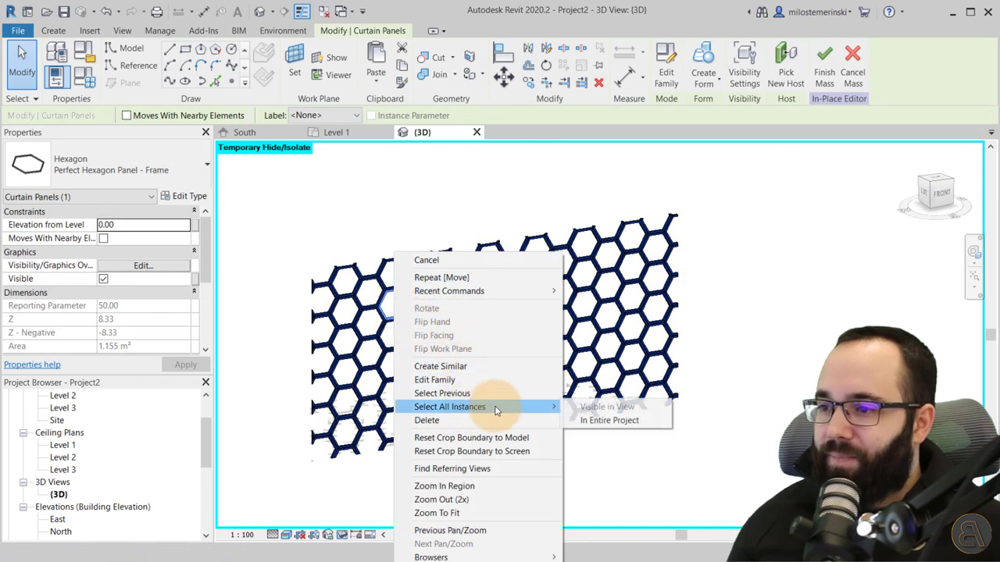
{"action": "left_click", "coordinate": [592, 422]}
{"action": "scroll", "coordinate": [391, 320], "scroll_direction": "up", "scroll_amount": 4}
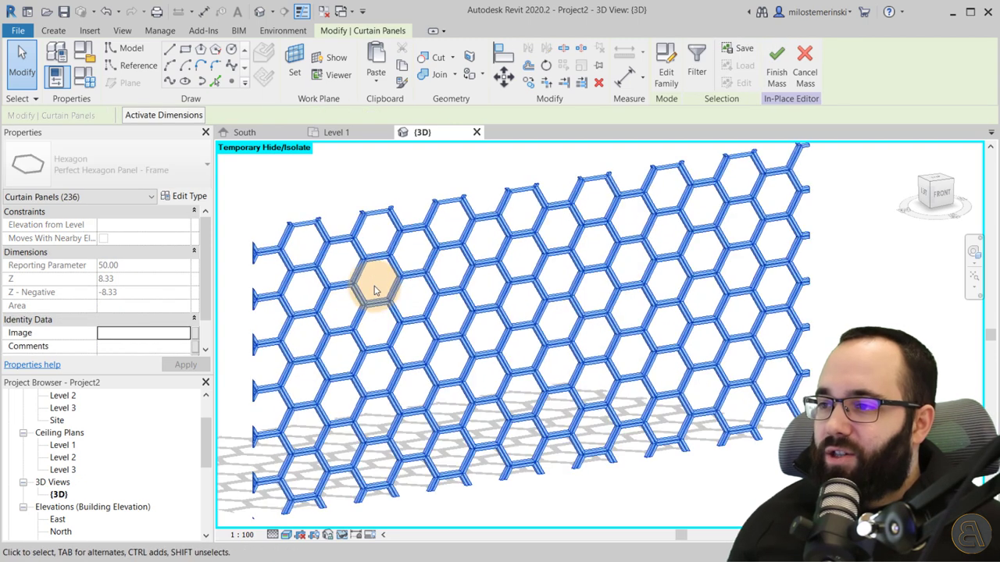
- Deselect a connected chain of hexagon frames in the upper-left area of the grid, reaching up to its top row
{"action": "left_click", "coordinate": [365, 275], "text": "shift"}
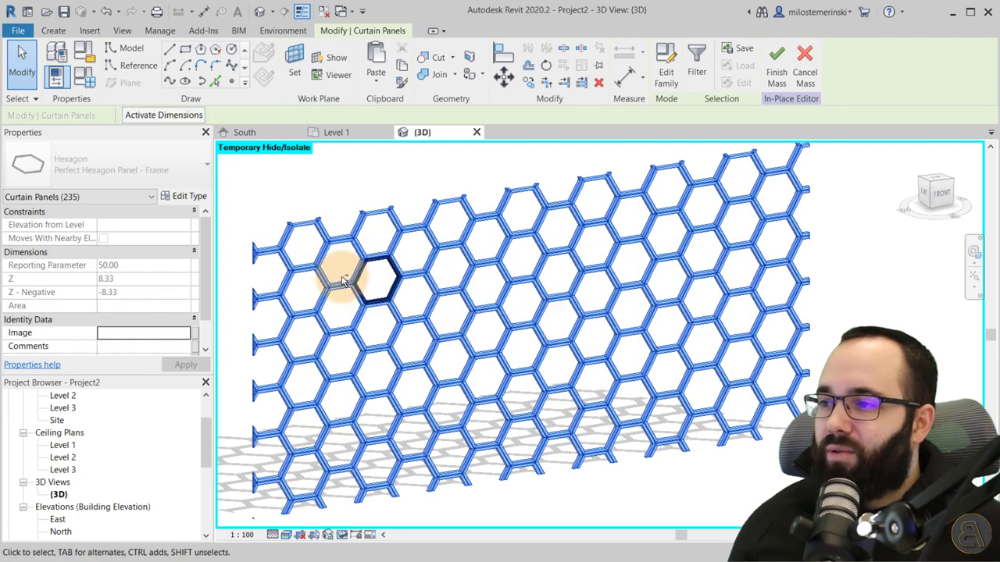
{"action": "left_click", "coordinate": [342, 283], "text": "shift"}
{"action": "left_click", "coordinate": [310, 306], "text": "shift"}
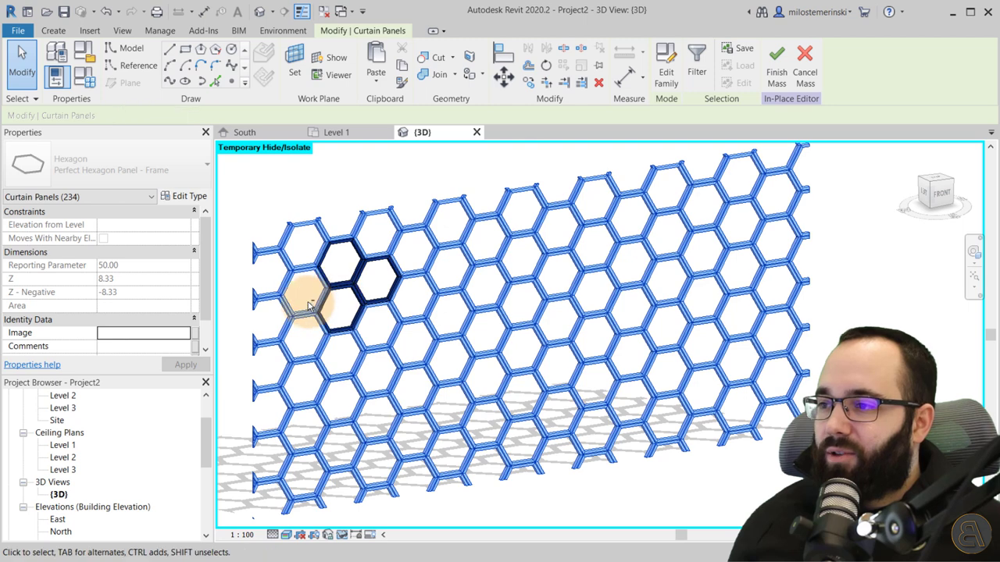
{"action": "left_click", "coordinate": [310, 307], "text": "shift"}
{"action": "left_click", "coordinate": [318, 332], "text": "shift"}
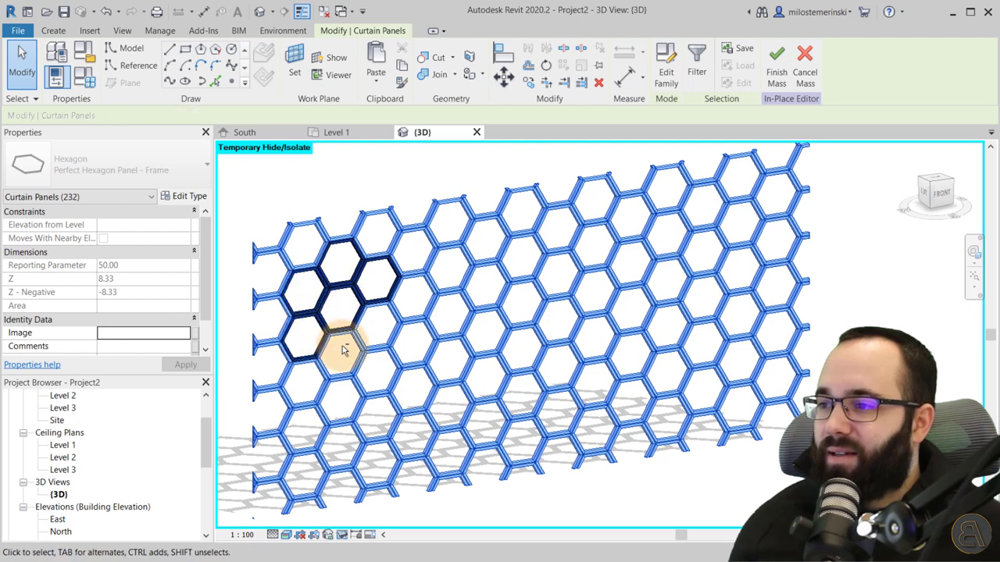
{"action": "left_click", "coordinate": [424, 289], "text": "shift"}
{"action": "left_click", "coordinate": [446, 227], "text": "shift"}
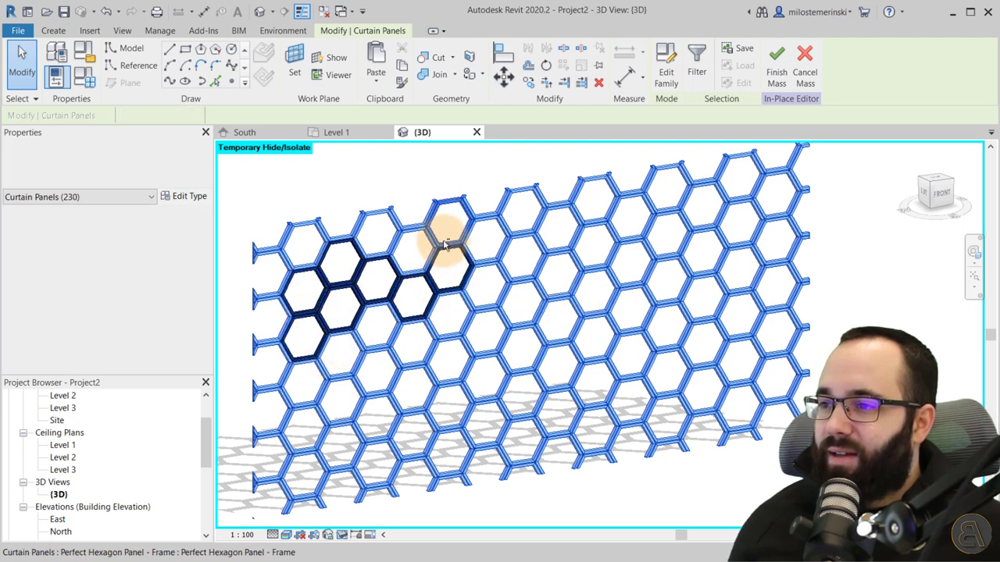
{"action": "left_click", "coordinate": [446, 242], "text": "shift"}
- Deselect a second connected cluster of hexagon frames in the lower-left area of the grid
{"action": "scroll", "coordinate": [560, 291], "scroll_direction": "down", "scroll_amount": 1}
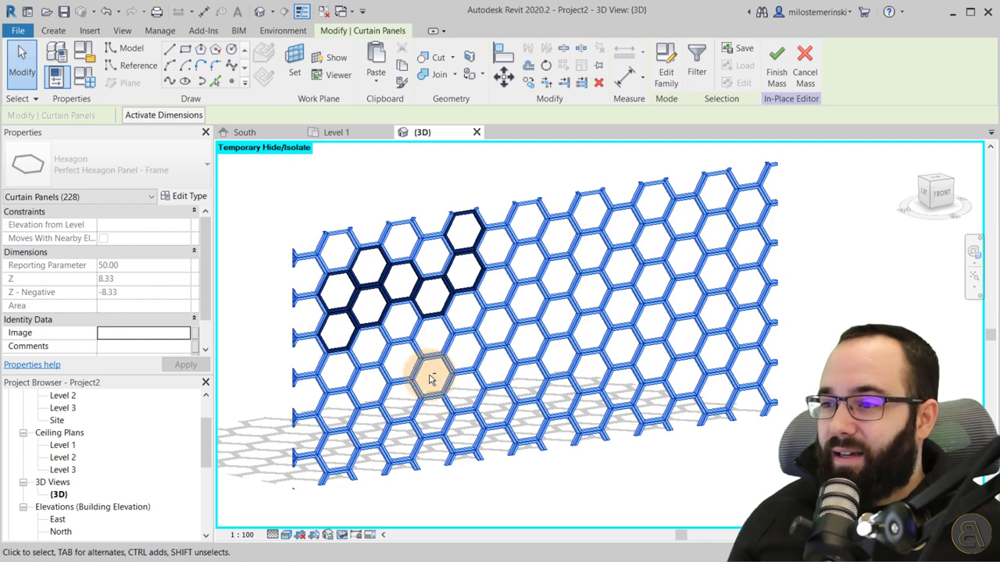
{"action": "left_click", "coordinate": [395, 394], "text": "shift"}
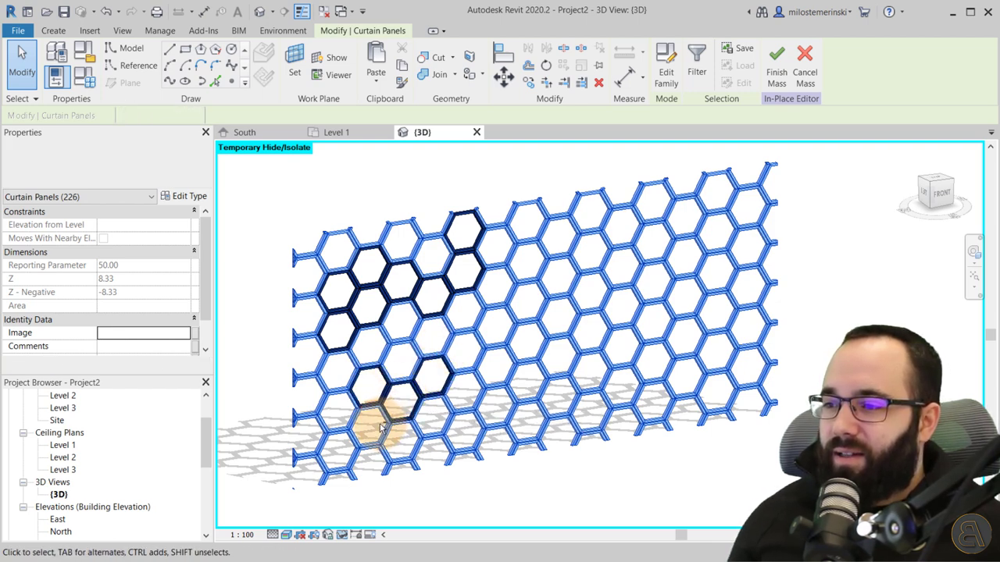
{"action": "left_click", "coordinate": [459, 370], "text": "shift"}
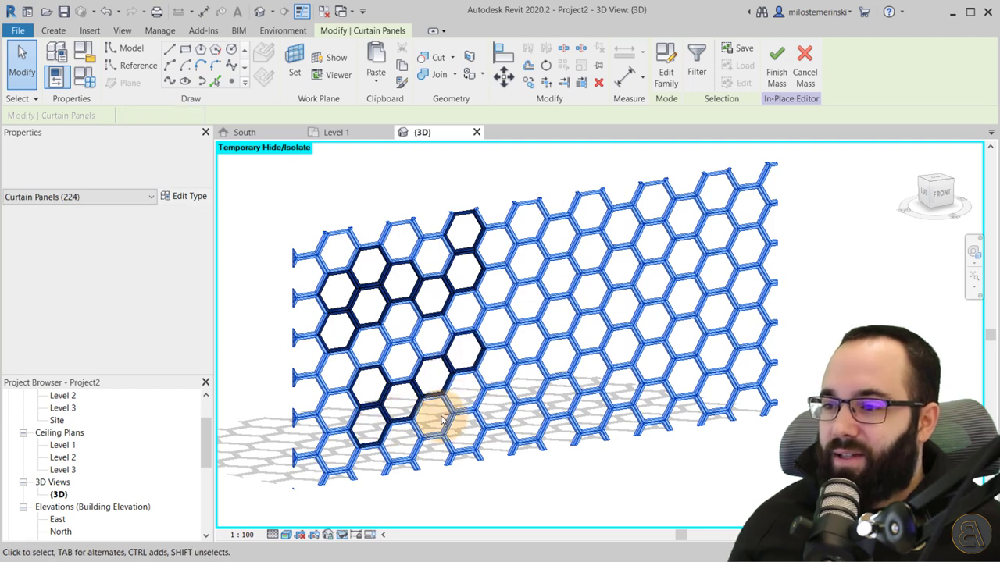
{"action": "left_click", "coordinate": [445, 422], "text": "shift"}
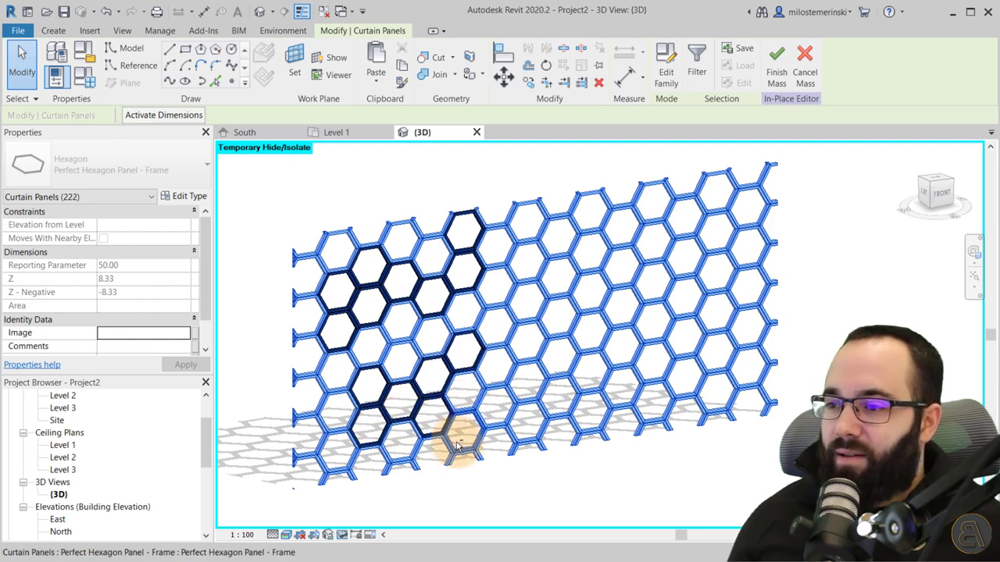
{"action": "left_click", "coordinate": [458, 445], "text": "shift"}
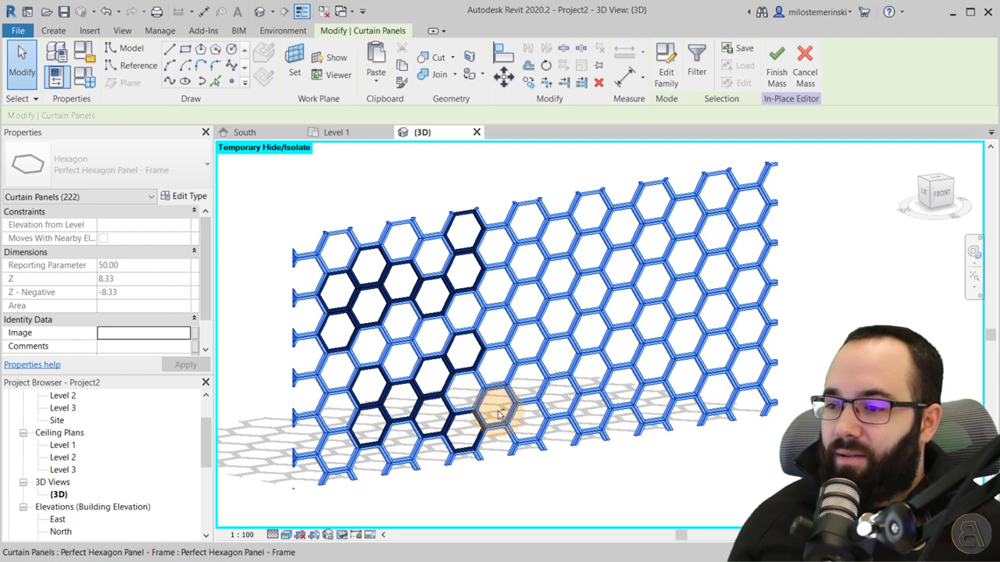
- Deselect a branching cluster of hexagon frames in the upper-middle area of the grid
{"action": "left_click", "coordinate": [559, 287], "text": "shift"}
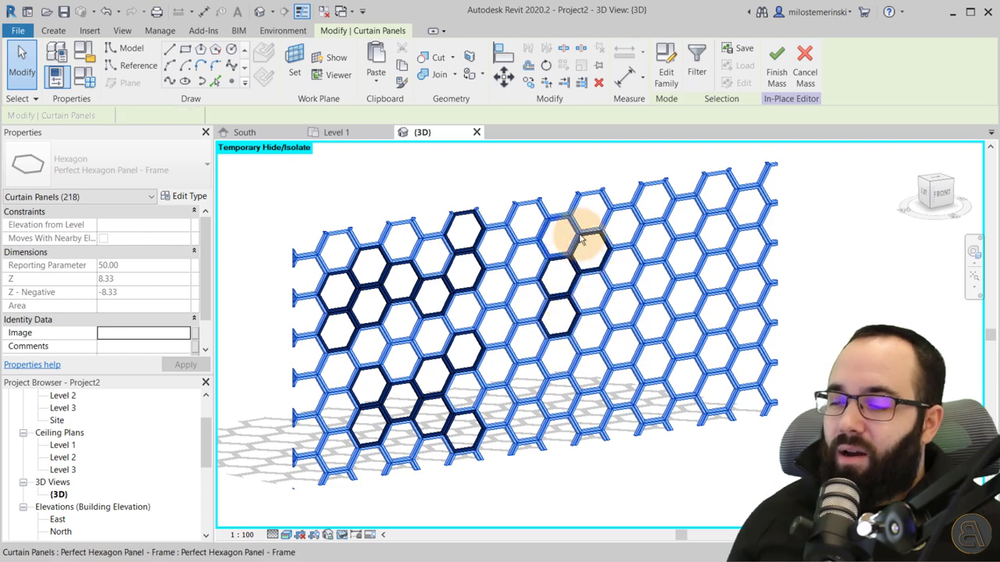
{"action": "left_click", "coordinate": [582, 240], "text": "shift"}
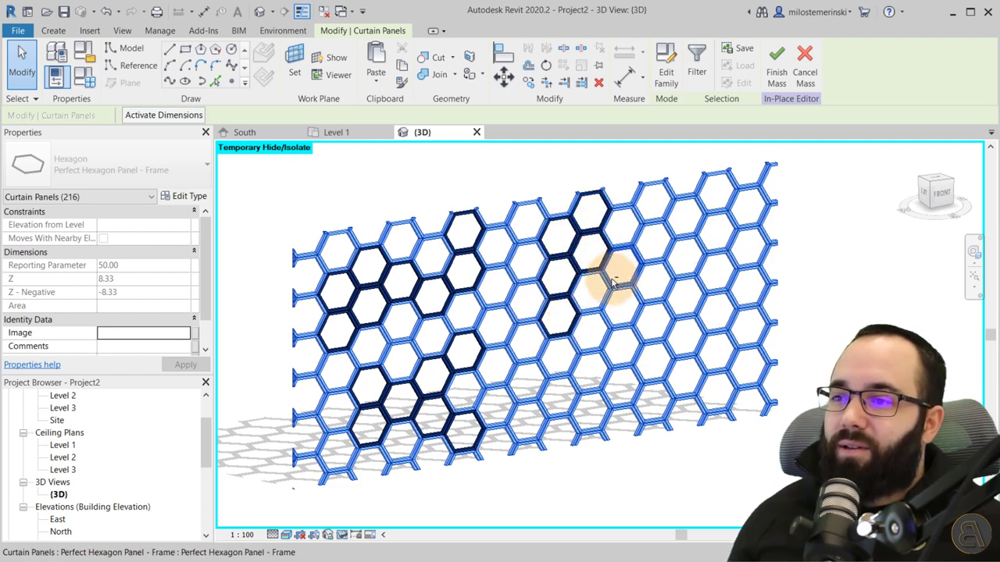
{"action": "left_click", "coordinate": [541, 216], "text": "shift"}
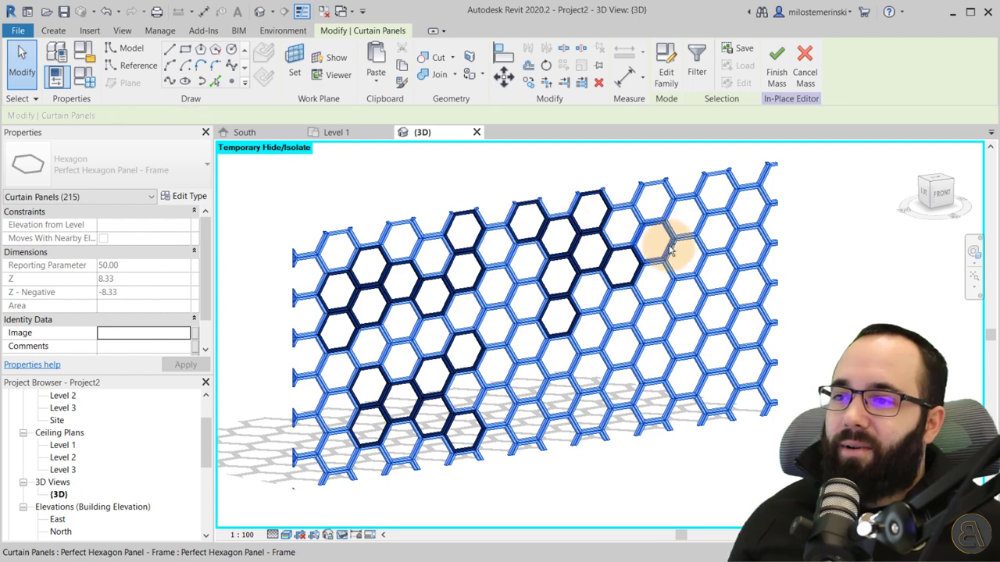
- Extend the deselected frames across the grid's upper right, keeping the frame at the far right edge in the selection
{"action": "left_click", "coordinate": [658, 277], "text": "shift"}
{"action": "left_click", "coordinate": [674, 263], "text": "shift"}
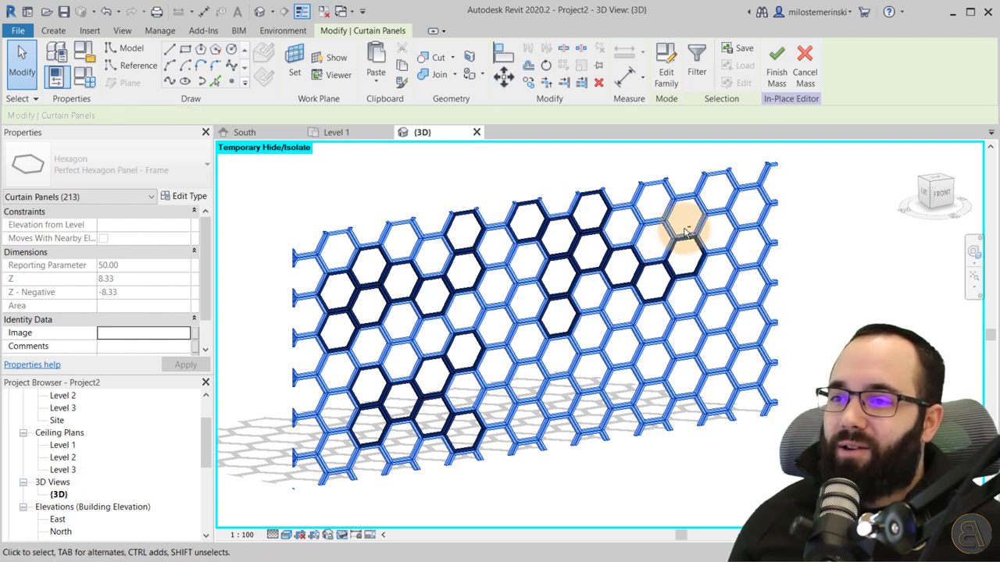
{"action": "left_click", "coordinate": [720, 252], "text": "shift"}
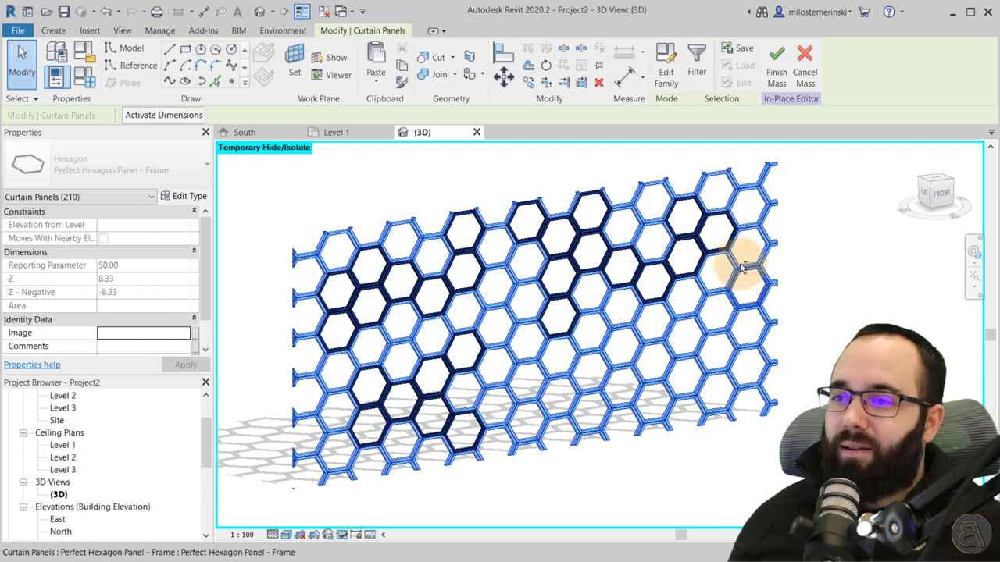
{"action": "left_click", "coordinate": [751, 238], "text": "shift"}
{"action": "left_click", "coordinate": [662, 199], "text": "shift"}
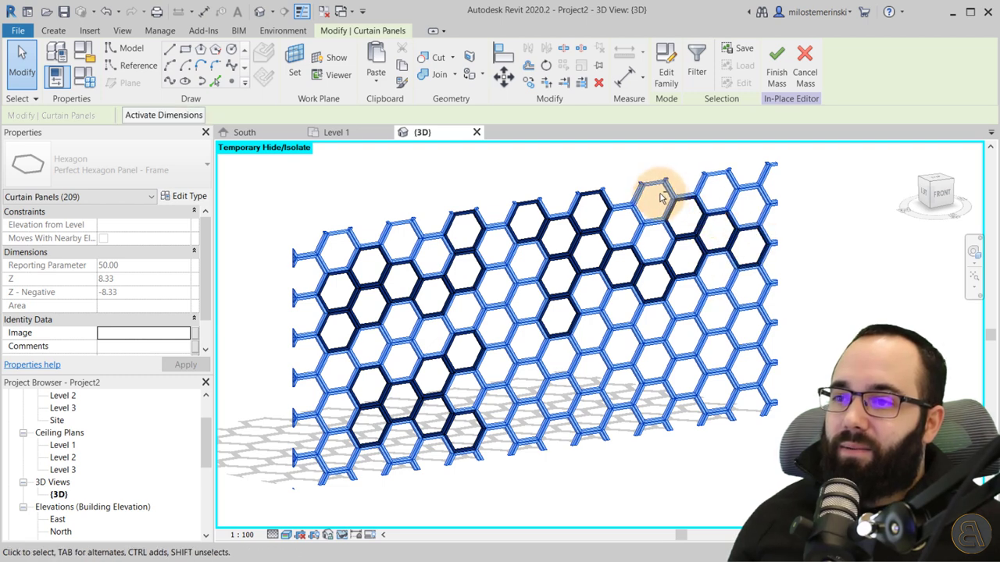
{"action": "left_click", "coordinate": [753, 237], "text": "shift"}
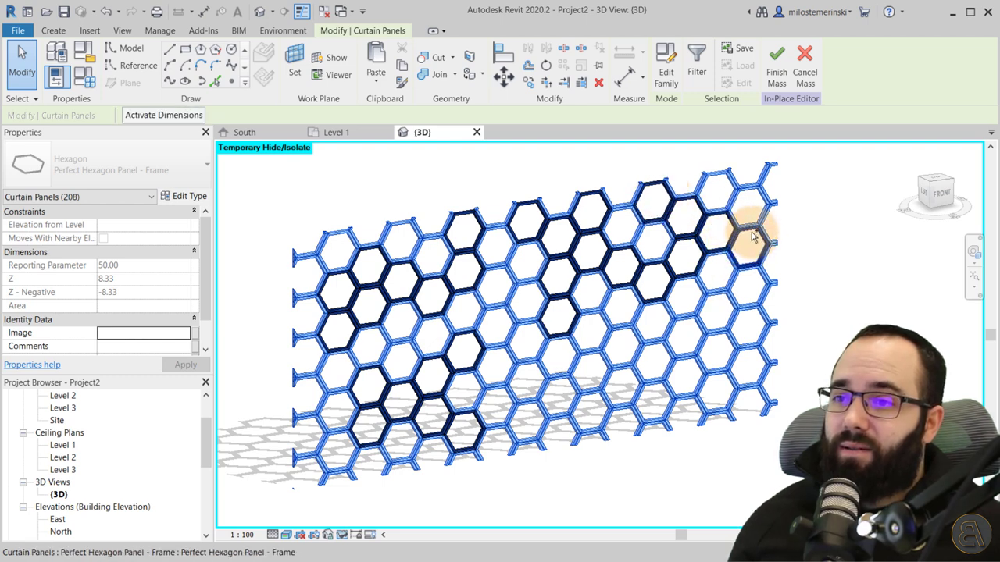
{"action": "left_click", "coordinate": [754, 236], "text": "ctrl"}
- Deselect frames running down the right part of the grid and a branching group right of its lower middle
{"action": "left_click", "coordinate": [691, 338], "text": "shift"}
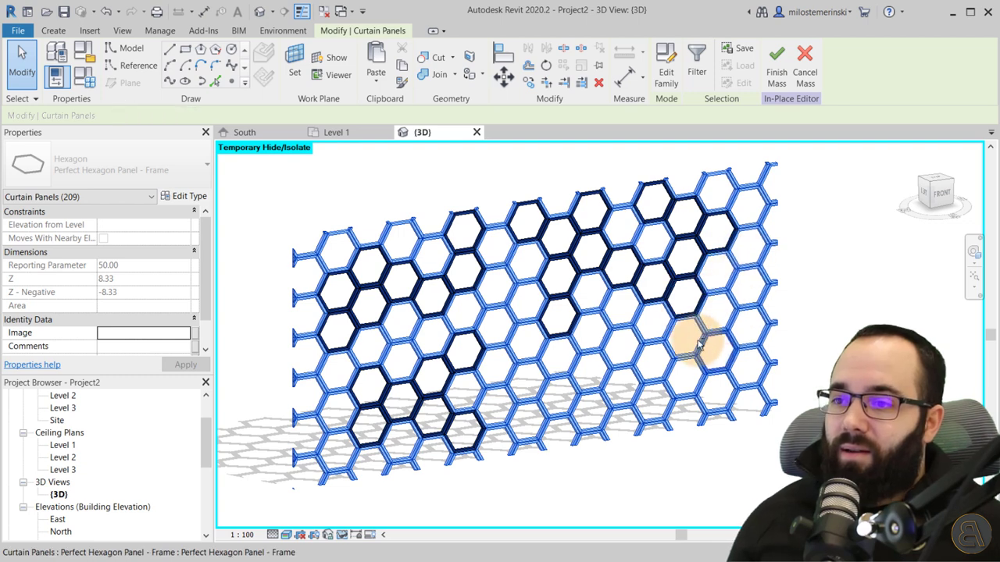
{"action": "left_click", "coordinate": [644, 384], "text": "shift"}
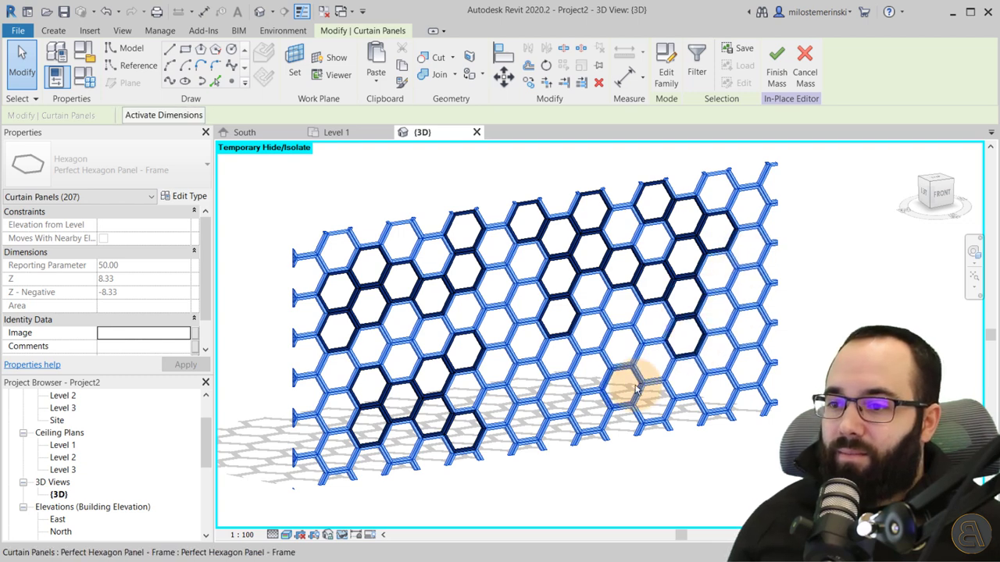
{"action": "left_click", "coordinate": [603, 405], "text": "shift"}
{"action": "left_click", "coordinate": [638, 374], "text": "shift"}
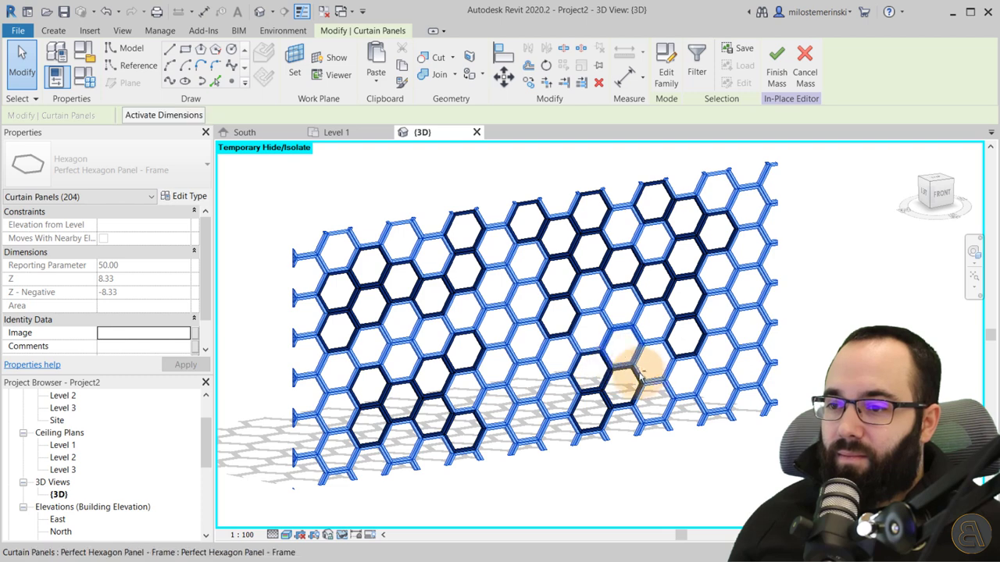
{"action": "left_click", "coordinate": [598, 345], "text": "shift"}
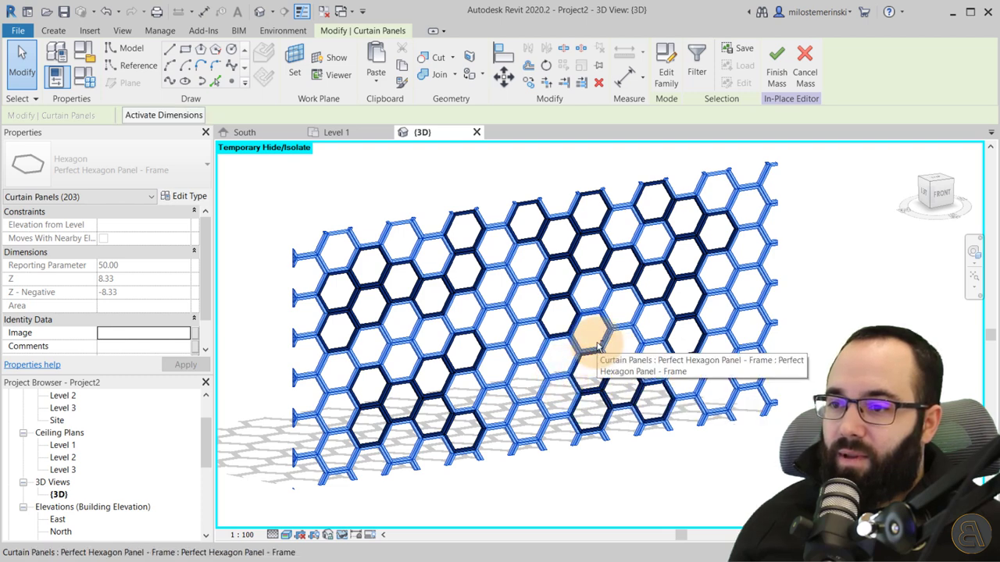
{"action": "left_click", "coordinate": [614, 218], "text": "shift"}
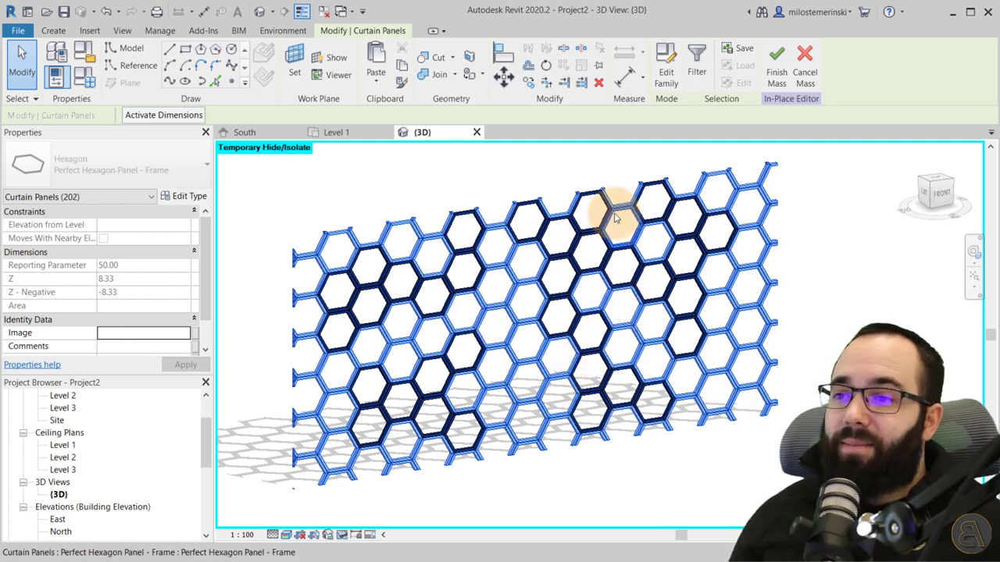
- Delete the hexagon frames that are still selected and finish editing the frame mass
{"action": "left_click", "coordinate": [497, 279], "text": "shift"}
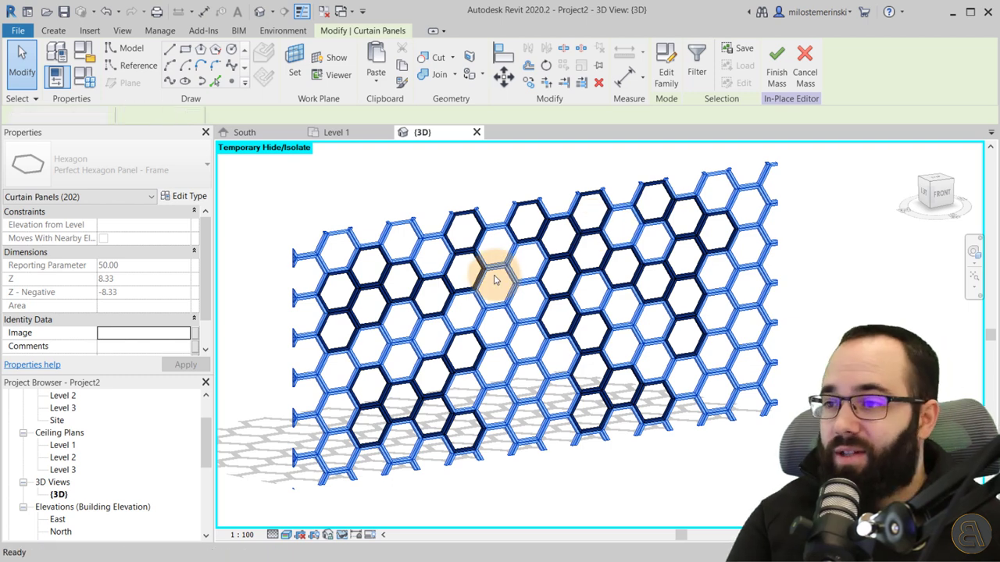
{"action": "key", "text": "Delete"}
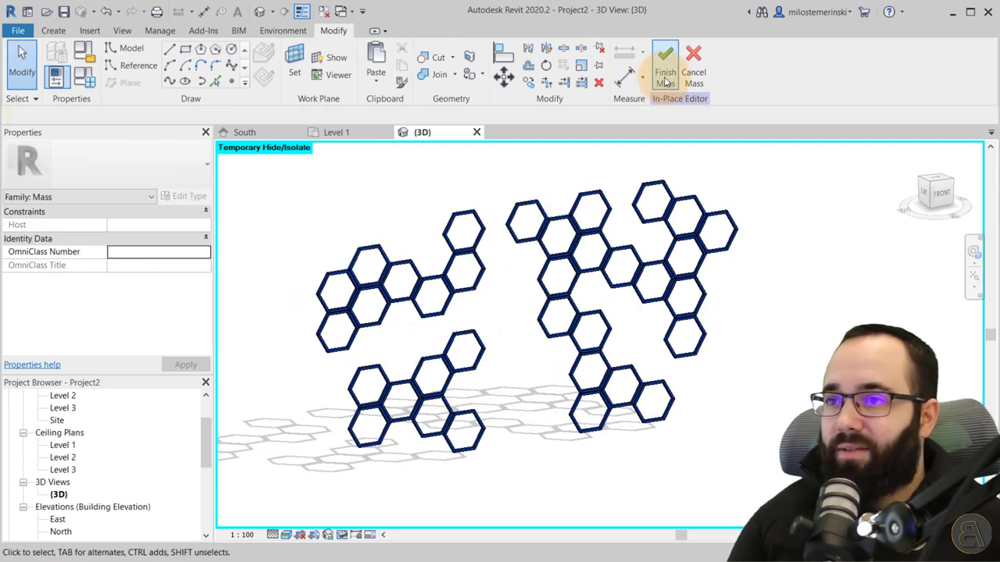
{"action": "left_click", "coordinate": [664, 78]}
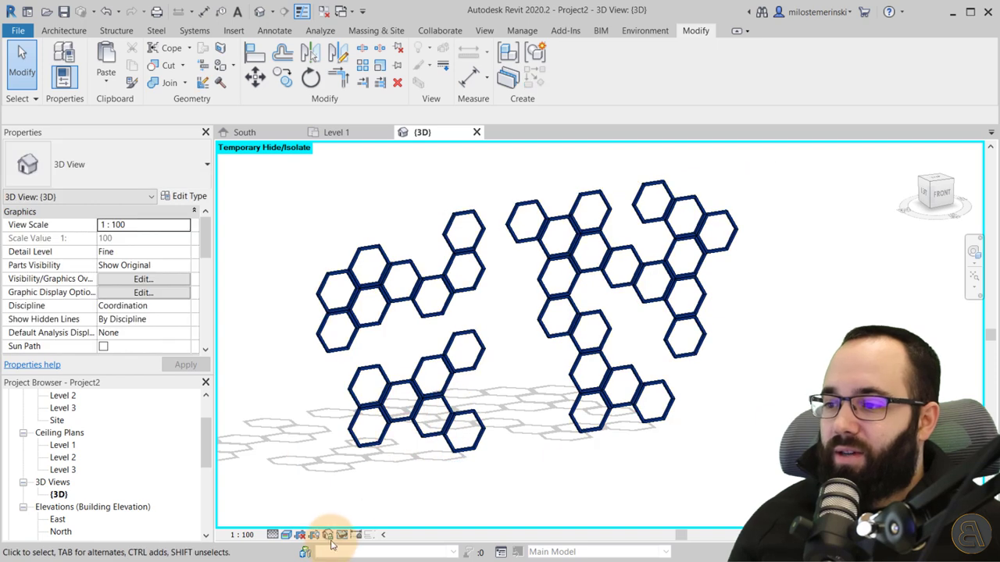
- Reset the temporary hide/isolate so the whole building shows in the 3D view
{"action": "left_click", "coordinate": [341, 536]}
{"action": "left_click", "coordinate": [341, 536]}
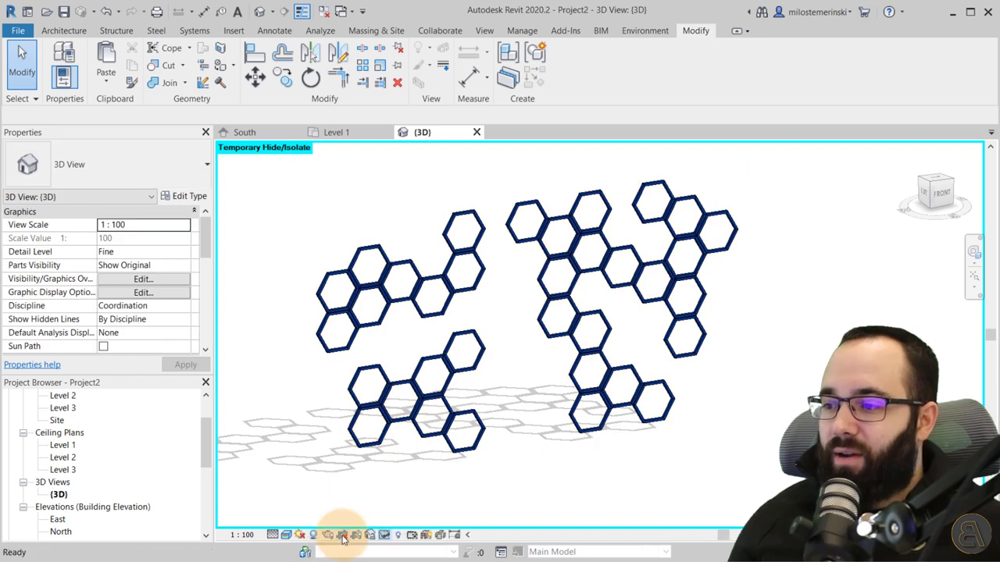
{"action": "left_click", "coordinate": [385, 536]}
{"action": "left_click", "coordinate": [500, 517]}
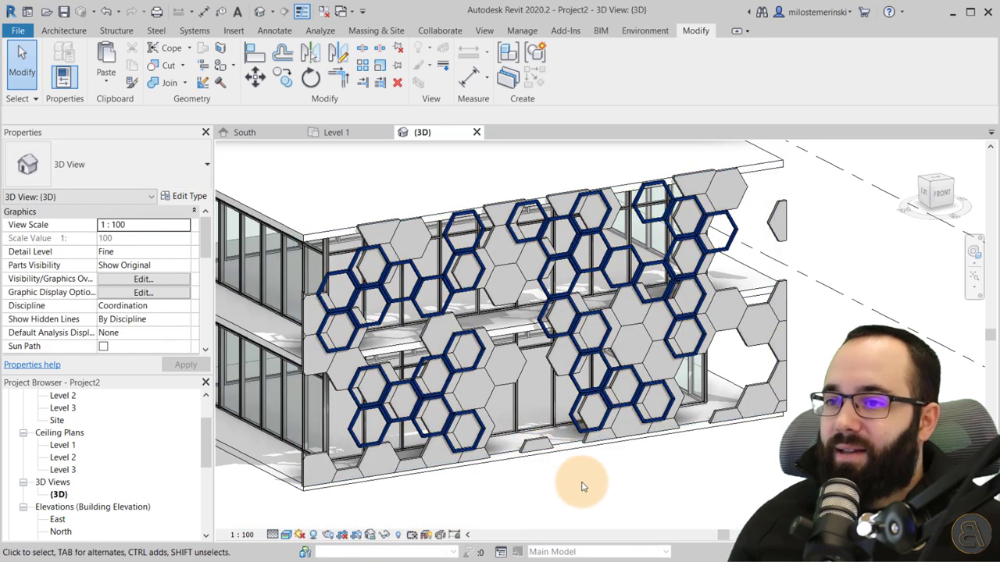
- Examine the thinned-out hexagon frame overlay against the panel facade from several angles
{"action": "mouse_move", "coordinate": [581, 486]}
{"action": "middle_mouse_down", "text": "shift"}
{"action": "mouse_move", "coordinate": [618, 458]}
{"action": "mouse_move", "coordinate": [536, 413]}
{"action": "mouse_move", "coordinate": [462, 484]}
{"action": "mouse_move", "coordinate": [514, 460]}
{"action": "mouse_move", "coordinate": [547, 475]}
{"action": "mouse_move", "coordinate": [524, 509]}
{"action": "mouse_move", "coordinate": [528, 492]}
{"action": "mouse_move", "coordinate": [569, 482]}
{"action": "mouse_move", "coordinate": [591, 503]}
{"action": "middle_mouse_up", "text": "shift"}
{"action": "middle_click_drag", "start_coordinate": [599, 510], "coordinate": [487, 345], "text": "shift"}
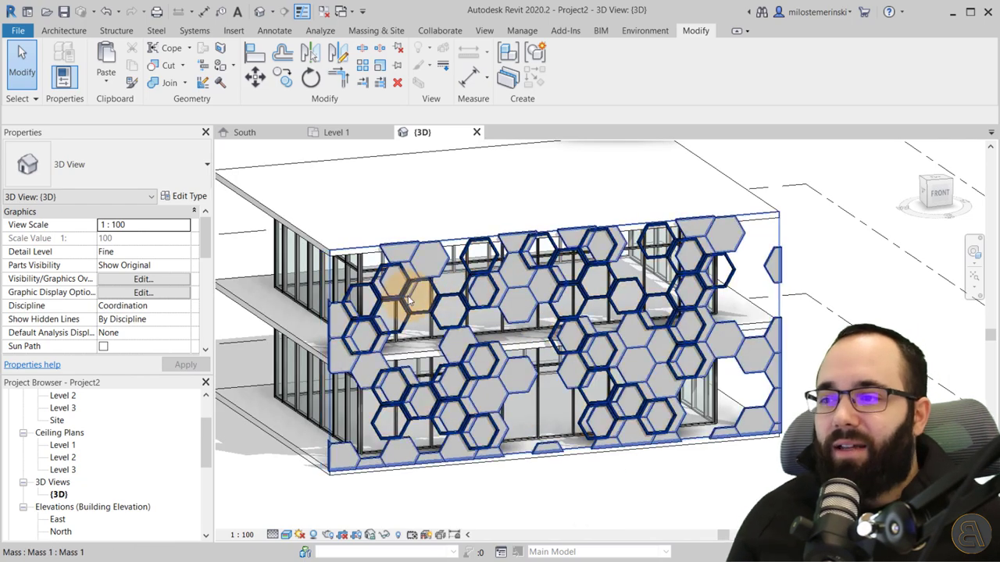
{"action": "scroll", "coordinate": [517, 344], "scroll_direction": "up", "scroll_amount": 3}
{"action": "middle_click_drag", "start_coordinate": [517, 343], "coordinate": [482, 350], "text": "shift"}
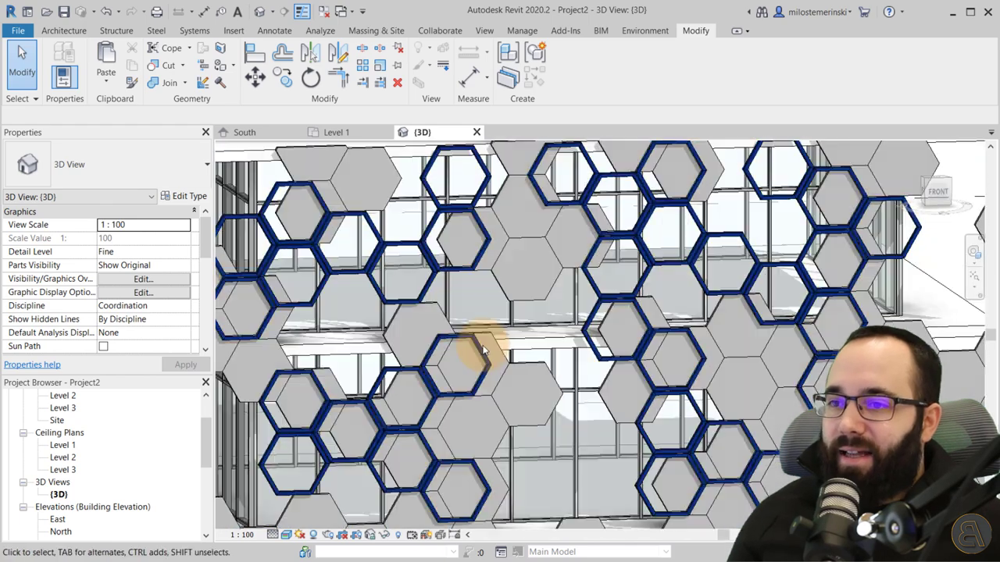
{"action": "scroll", "coordinate": [466, 281], "scroll_direction": "down", "scroll_amount": 5}
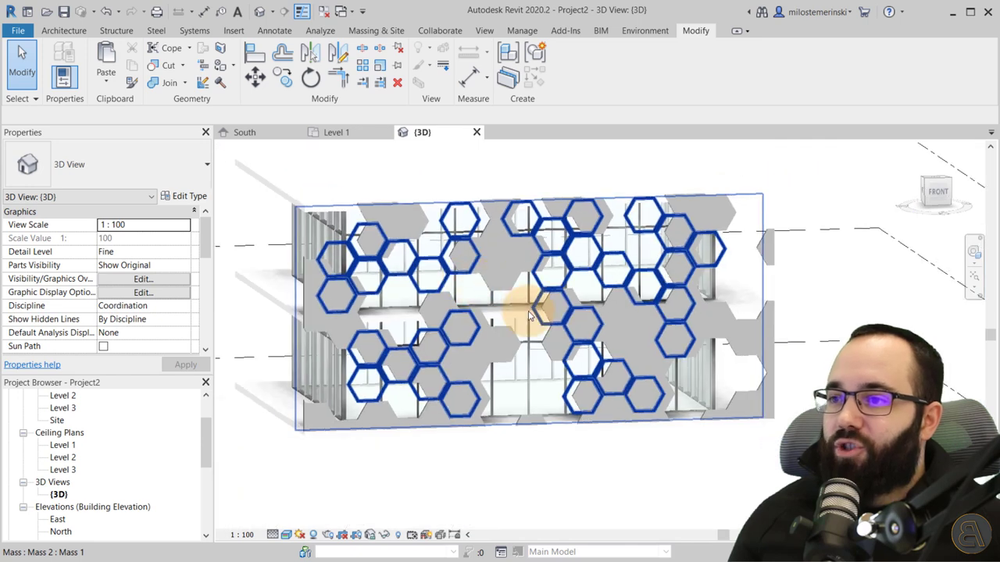
{"action": "scroll", "coordinate": [397, 295], "scroll_direction": "up", "scroll_amount": 3}
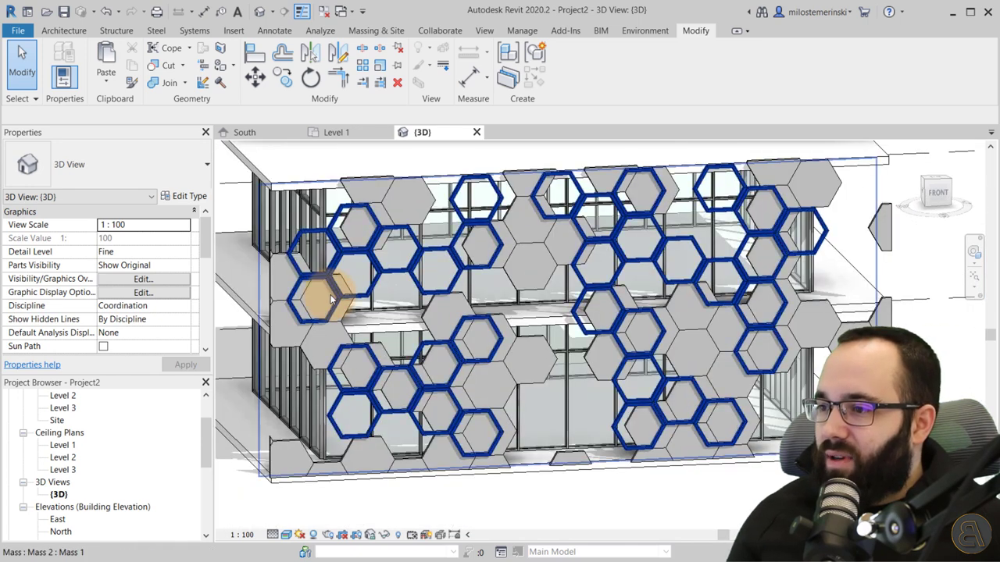
- Select the hexagon frame mass, nudge it slightly left along the facade, check its offset against the panels, and clear the selection
{"action": "left_click", "coordinate": [422, 312]}
{"action": "left_click_drag", "start_coordinate": [434, 320], "coordinate": [434, 321]}
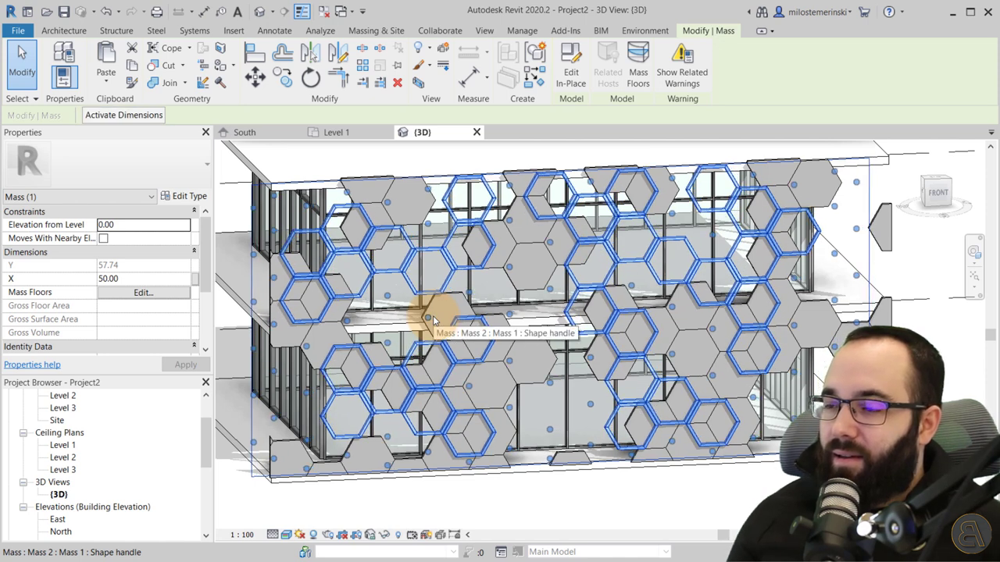
{"action": "middle_click_drag", "start_coordinate": [468, 325], "coordinate": [518, 239], "text": "shift"}
{"action": "scroll", "coordinate": [523, 218], "scroll_direction": "up", "scroll_amount": 5}
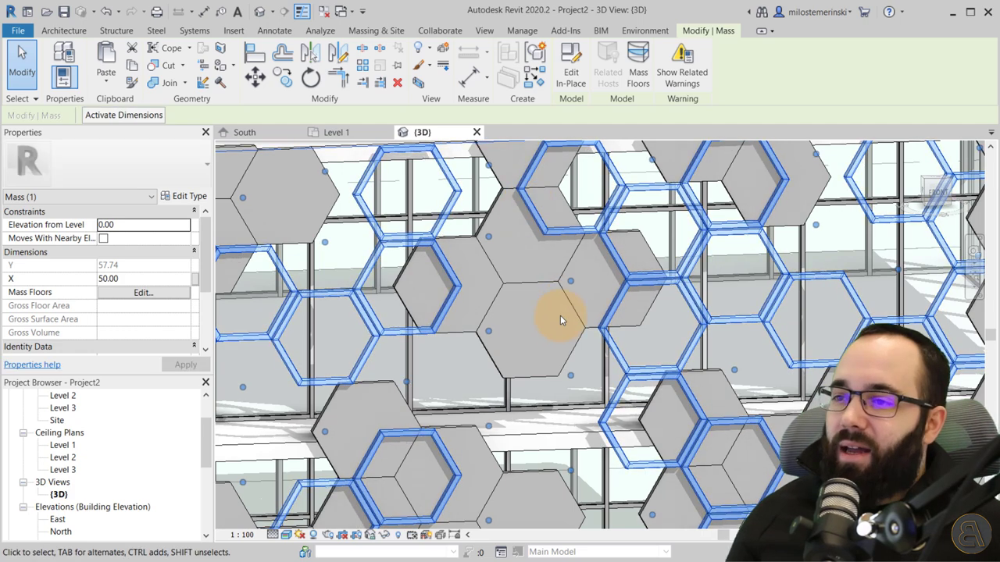
{"action": "scroll", "coordinate": [560, 317], "scroll_direction": "down", "scroll_amount": 5}
{"action": "middle_click_drag", "start_coordinate": [541, 317], "coordinate": [575, 205], "text": "shift"}
{"action": "left_click", "coordinate": [756, 183]}
{"action": "left_click", "coordinate": [785, 173]}
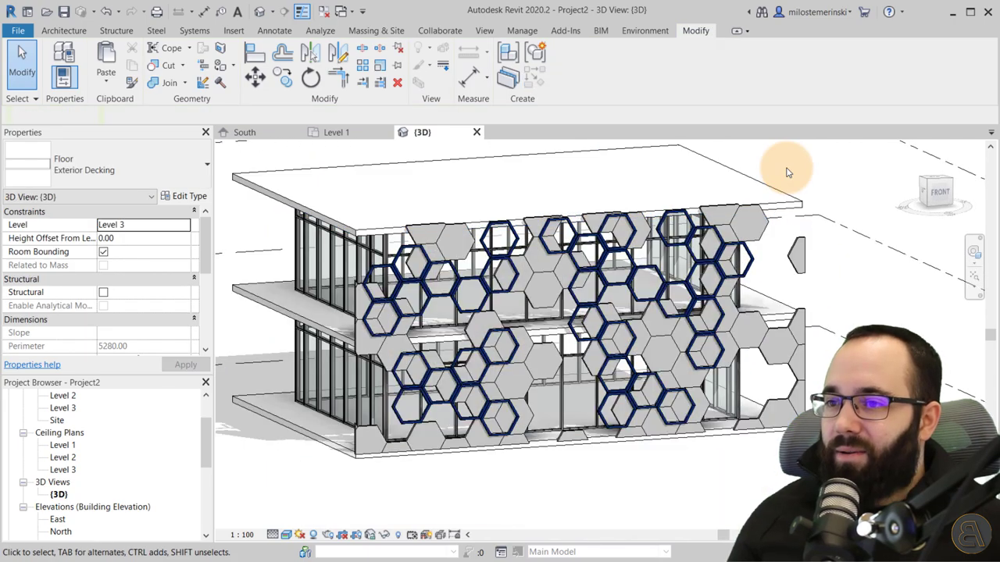
{"action": "scroll", "coordinate": [580, 502], "scroll_direction": "up", "scroll_amount": 3}
{"action": "middle_click_drag", "start_coordinate": [580, 502], "coordinate": [555, 485]}
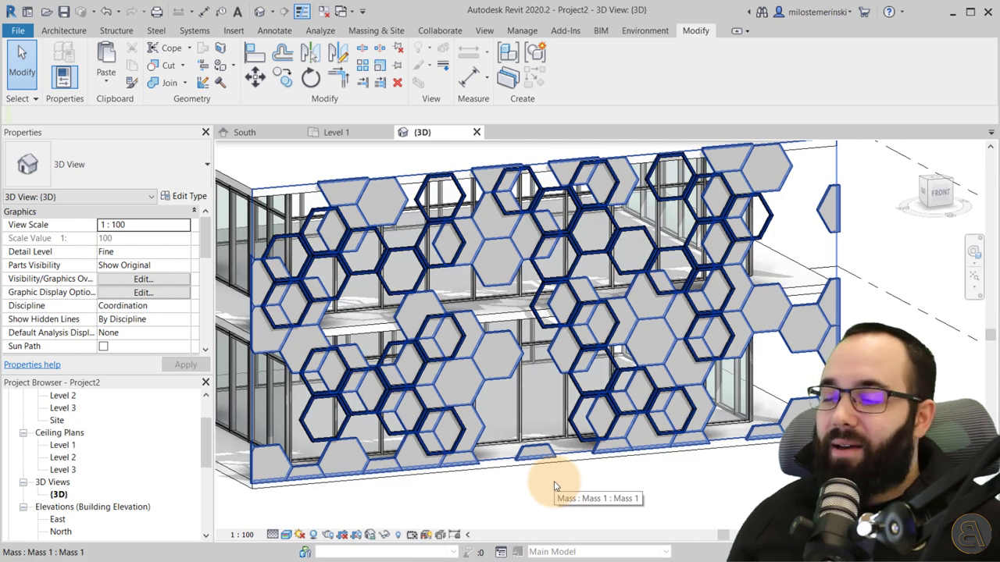